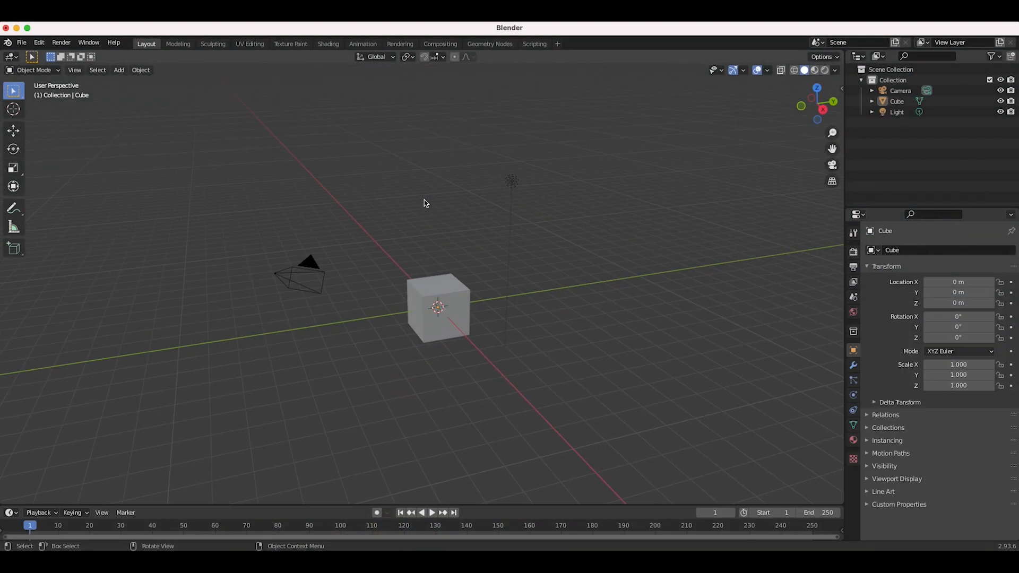
# - Delete the default camera, cube and light from the scene
pyautogui.press('b')
pyautogui.moveTo(622, 123); pyautogui.dragTo(243, 371)
pyautogui.press('x')
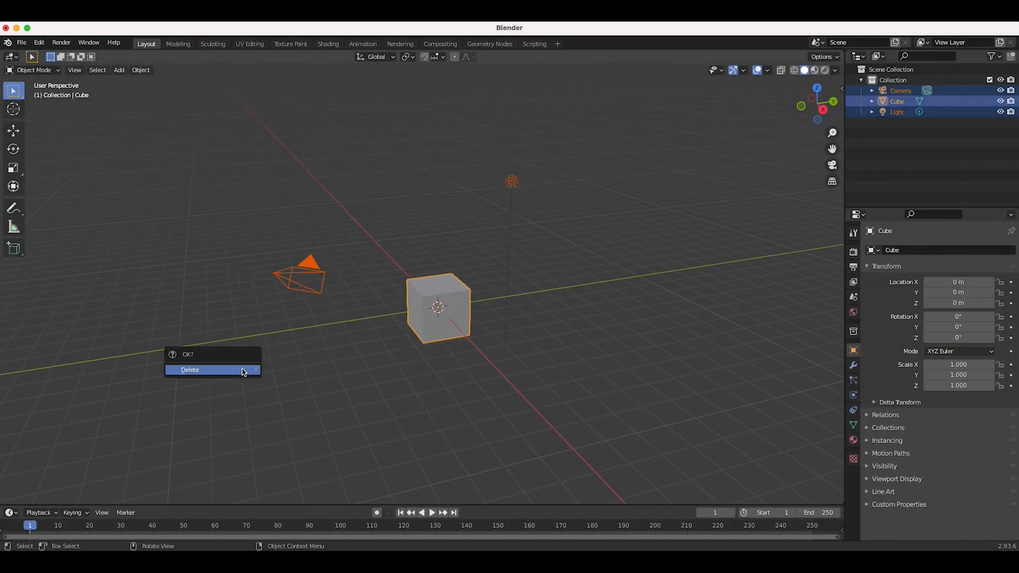
pyautogui.click(243, 370)
# - Set the render engine to Cycles and enable a transparent film background
pyautogui.click(852, 251)
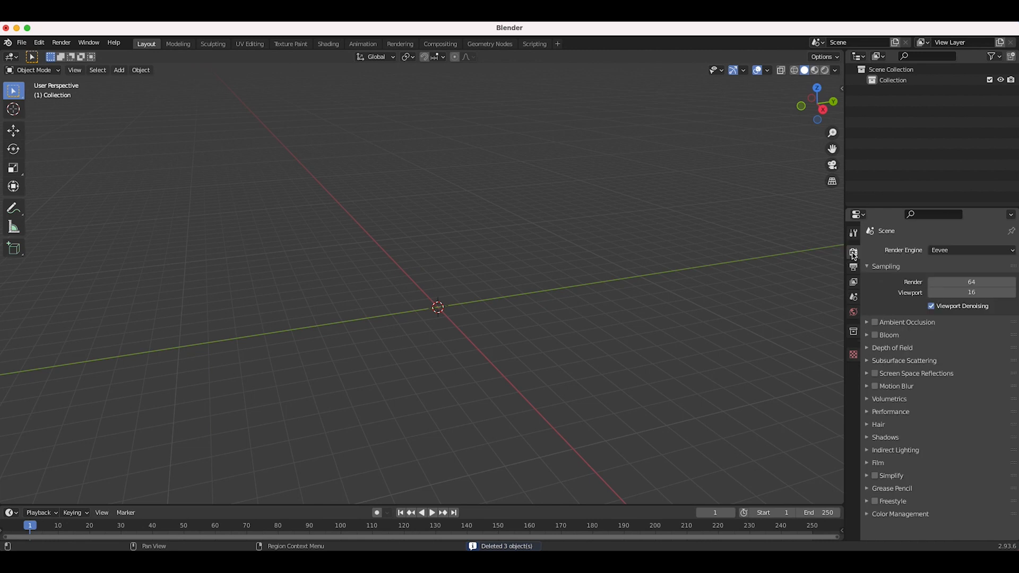
pyautogui.click(970, 254)
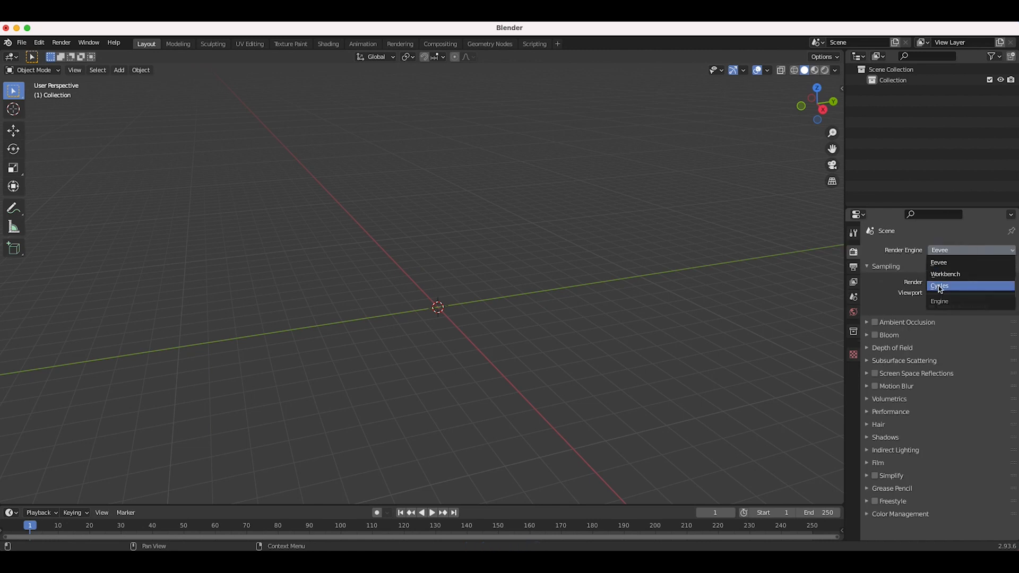
pyautogui.click(940, 287)
pyautogui.click(877, 463)
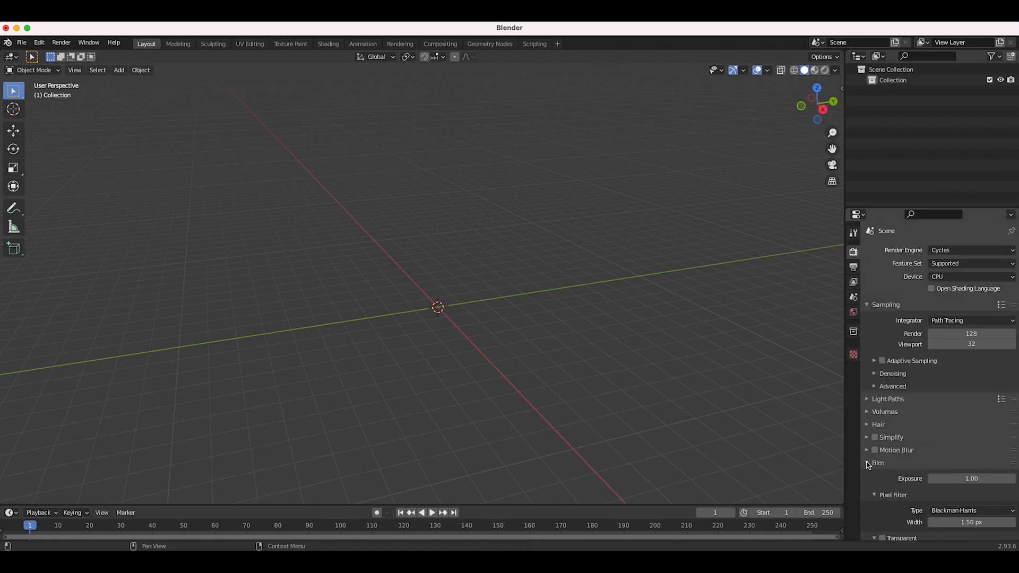
pyautogui.scroll(-3, 876, 463)
pyautogui.click(883, 474)
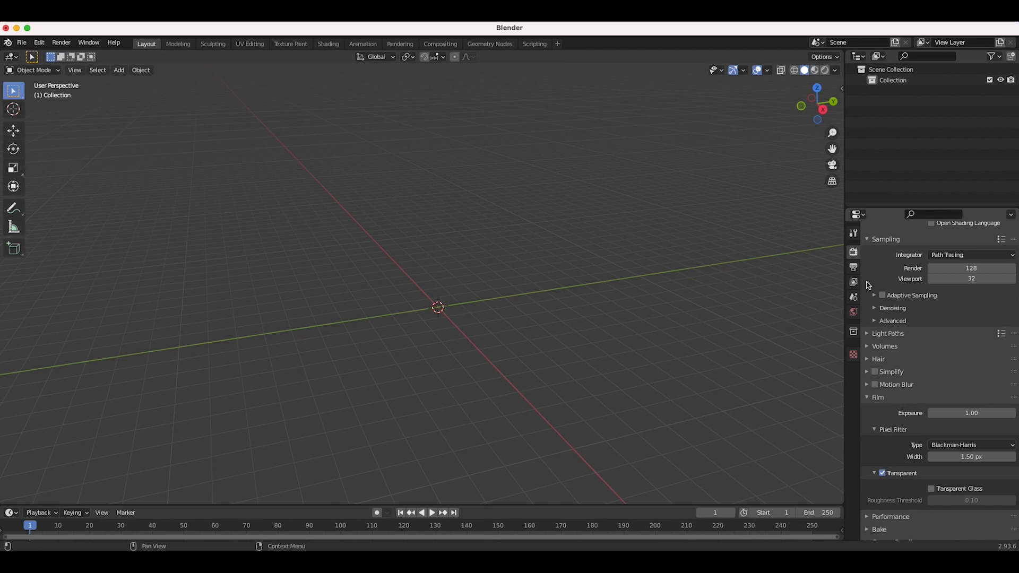
# - Assign an Environment Texture to the world colour and load canary_wharf_4k.hdr from the Downloads folder
pyautogui.click(853, 314)
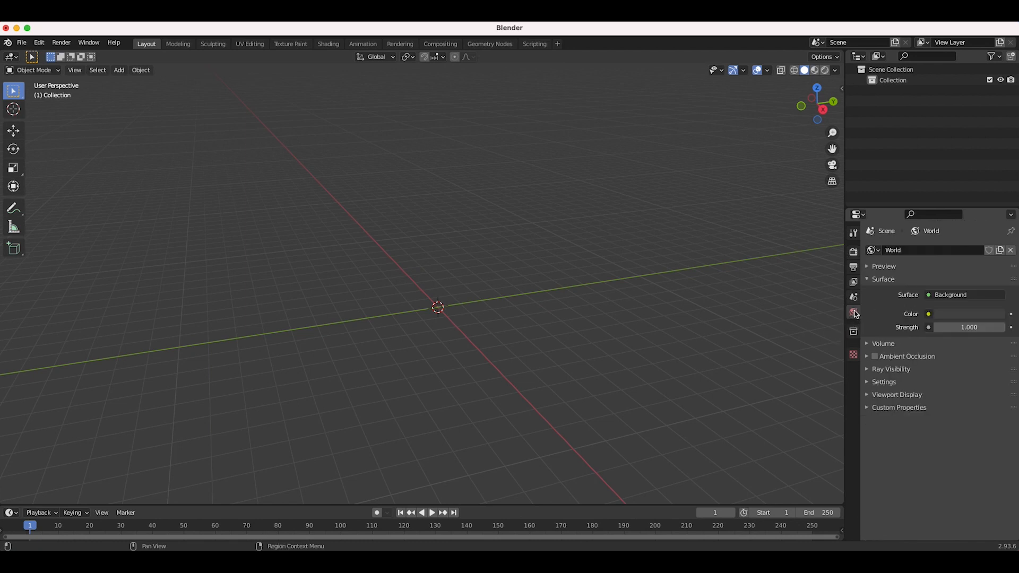
pyautogui.click(929, 317)
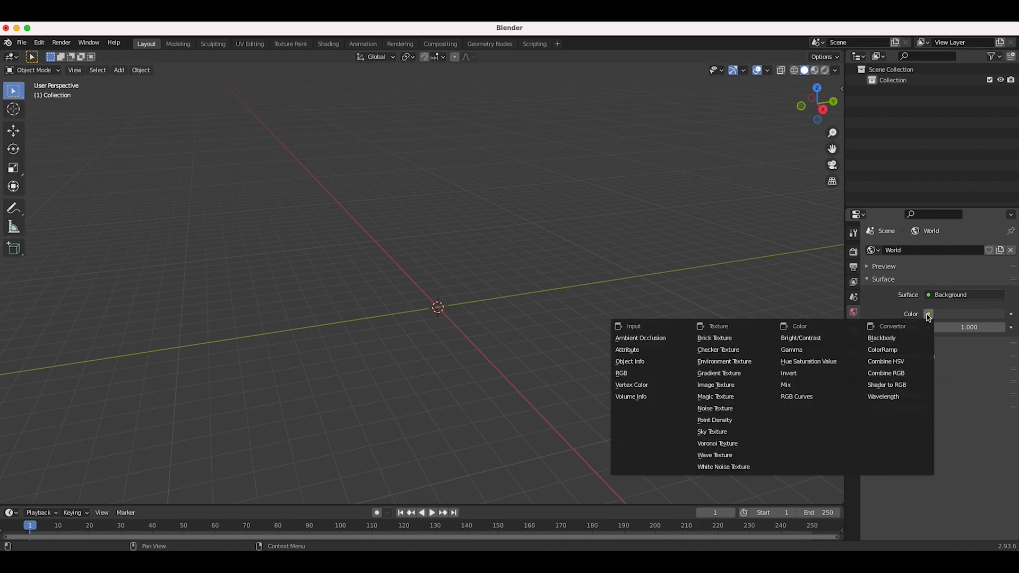
pyautogui.click(734, 363)
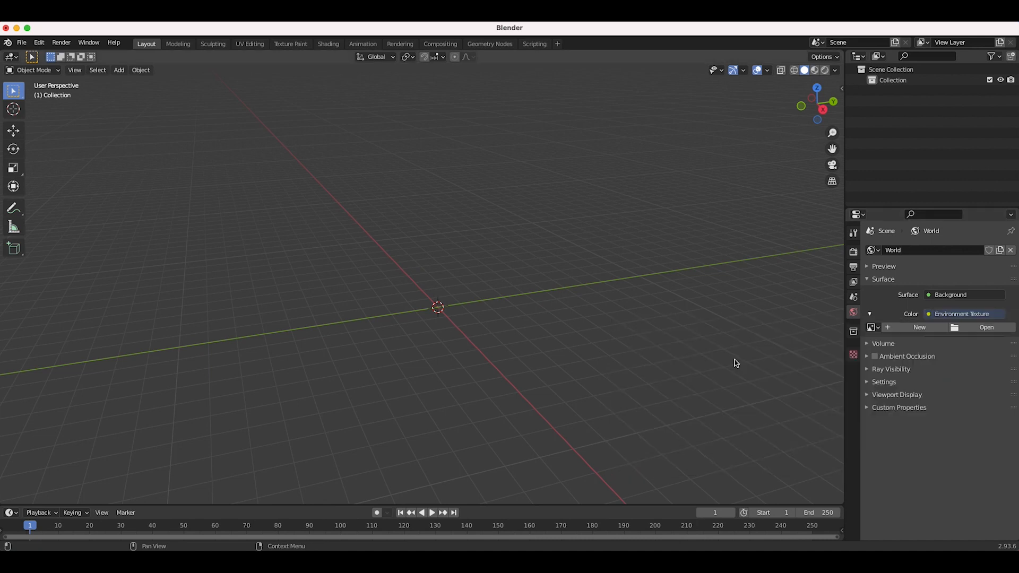
pyautogui.click(990, 328)
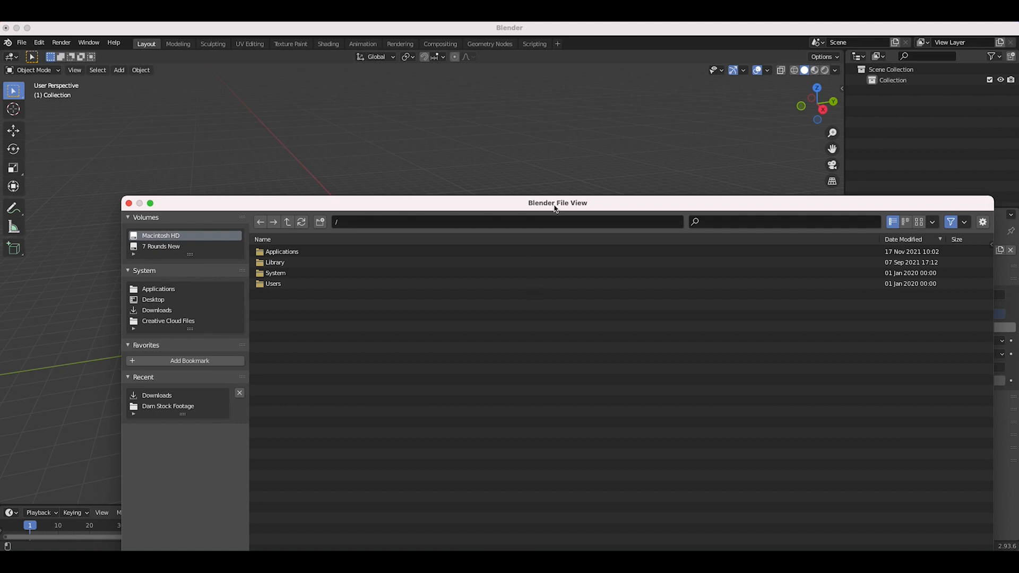
pyautogui.moveTo(555, 205); pyautogui.dragTo(542, 110)
pyautogui.click(144, 216)
pyautogui.click(281, 420)
pyautogui.click(943, 478)
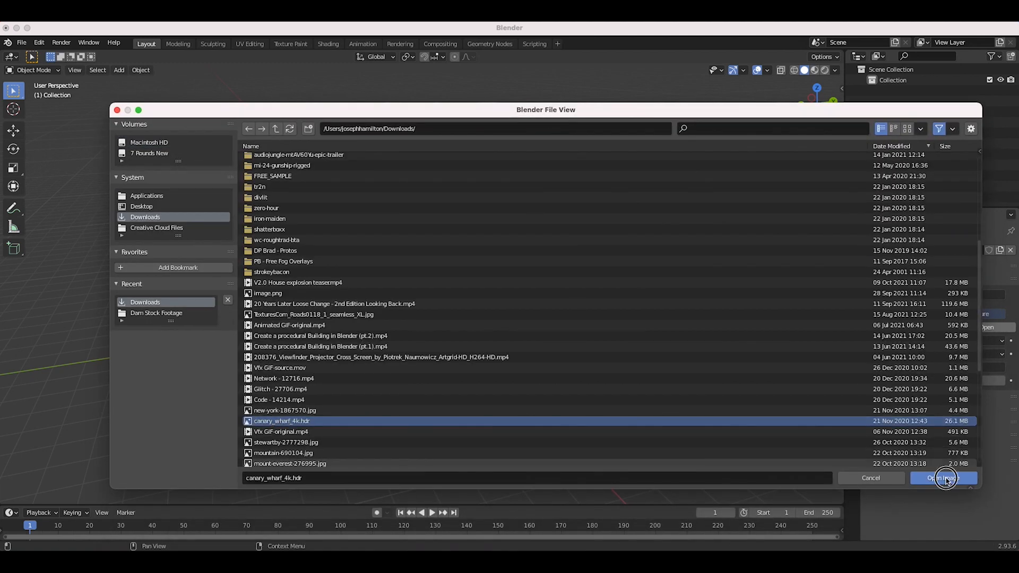
pyautogui.moveTo(844, 267); pyautogui.dragTo(833, 268)
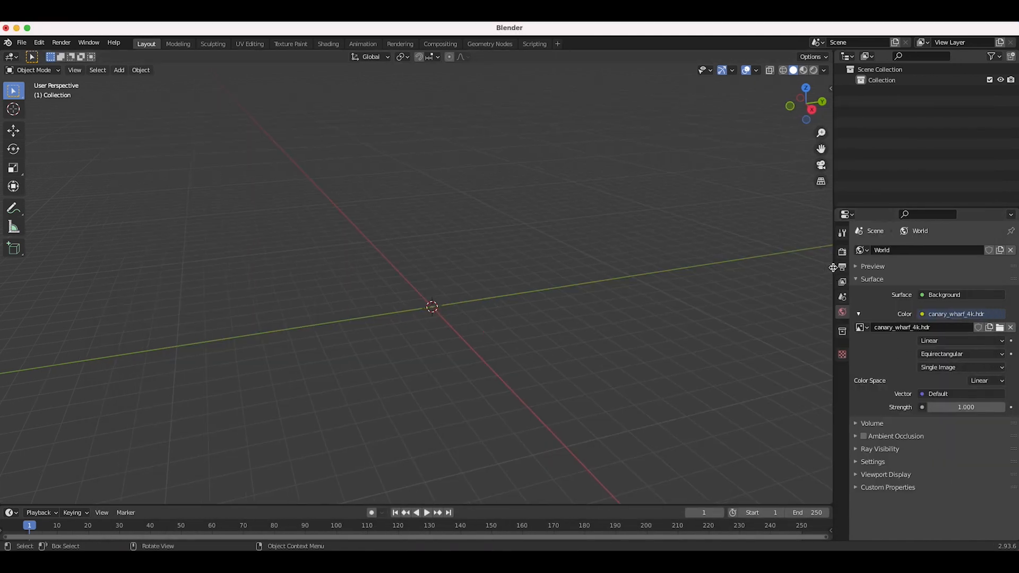
pyautogui.hscroll(-10, 409, 323)
pyautogui.hscroll(8, 409, 324)
pyautogui.hscroll(-10, 409, 323)
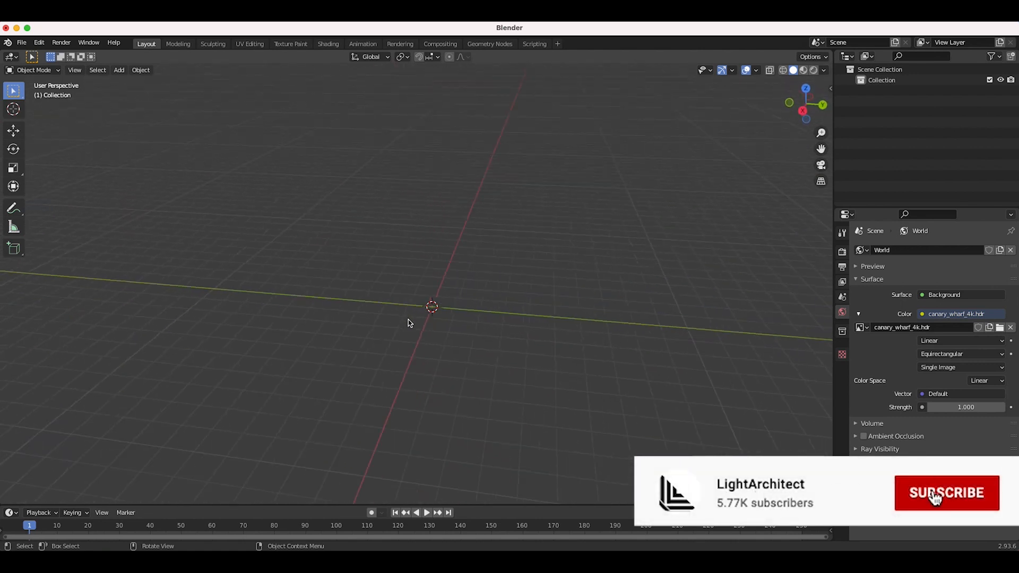
pyautogui.hscroll(-3, 410, 323)
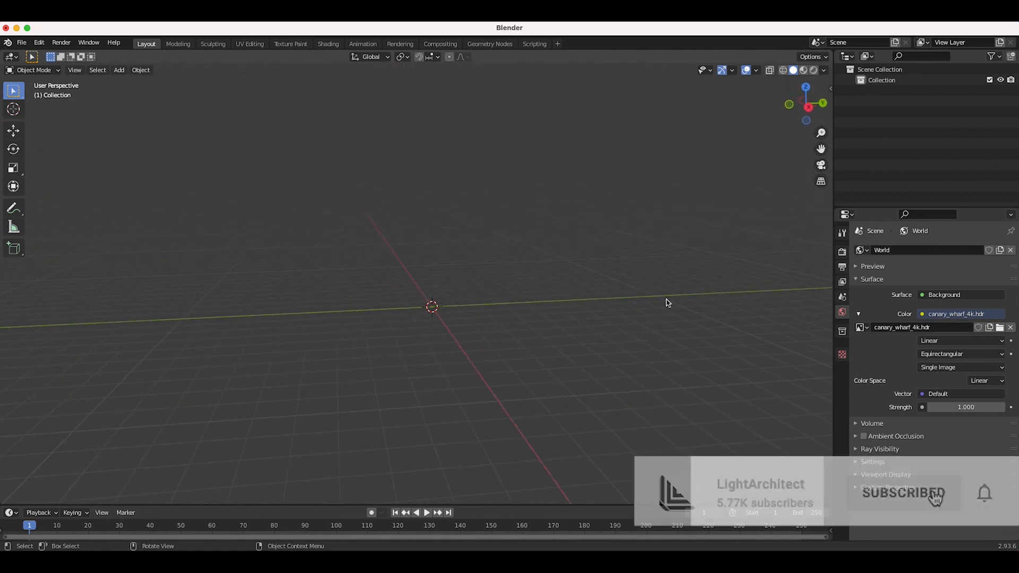
# - Set the maximum volume light bounces to 4 in the Cycles light path settings
pyautogui.click(842, 254)
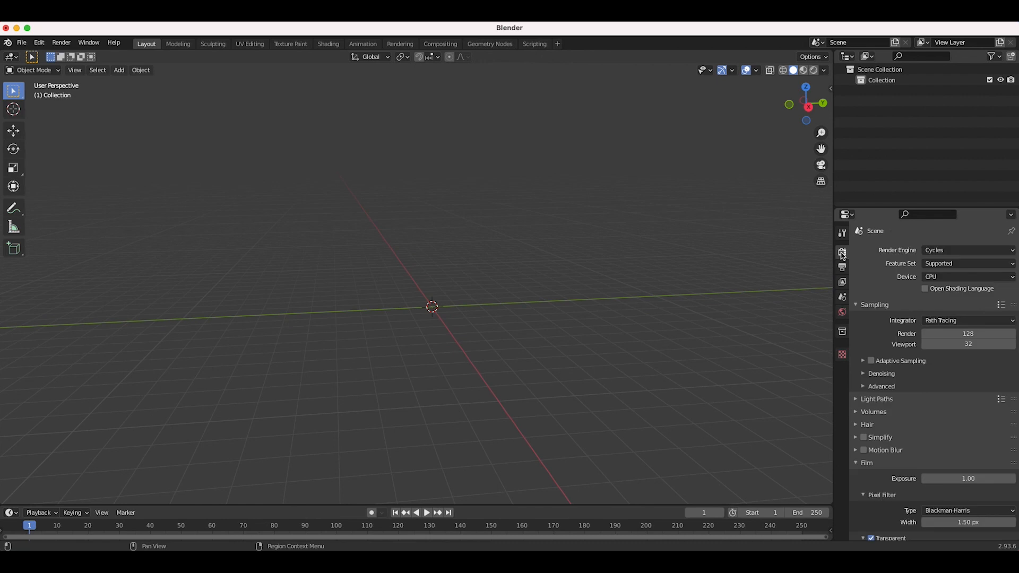
pyautogui.click(856, 399)
pyautogui.scroll(-4, 856, 399)
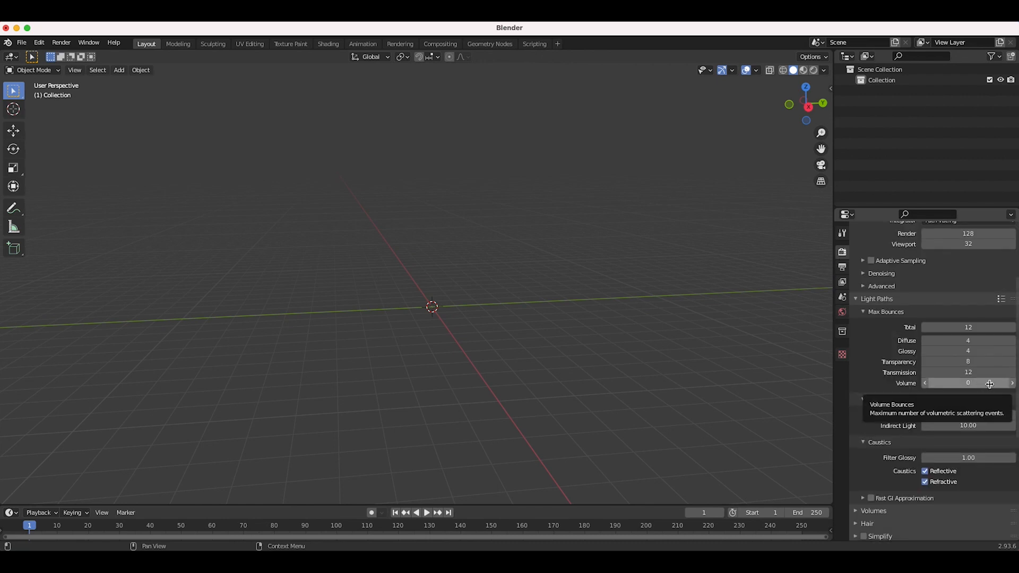
pyautogui.click(1013, 383)
pyautogui.click(1013, 383)
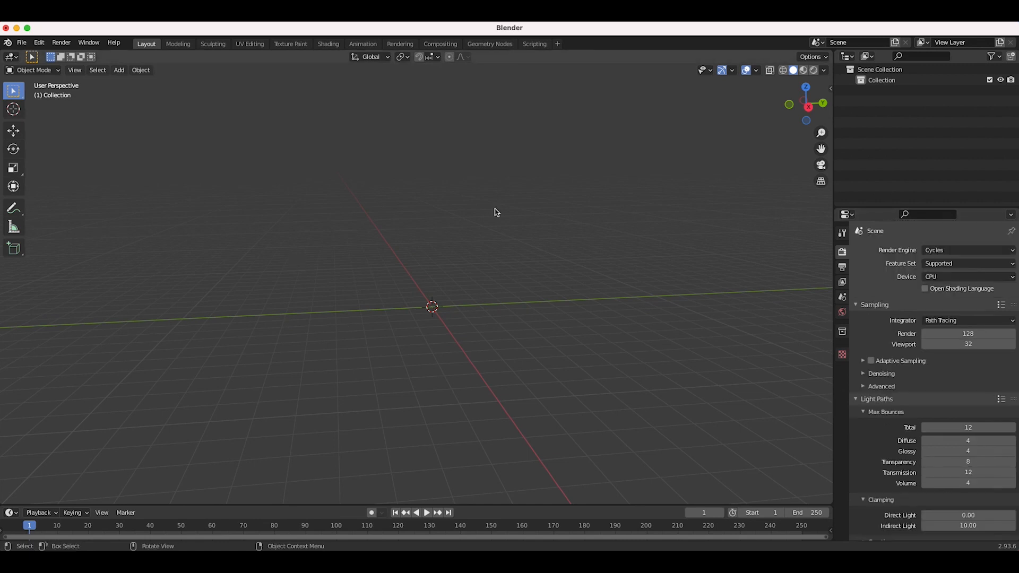
# - Open the KHAOS add-on's controls and add a collision cube at the scene origin
pyautogui.click(831, 88)
pyautogui.click(826, 429)
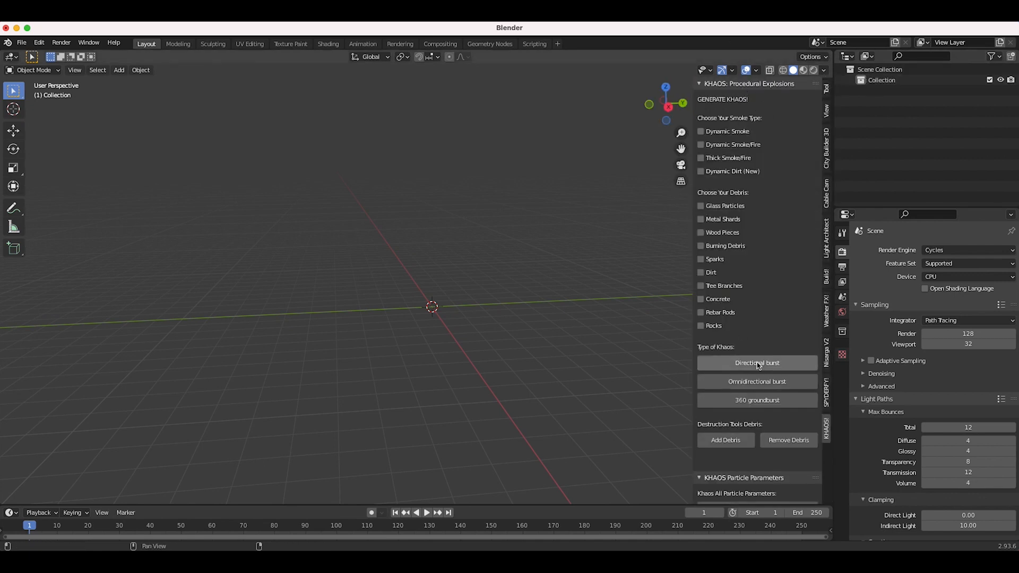
pyautogui.scroll(-20, 730, 430)
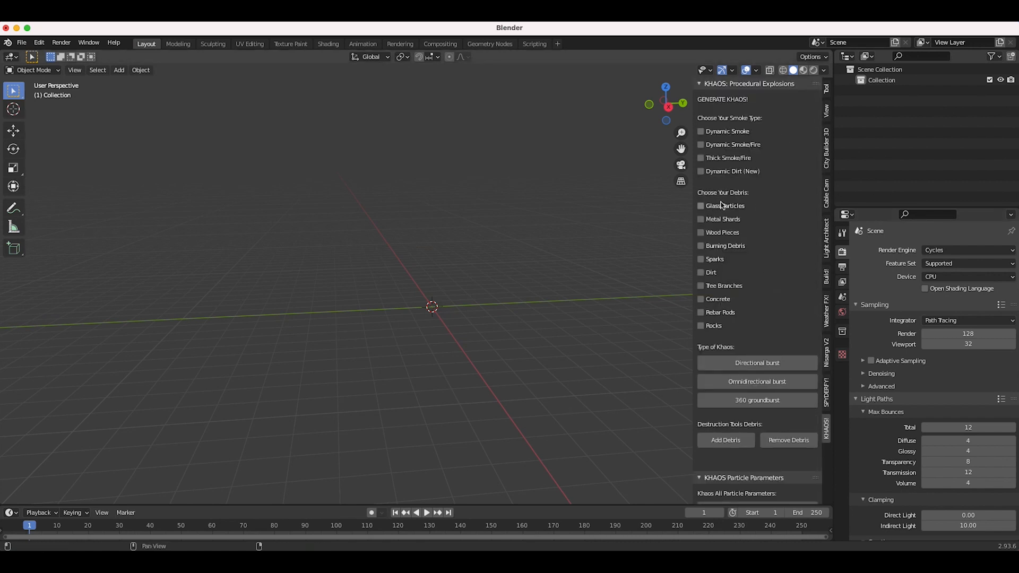
pyautogui.scroll(-8, 734, 412)
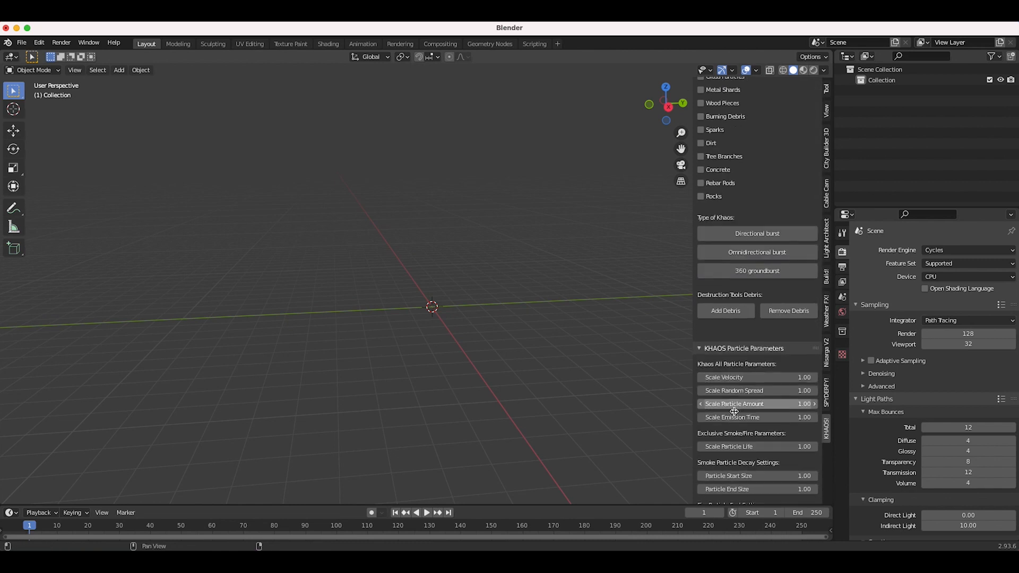
pyautogui.scroll(-8, 734, 412)
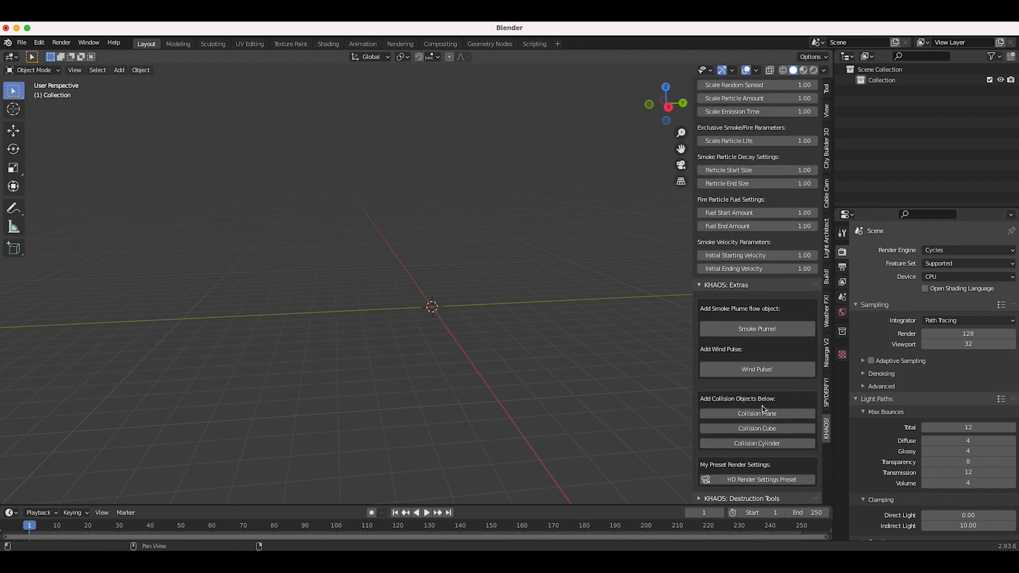
pyautogui.click(751, 429)
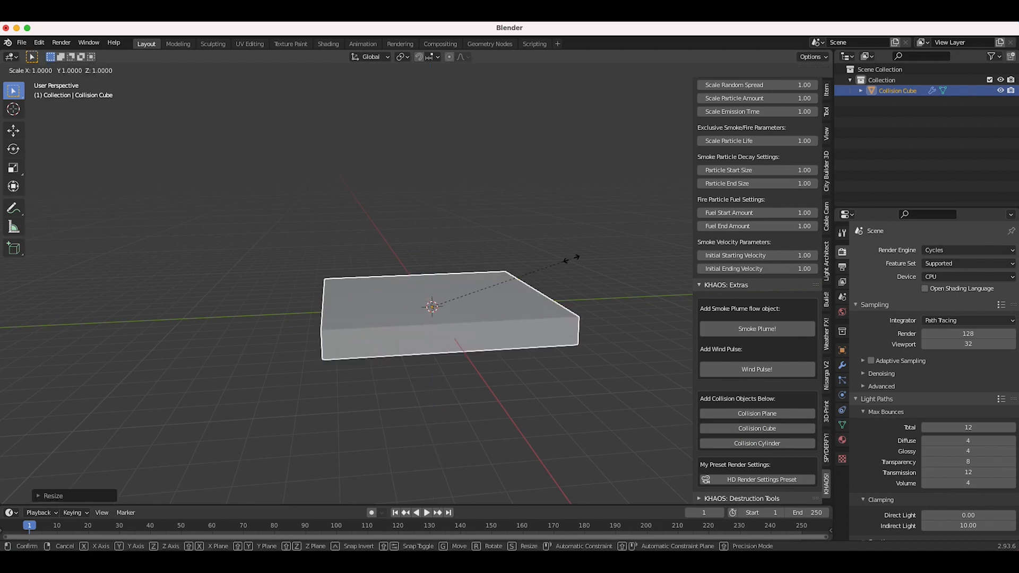
# - Flatten the collision cube into a thin slab and scale it up to serve as the ground
pyautogui.click(455, 312)
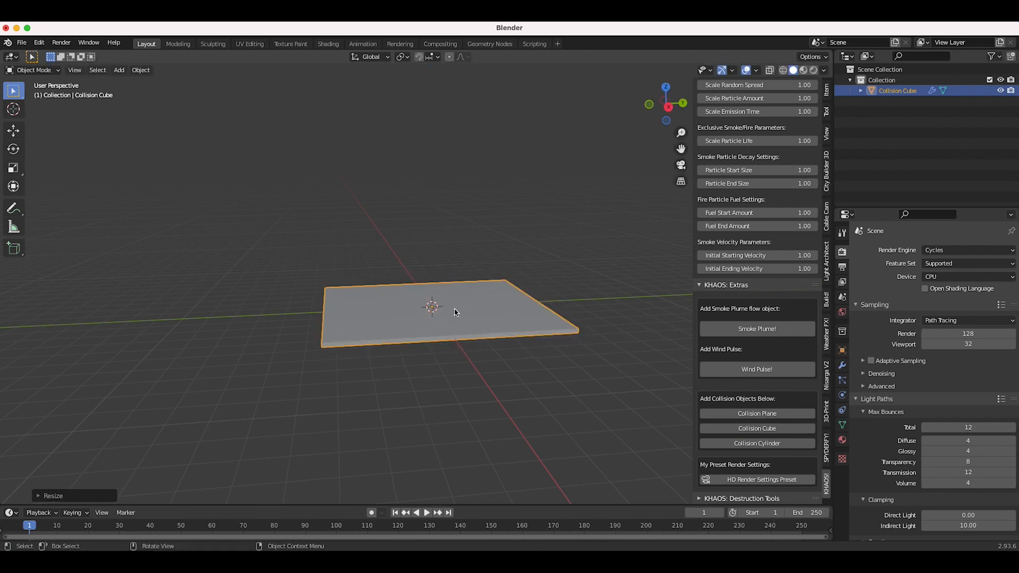
pyautogui.press('s')
pyautogui.click(547, 291)
pyautogui.hscroll(-10, 328, 307)
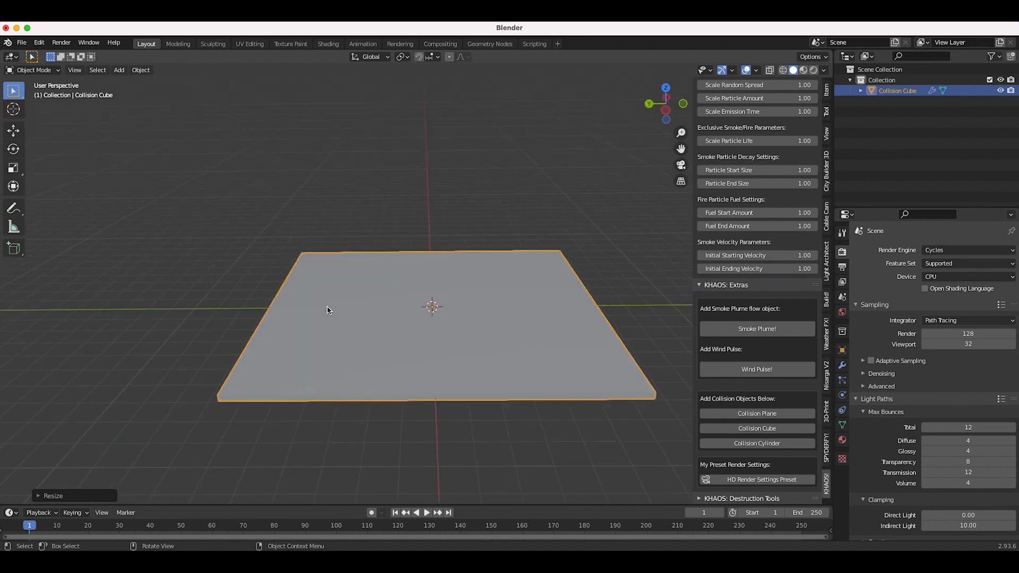
pyautogui.hscroll(-5, 327, 310)
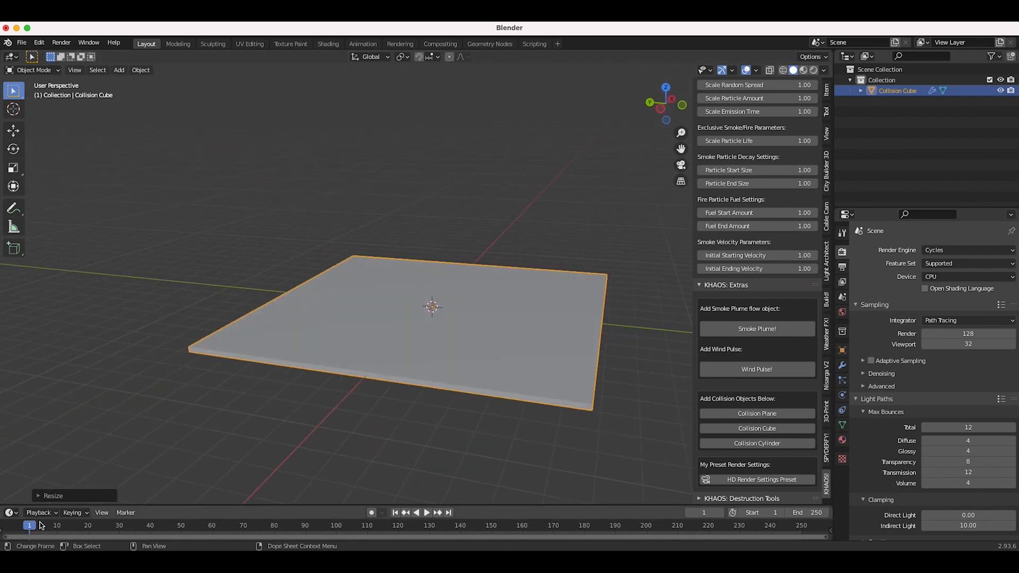
# - Go to frame 20 and set the KHAOS smoke Initial Starting Velocity and Initial Ending Velocity to 10
pyautogui.click(88, 529)
pyautogui.scroll(-5, 737, 314)
pyautogui.scroll(8, 738, 314)
pyautogui.scroll(5, 737, 314)
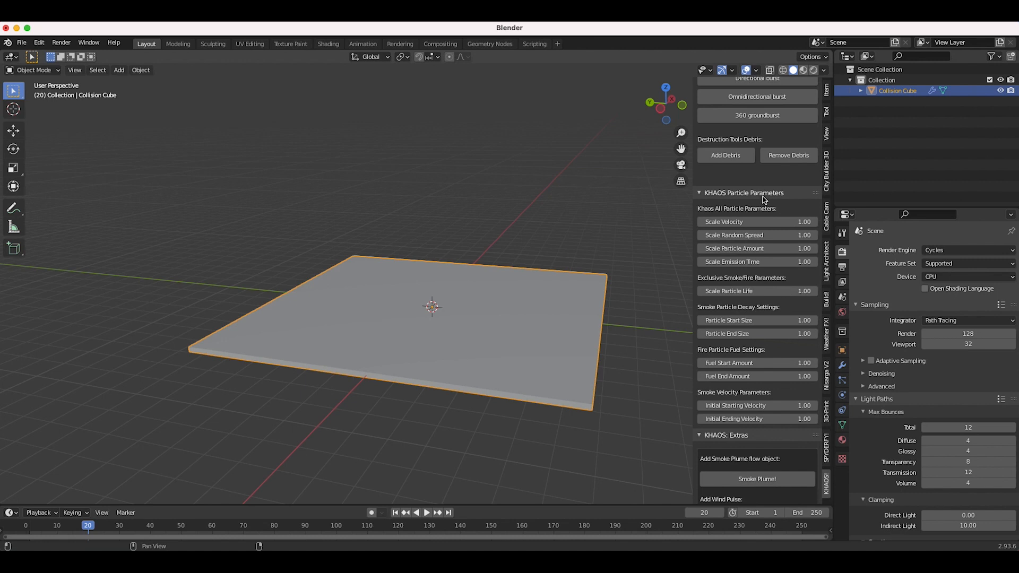
pyautogui.click(751, 418)
pyautogui.write('10')
pyautogui.press('Return')
pyautogui.click(764, 405)
pyautogui.write('1')
pyautogui.press('Return')
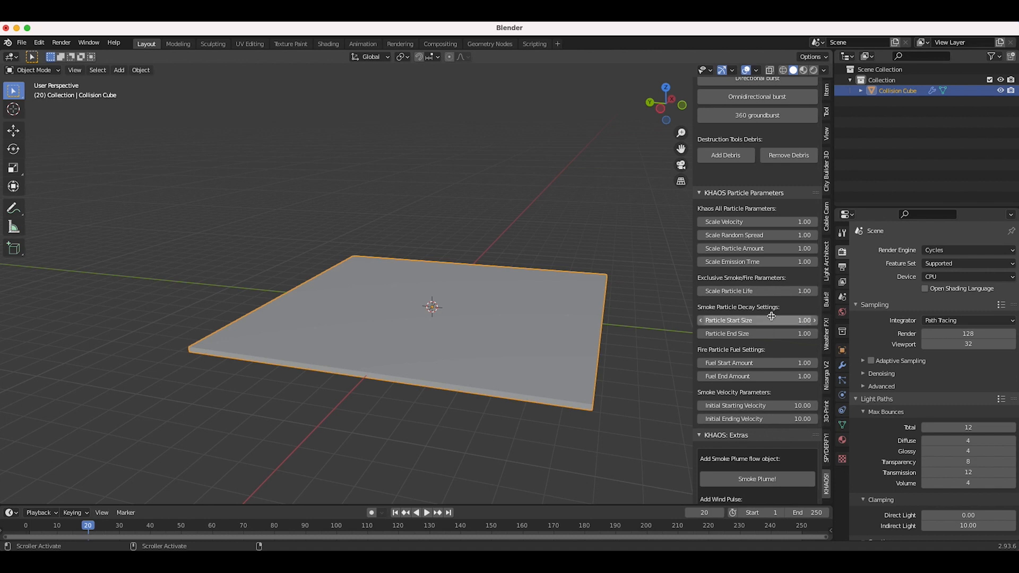
# - Enable the Dynamic Smoke/Fire smoke type and generate an omnidirectional burst
pyautogui.scroll(4, 747, 293)
pyautogui.scroll(-3, 746, 293)
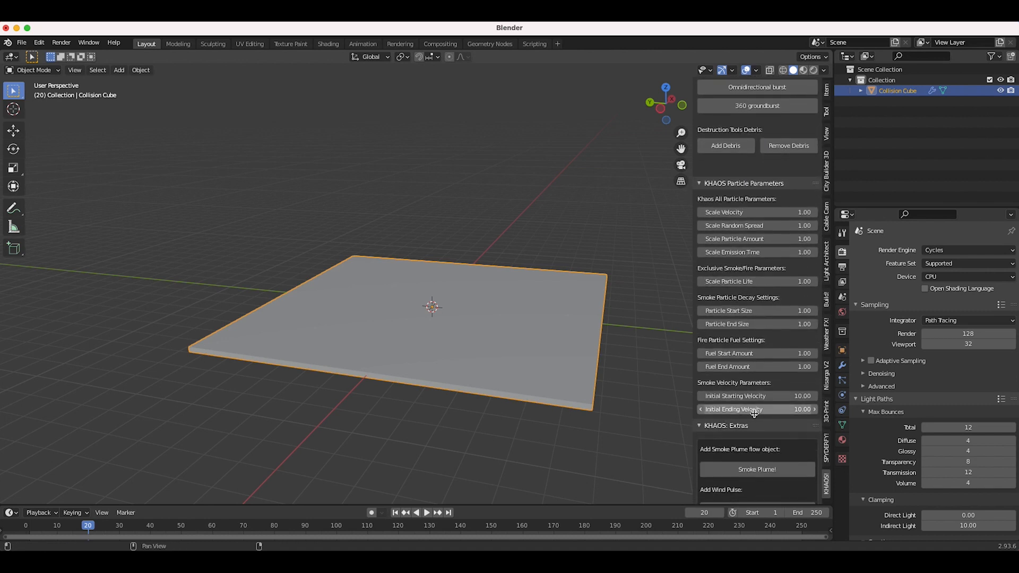
pyautogui.scroll(12, 729, 265)
pyautogui.scroll(2, 729, 264)
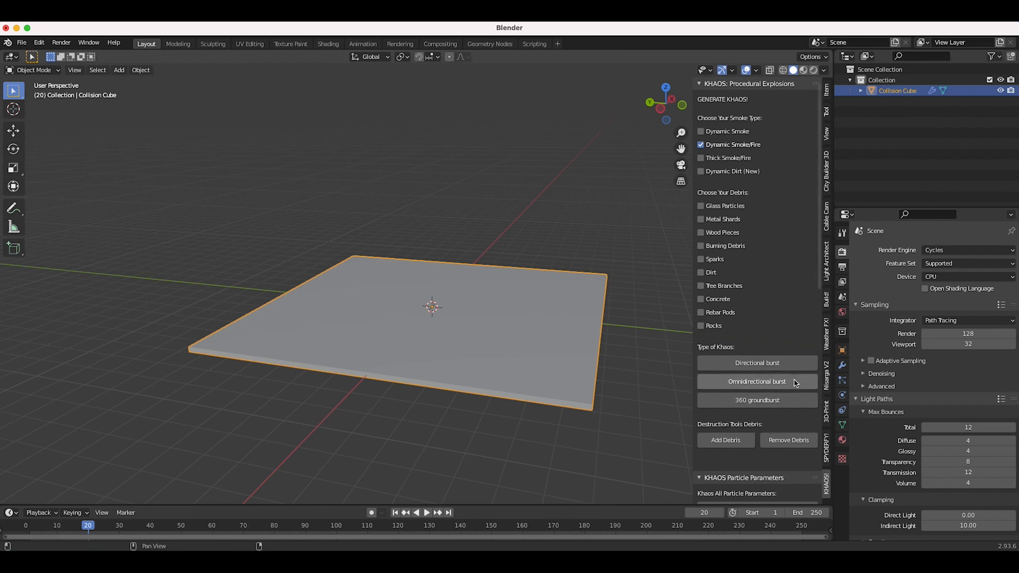
pyautogui.click(766, 386)
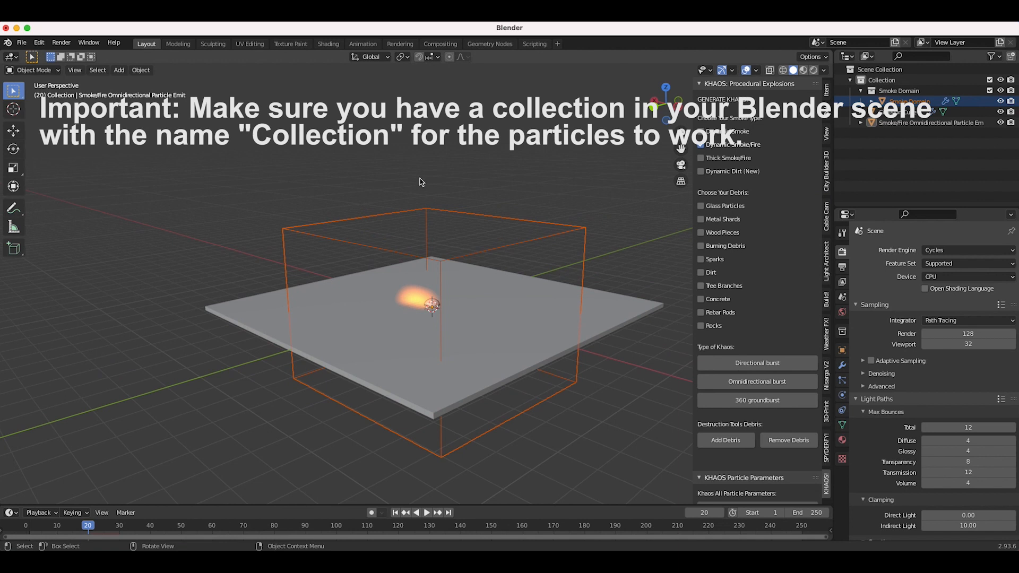
# - Raise the omnidirectional smoke/fire emitter slightly along Z so it sits above the ground slab
pyautogui.click(434, 300)
pyautogui.moveTo(433, 300); pyautogui.dragTo(422, 301, button='middle')
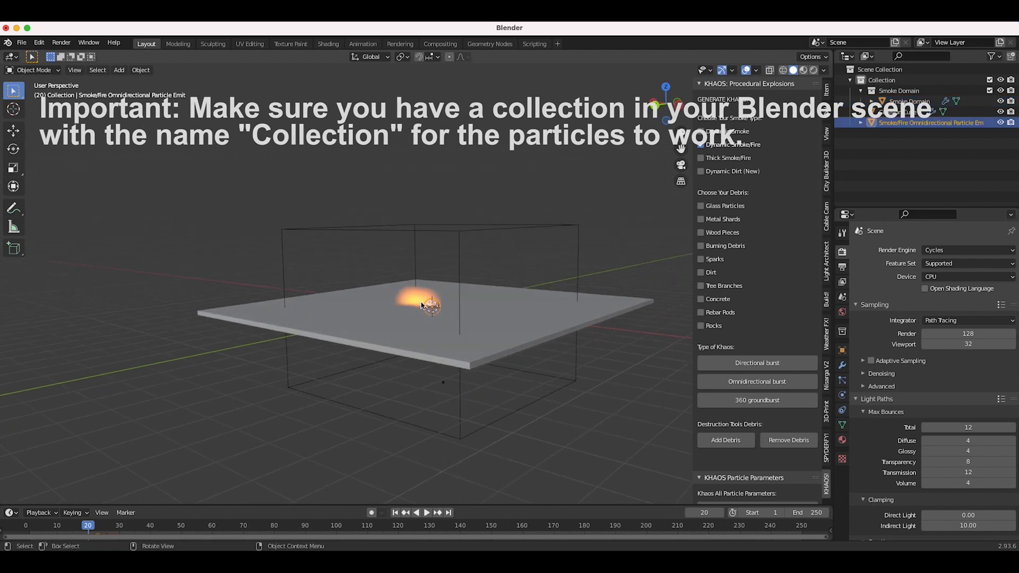
pyautogui.press('g')
pyautogui.press('z')
pyautogui.click(425, 294)
# - Start a fluid data bake for the Smoke Domain and stop it shortly after the burst begins
pyautogui.click(519, 230)
pyautogui.moveTo(519, 230); pyautogui.dragTo(402, 273, button='middle')
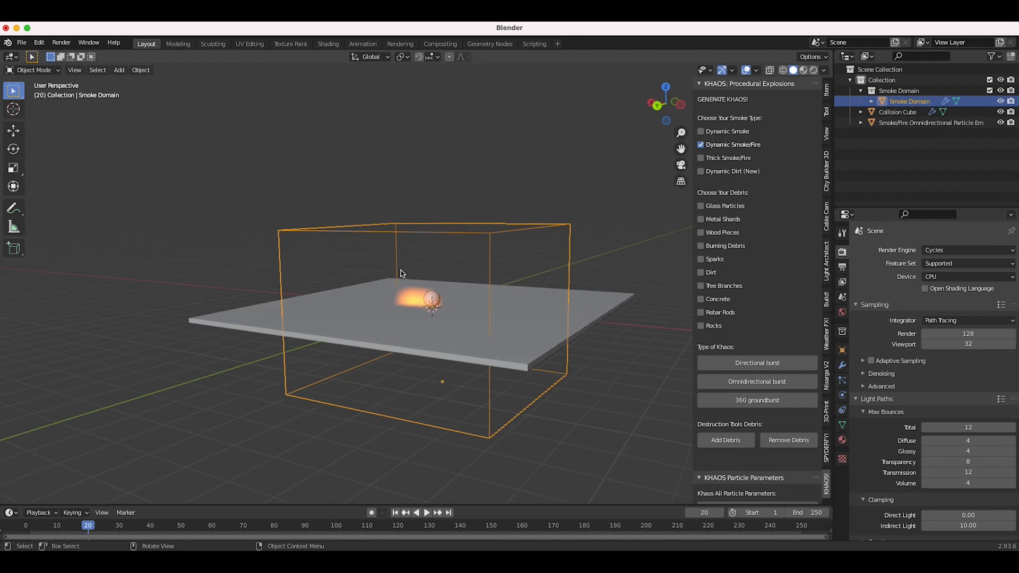
pyautogui.moveTo(535, 324); pyautogui.dragTo(417, 301, button='middle')
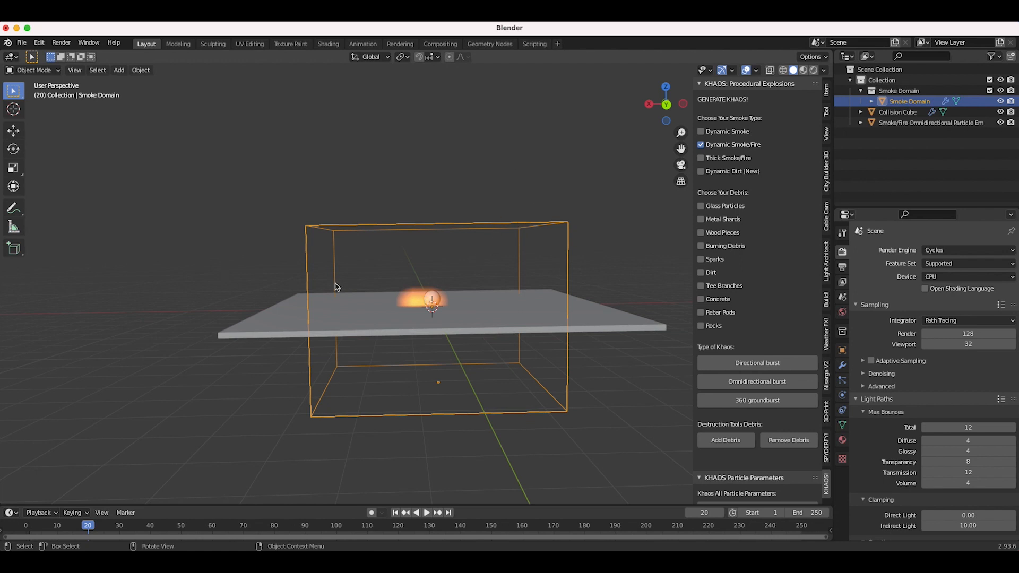
pyautogui.moveTo(335, 287); pyautogui.dragTo(485, 267, button='middle')
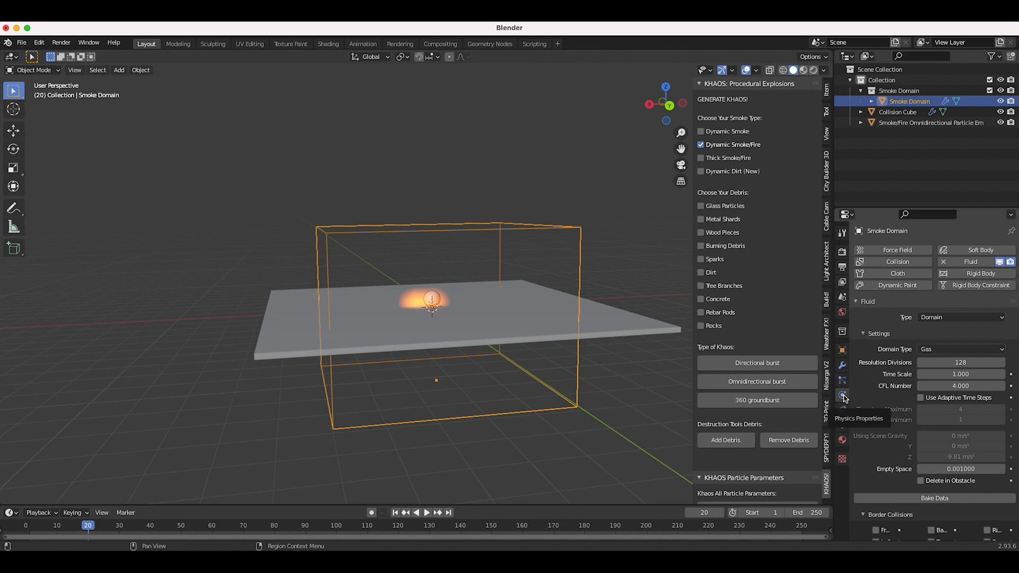
pyautogui.click(931, 499)
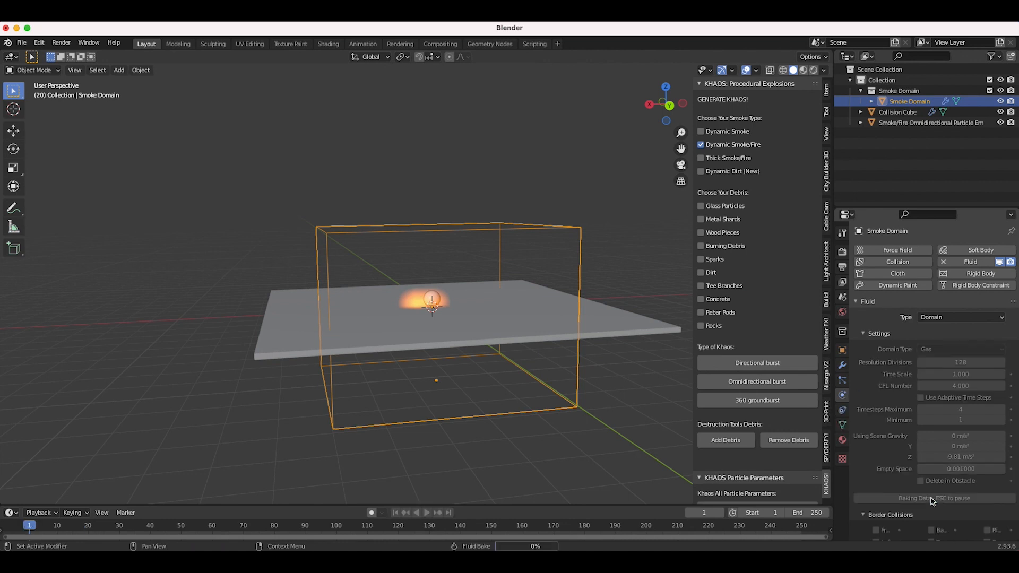
pyautogui.press('Escape')
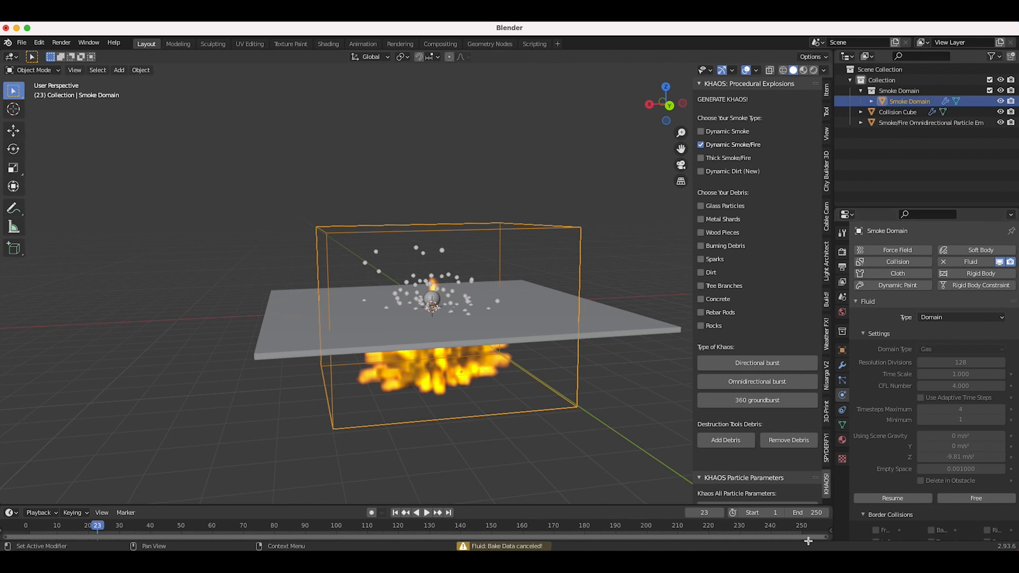
# - Free the Smoke Domain's baked fluid data and return to the first frame
pyautogui.click(976, 499)
pyautogui.moveTo(494, 344); pyautogui.dragTo(471, 336, button='middle')
pyautogui.click(396, 513)
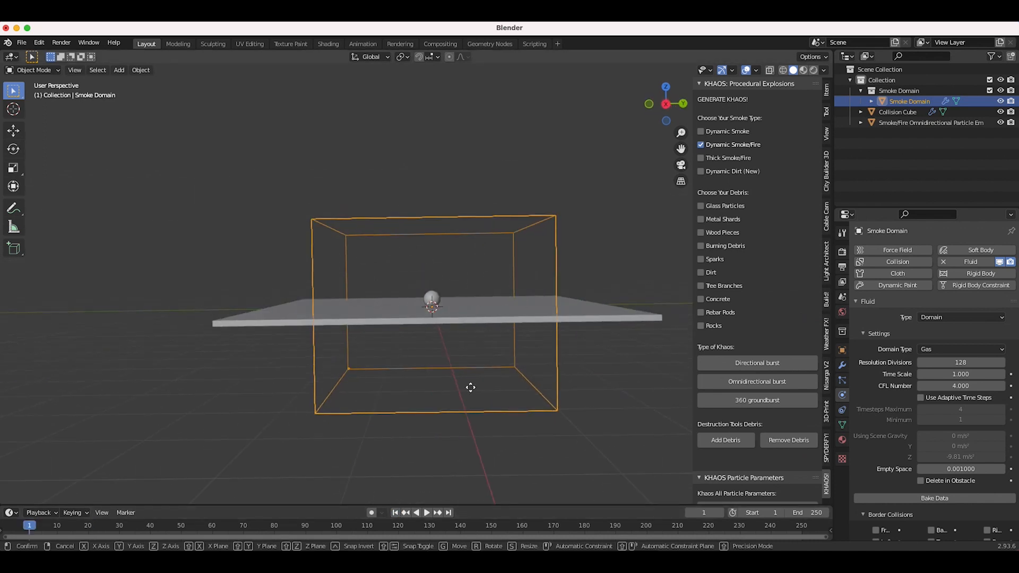
# - Raise the Smoke Domain about 3.1 m along Z so its base meets the ground slab
pyautogui.press('g')
pyautogui.press('z')
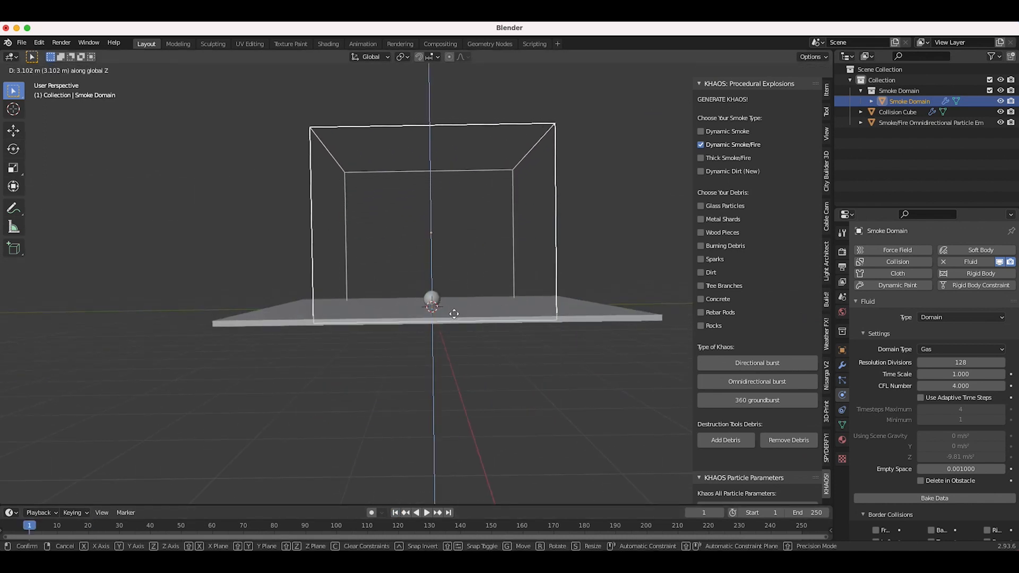
pyautogui.click(453, 315)
# - Scale the Smoke Domain up about 2 times and raise it along Z until its base sits at the ground slab again
pyautogui.press('s')
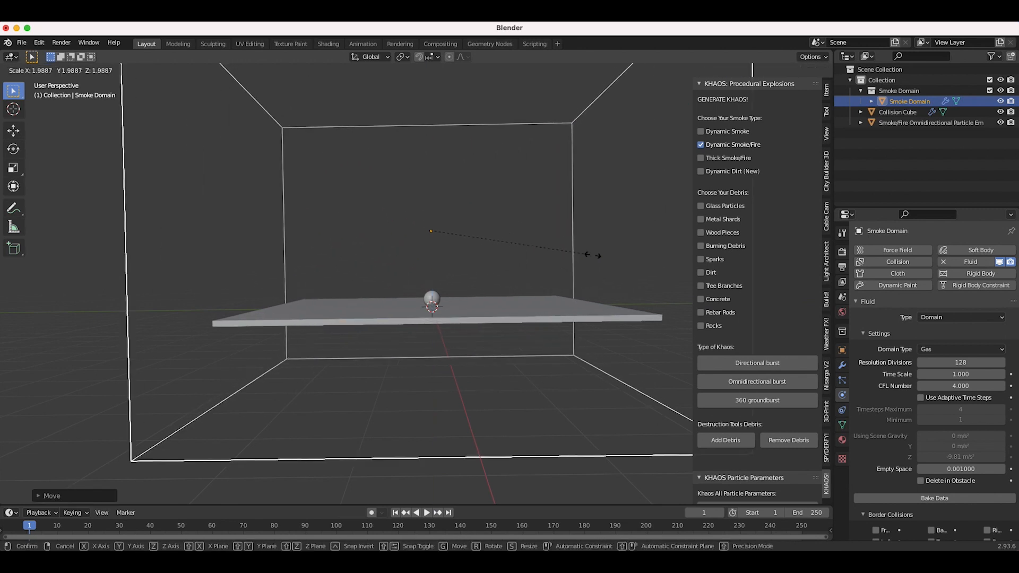
pyautogui.click(603, 257)
pyautogui.press('g')
pyautogui.press('z')
pyautogui.click(502, 323)
pyautogui.scroll(-6, 466, 295)
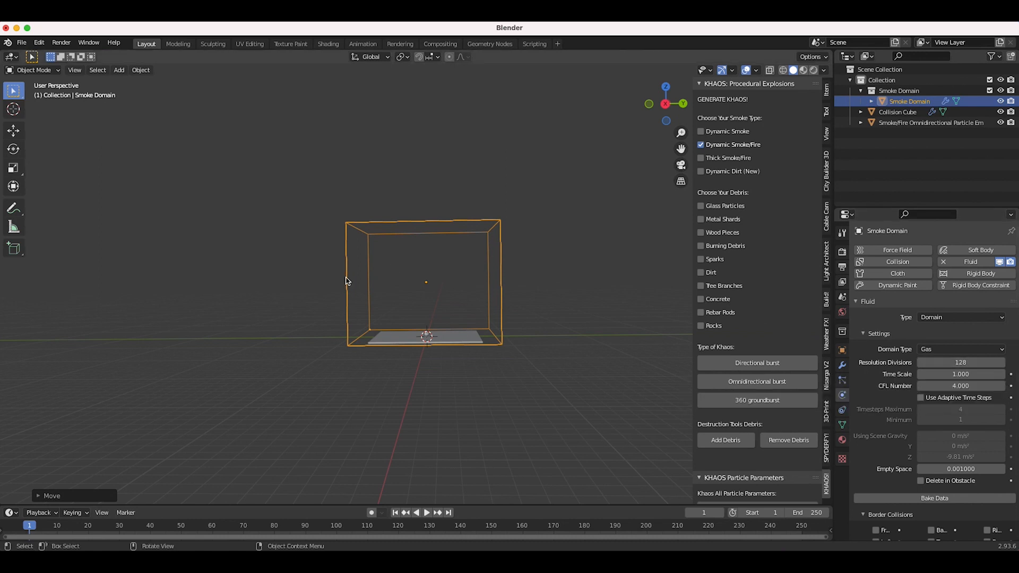
# - Go to frame 25 and examine the burst particles inside the enlarged Smoke Domain
pyautogui.moveTo(42, 528); pyautogui.dragTo(103, 535)
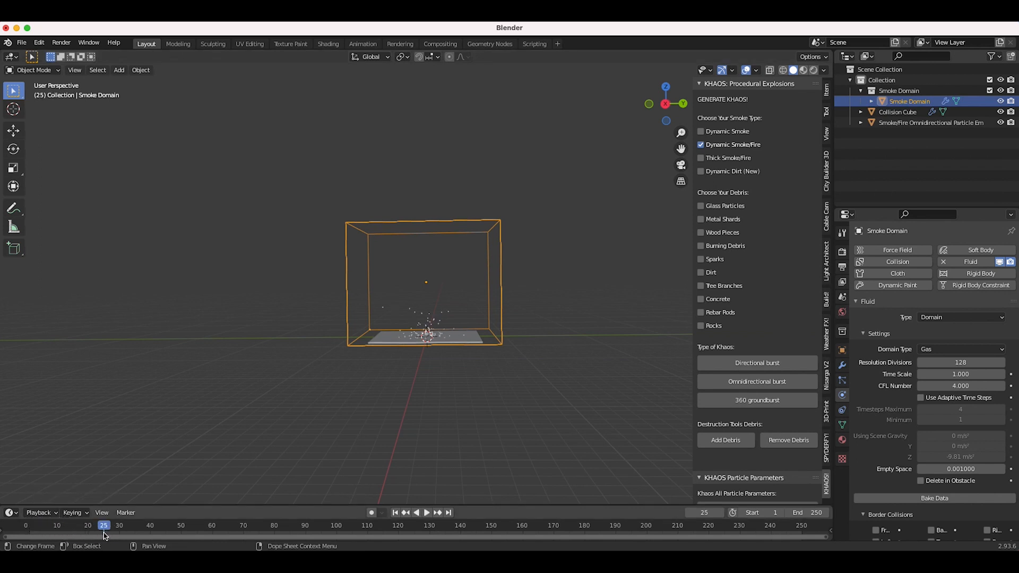
pyautogui.scroll(6, 371, 314)
pyautogui.scroll(-4, 472, 379)
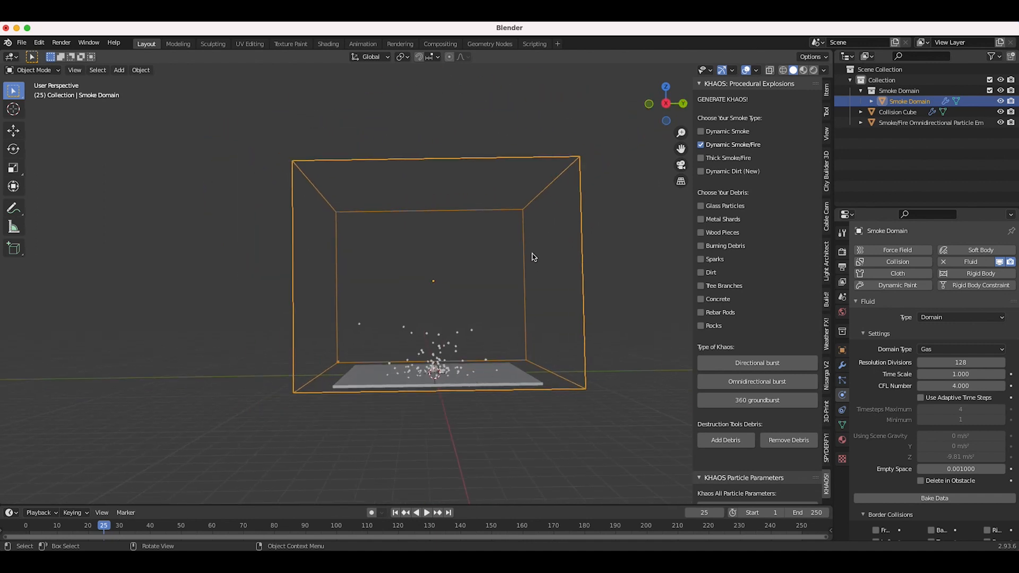
pyautogui.moveTo(461, 363); pyautogui.dragTo(425, 327, button='middle')
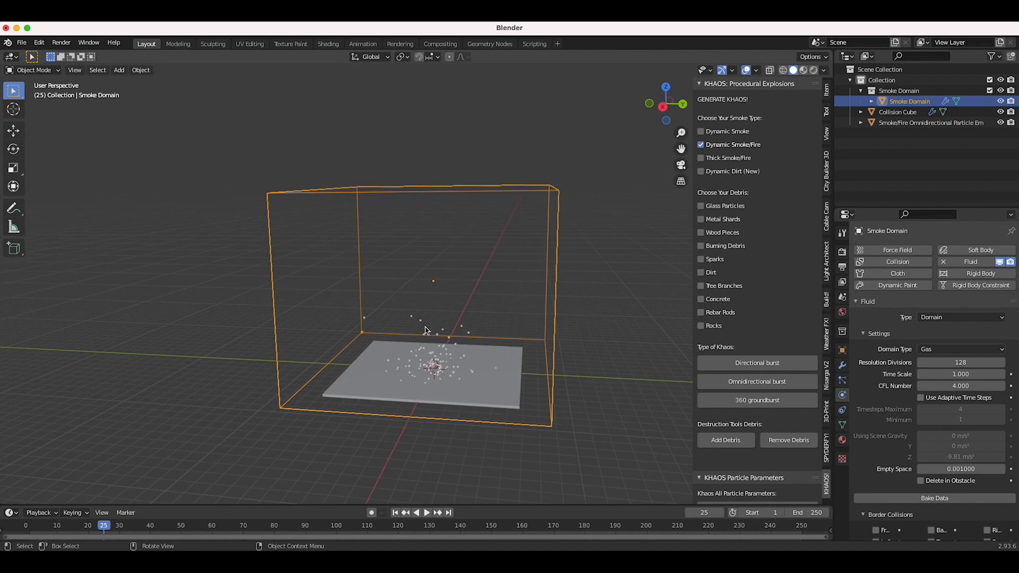
# - Set the smoke/fire omnidirectional emitter's particle velocity to Normal 16 m/s and Randomize 6
pyautogui.click(436, 366)
pyautogui.moveTo(434, 367); pyautogui.dragTo(434, 367, button='middle')
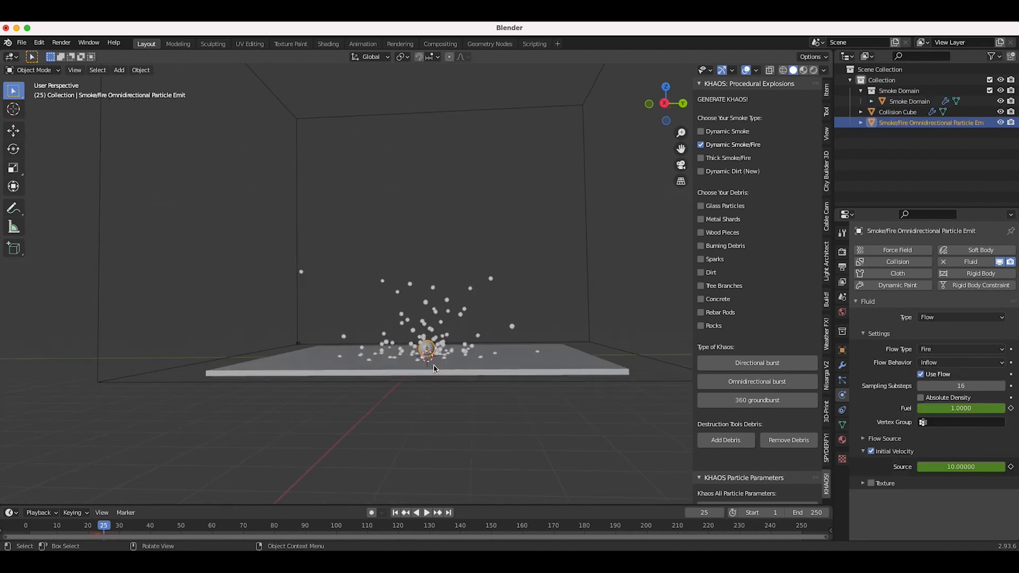
pyautogui.click(842, 380)
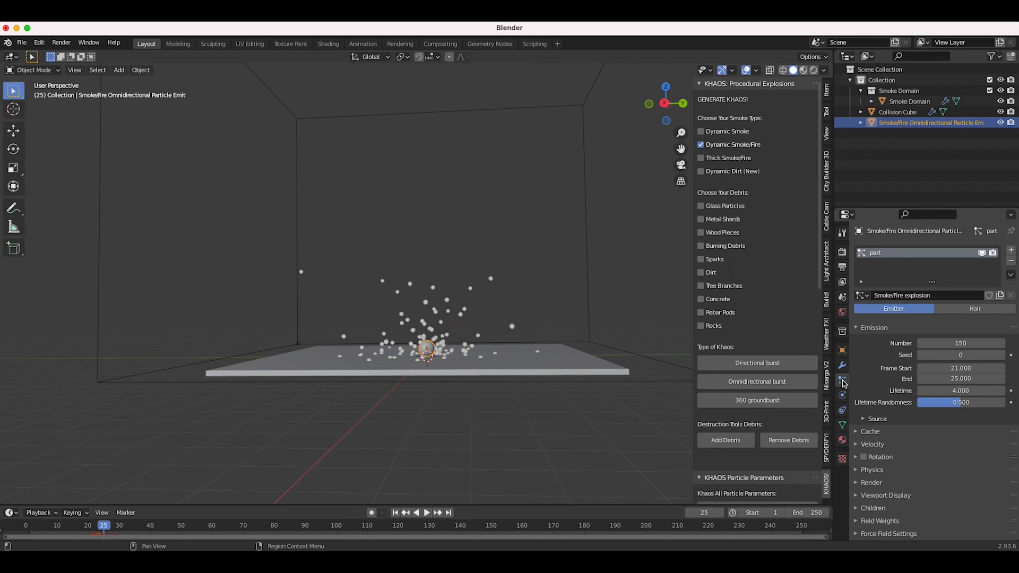
pyautogui.click(856, 444)
pyautogui.scroll(-4, 929, 424)
pyautogui.doubleClick(951, 382)
pyautogui.write('16')
pyautogui.press('Return')
pyautogui.doubleClick(958, 470)
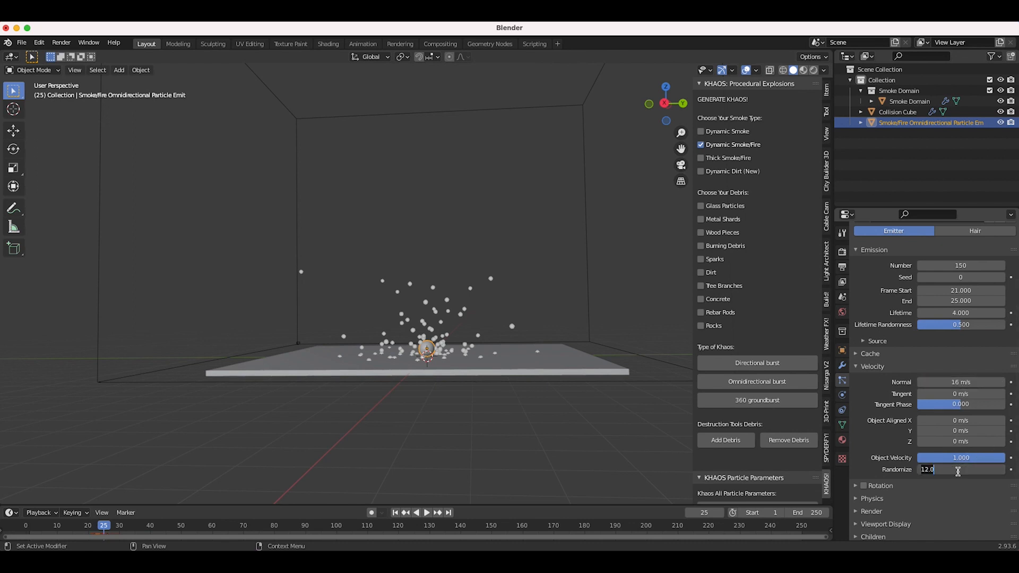
pyautogui.write('6')
pyautogui.press('Return')
# - Play the animation from the first frame to check the particle burst with the new velocity
pyautogui.click(427, 513)
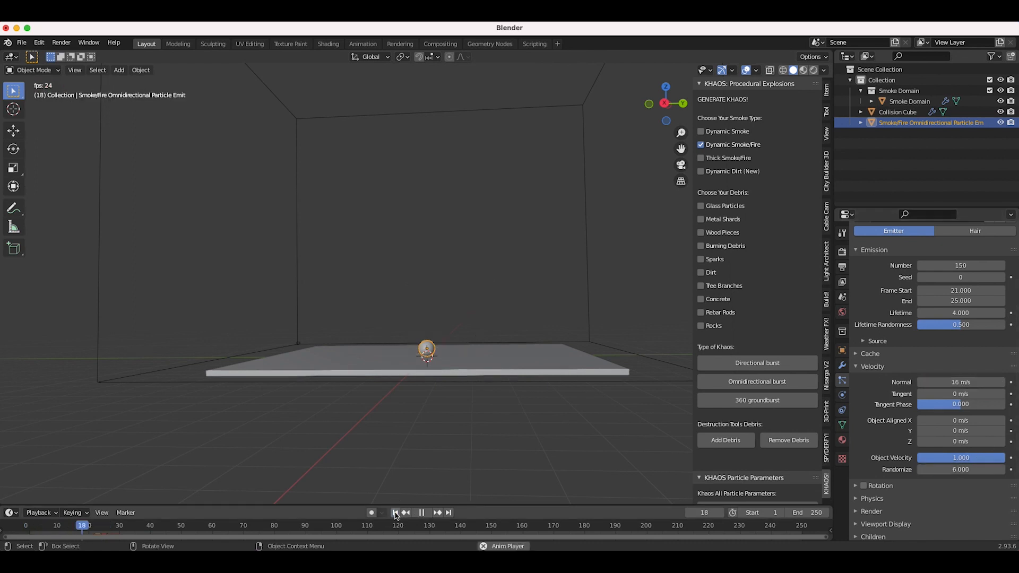
pyautogui.click(395, 513)
pyautogui.press('space')
pyautogui.scroll(5, 573, 301)
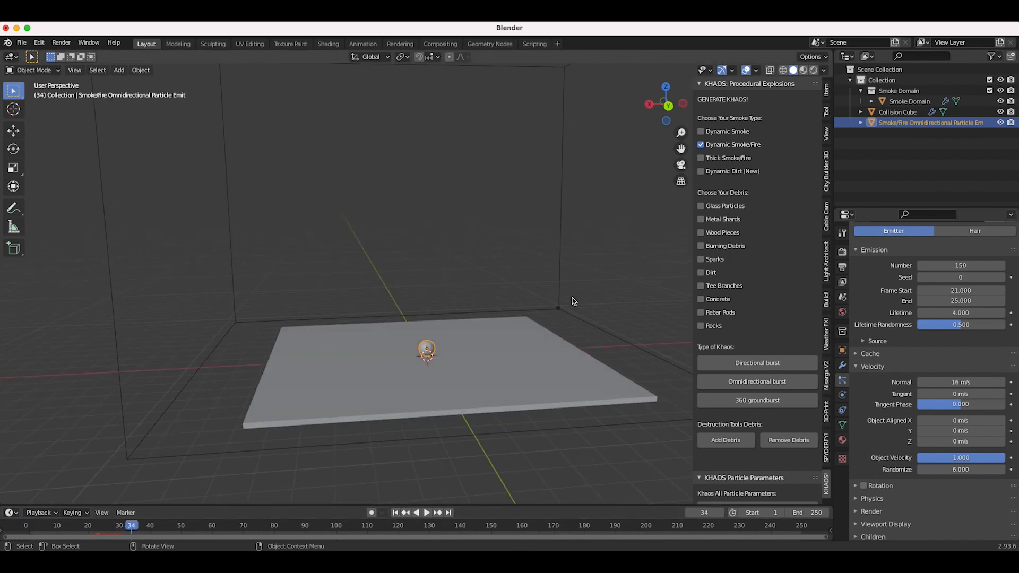
# - Try rescaling the smoke/fire emitter along Z and replay the animation from the first frame
pyautogui.press('s')
pyautogui.press('z')
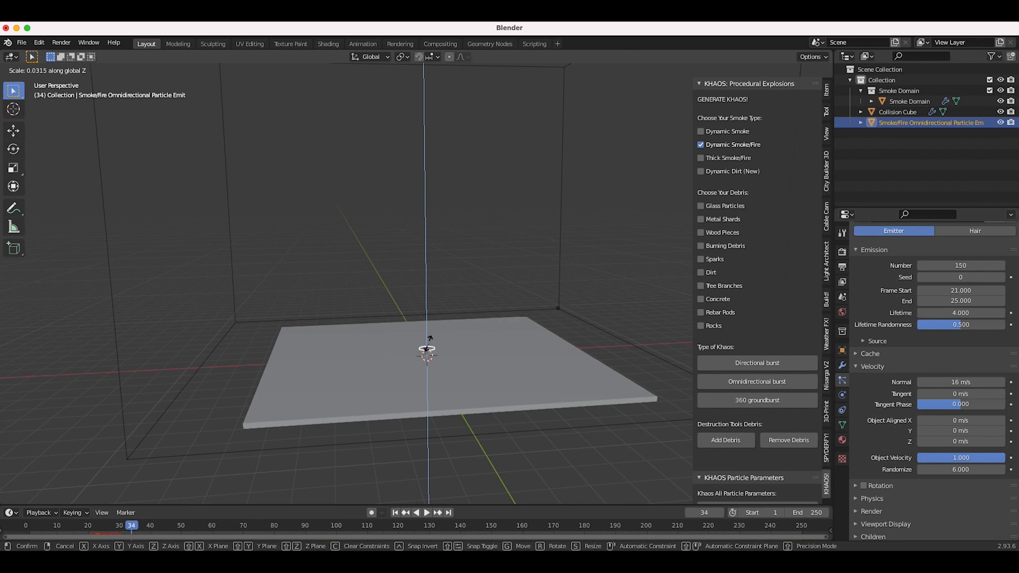
pyautogui.press('Escape')
pyautogui.click(397, 520)
pyautogui.click(396, 513)
pyautogui.press('space')
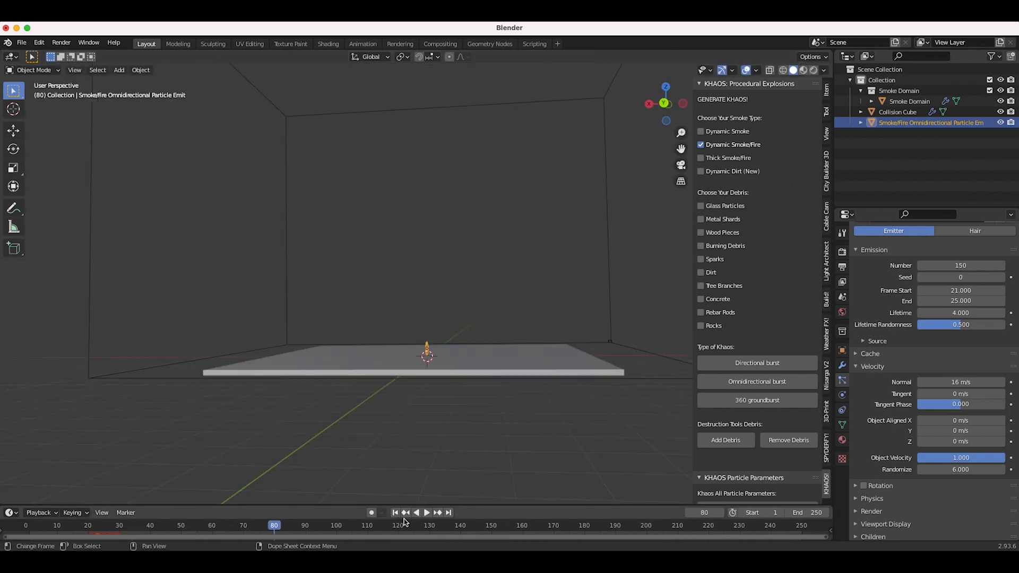
pyautogui.click(395, 513)
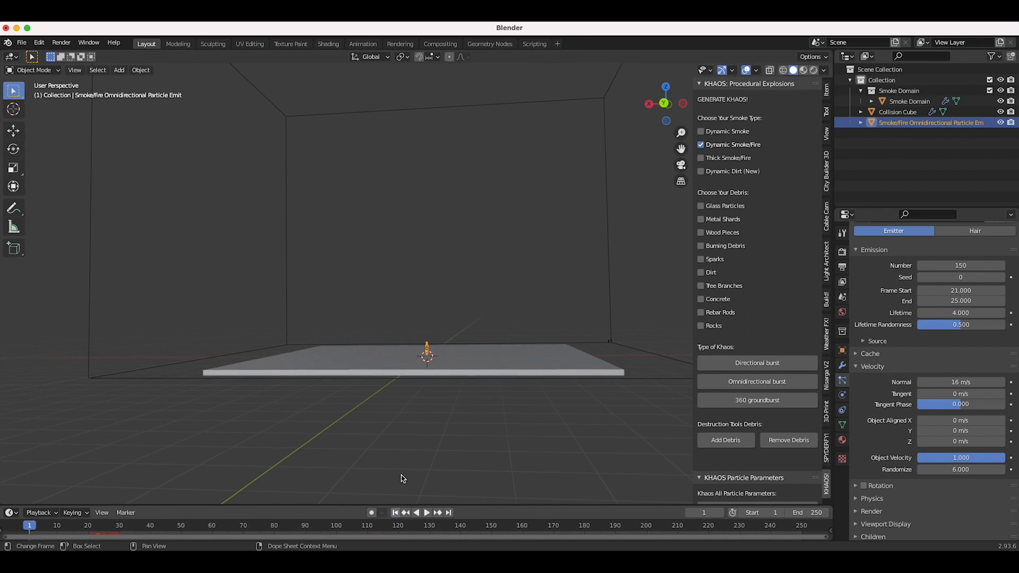
pyautogui.scroll(3, 408, 438)
pyautogui.scroll(1, 409, 439)
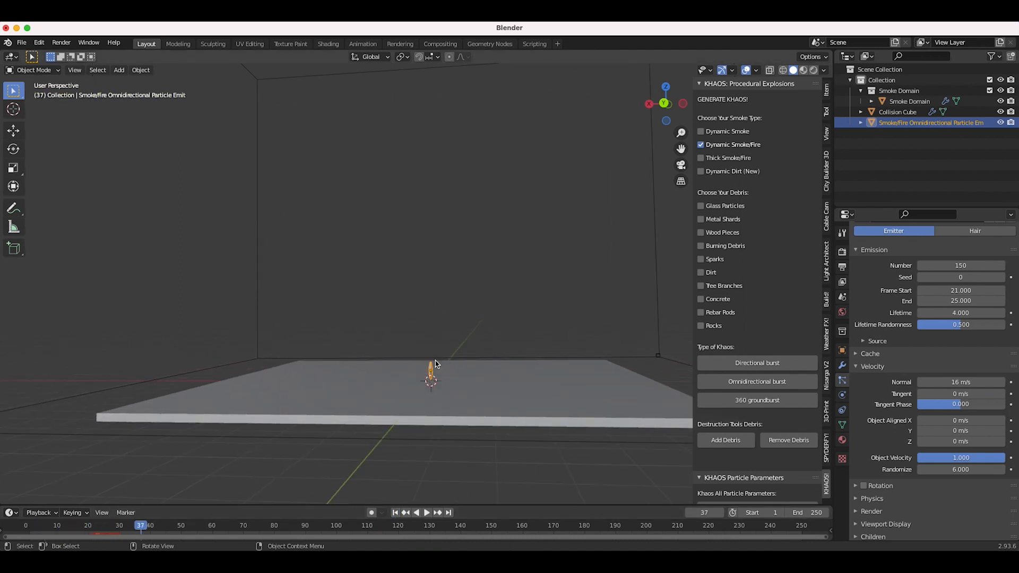
# - Rescale the smoke/fire emitter along Z and enlarge it uniformly to form a wide, flat disc
pyautogui.press('s')
pyautogui.press('z')
pyautogui.click(470, 358)
pyautogui.press('s')
pyautogui.press('z')
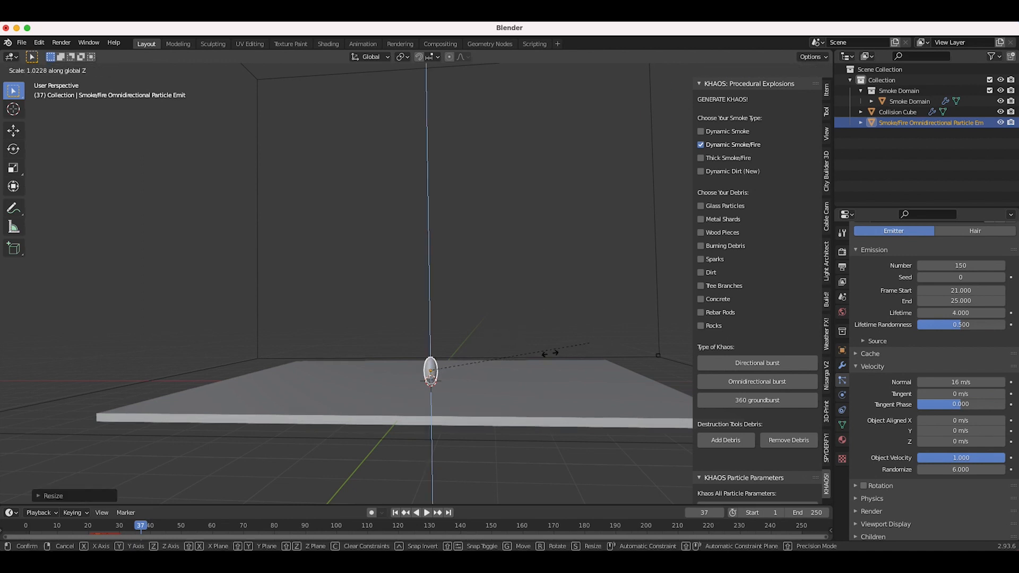
pyautogui.click(466, 373)
pyautogui.press('s')
pyautogui.click(559, 363)
pyautogui.hscroll(-5, 560, 365)
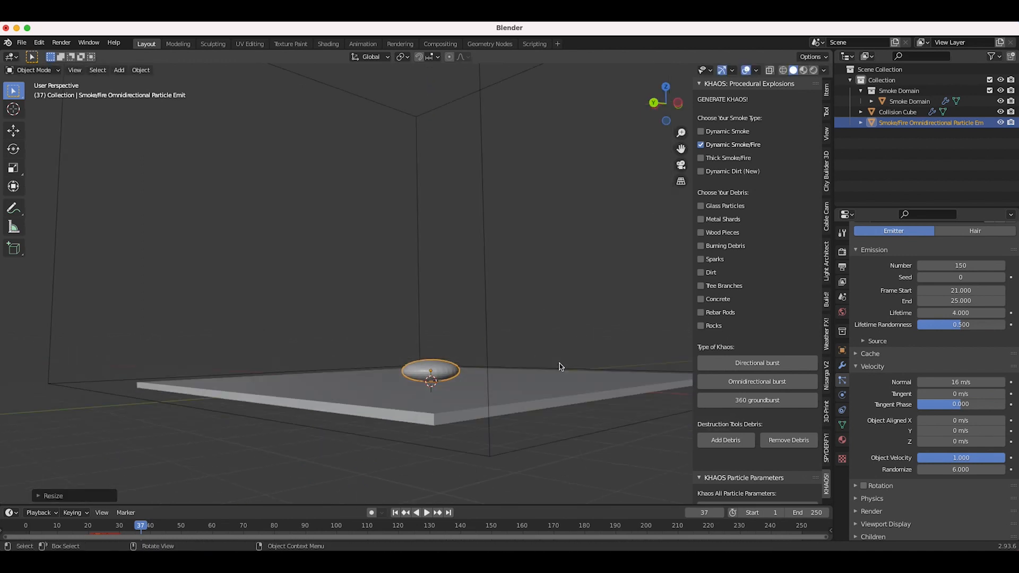
pyautogui.scroll(-5, 560, 365)
pyautogui.scroll(3, 569, 345)
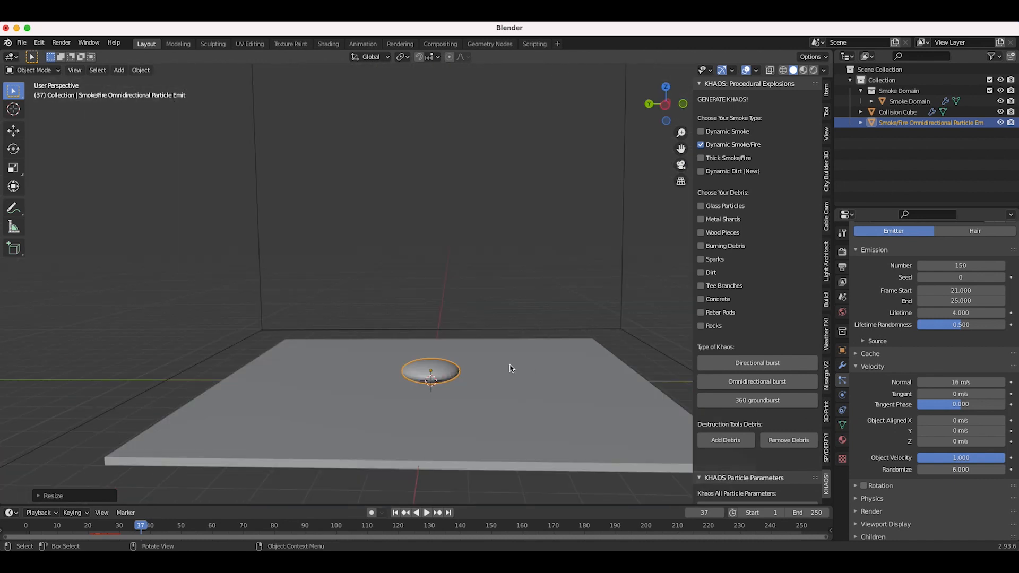
# - Raise the flattened emitter slightly along Z and play the animation from the first frame
pyautogui.hscroll(-5, 478, 372)
pyautogui.hotkey('shift', 'Left')
pyautogui.scroll(-3, 541, 357)
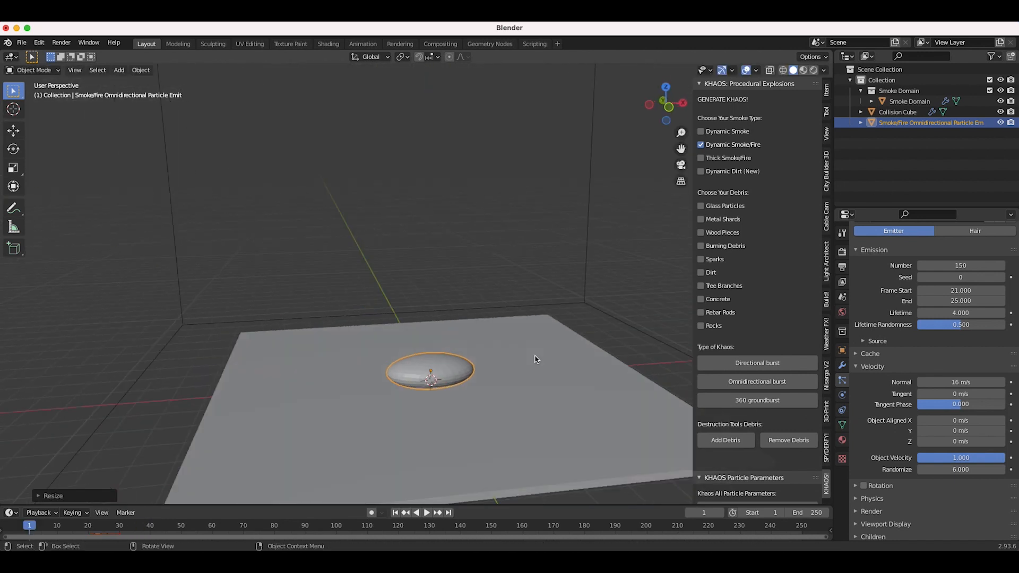
pyautogui.scroll(3, 535, 359)
pyautogui.press('g')
pyautogui.press('z')
pyautogui.click(495, 389)
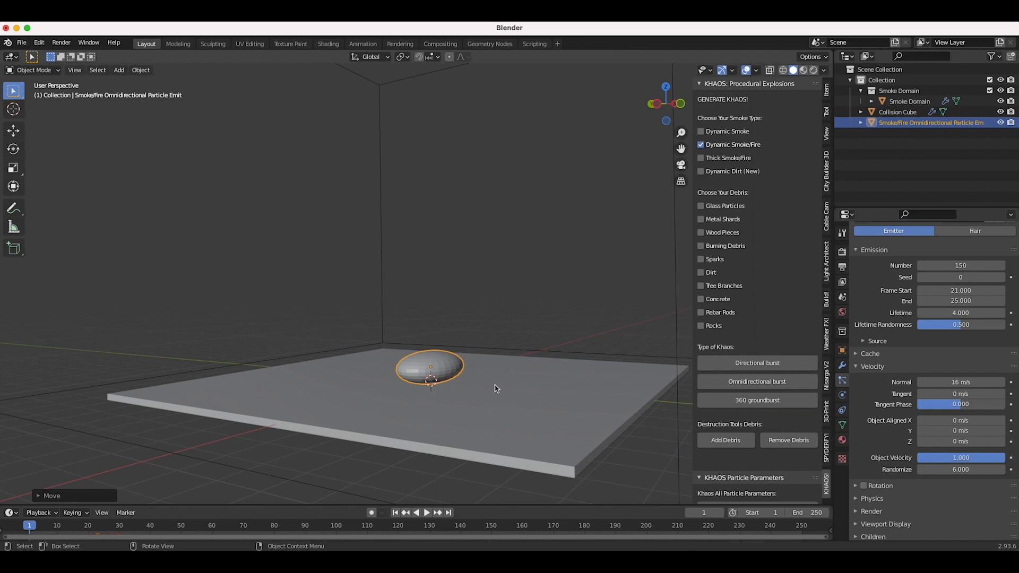
pyautogui.press('space')
pyautogui.scroll(-3, 553, 331)
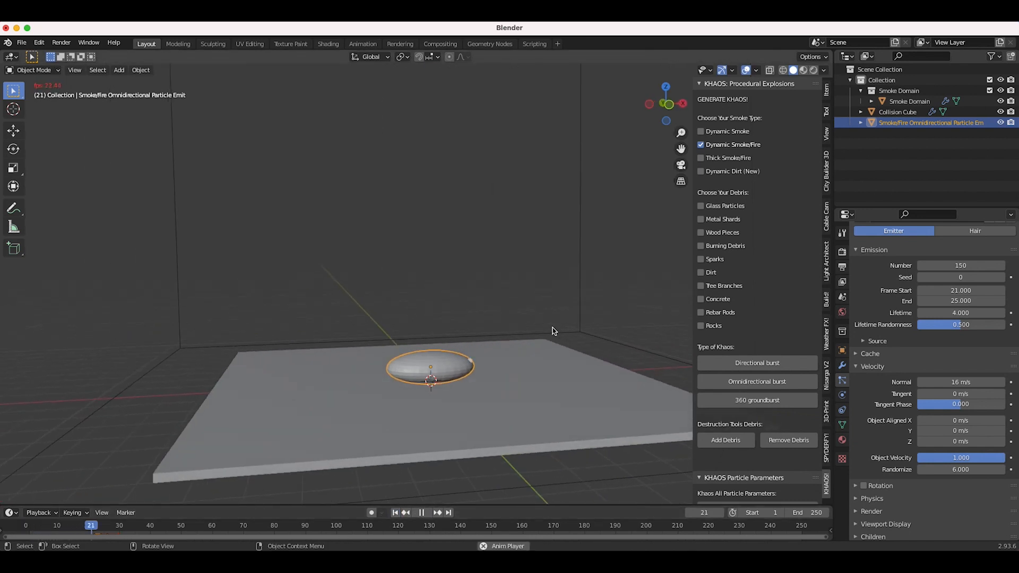
pyautogui.press('space')
# - Shrink the flattened emitter to about a third of its size and lower it about 0.12 m along Z
pyautogui.hscroll(3, 553, 331)
pyautogui.press('s')
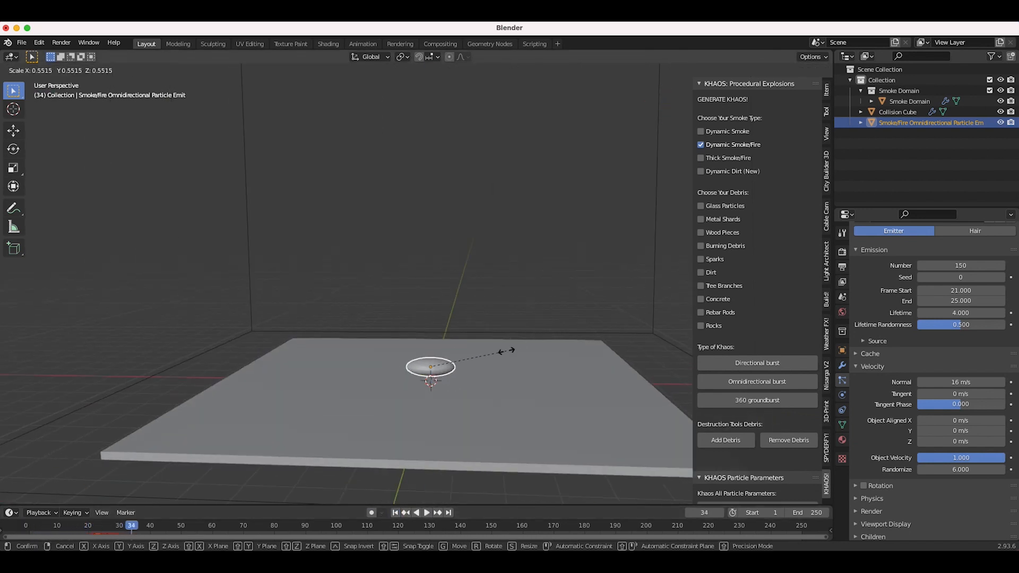
pyautogui.click(475, 363)
pyautogui.press('g')
pyautogui.press('z')
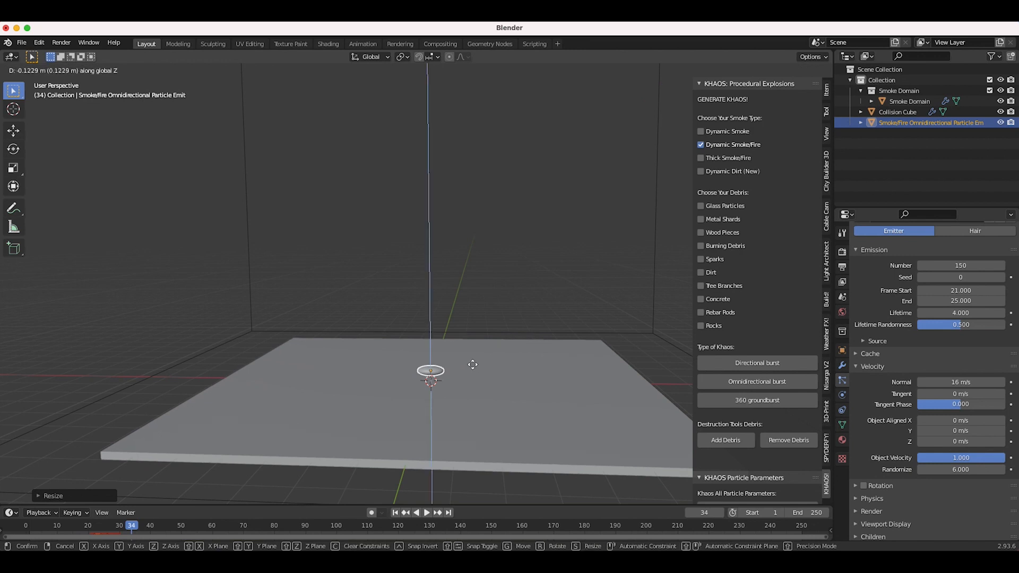
pyautogui.click(473, 364)
# - Play the animation from the first frame to check the burst from the smaller emitter
pyautogui.hotkey('shift', 'Left')
pyautogui.press('space')
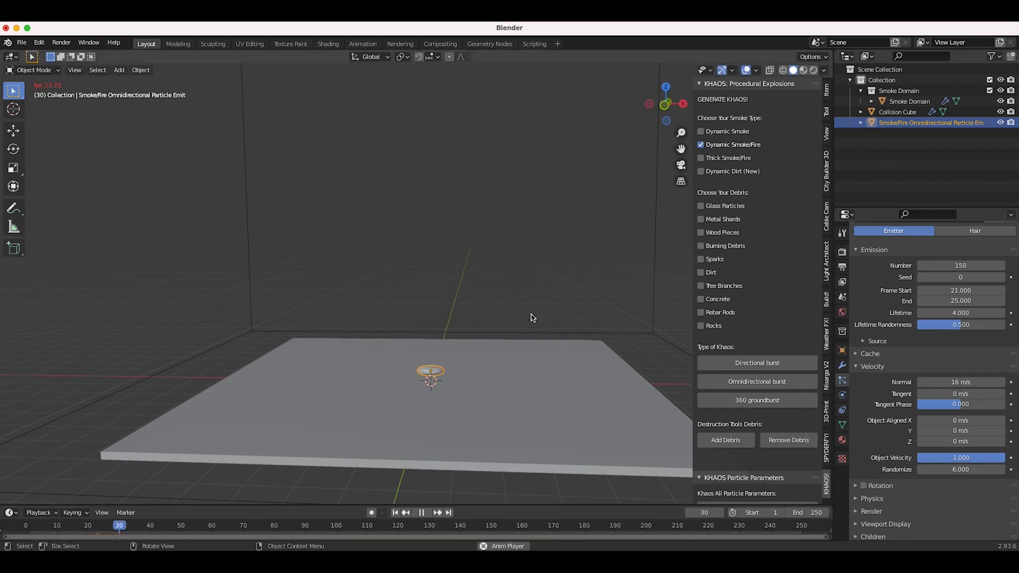
pyautogui.press('space')
pyautogui.hscroll(5, 531, 318)
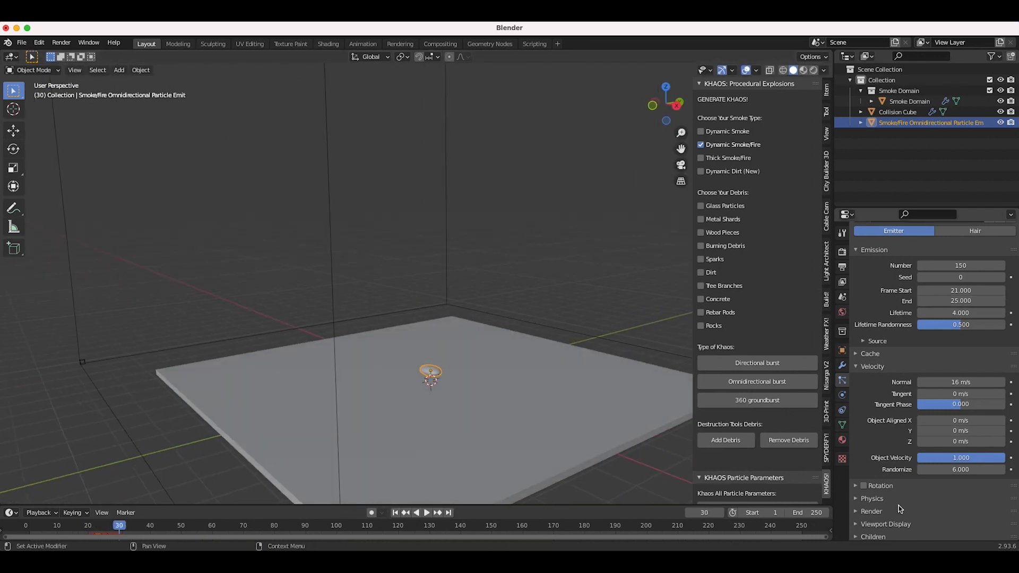
# - Edit the emitter's particle number and set its particle viewport display to Circle
pyautogui.click(961, 265)
pyautogui.press('Return')
pyautogui.scroll(-3, 966, 314)
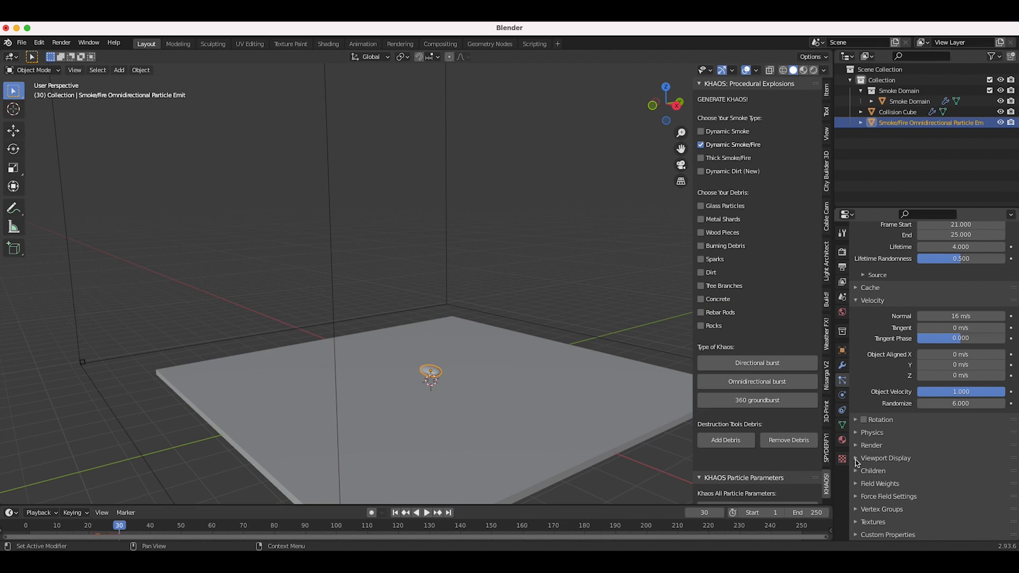
pyautogui.click(857, 459)
pyautogui.click(942, 474)
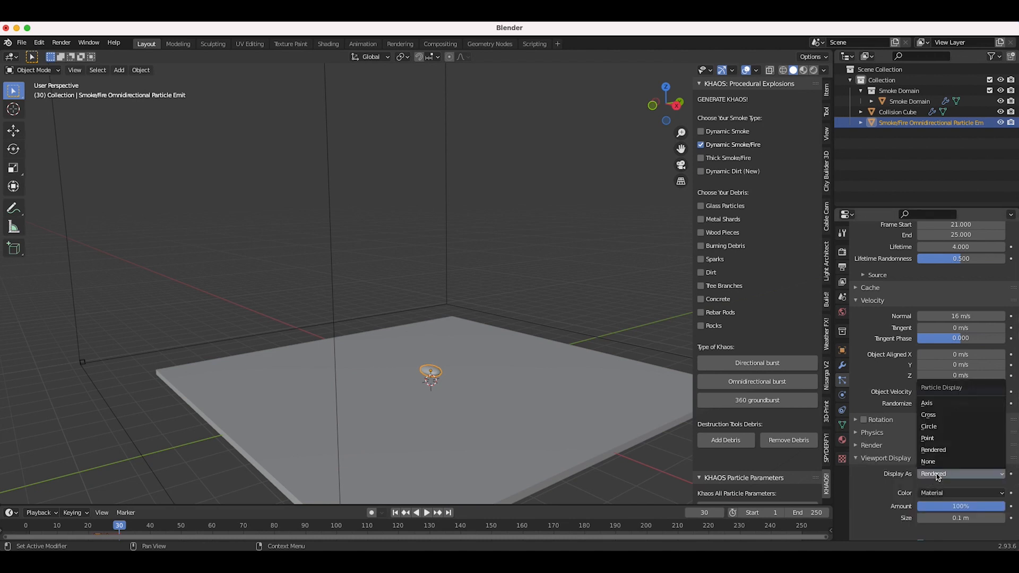
pyautogui.click(934, 419)
# - Play the animation and stop at frame 25 to examine how the circle particles spread over the slab
pyautogui.hotkey('shift', 'Left')
pyautogui.press('space')
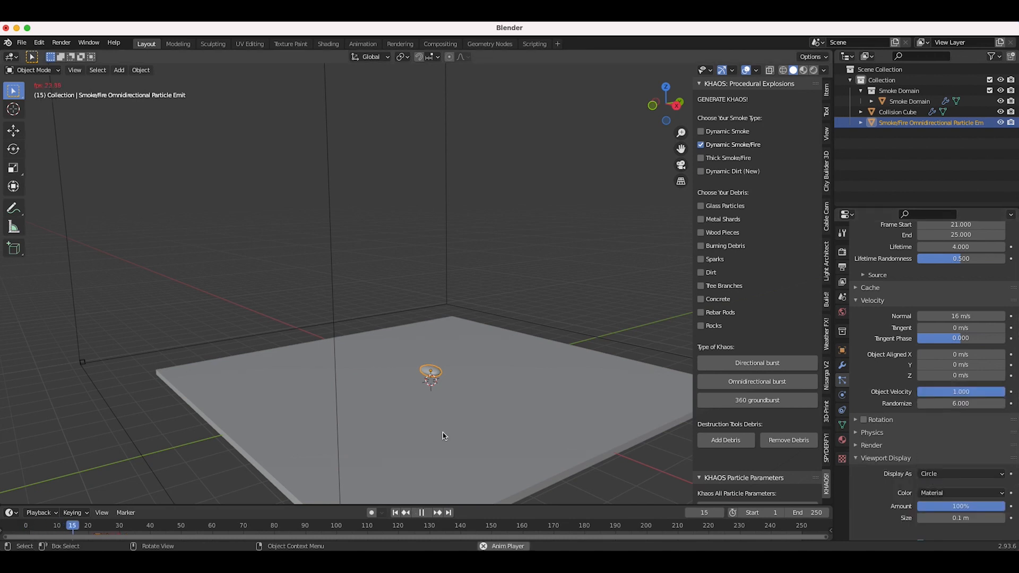
pyautogui.press('space')
pyautogui.moveTo(458, 409)
pyautogui.mouseDown(button='middle')
pyautogui.moveTo(474, 373)
pyautogui.moveTo(451, 403)
pyautogui.mouseUp(button='middle')
pyautogui.click(84, 527)
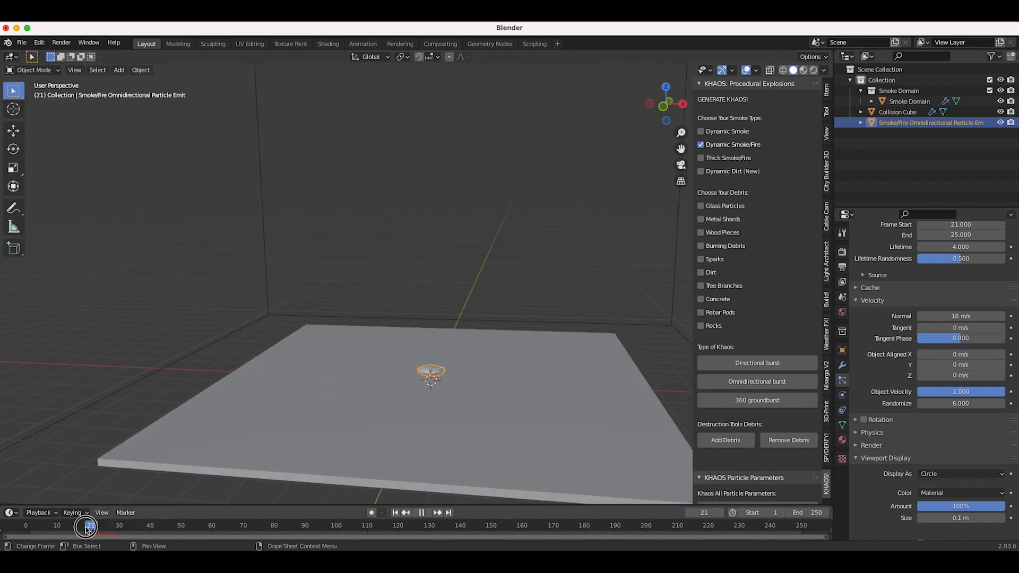
pyautogui.press('space')
pyautogui.moveTo(347, 380); pyautogui.dragTo(345, 381, button='middle')
pyautogui.click(939, 474)
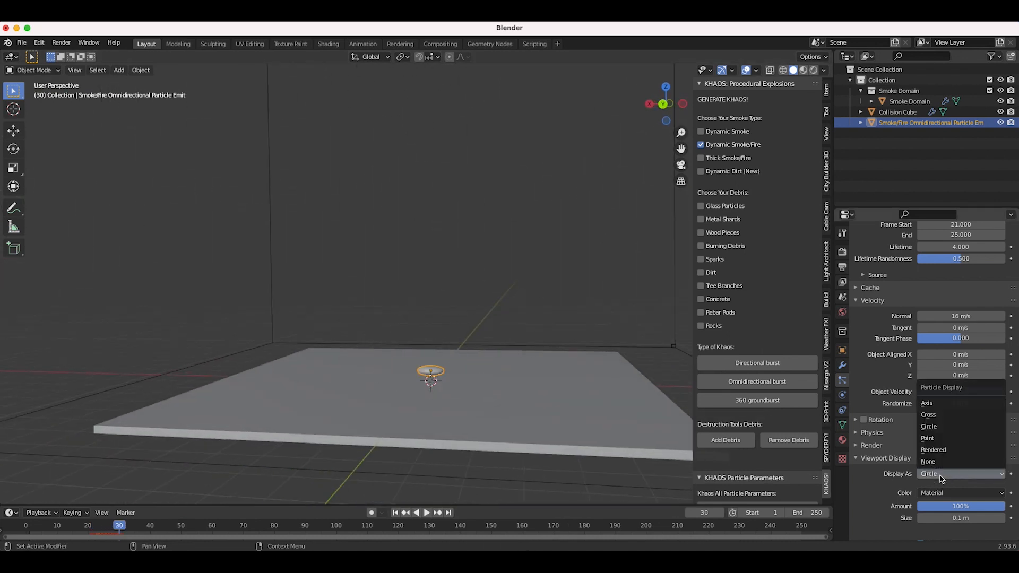
pyautogui.moveTo(84, 528); pyautogui.dragTo(104, 530)
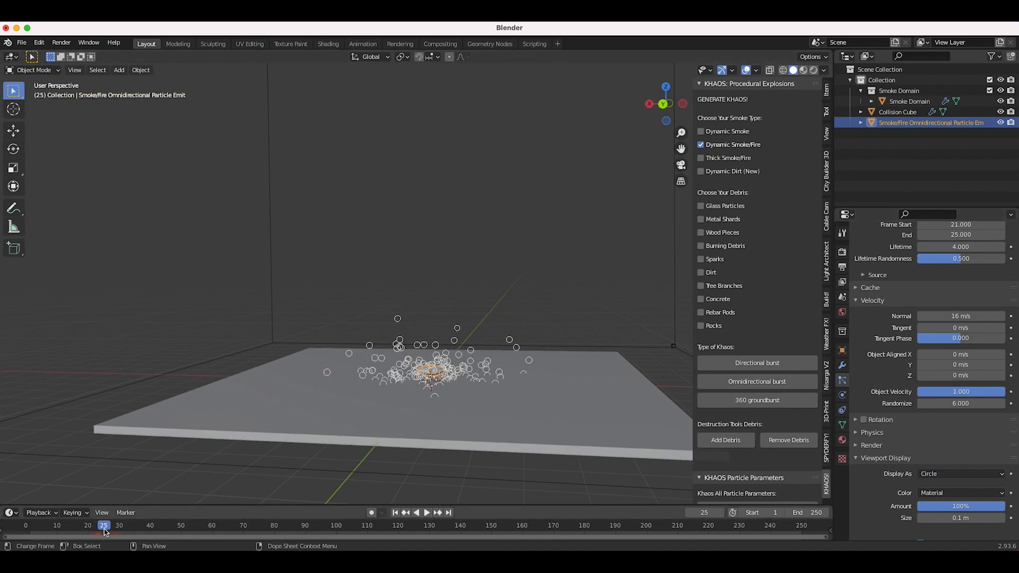
pyautogui.moveTo(435, 356); pyautogui.dragTo(454, 358, button='middle')
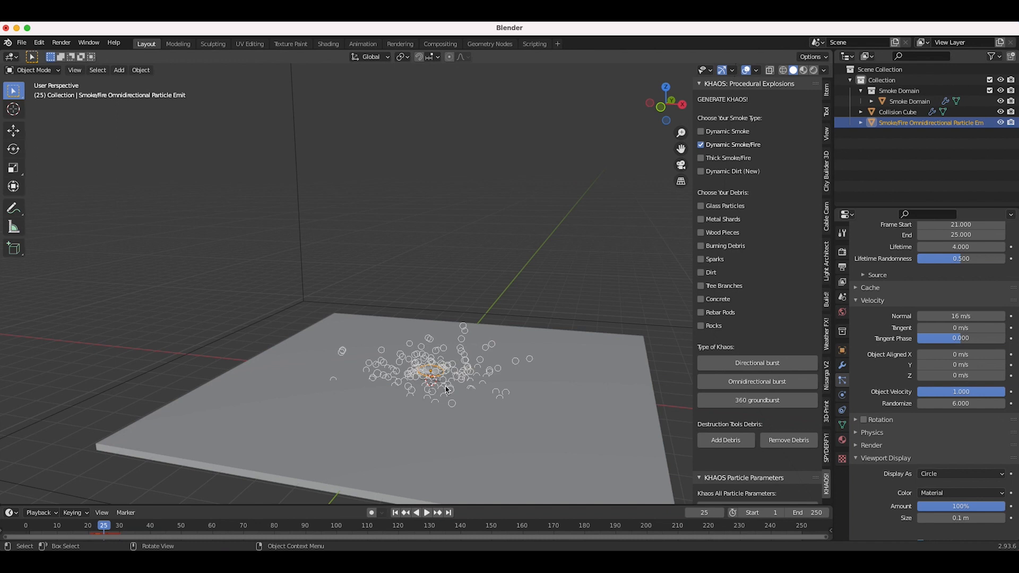
pyautogui.moveTo(466, 351); pyautogui.dragTo(460, 353, button='middle')
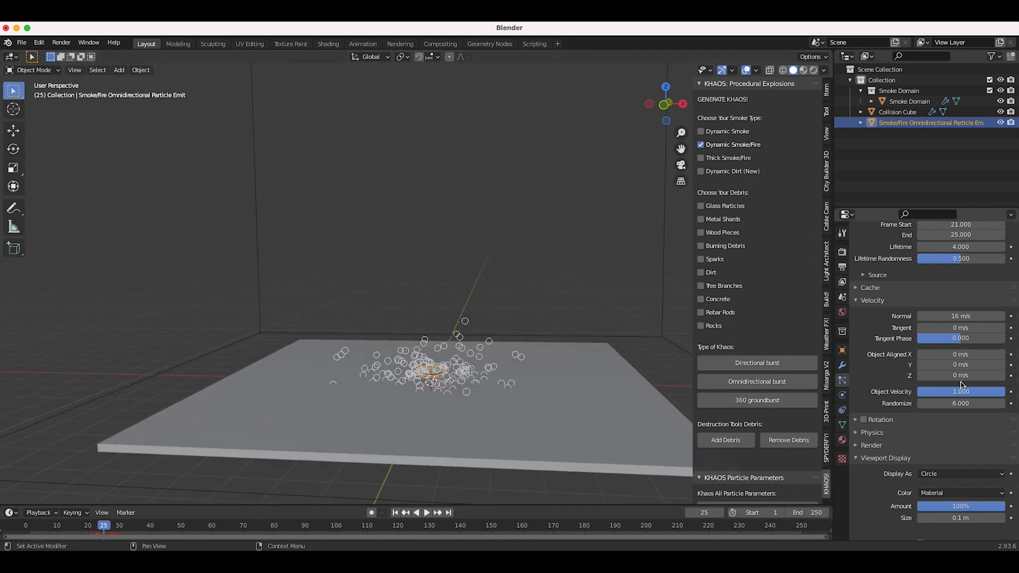
# - Set the emitter's Normal particle velocity to 12 m/s and return to the first frame
pyautogui.click(961, 317)
pyautogui.press('Return')
pyautogui.click(395, 513)
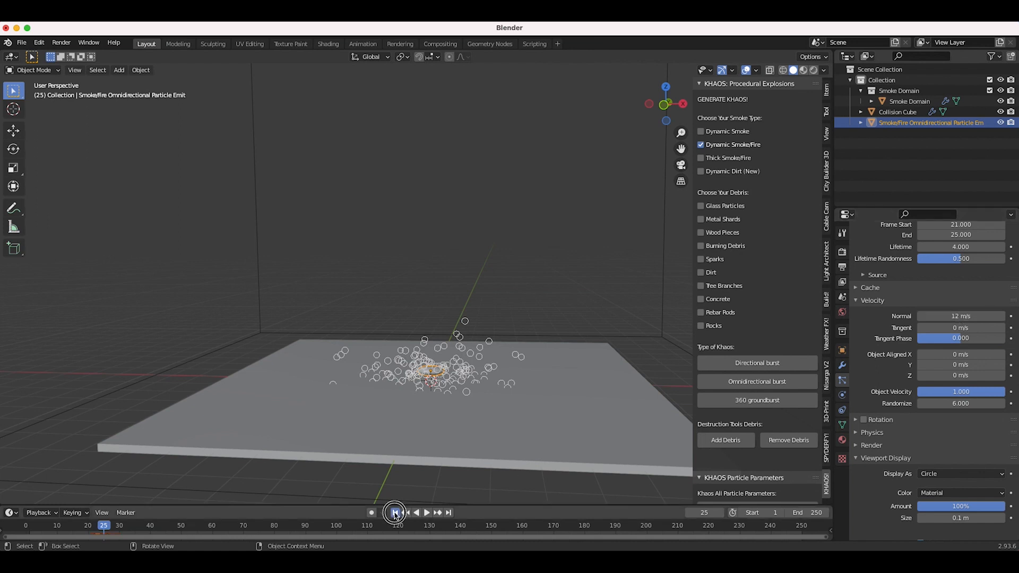
# - Set the omnidirectional emitter's emission end frame to 24, preview the burst around frame 26 and return to the first frame
pyautogui.press('space')
pyautogui.press('space')
pyautogui.moveTo(91, 526); pyautogui.dragTo(106, 527)
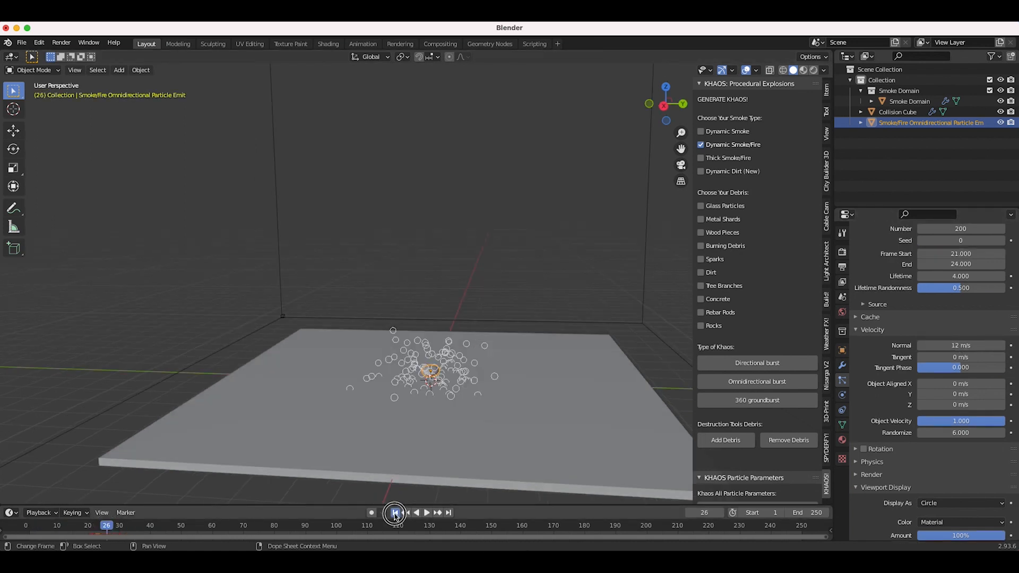
pyautogui.click(394, 513)
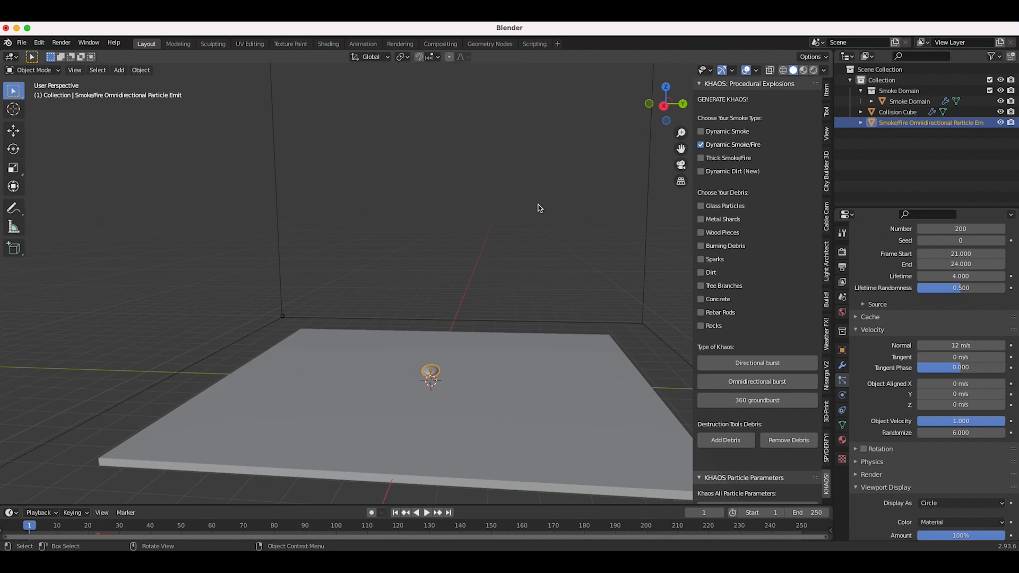
# - Play the animation and step to frame 22 to examine the start of the burst over the slab
pyautogui.press('space')
pyautogui.press('space')
pyautogui.moveTo(466, 348); pyautogui.dragTo(413, 307, button='middle')
pyautogui.scroll(-2, 413, 309)
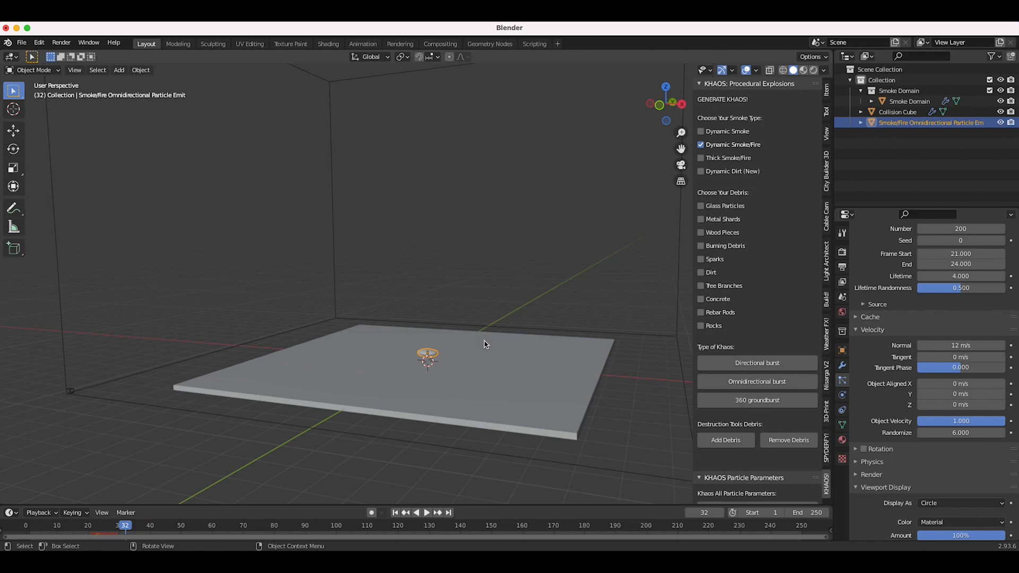
pyautogui.click(91, 528)
pyautogui.press('Right')
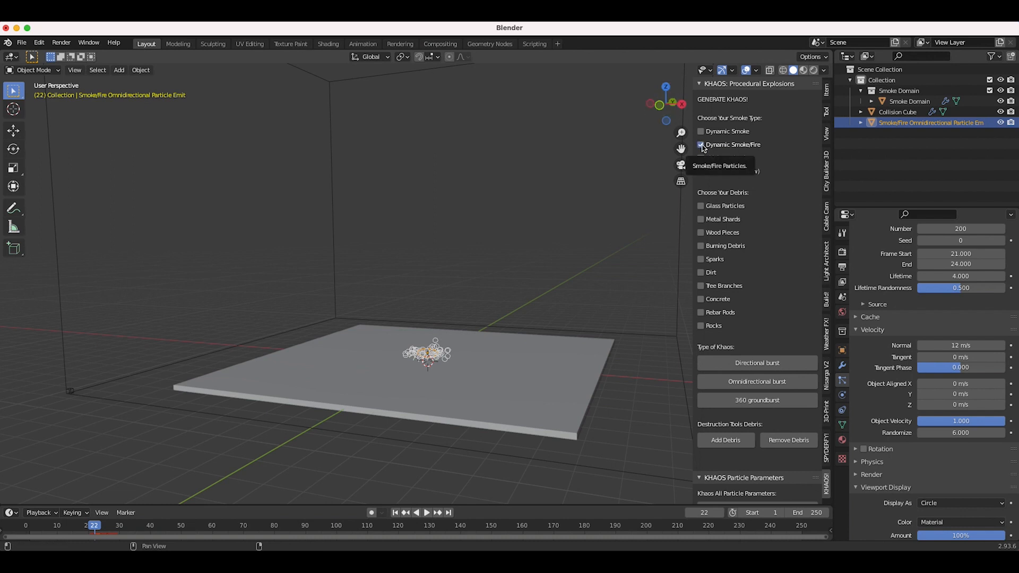
# - Add a Dynamic Smoke/Fire 360 groundburst emitter and raise it along Z above the omnidirectional emitter
pyautogui.scroll(-3, 753, 281)
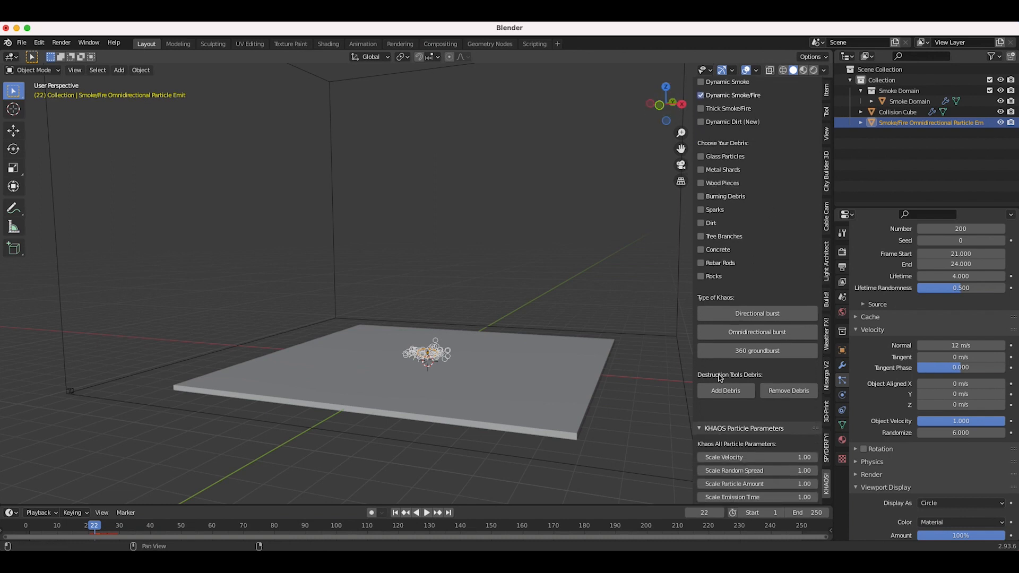
pyautogui.click(748, 353)
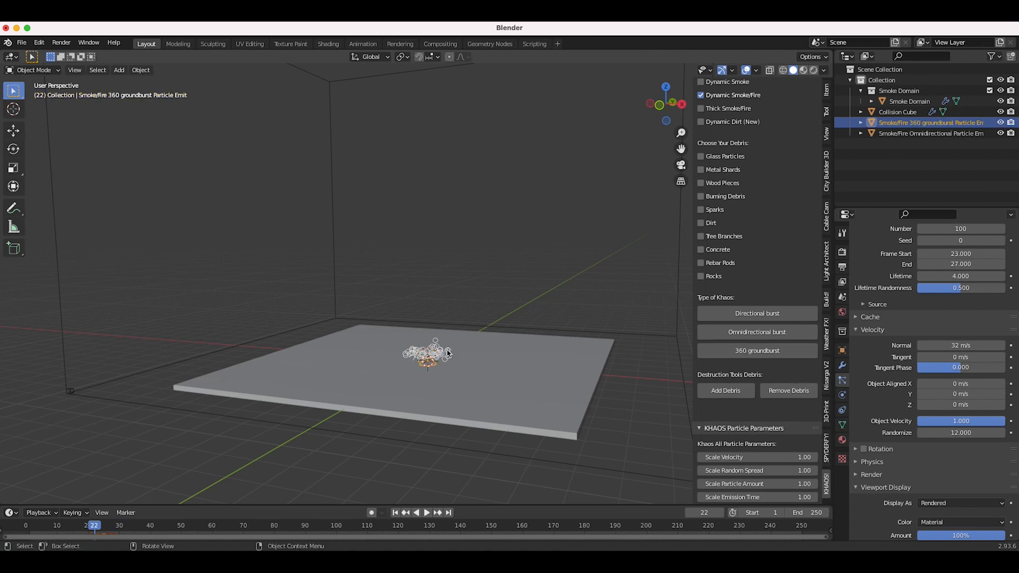
pyautogui.press('g')
pyautogui.press('z')
pyautogui.click(446, 314)
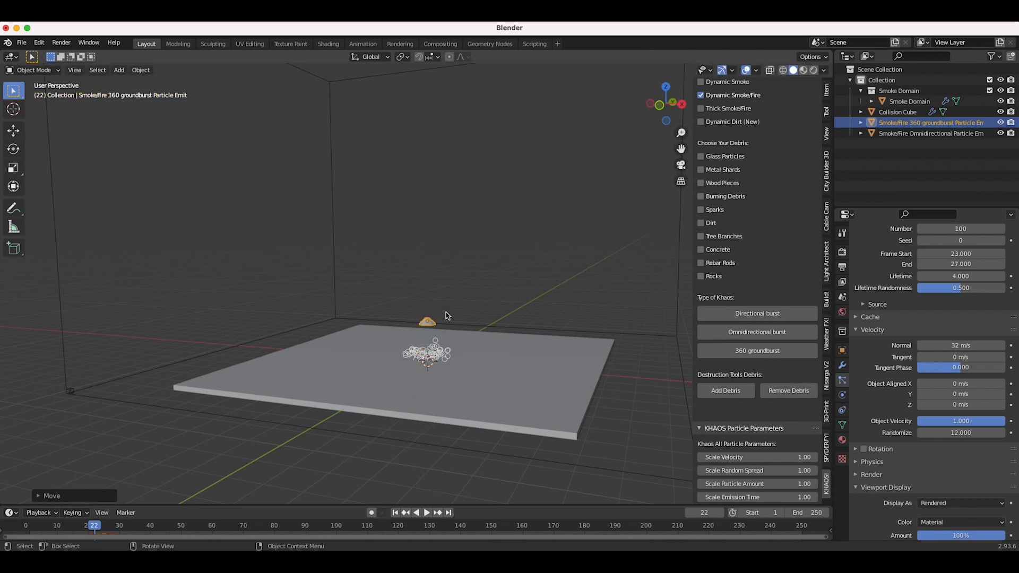
# - Preview the groundburst, stretch its emitter along Z, resize it overall and scrub to frame 26
pyautogui.press('space')
pyautogui.click(91, 526)
pyautogui.press('space')
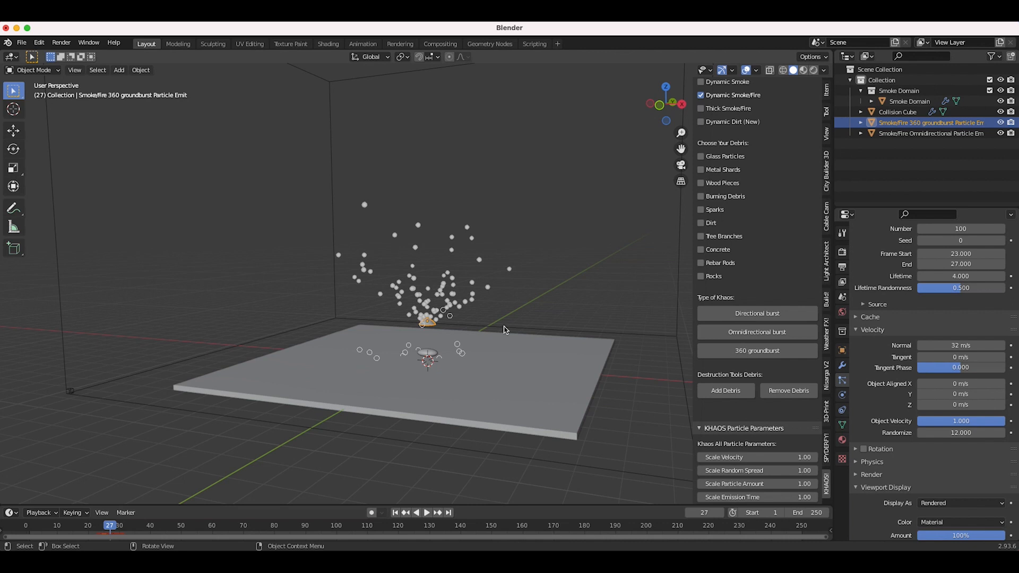
pyautogui.press('s')
pyautogui.press('z')
pyautogui.click(548, 263)
pyautogui.press('s')
pyautogui.click(465, 313)
pyautogui.moveTo(82, 527); pyautogui.dragTo(106, 525)
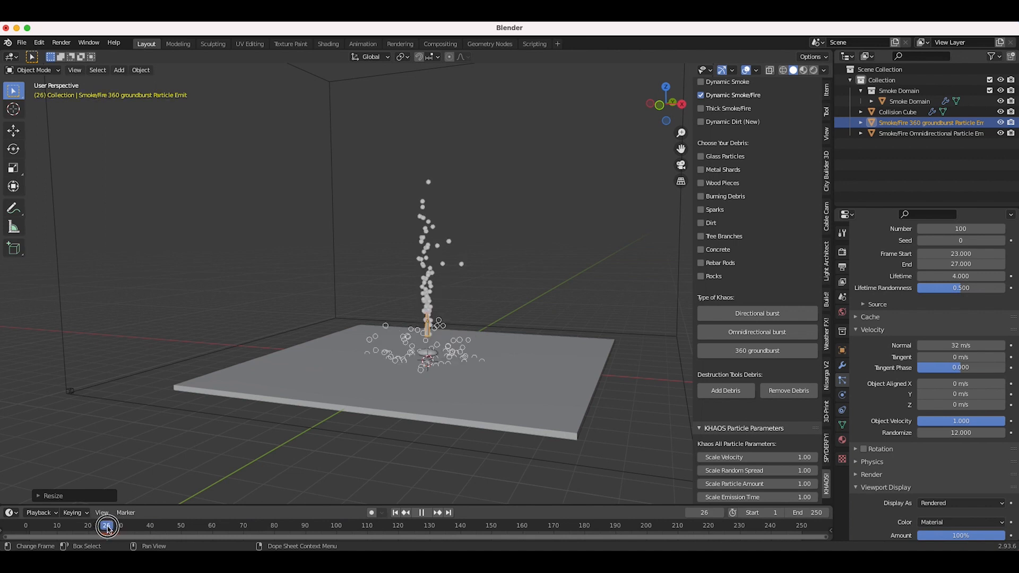
# - Set the groundburst emitter's particle viewport display to Cross and rotate the emitter so it tilts to one side
pyautogui.scroll(-3, 934, 453)
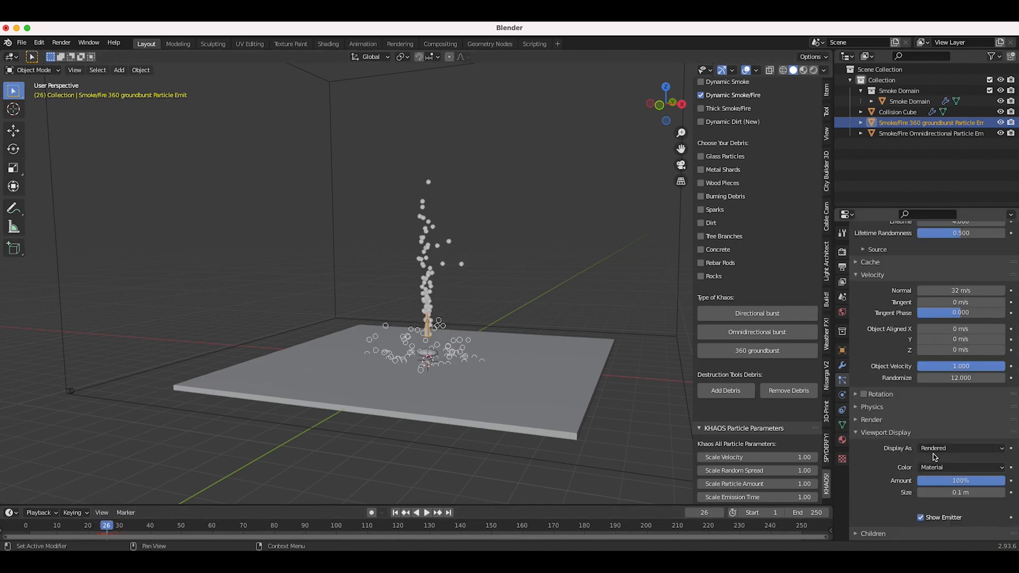
pyautogui.click(937, 449)
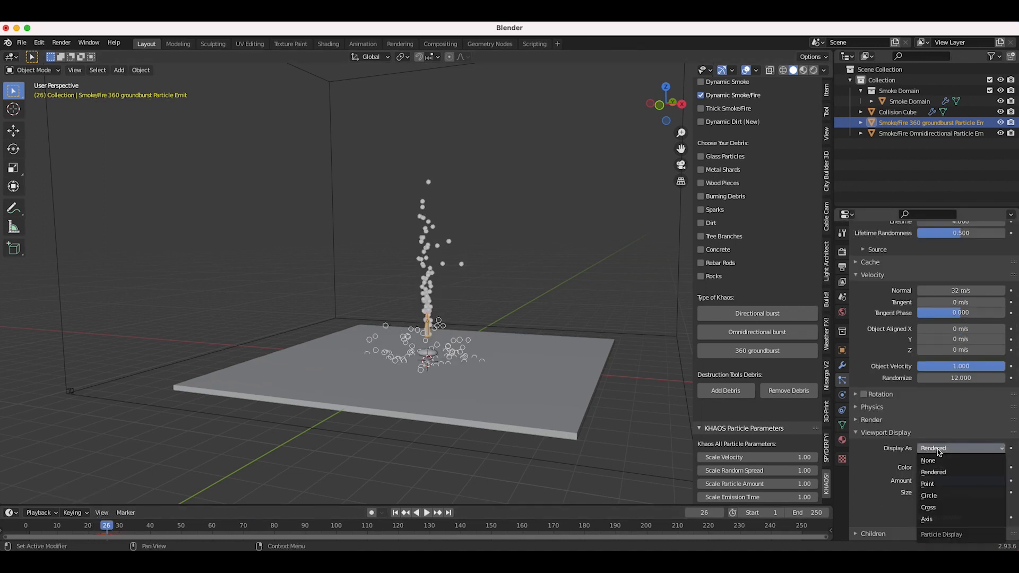
pyautogui.click(930, 507)
pyautogui.press('r')
pyautogui.click(505, 270)
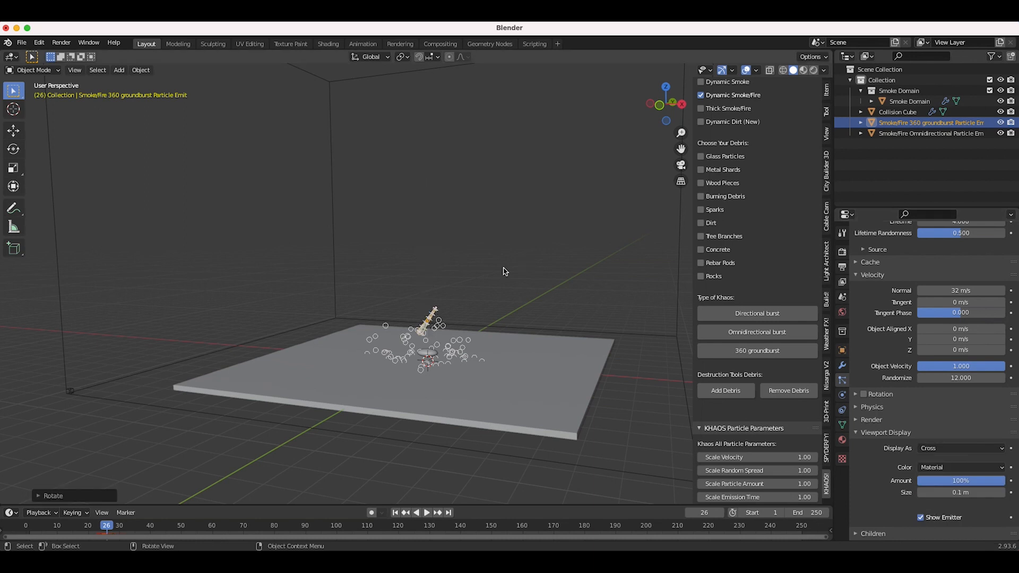
# - Move the tilted groundburst emitter down to the omnidirectional emitter and scale it down to fit inside the burst
pyautogui.press('g')
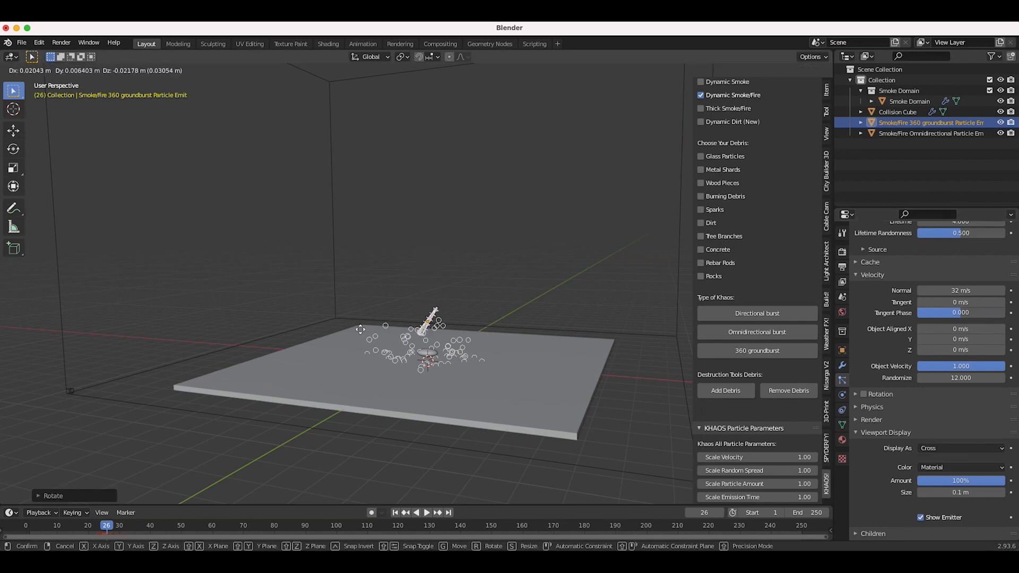
pyautogui.click(484, 302)
pyautogui.press('s')
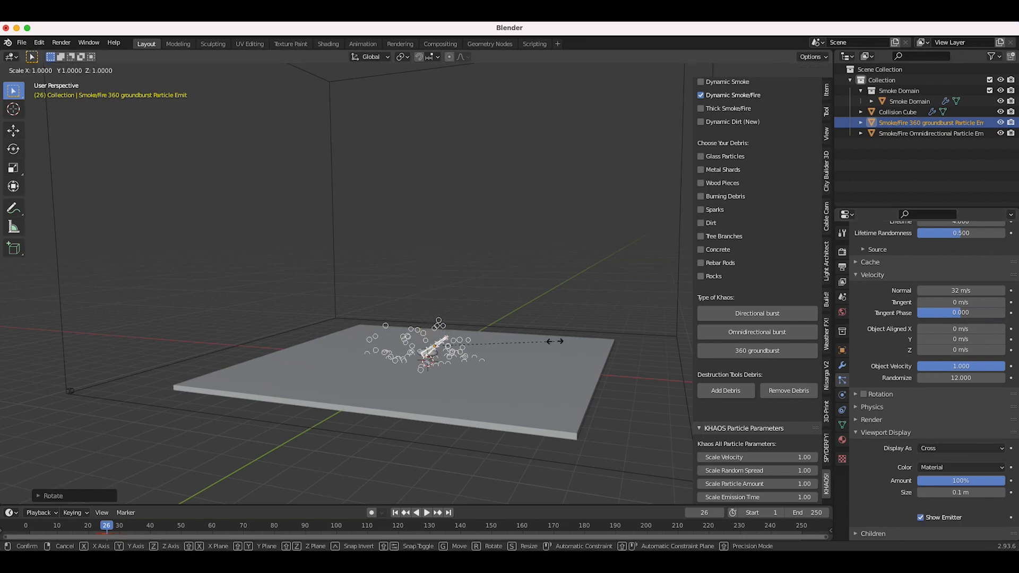
pyautogui.click(475, 354)
pyautogui.press('g')
pyautogui.click(447, 353)
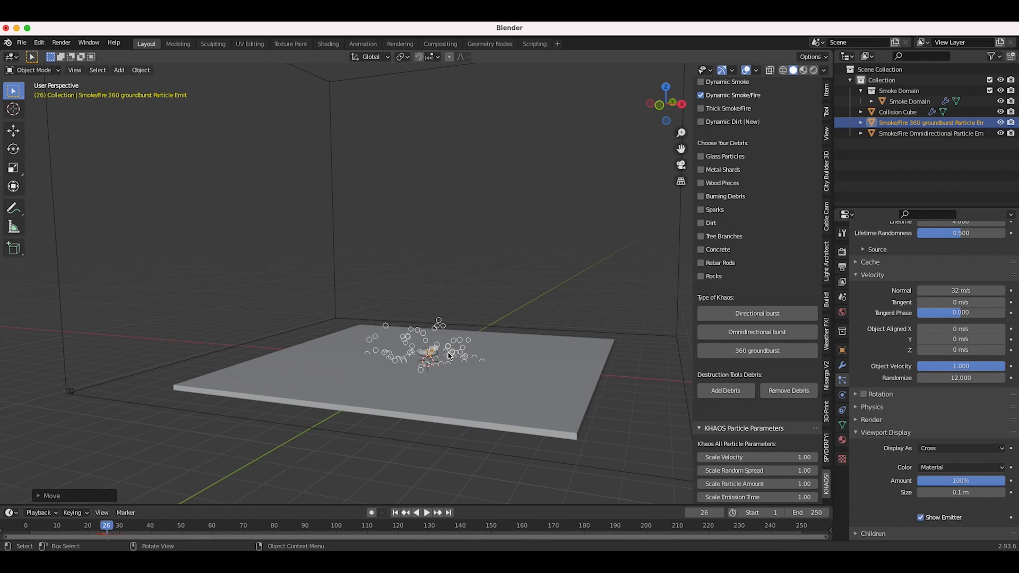
# - Scrub to frame 25, then set the groundburst emitter's Normal velocity to 12 m/s and Randomize to 6
pyautogui.moveTo(67, 532); pyautogui.dragTo(104, 530)
pyautogui.moveTo(532, 316); pyautogui.dragTo(473, 310, button='middle')
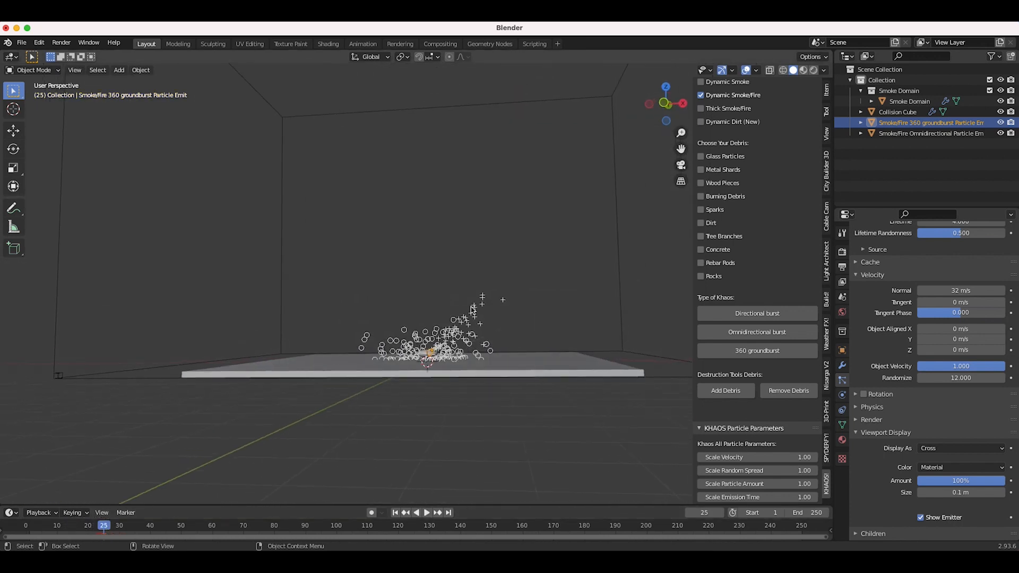
pyautogui.click(952, 291)
pyautogui.write('12')
pyautogui.press('Return')
pyautogui.moveTo(981, 380); pyautogui.dragTo(462, 372)
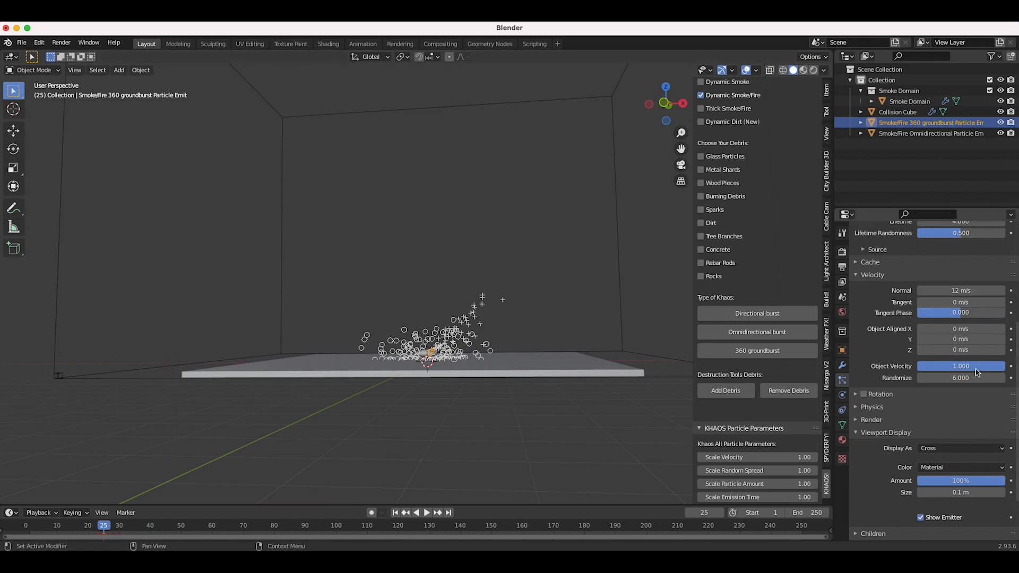
# - Play and scrub the animation to frame 26 to examine the slower groundburst beside the omnidirectional burst
pyautogui.click(79, 525)
pyautogui.press('space')
pyautogui.press('space')
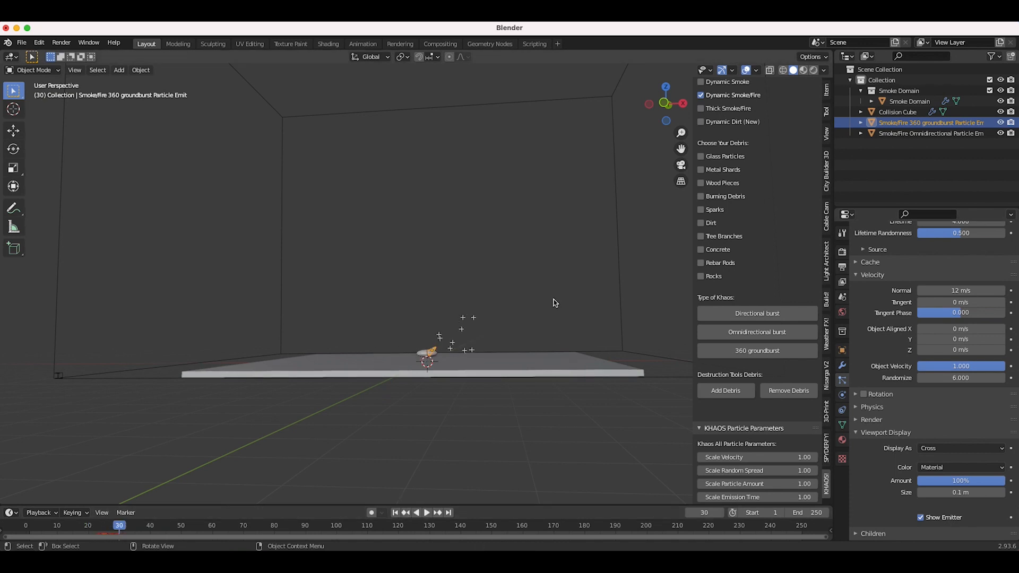
pyautogui.moveTo(416, 345); pyautogui.dragTo(415, 345, button='middle')
pyautogui.scroll(3, 416, 345)
pyautogui.click(90, 524)
pyautogui.moveTo(89, 525)
pyautogui.mouseDown()
pyautogui.moveTo(117, 526)
pyautogui.moveTo(106, 527)
pyautogui.mouseUp()
pyautogui.moveTo(539, 319); pyautogui.dragTo(518, 307, button='middle')
# - Rotate the groundburst emitter to a steeper angle and rescale it along Z
pyautogui.press('r')
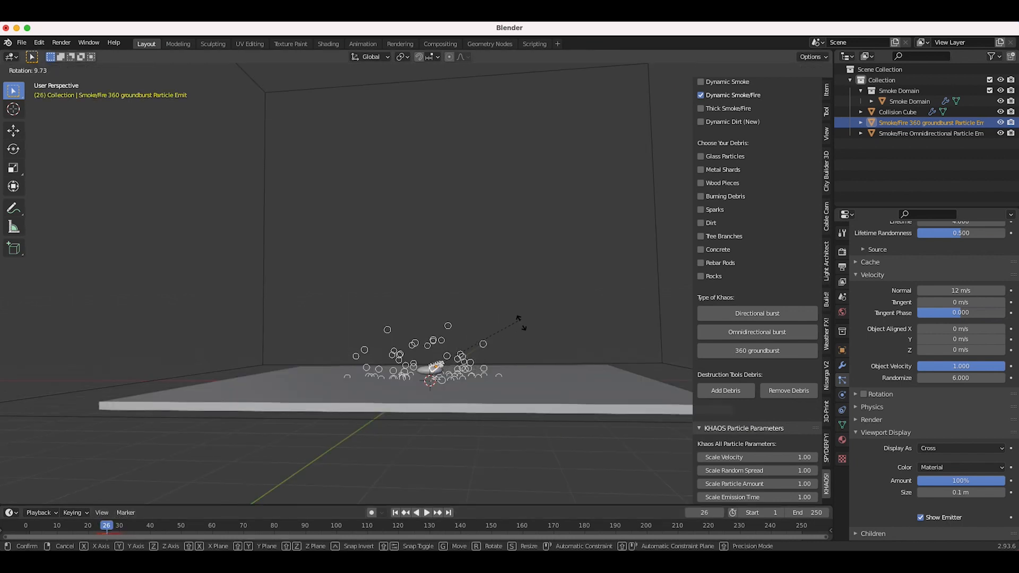
pyautogui.click(465, 293)
pyautogui.press('s')
pyautogui.press('z')
pyautogui.click(535, 318)
# - Scrub and play through frames 20 to 30 to check the steeper groundburst from different angles
pyautogui.moveTo(88, 526); pyautogui.dragTo(116, 528)
pyautogui.moveTo(496, 361); pyautogui.dragTo(469, 353, button='middle')
pyautogui.moveTo(86, 525); pyautogui.dragTo(106, 529)
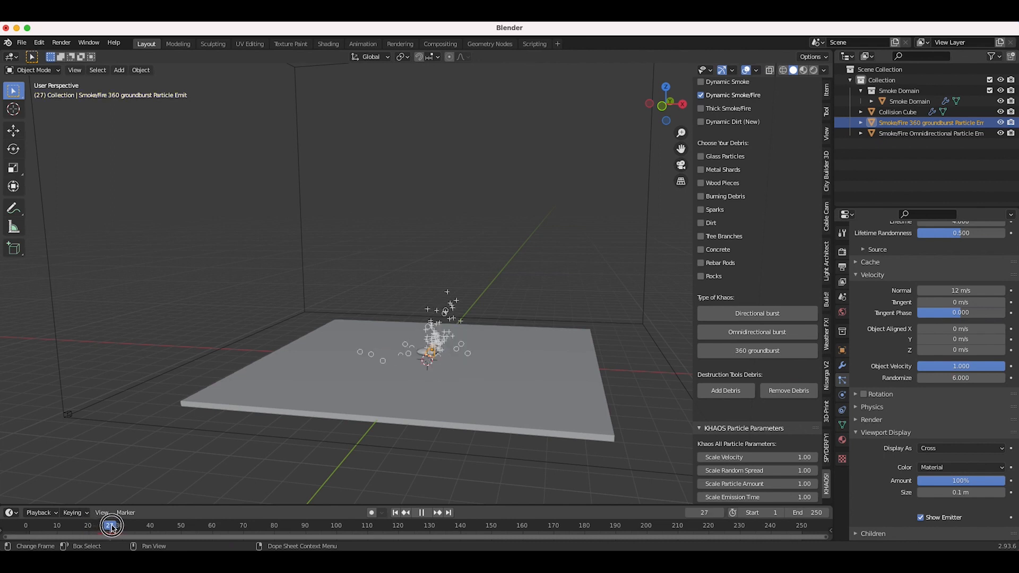
pyautogui.press('space')
pyautogui.moveTo(453, 336); pyautogui.dragTo(454, 337, button='middle')
# - Set the groundburst emitter's particle number to 170 and replay the animation from the first frame
pyautogui.scroll(1, 955, 311)
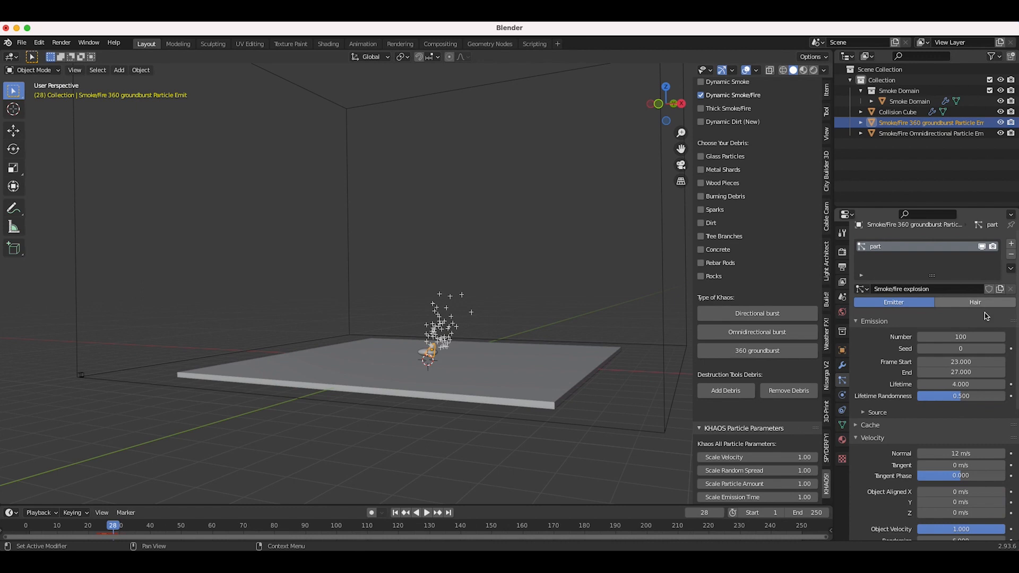
pyautogui.click(957, 337)
pyautogui.write('1')
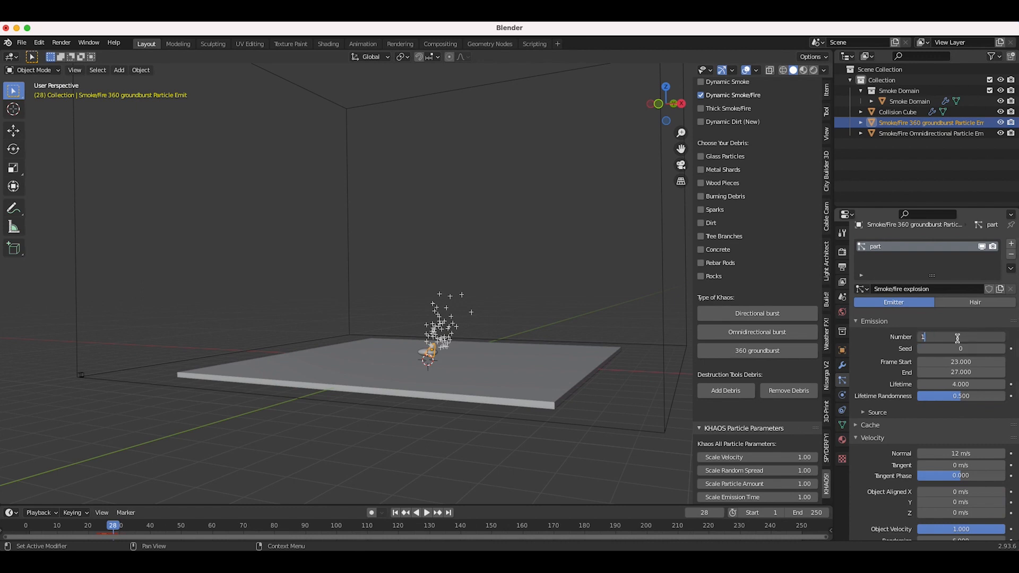
pyautogui.press('Return')
pyautogui.click(394, 513)
pyautogui.press('space')
pyautogui.scroll(10, 426, 291)
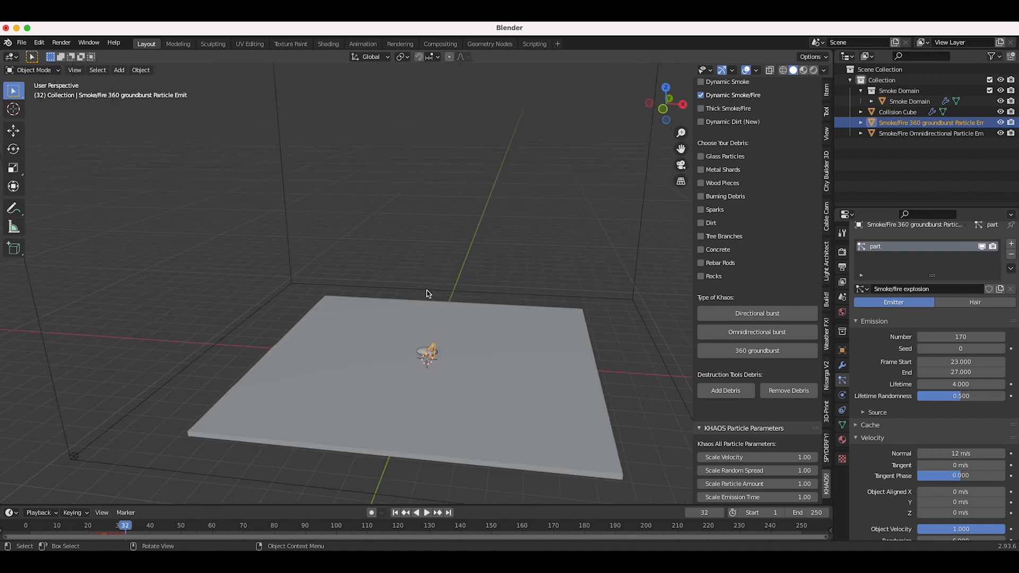
pyautogui.press('space')
# - Duplicate the groundburst emitter in place and make the copy's particle settings single-user
pyautogui.scroll(5, 426, 290)
pyautogui.scroll(-12, 881, 492)
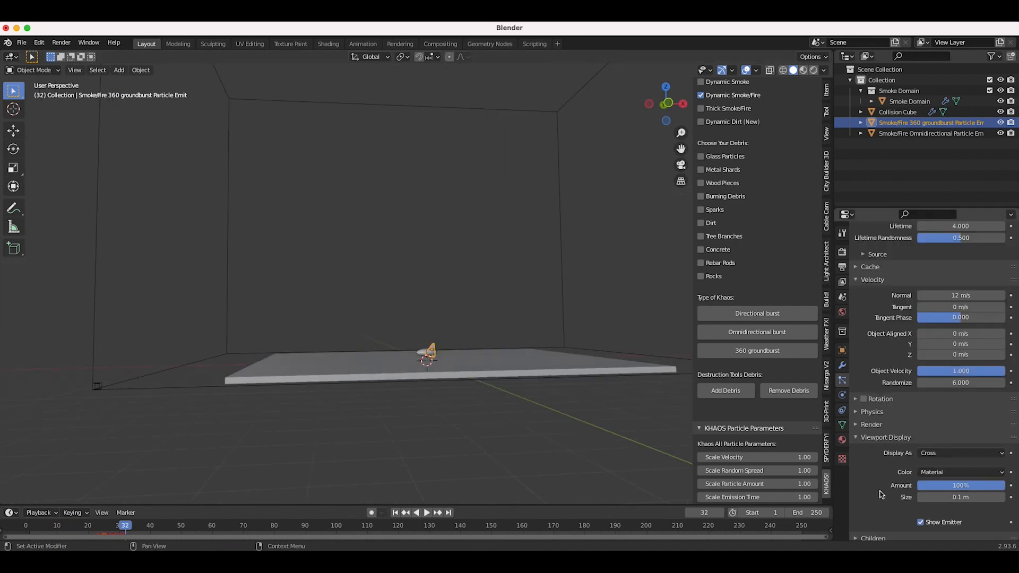
pyautogui.hscroll(10, 514, 405)
pyautogui.hscroll(3, 514, 407)
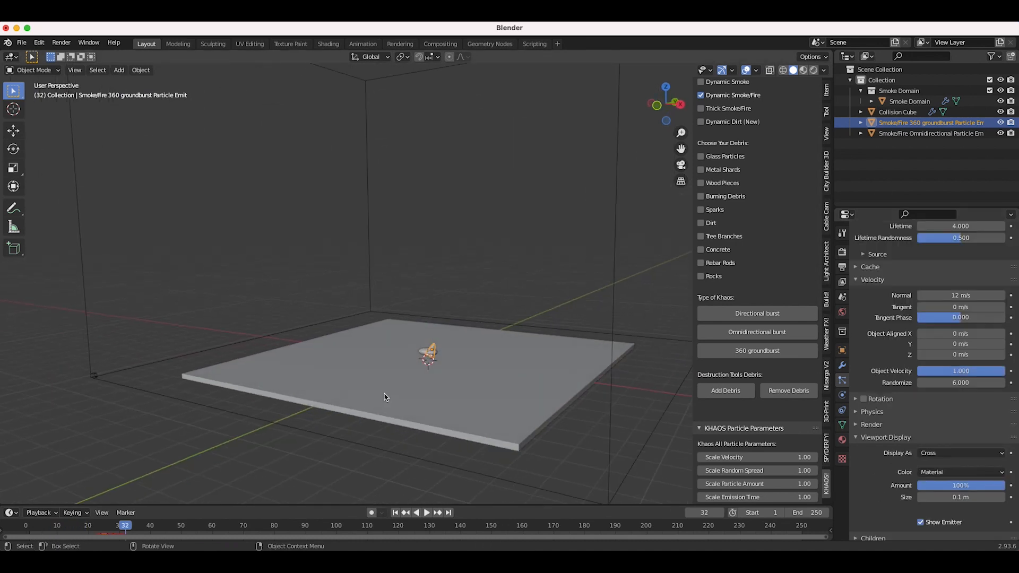
pyautogui.hscroll(3, 385, 397)
pyautogui.hotkey('shift', 'd')
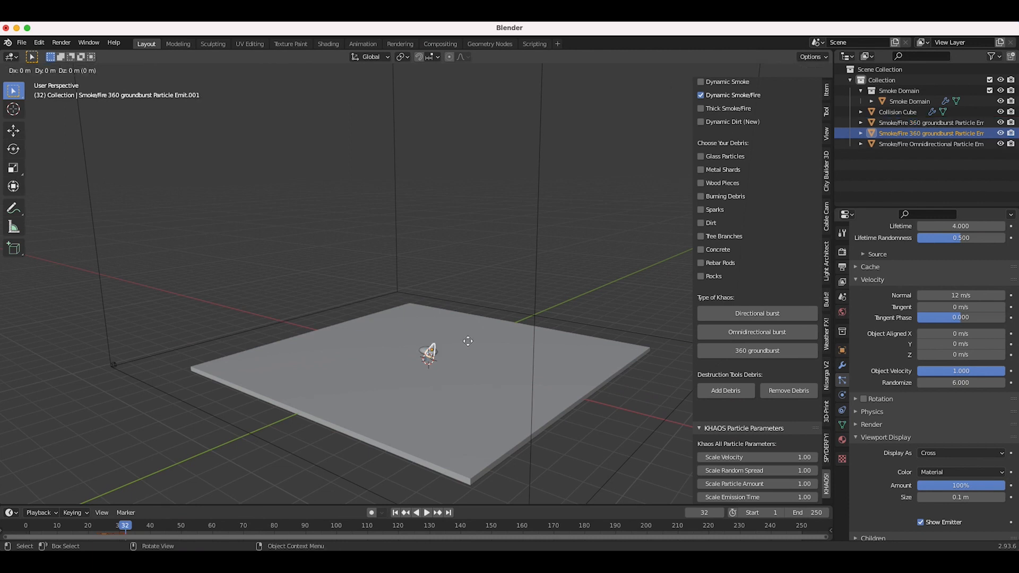
pyautogui.rightClick(468, 342)
pyautogui.scroll(8, 950, 302)
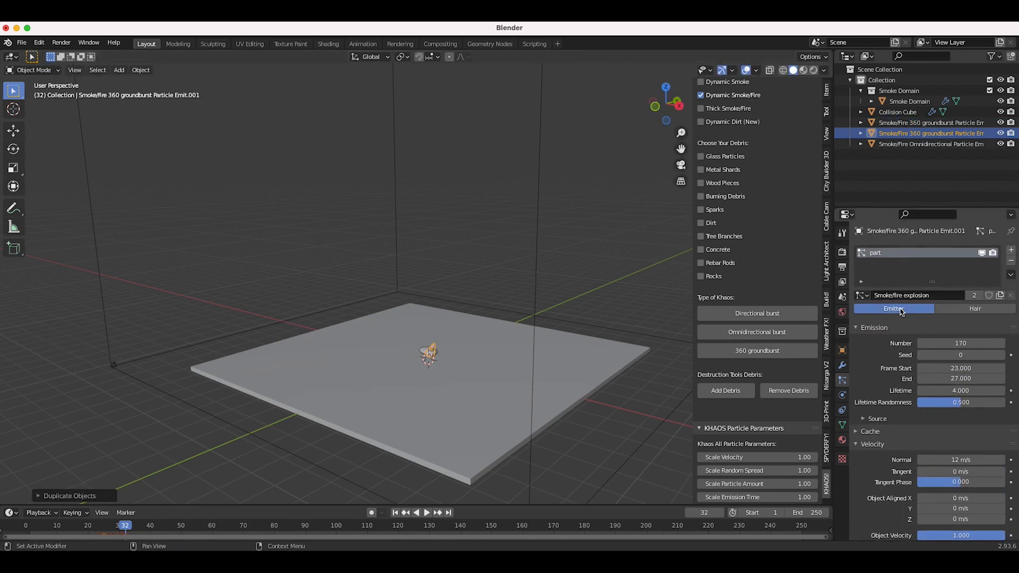
pyautogui.click(1000, 298)
# - Rotate the duplicated groundburst emitter so it leans to the opposite side of the original one
pyautogui.moveTo(409, 312); pyautogui.dragTo(536, 322, button='middle')
pyautogui.press('r')
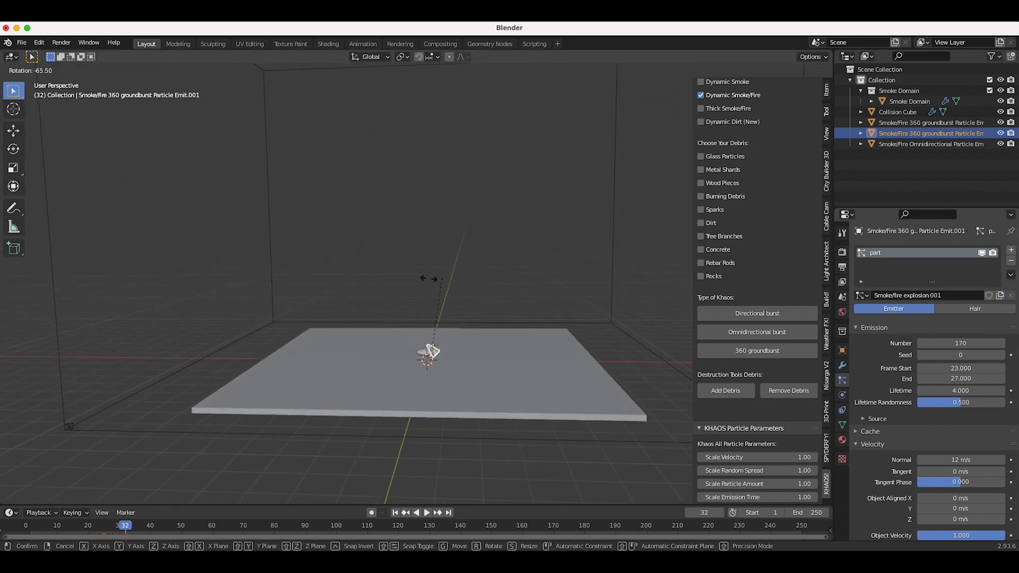
pyautogui.click(421, 279)
pyautogui.press('s')
pyautogui.press('z')
pyautogui.press('z')
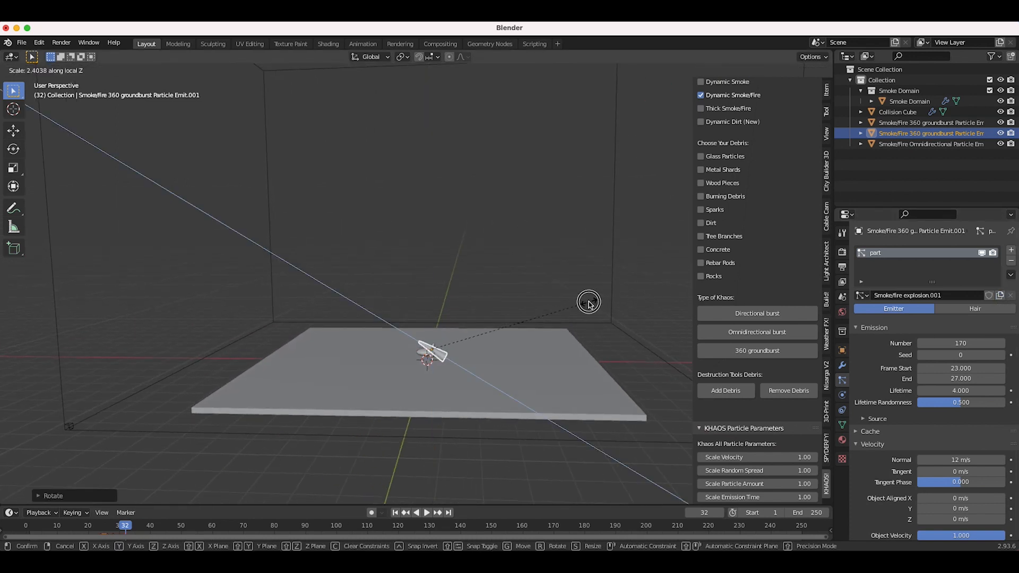
pyautogui.rightClick(582, 308)
pyautogui.press('r')
pyautogui.click(518, 334)
# - Set the duplicate emitter's emission start frame to 25 and scale the duplicate down slightly
pyautogui.click(960, 369)
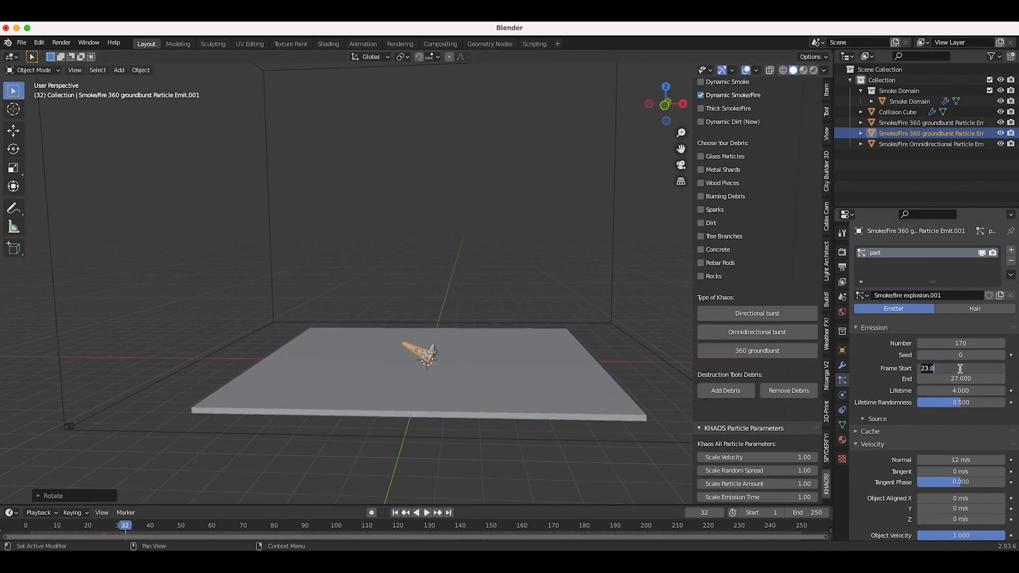
pyautogui.write('25')
pyautogui.press('Return')
pyautogui.click(128, 525)
pyautogui.press('r')
pyautogui.press('s')
pyautogui.click(371, 335)
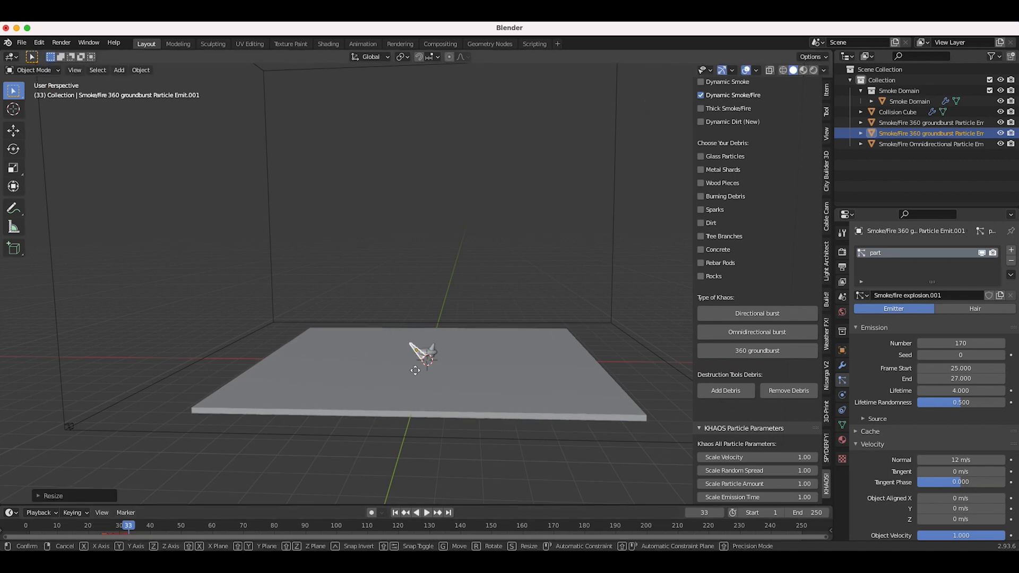
# - Replay the bursts from several angles to check how the two groundbursts spread, and select the omnidirectional emitter
pyautogui.click(98, 531)
pyautogui.press('space')
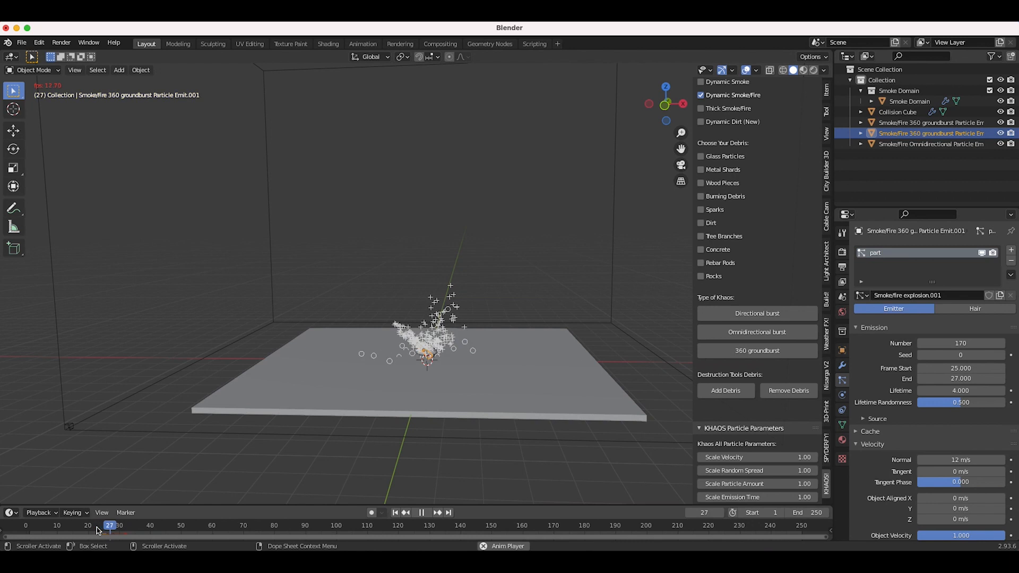
pyautogui.press('space')
pyautogui.moveTo(366, 297); pyautogui.dragTo(383, 284, button='middle')
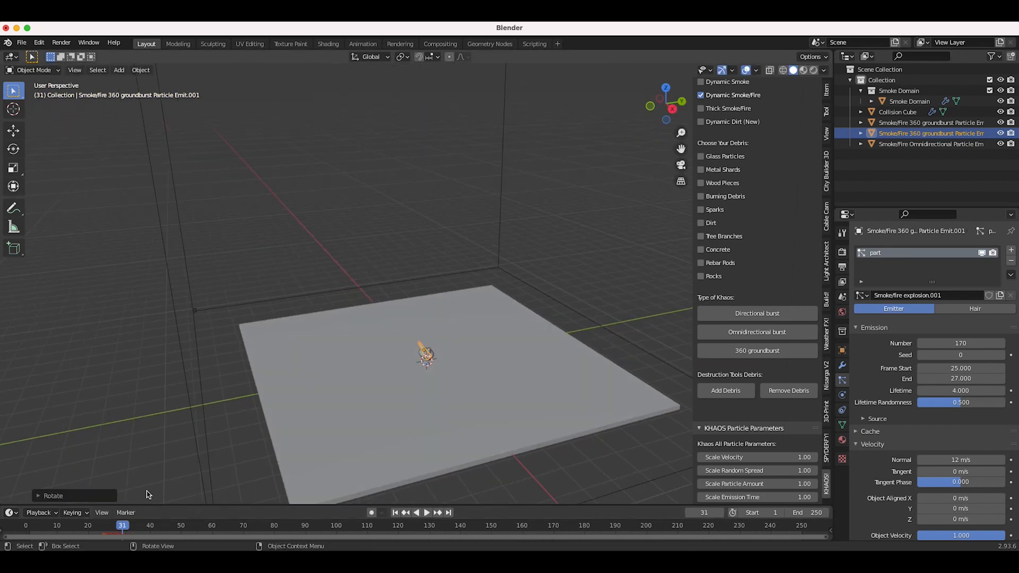
pyautogui.click(91, 531)
pyautogui.press('space')
pyautogui.moveTo(414, 366); pyautogui.dragTo(480, 344, button='middle')
pyautogui.press('space')
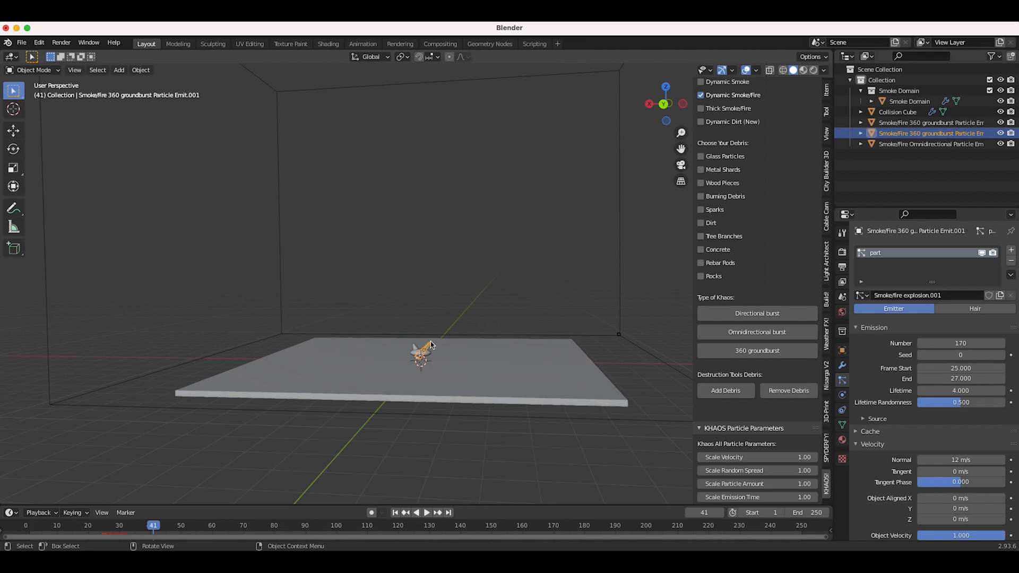
pyautogui.click(429, 357)
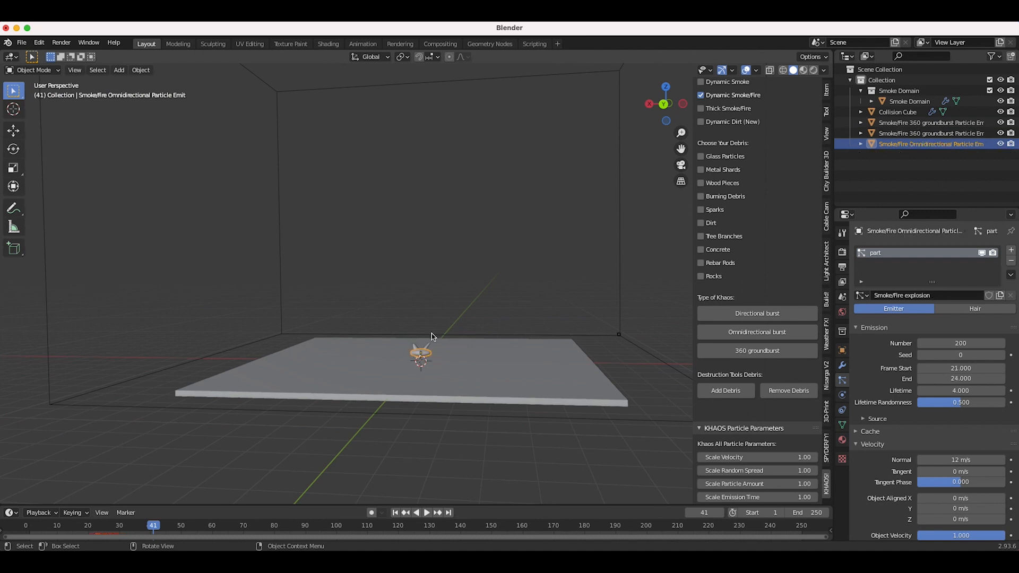
# - Duplicate the omnidirectional emitter in place and make the copy's particle settings single-user
pyautogui.hotkey('shift', 'd')
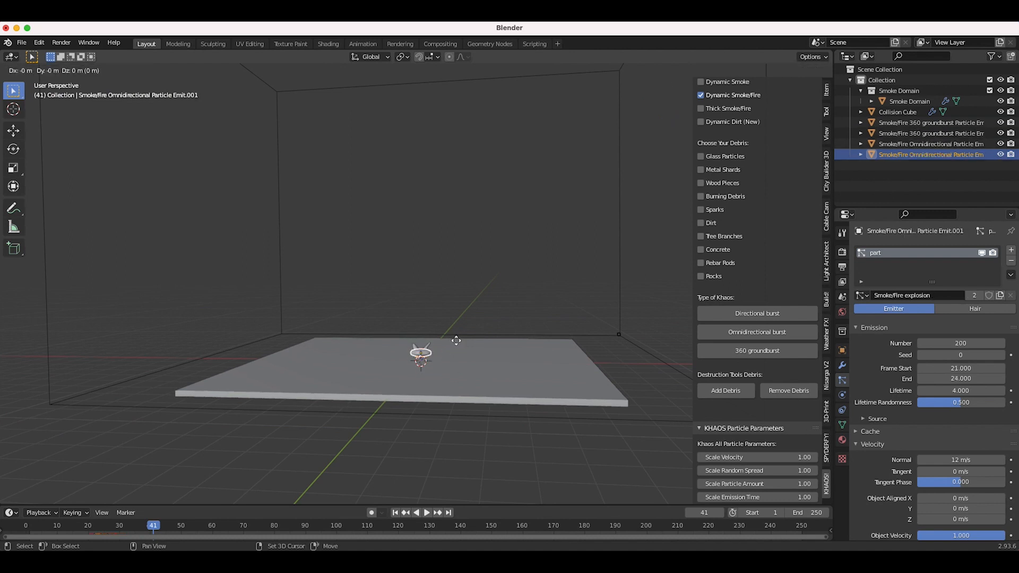
pyautogui.rightClick(457, 341)
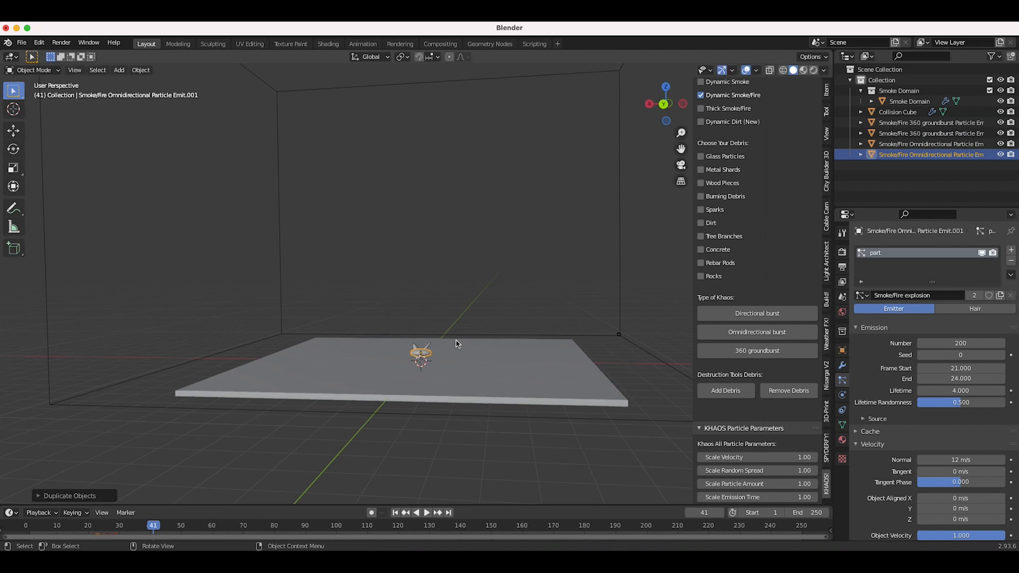
pyautogui.click(999, 296)
# - Rotate, scale and slightly shift the duplicated omnidirectional emitter so it points in a different direction from the original
pyautogui.press('r')
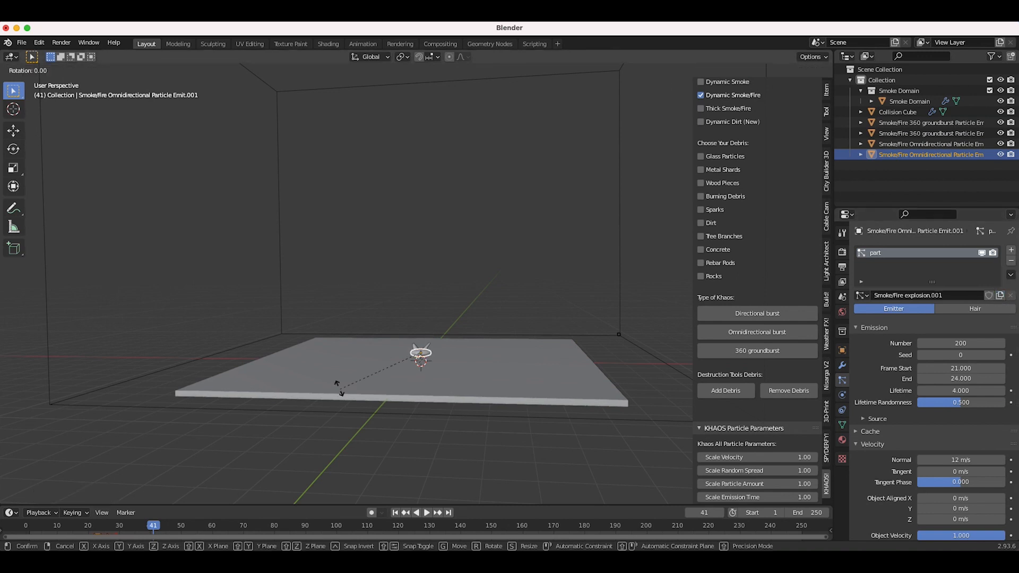
pyautogui.click(390, 312)
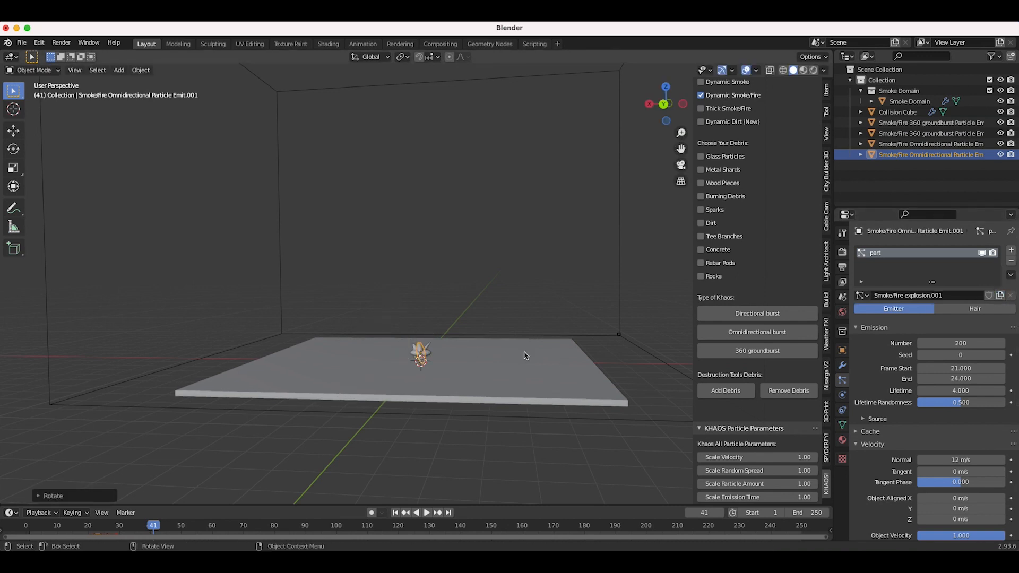
pyautogui.press('s')
pyautogui.click(441, 344)
pyautogui.press('r')
pyautogui.click(453, 348)
pyautogui.moveTo(453, 348); pyautogui.dragTo(409, 320, button='middle')
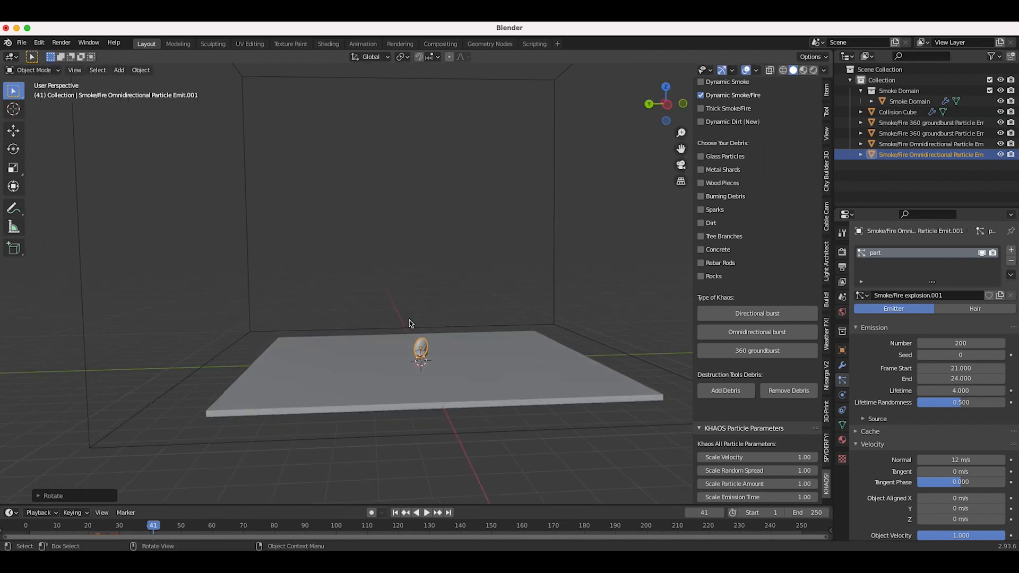
pyautogui.press('g')
pyautogui.click(350, 342)
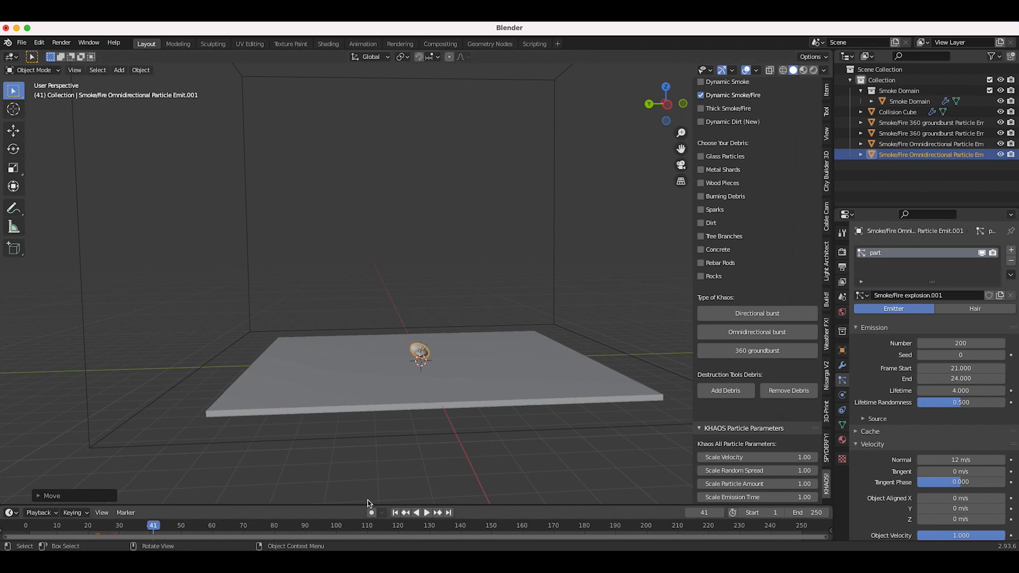
# - Set the duplicate omnidirectional emitter's emission to start at frame 24 and end at frame 28, and replay the burst from the first frame
pyautogui.click(395, 513)
pyautogui.press('space')
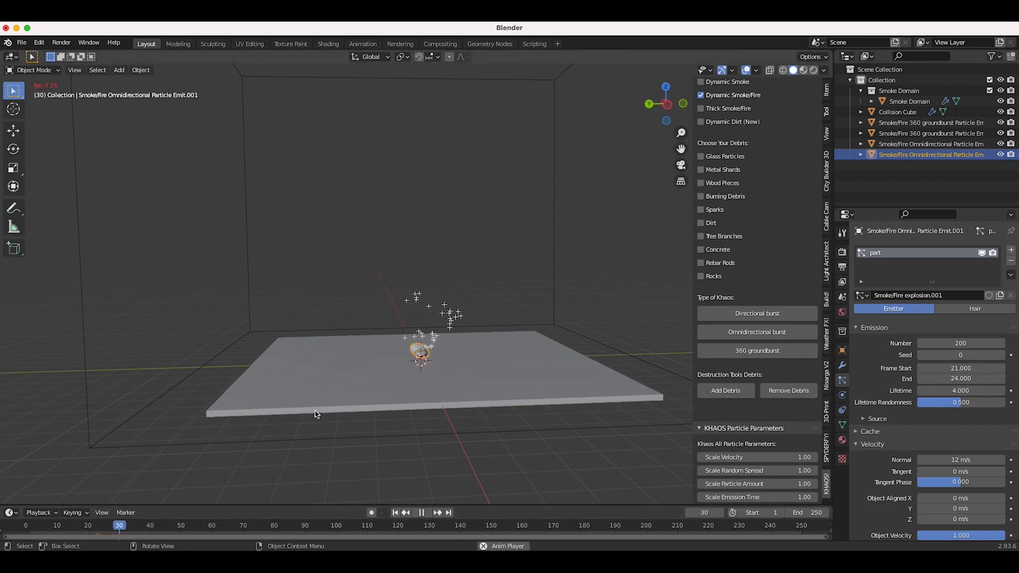
pyautogui.click(395, 512)
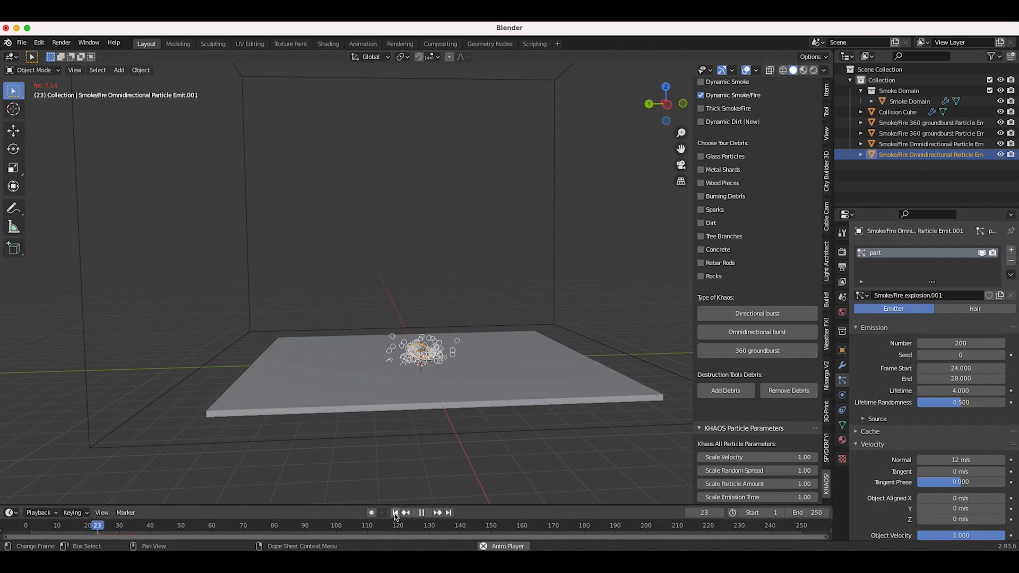
pyautogui.press('space')
# - Add an area light and move it high up beside the smoke domain
pyautogui.moveTo(229, 393); pyautogui.dragTo(451, 310, button='middle')
pyautogui.scroll(-2, 386, 332)
pyautogui.scroll(-2, 450, 309)
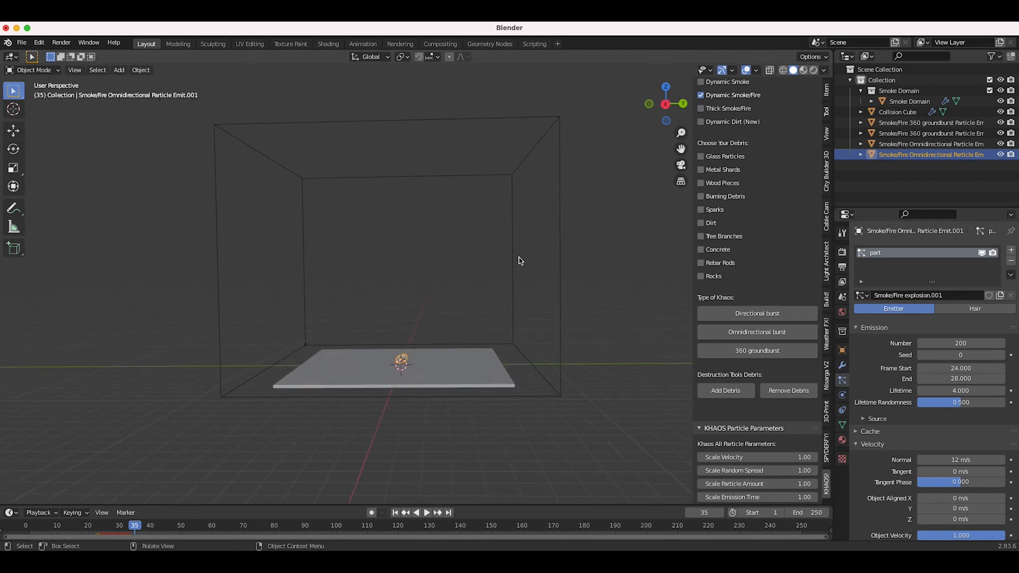
pyautogui.scroll(-2, 354, 313)
pyautogui.scroll(-3, 439, 301)
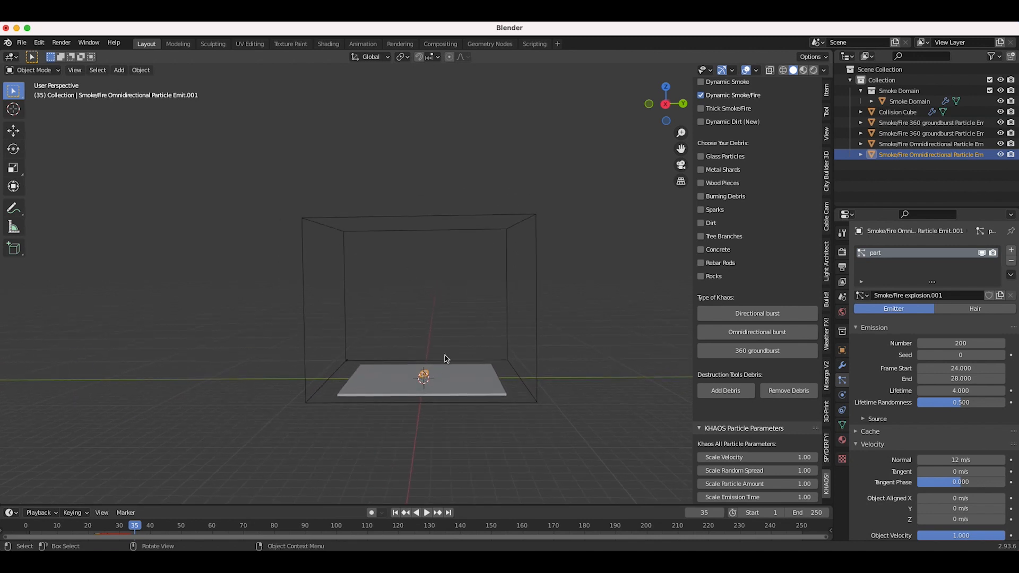
pyautogui.hotkey('shift', 'a')
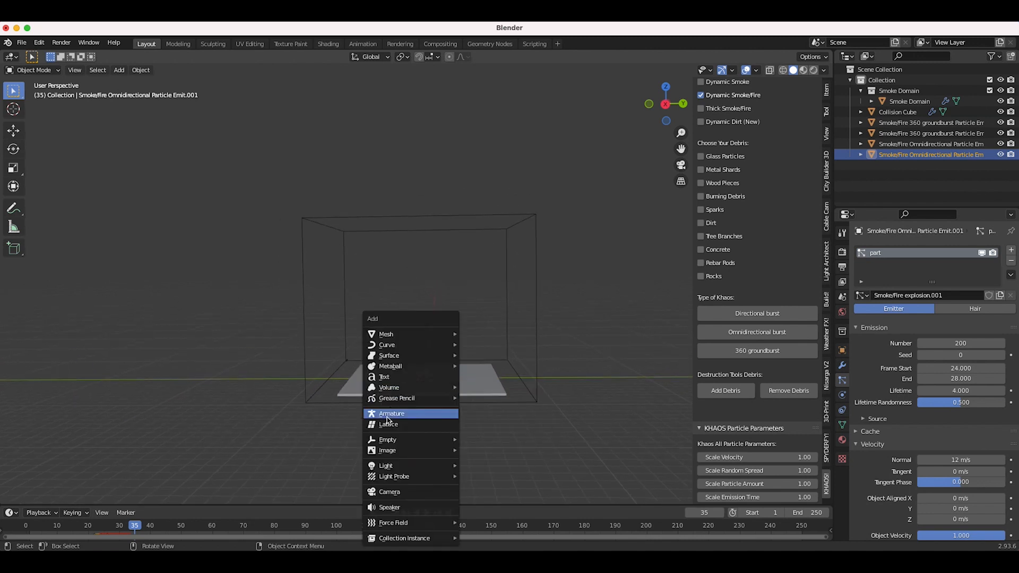
pyautogui.moveTo(377, 465)
pyautogui.click(488, 497)
pyautogui.press('g')
pyautogui.click(539, 209)
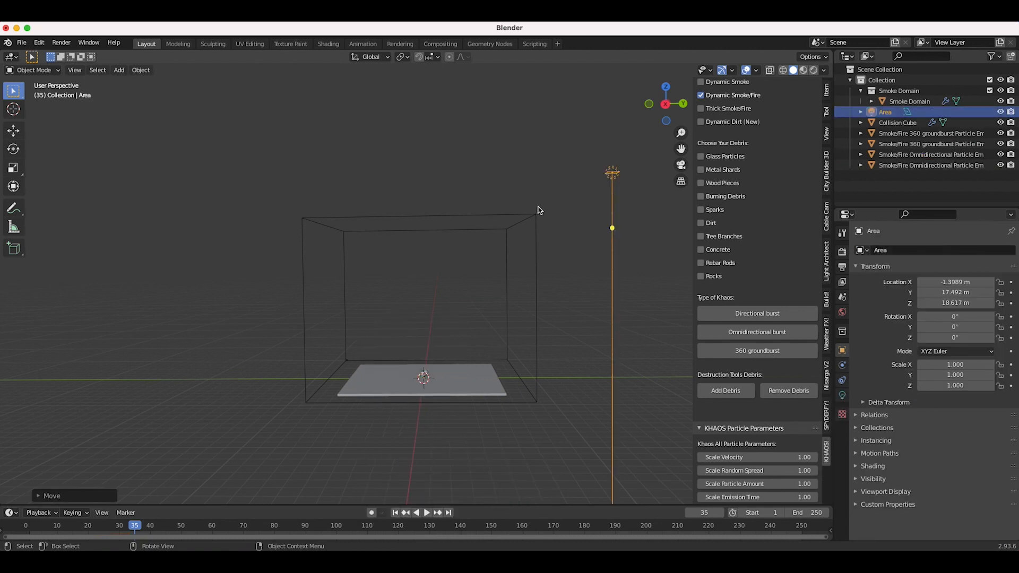
# - Scale the area light up to about 18.8 and tilt it about 45° so it aims at the ground plane
pyautogui.press('s')
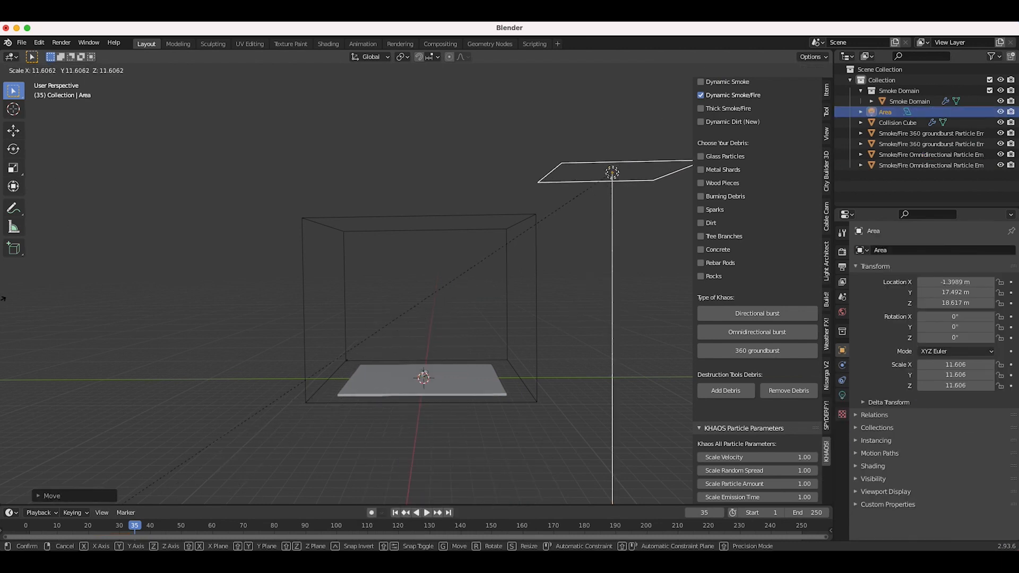
pyautogui.click(275, 162)
pyautogui.press('r')
pyautogui.click(330, 343)
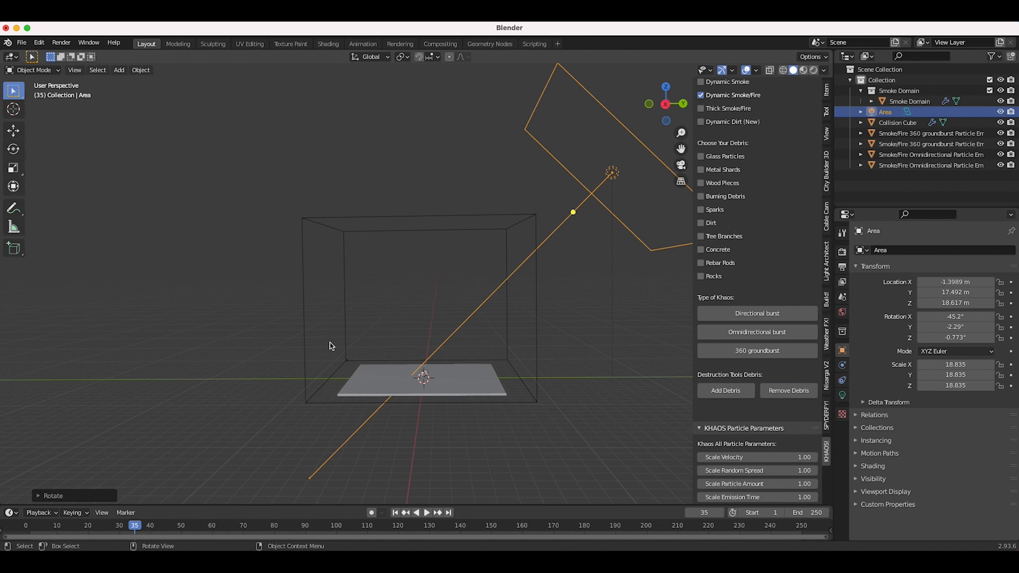
# - Set the area light's power to 2000 W
pyautogui.moveTo(620, 314); pyautogui.dragTo(563, 324, button='middle')
pyautogui.scroll(5, 562, 325)
pyautogui.hscroll(-8, 563, 325)
pyautogui.click(842, 395)
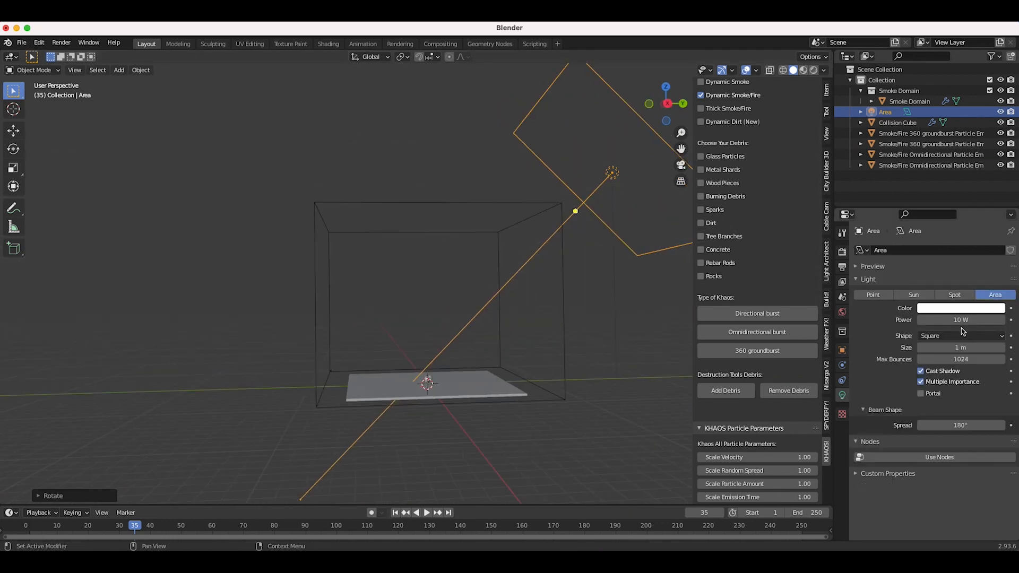
pyautogui.click(954, 319)
pyautogui.write('1000')
pyautogui.press('Return')
# - Duplicate the area light to the opposite side of the smoke domain and rotate the copy towards the ground plane
pyautogui.scroll(-4, 533, 285)
pyautogui.scroll(4, 489, 370)
pyautogui.hscroll(4, 489, 370)
pyautogui.hotkey('shift', 'd')
pyautogui.click(388, 349)
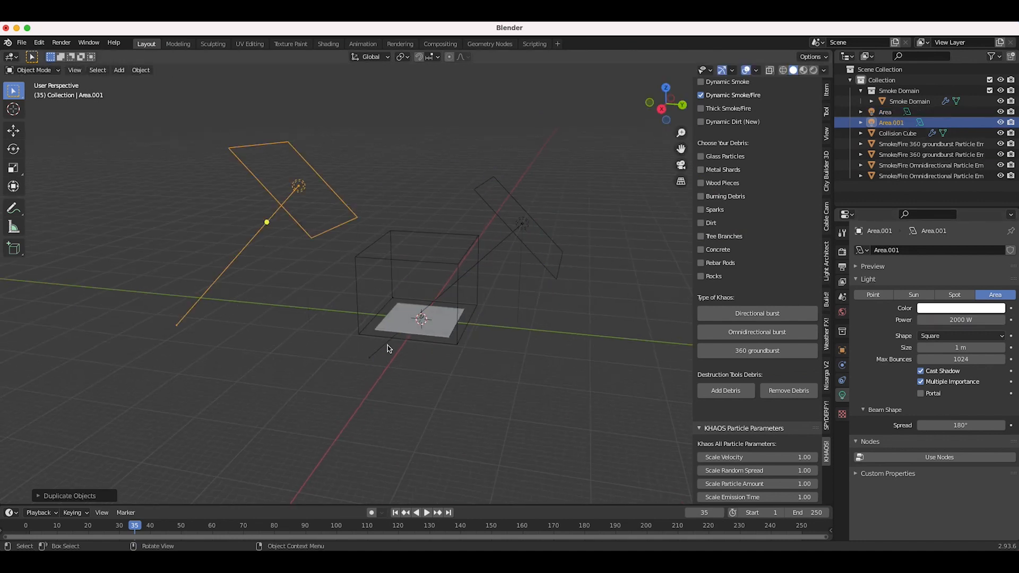
pyautogui.press('r')
pyautogui.click(394, 349)
# - Reposition the second area light above the domain's other side so it shines down onto the ground plane
pyautogui.hscroll(-5, 394, 349)
pyautogui.press('g')
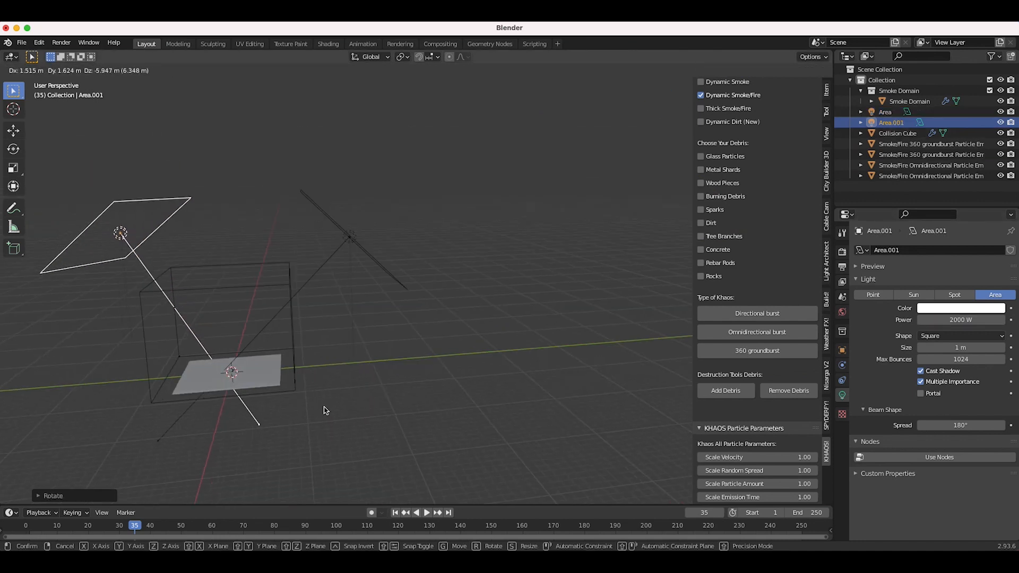
pyautogui.click(326, 410)
pyautogui.hscroll(-8, 325, 410)
pyautogui.hscroll(-5, 137, 335)
pyautogui.press('g')
pyautogui.click(262, 284)
pyautogui.hscroll(8, 214, 303)
pyautogui.hscroll(-8, 233, 298)
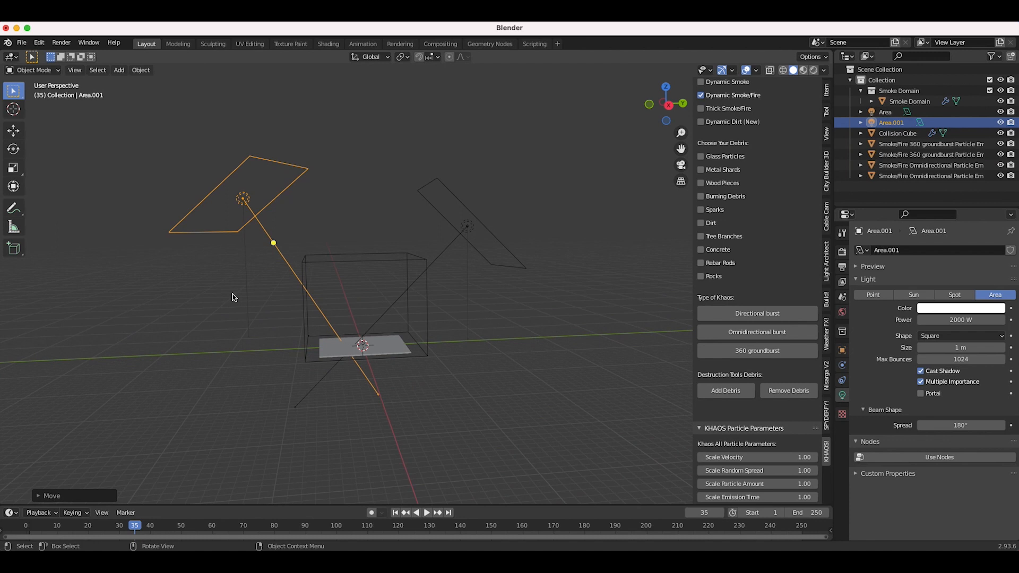
# - Select the smoke domain and review its fluid physics settings, including resolution divisions, border collisions, gas and noise
pyautogui.scroll(4, 234, 296)
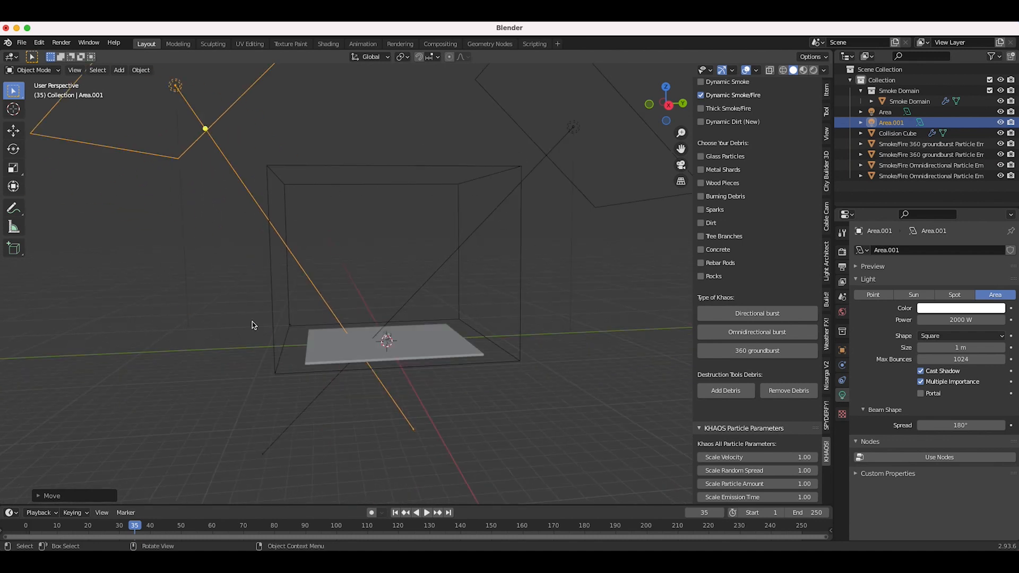
pyautogui.click(504, 174)
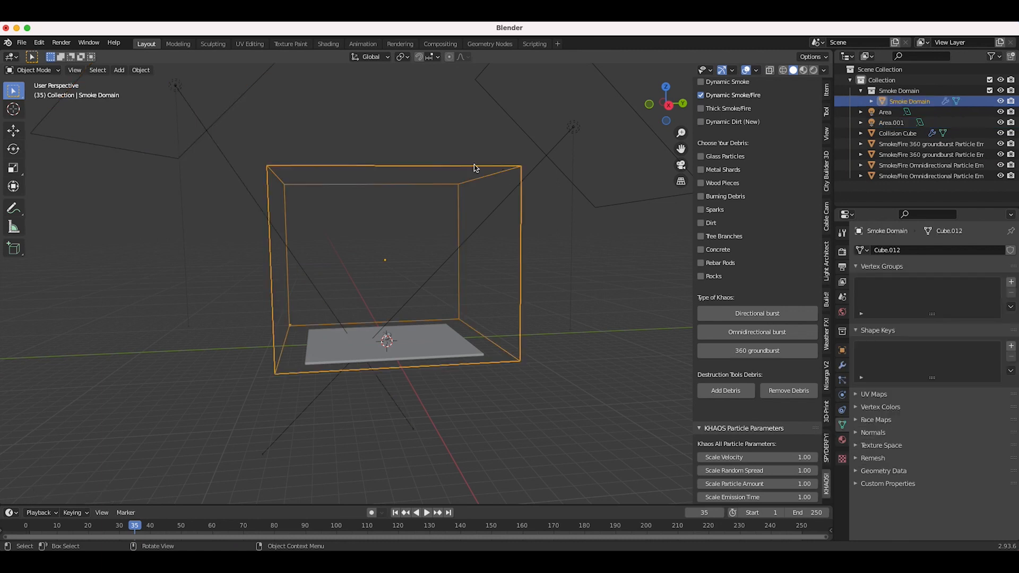
pyautogui.click(842, 396)
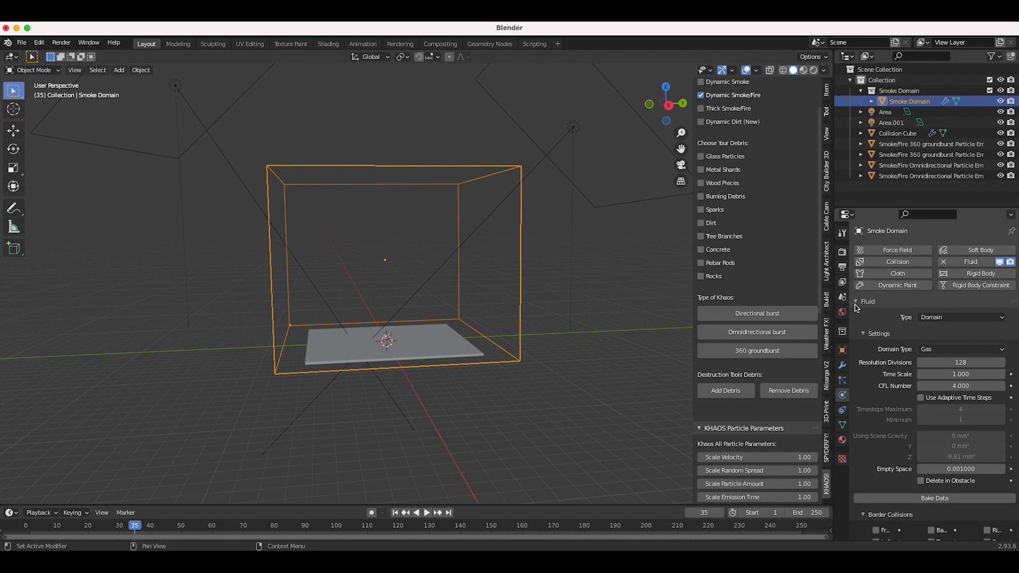
pyautogui.moveTo(834, 310); pyautogui.dragTo(823, 310)
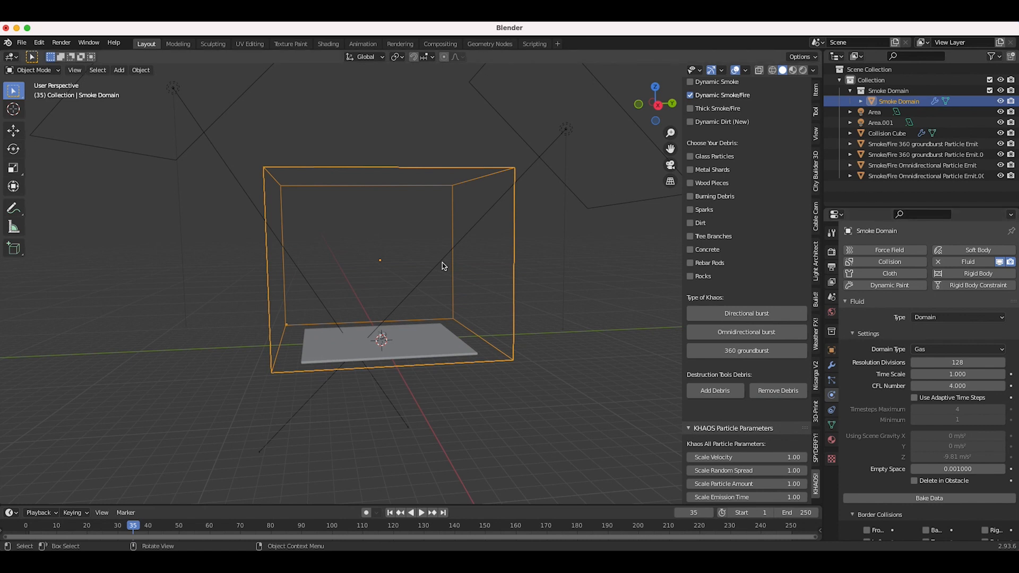
pyautogui.scroll(-12, 944, 329)
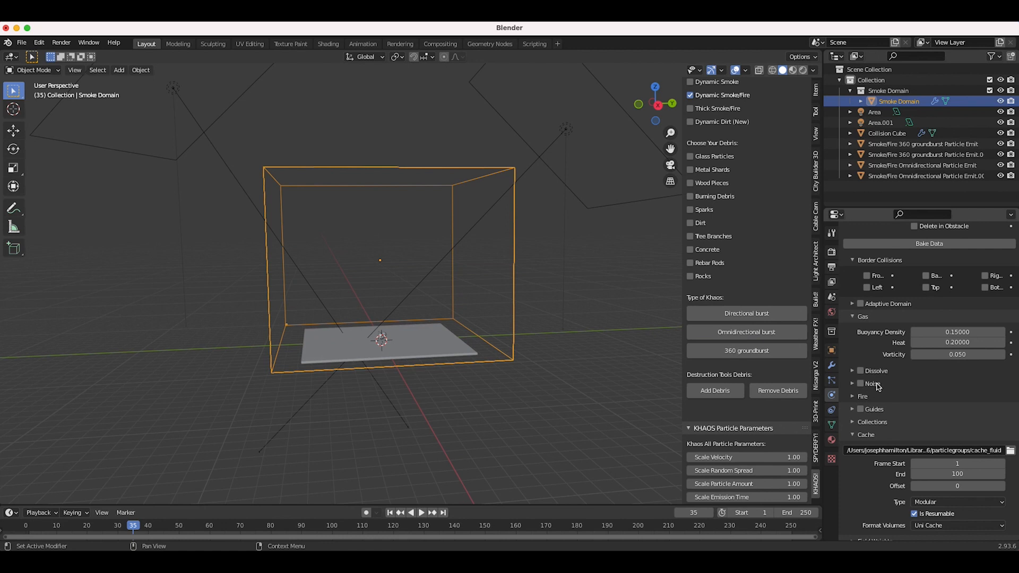
pyautogui.click(878, 384)
pyautogui.scroll(-2, 883, 386)
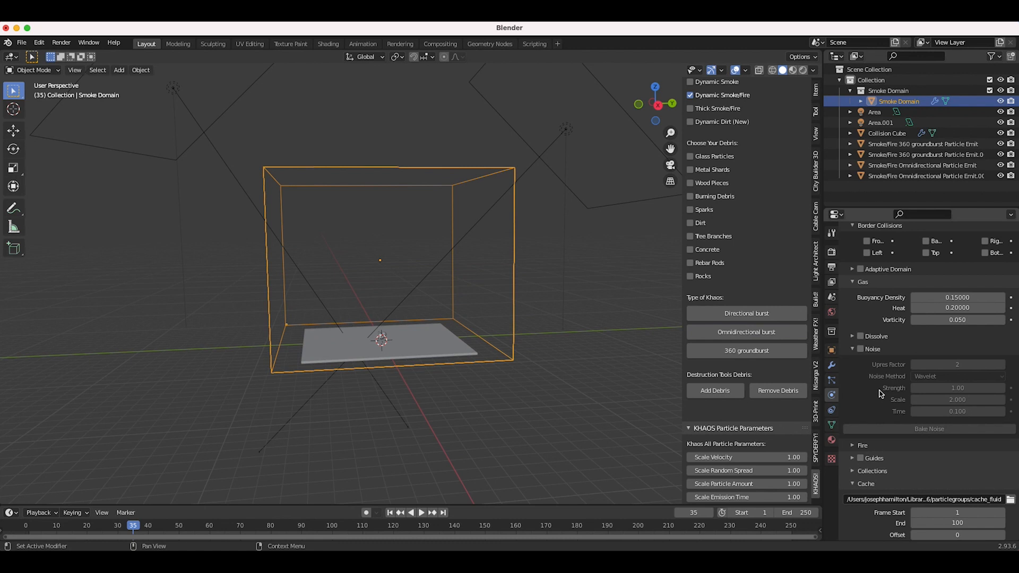
pyautogui.scroll(12, 880, 393)
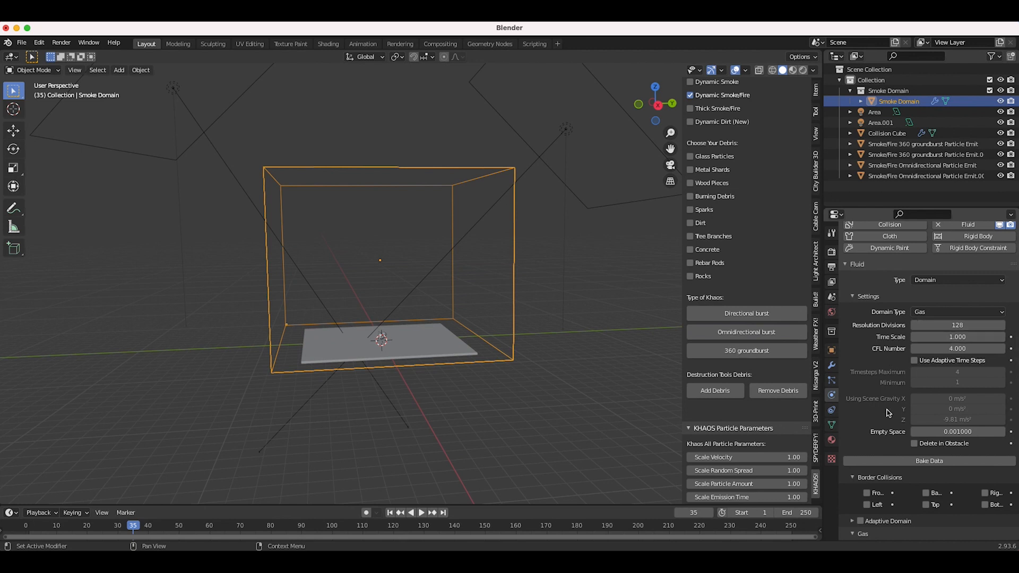
pyautogui.scroll(1, 870, 435)
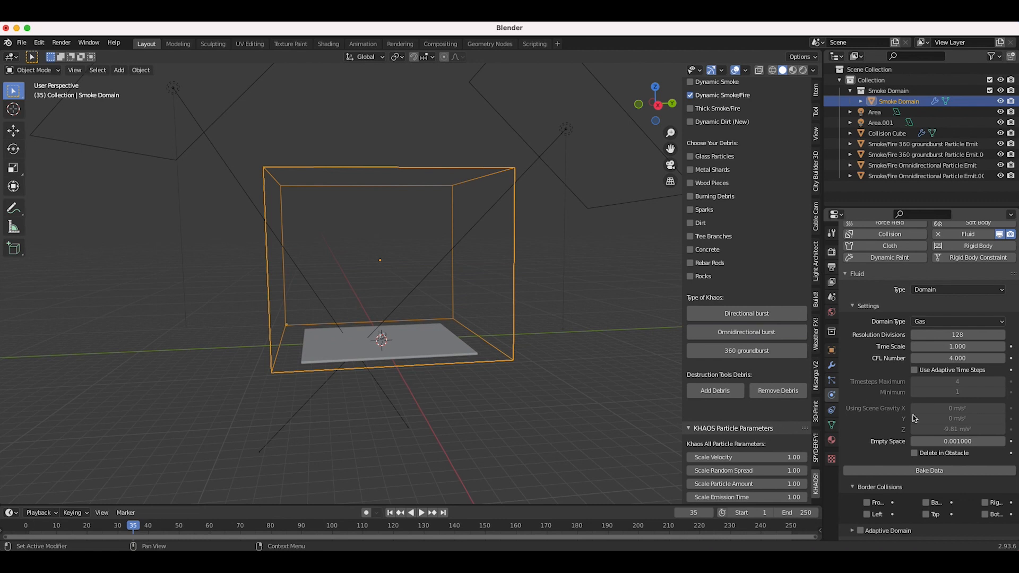
pyautogui.scroll(-1, 917, 420)
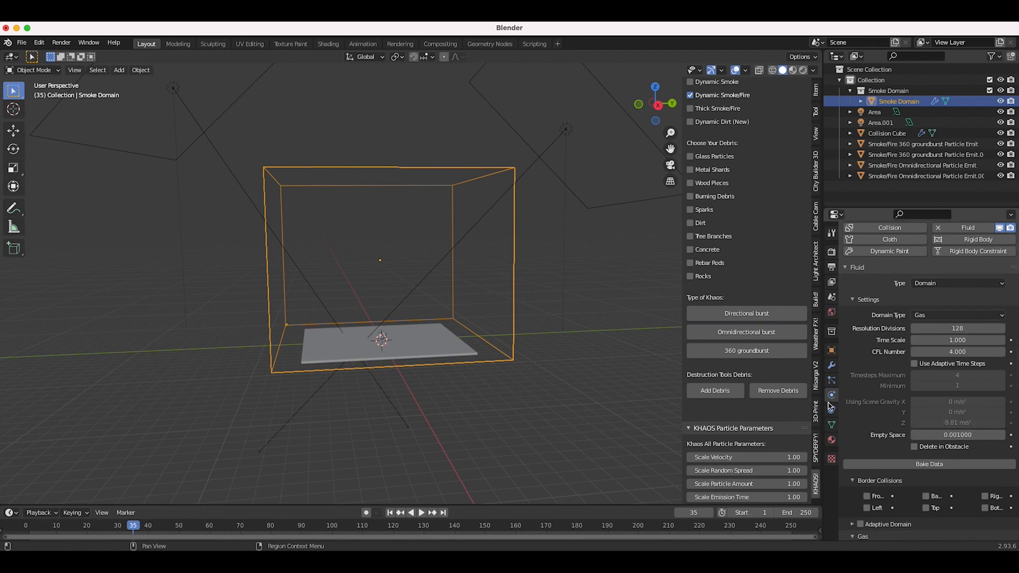
pyautogui.scroll(-10, 968, 326)
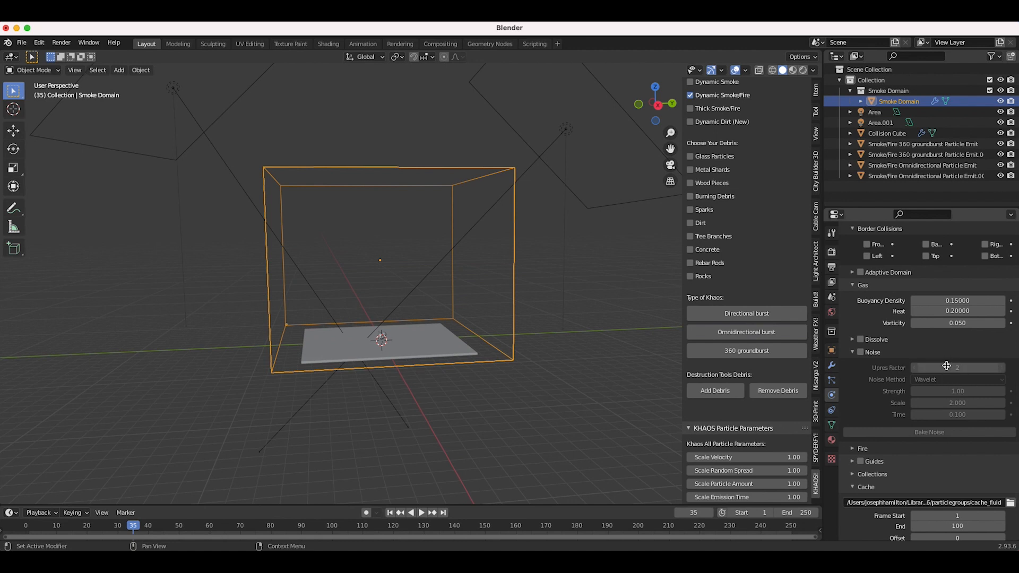
pyautogui.scroll(10, 919, 348)
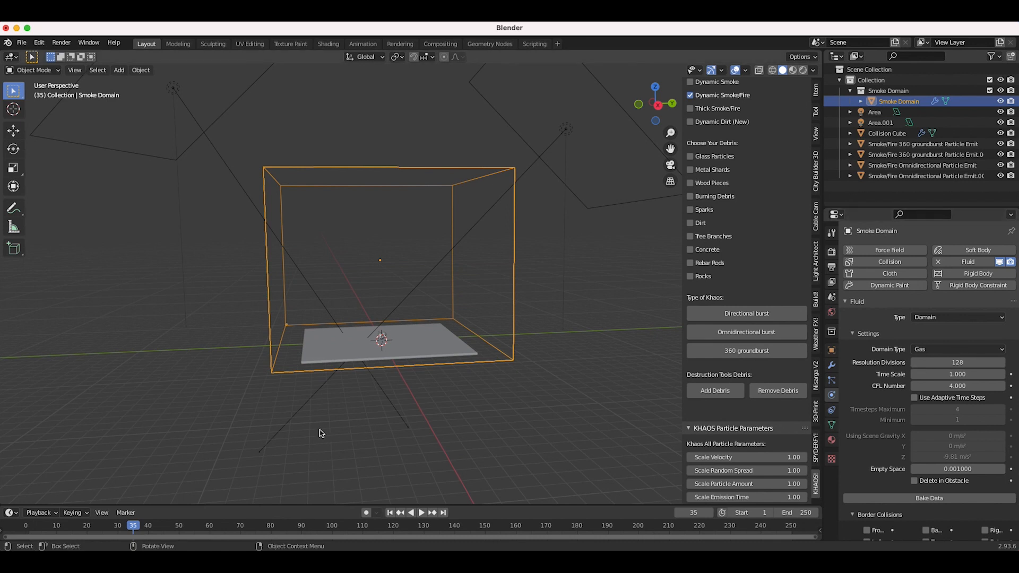
# - Scrub through the burst, reduce the smoke domain's height and move it to keep its base around the ground plane
pyautogui.moveTo(104, 526); pyautogui.dragTo(61, 525)
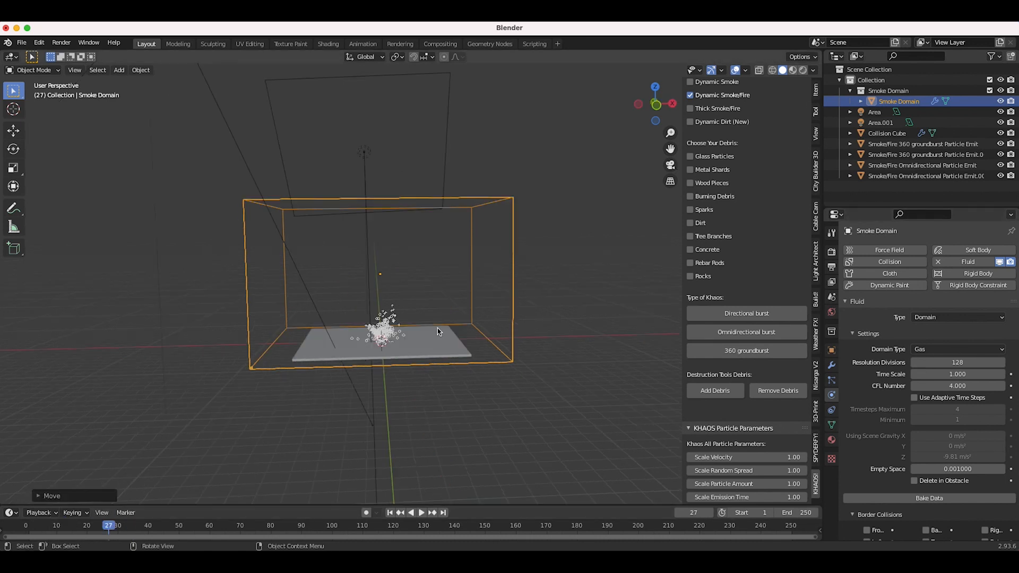
pyautogui.moveTo(438, 328); pyautogui.dragTo(414, 323, button='middle')
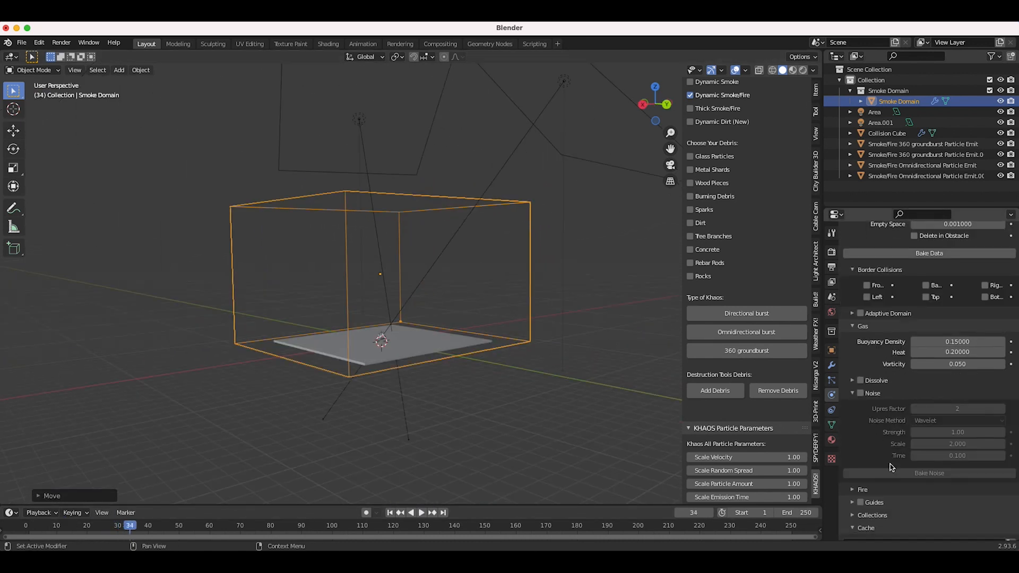
# - Set the smoke domain's cache end frame to 130
pyautogui.scroll(-5, 890, 467)
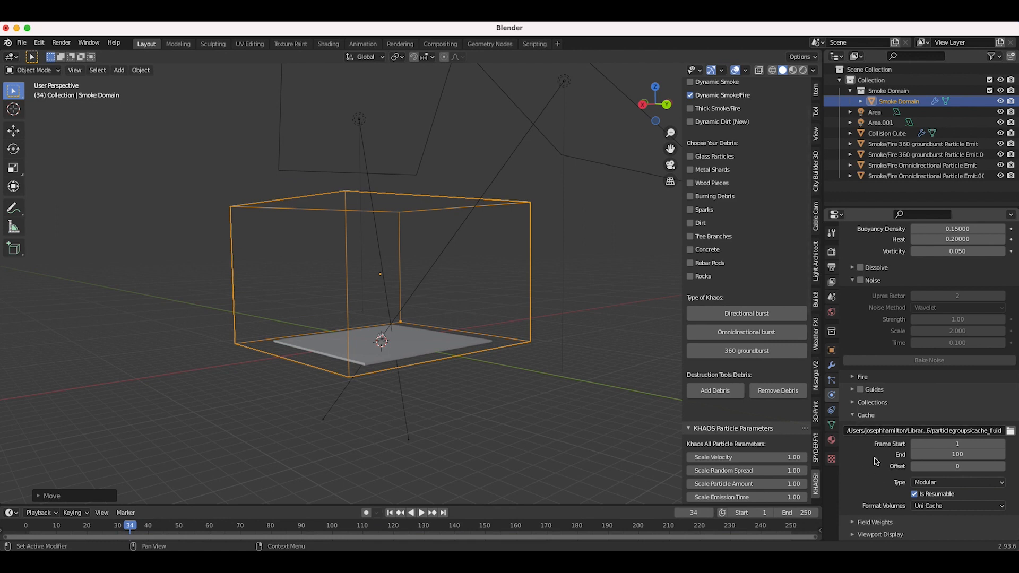
pyautogui.doubleClick(946, 455)
pyautogui.write('130')
pyautogui.press('Return')
# - Create a folder named Gasoline explosion cache inside the Gasoline explosion tut folder and set it as the smoke domain's cache directory
pyautogui.click(1011, 431)
pyautogui.moveTo(402, 204); pyautogui.dragTo(398, 97)
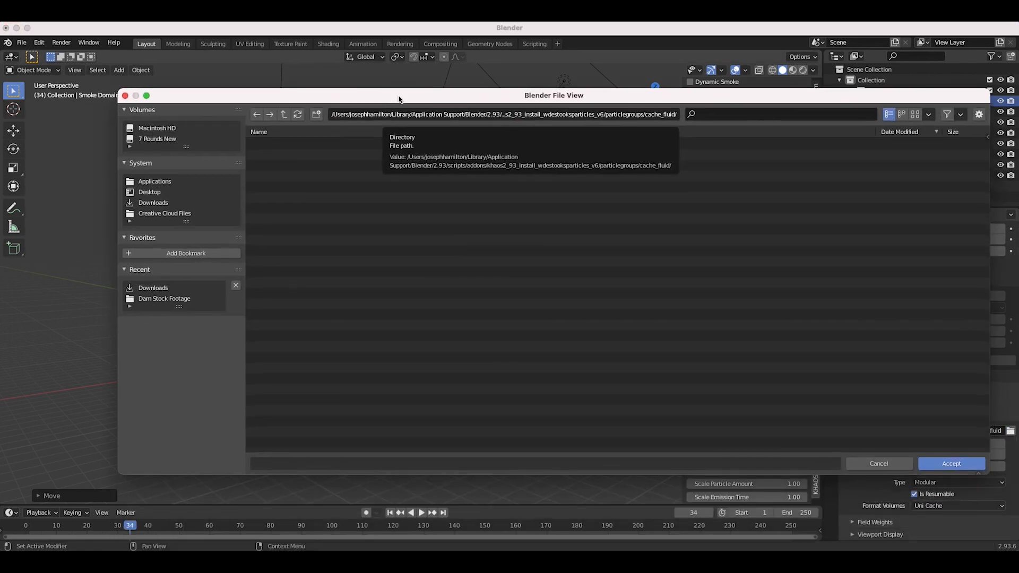
pyautogui.click(159, 298)
pyautogui.click(317, 115)
pyautogui.write('Gasoline explosion')
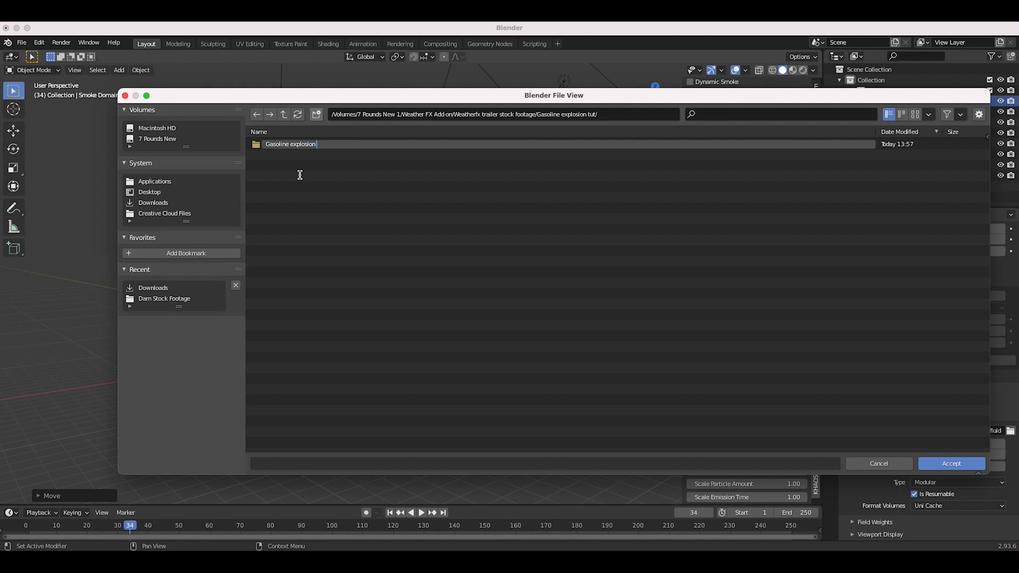
pyautogui.press('Return')
pyautogui.doubleClick(280, 144)
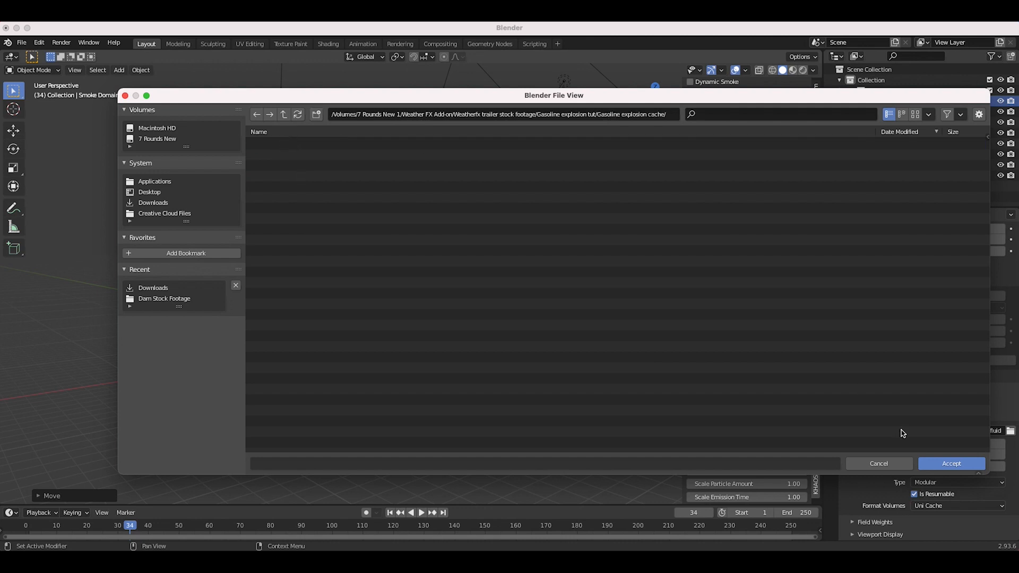
pyautogui.click(950, 463)
# - Save the scene as "gasoline explosion tutorial" in the Gasoline explosion tut folder
pyautogui.click(21, 42)
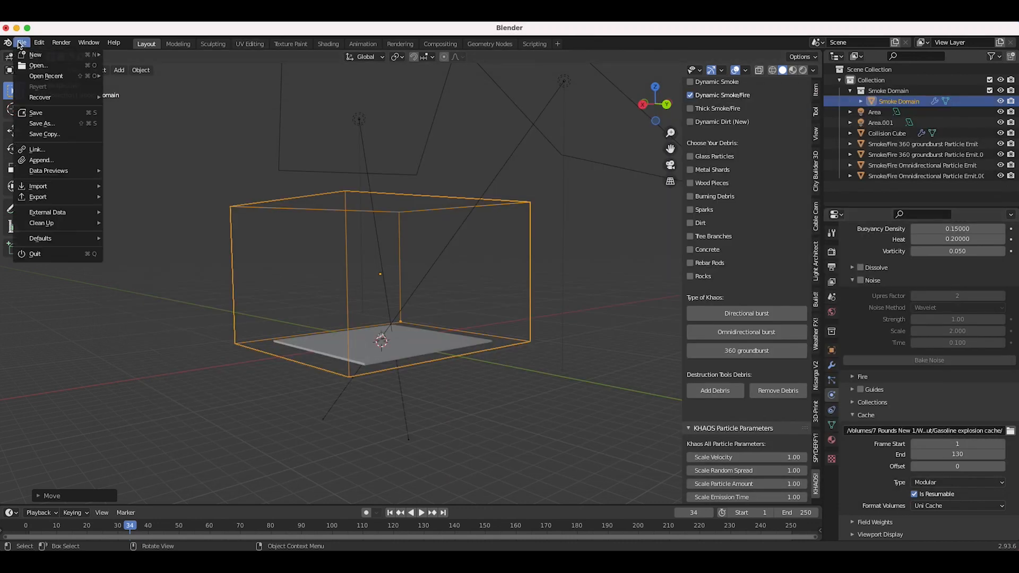
pyautogui.click(38, 124)
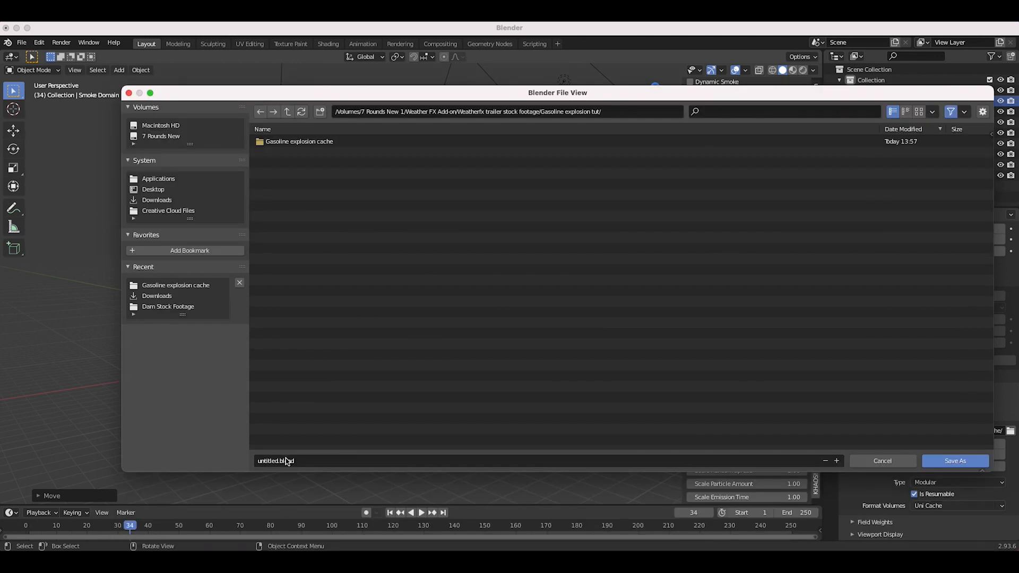
pyautogui.click(285, 459)
pyautogui.write('gasoline explosion tutorial')
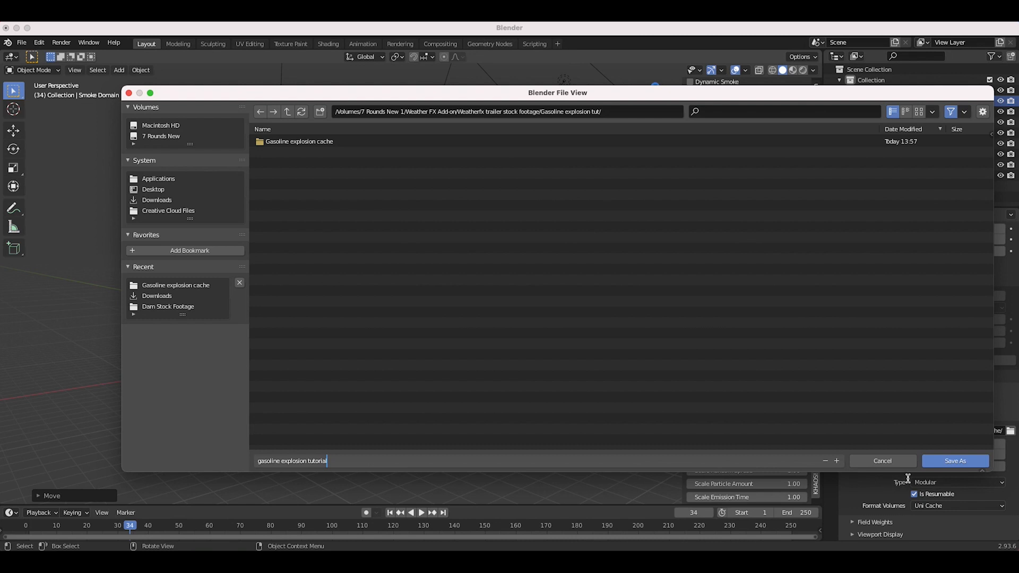
pyautogui.click(937, 461)
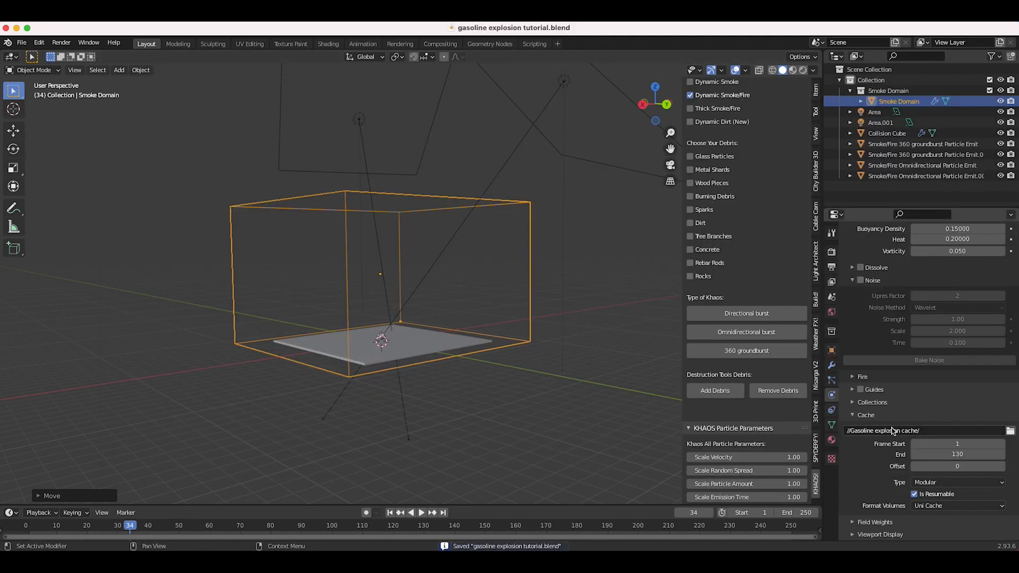
# - Expand the smoke domain's fire settings and set the reaction speed to 0.06
pyautogui.moveTo(318, 318); pyautogui.dragTo(321, 320, button='middle')
pyautogui.scroll(3, 876, 324)
pyautogui.scroll(-3, 892, 313)
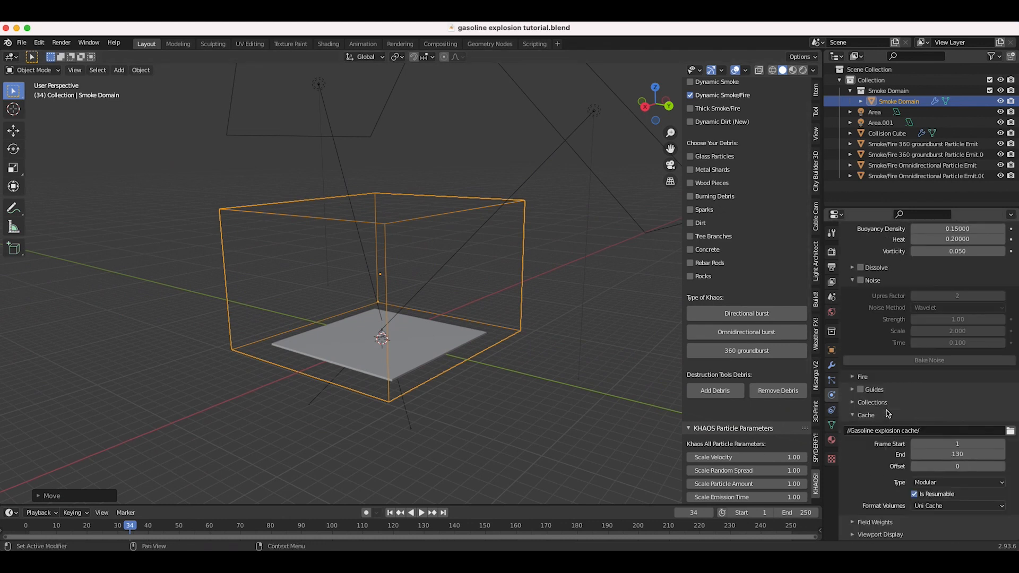
pyautogui.scroll(2, 892, 371)
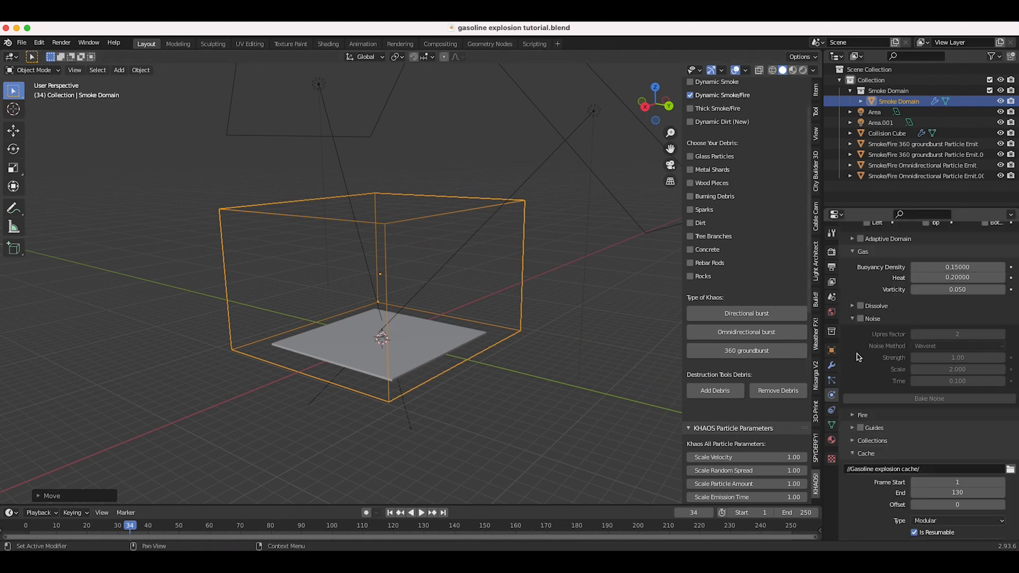
pyautogui.click(854, 416)
pyautogui.scroll(-3, 875, 414)
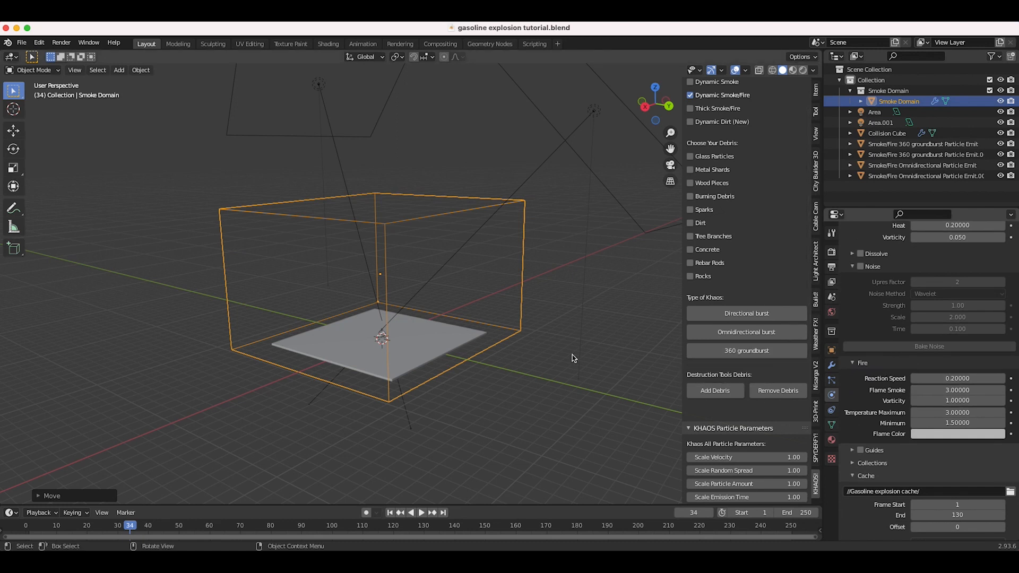
pyautogui.click(954, 379)
pyautogui.write('0.2')
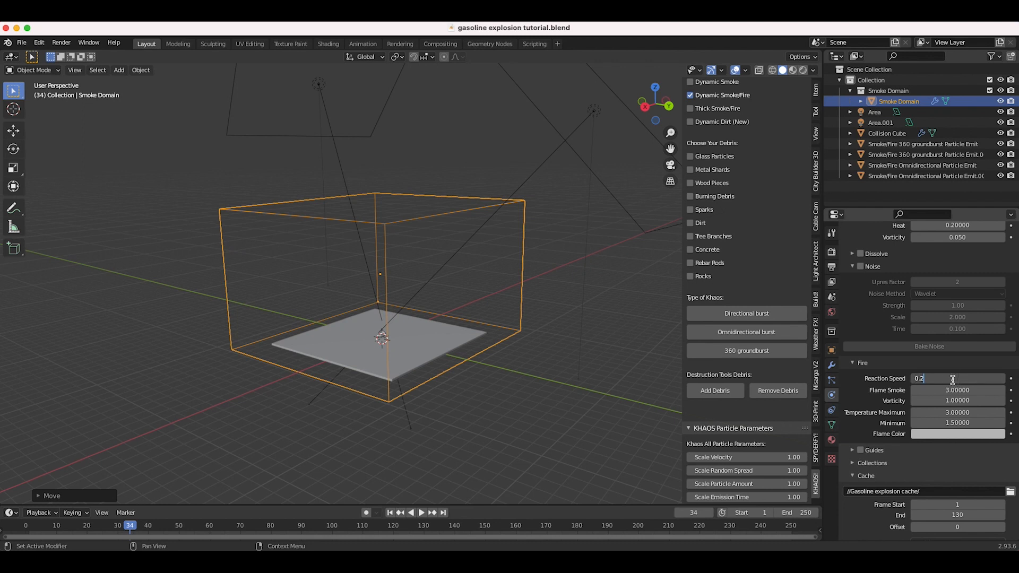
pyautogui.press('Return')
# - Enable Adaptive Domain on the smoke domain, collapse its gas settings and bake the fluid data
pyautogui.scroll(4, 879, 375)
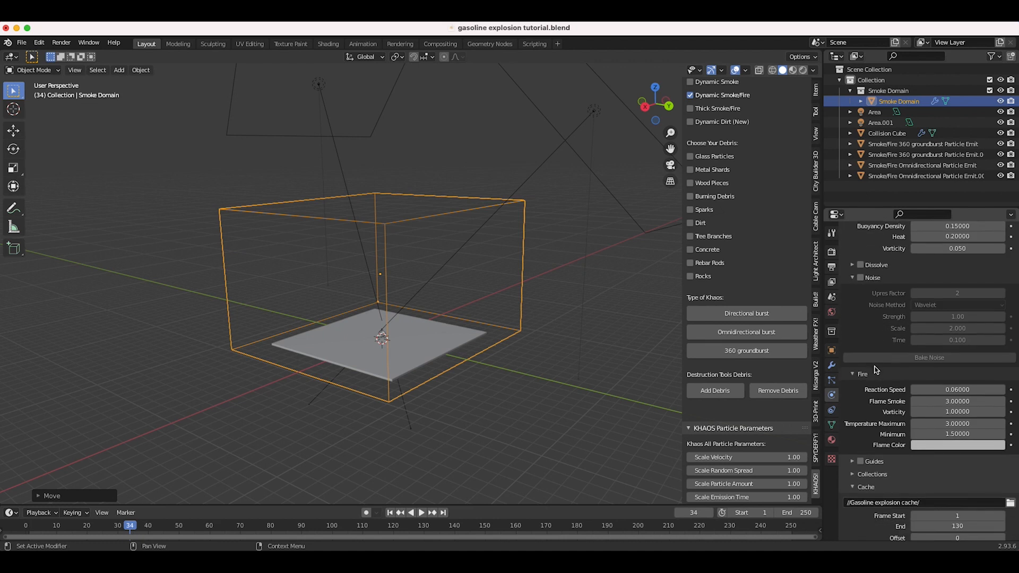
pyautogui.scroll(-7, 876, 370)
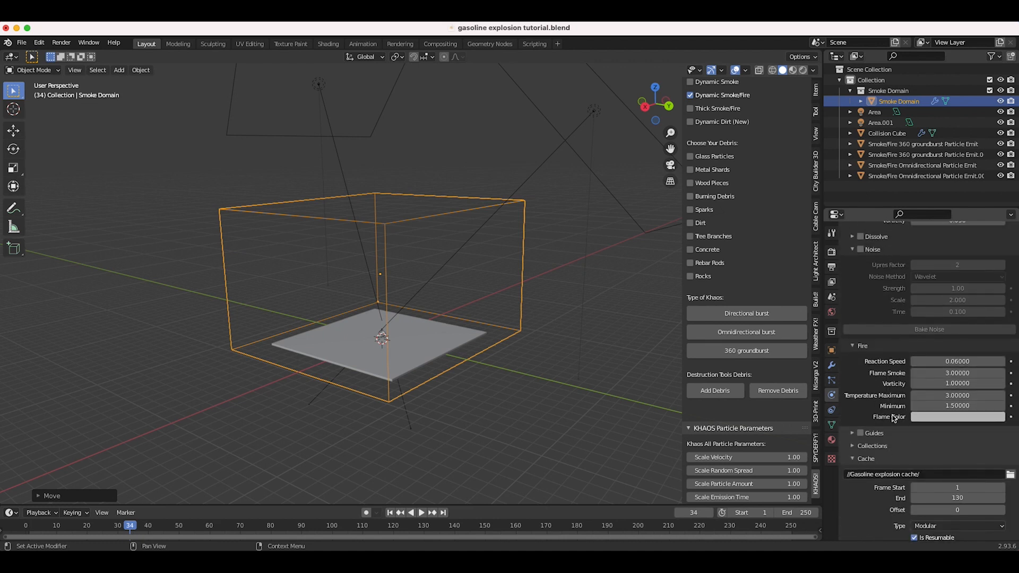
pyautogui.scroll(20, 899, 266)
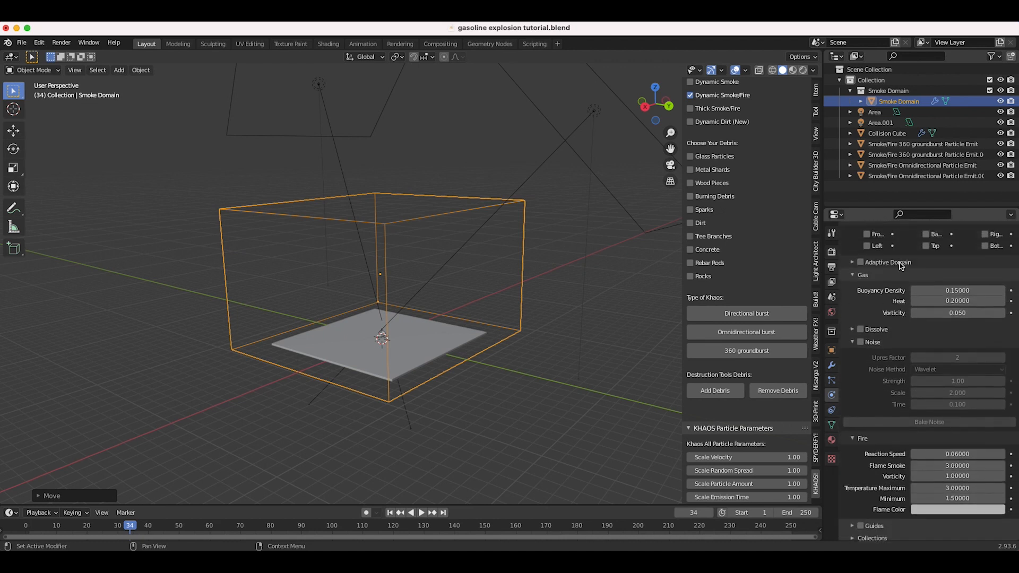
pyautogui.scroll(-6, 981, 268)
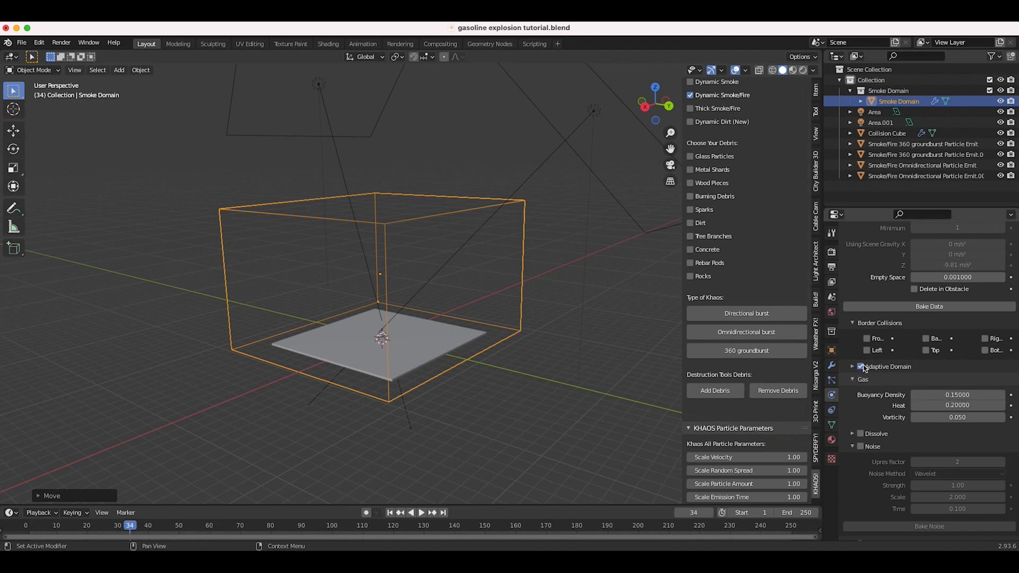
pyautogui.click(855, 380)
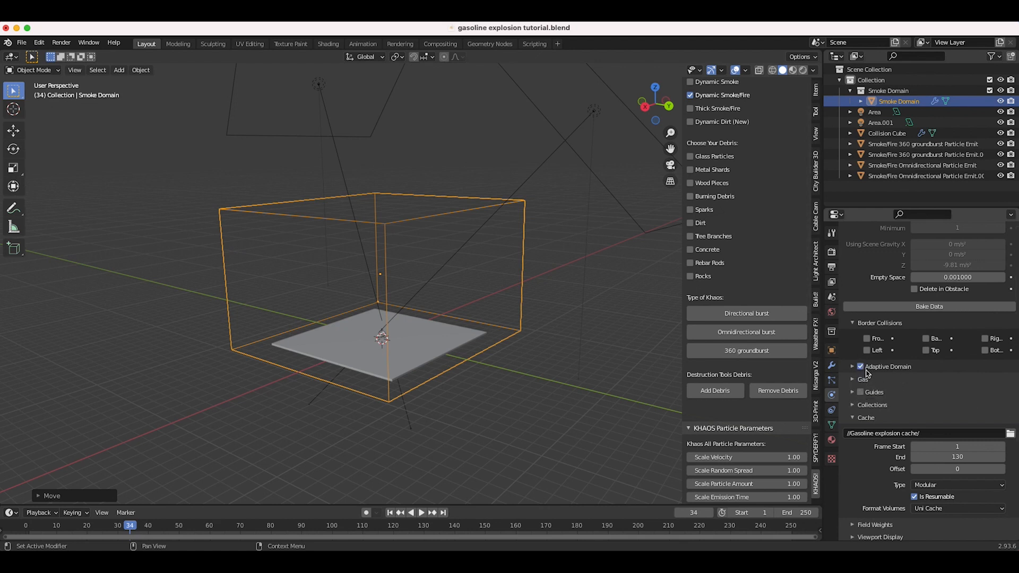
pyautogui.scroll(3, 926, 389)
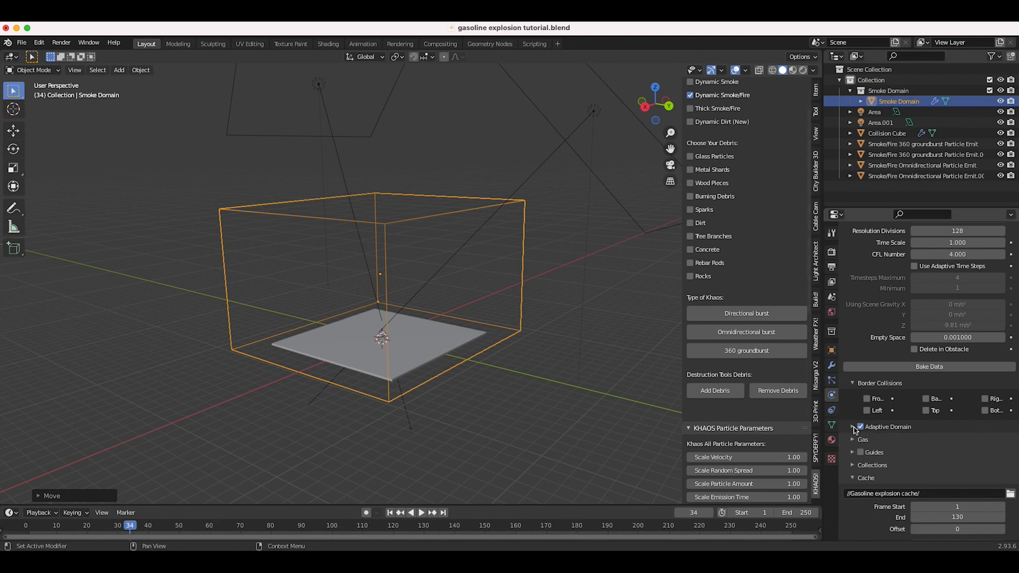
pyautogui.scroll(5, 932, 432)
pyautogui.click(922, 472)
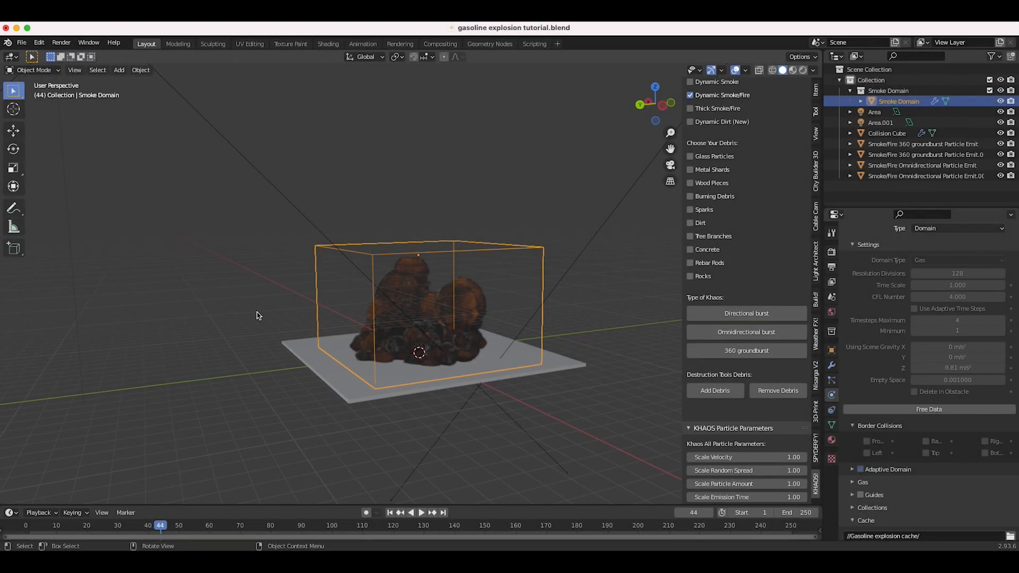
# - Scrub through the baked simulation and examine the explosion's shape and spread inside the domain from several angles
pyautogui.hscroll(10, 257, 312)
pyautogui.hscroll(-10, 257, 312)
pyautogui.hscroll(-3, 223, 318)
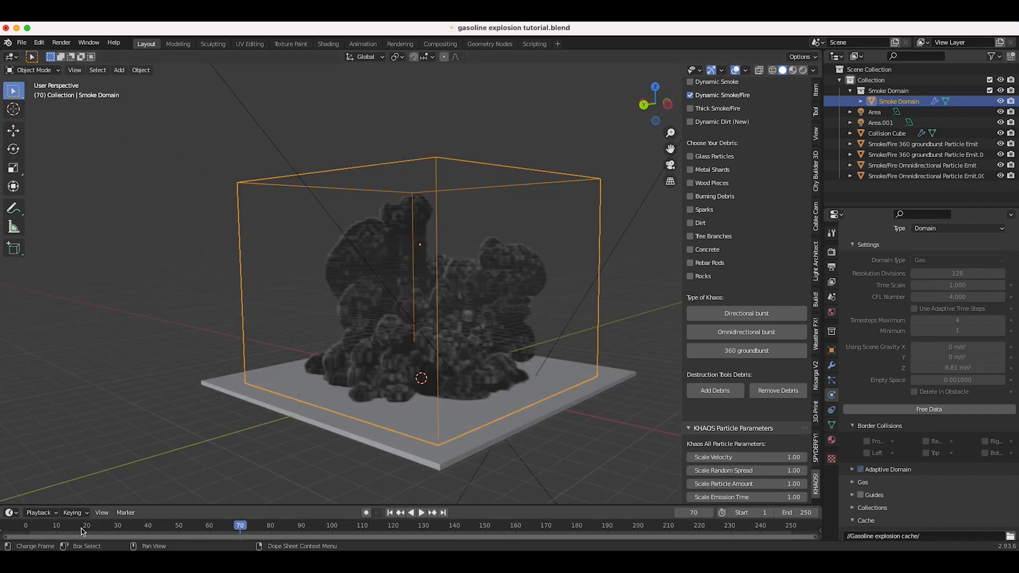
pyautogui.moveTo(82, 531); pyautogui.dragTo(325, 525)
pyautogui.moveTo(563, 267)
pyautogui.mouseDown(button='middle')
pyautogui.moveTo(541, 255)
pyautogui.moveTo(570, 273)
pyautogui.moveTo(562, 266)
pyautogui.mouseUp(button='middle')
pyautogui.scroll(-3, 360, 281)
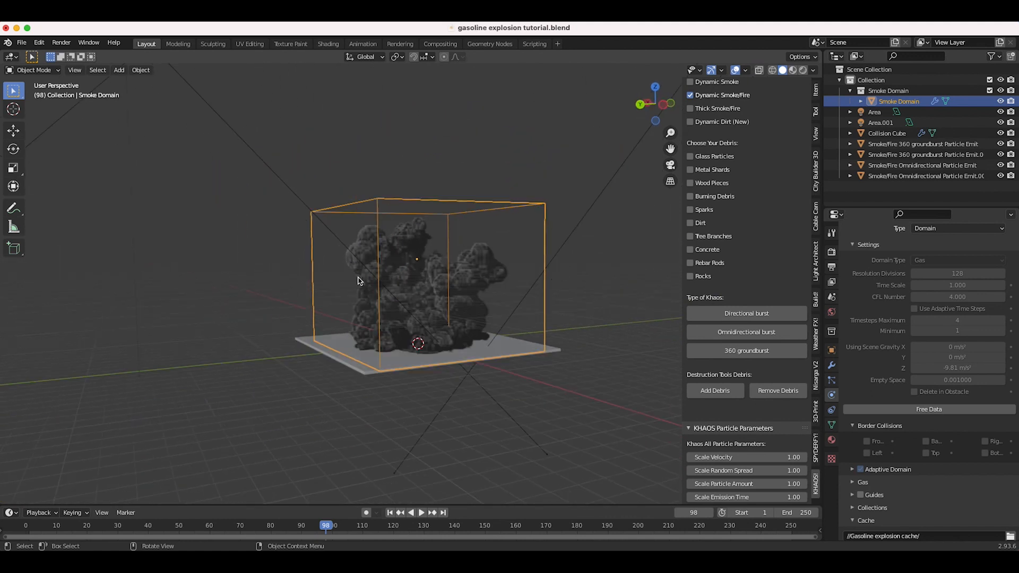
pyautogui.moveTo(197, 526); pyautogui.dragTo(396, 526)
pyautogui.moveTo(234, 312); pyautogui.dragTo(275, 312, button='middle')
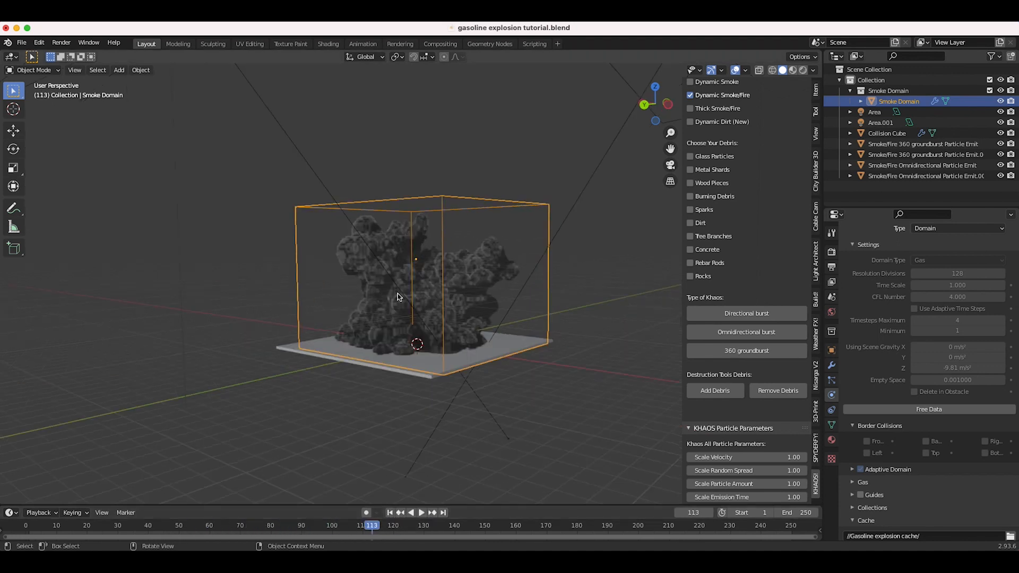
pyautogui.moveTo(429, 316); pyautogui.dragTo(430, 319, button='middle')
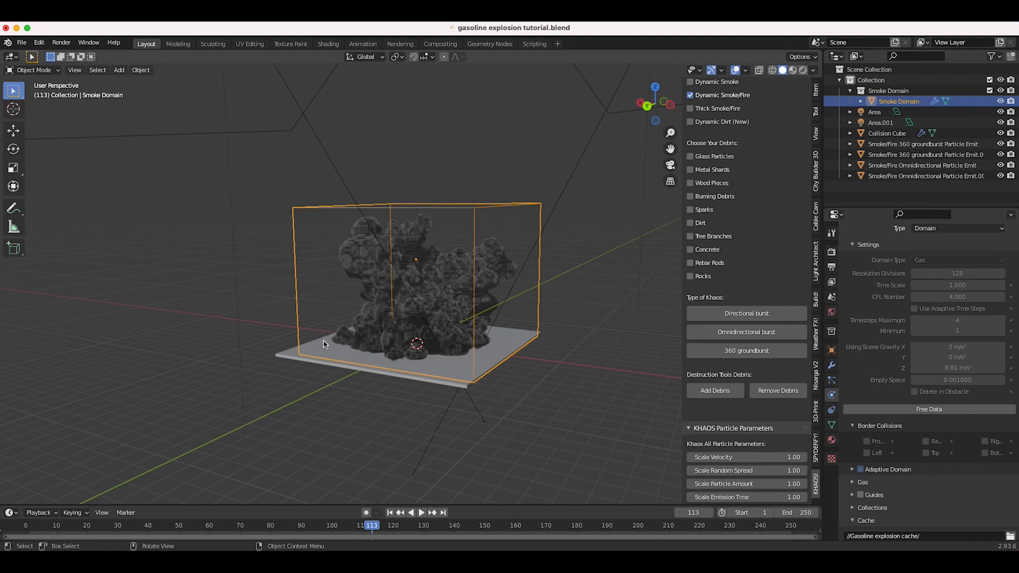
pyautogui.moveTo(324, 344); pyautogui.dragTo(417, 318, button='middle')
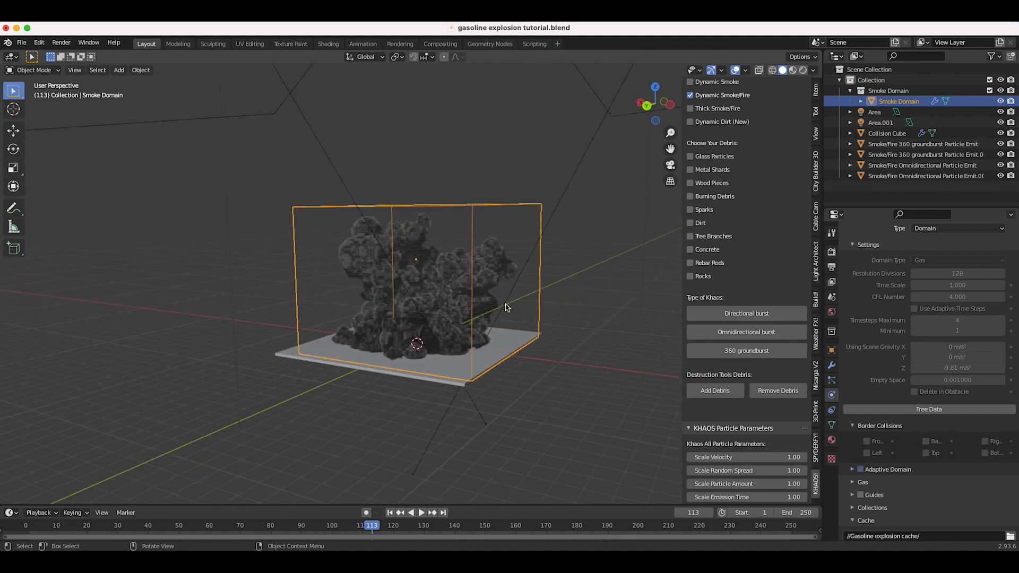
pyautogui.moveTo(525, 338)
pyautogui.mouseDown(button='middle')
pyautogui.moveTo(505, 336)
pyautogui.moveTo(526, 338)
pyautogui.mouseUp(button='middle')
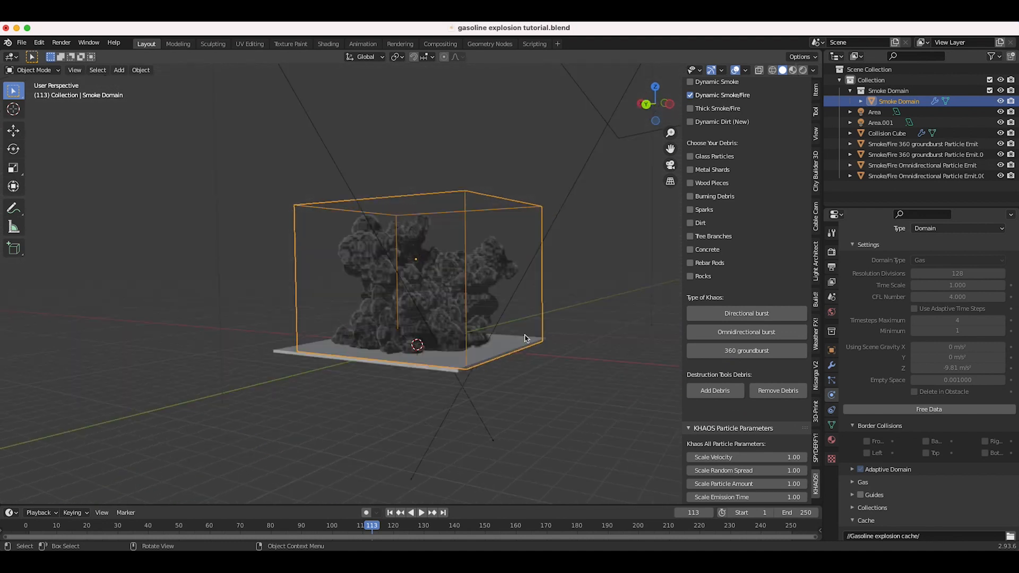
# - Free the domain's baked data, add a Turbulence force field and move it about 13.6 m to just outside the domain
pyautogui.click(928, 410)
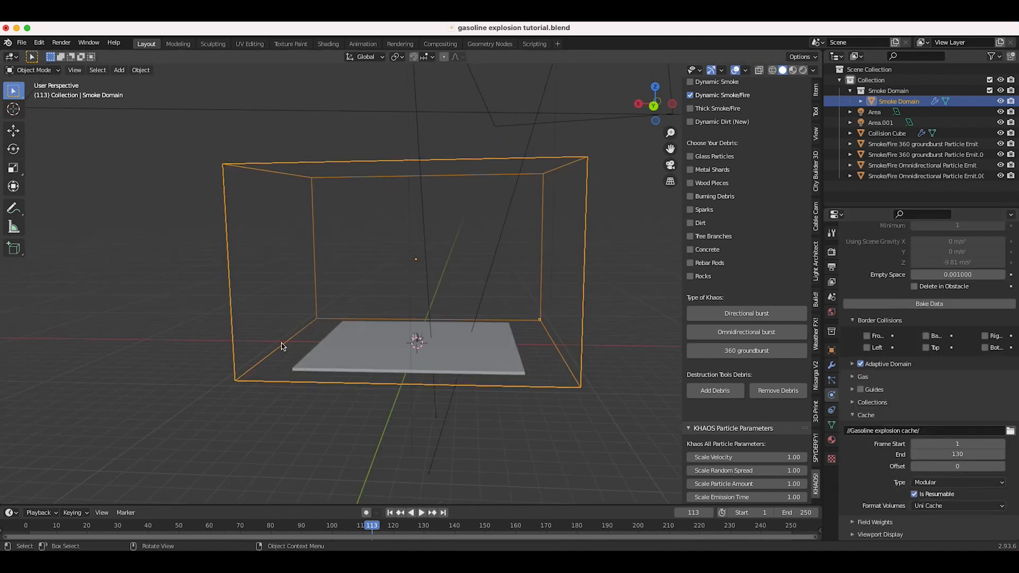
pyautogui.hotkey('shift', 'a')
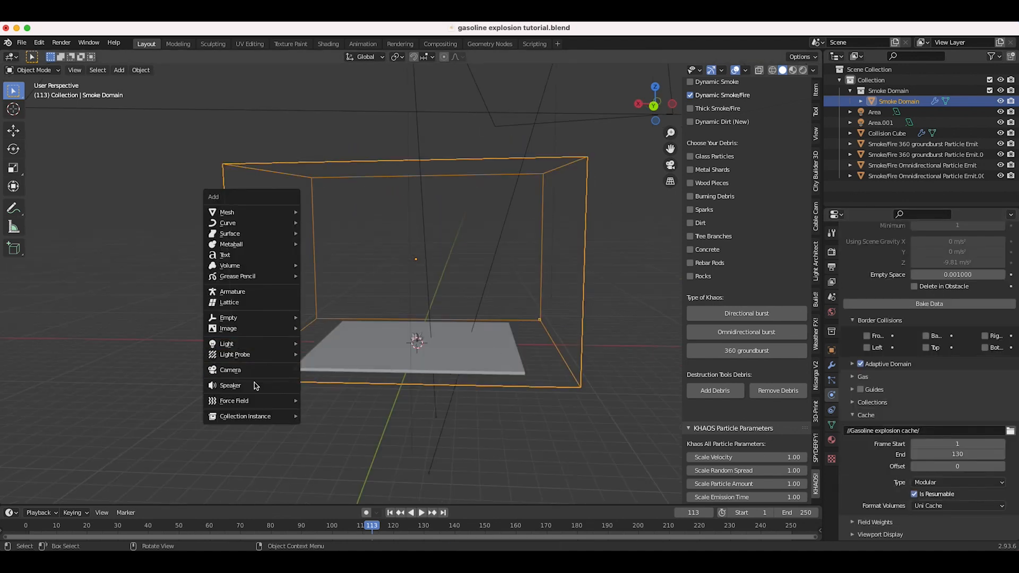
pyautogui.moveTo(250, 401)
pyautogui.click(330, 379)
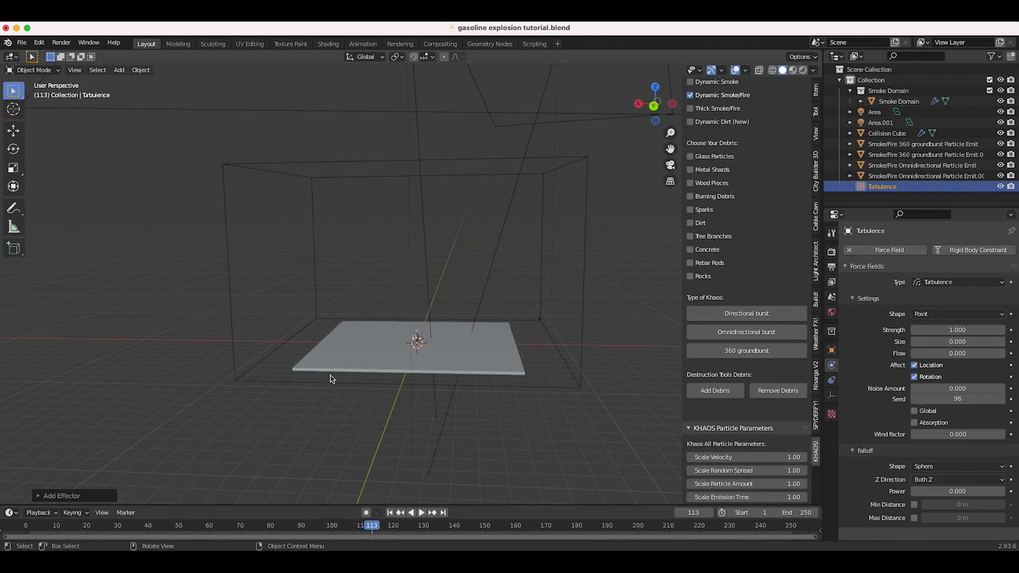
pyautogui.press('g')
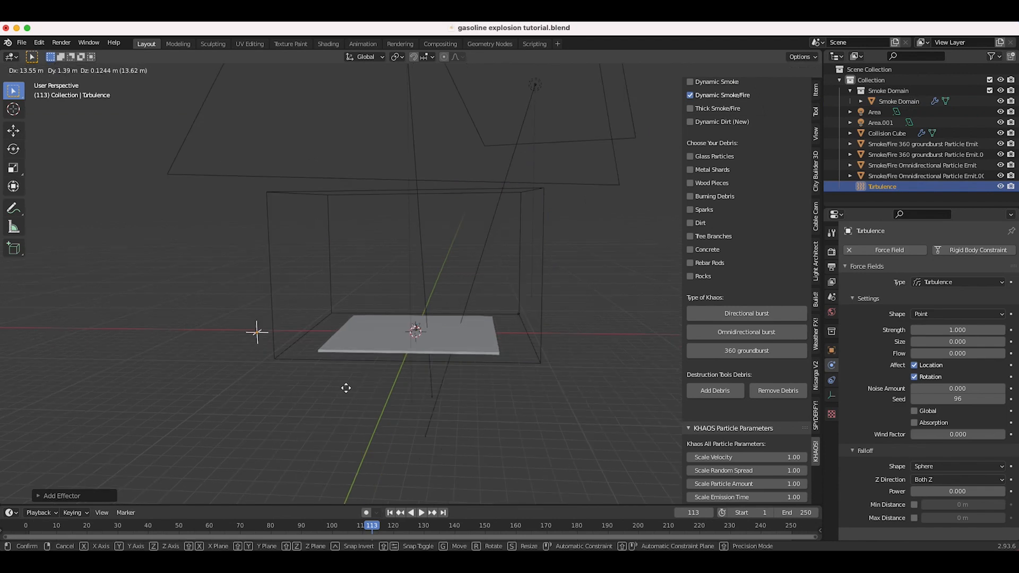
pyautogui.click(344, 389)
pyautogui.hscroll(-10, 346, 392)
pyautogui.hscroll(-5, 345, 391)
pyautogui.hscroll(10, 346, 391)
pyautogui.keyDown('shift'); pyautogui.hscroll(-5, 346, 391); pyautogui.keyUp('shift')
pyautogui.scroll(-3, 345, 391)
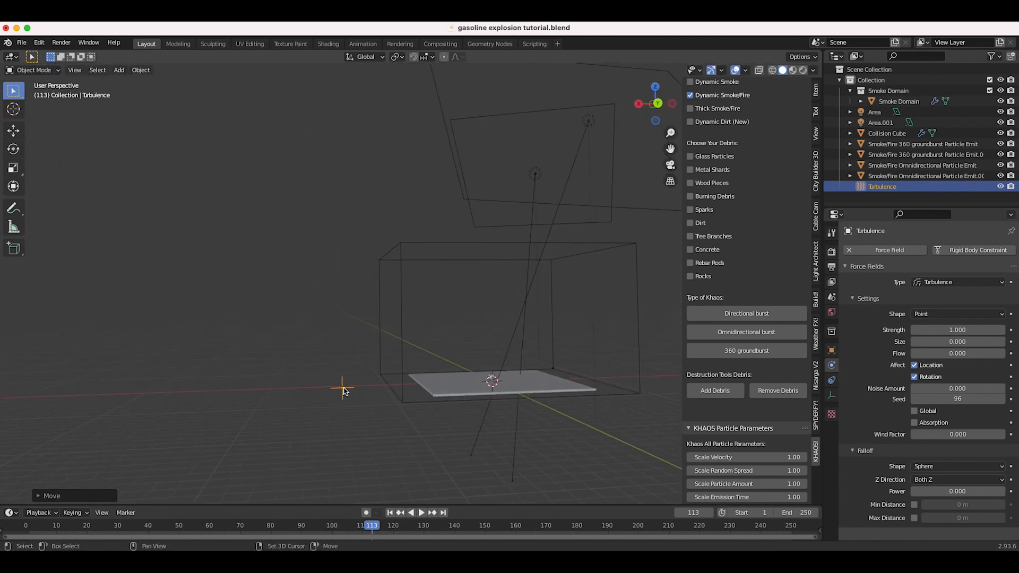
pyautogui.keyDown('shift'); pyautogui.hscroll(5, 346, 391); pyautogui.keyUp('shift')
pyautogui.hscroll(3, 368, 354)
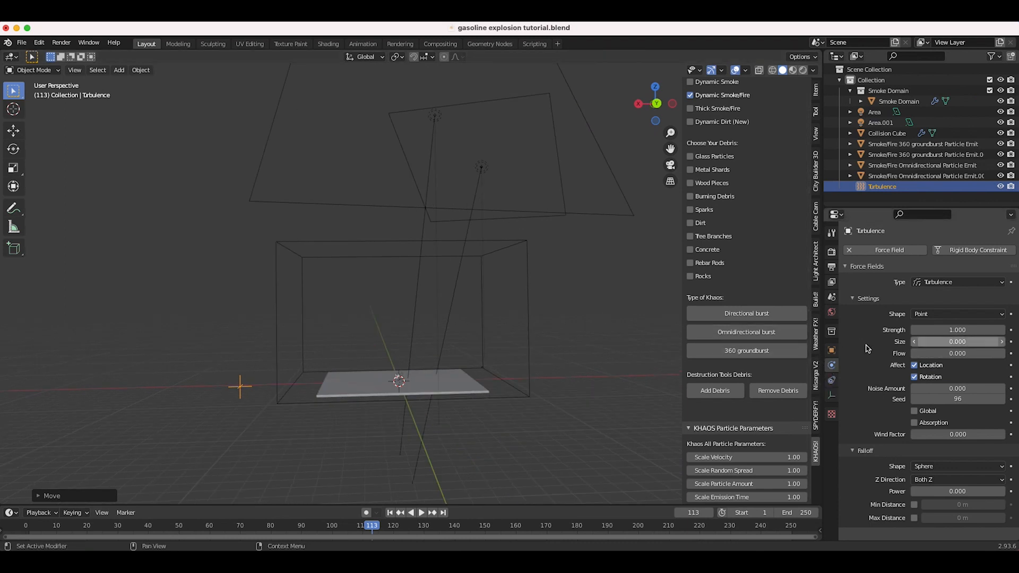
# - Set the turbulence force field's size to 1
pyautogui.moveTo(287, 380); pyautogui.dragTo(330, 265, button='middle')
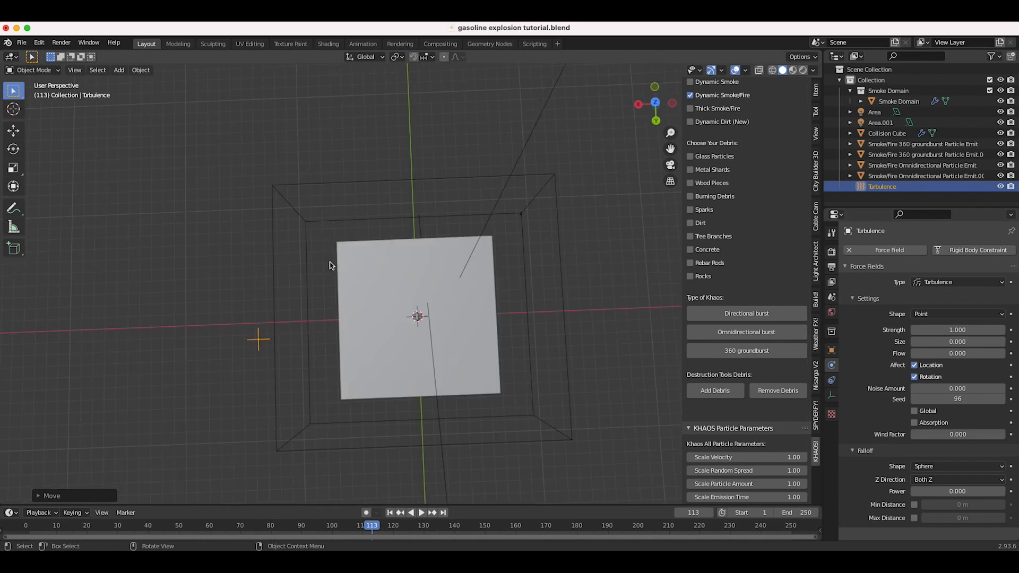
pyautogui.click(953, 342)
pyautogui.write('0.0')
pyautogui.press('Escape')
pyautogui.scroll(1, 318, 362)
pyautogui.keyDown('shift'); pyautogui.moveTo(256, 327); pyautogui.dragTo(408, 317, button='middle'); pyautogui.keyUp('shift')
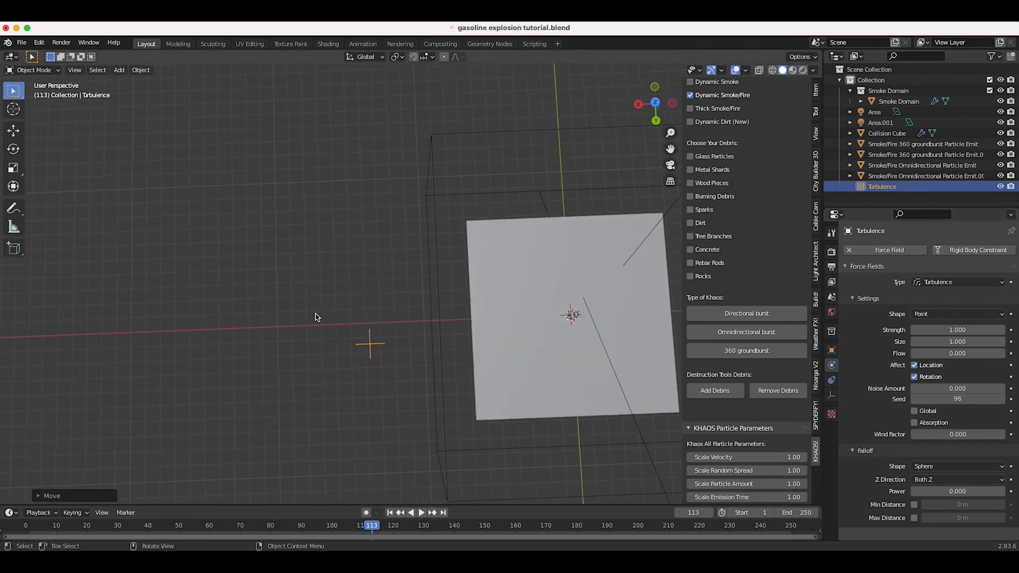
pyautogui.scroll(-3, 444, 332)
pyautogui.moveTo(335, 319); pyautogui.dragTo(371, 332, button='middle')
pyautogui.moveTo(351, 371); pyautogui.dragTo(362, 381, button='middle')
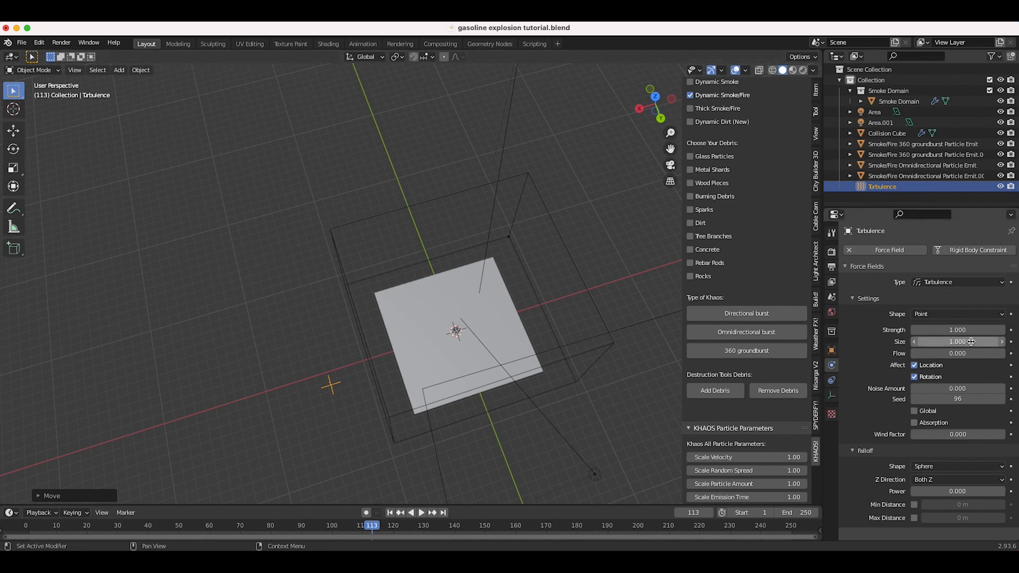
pyautogui.moveTo(513, 362); pyautogui.dragTo(418, 353, button='middle')
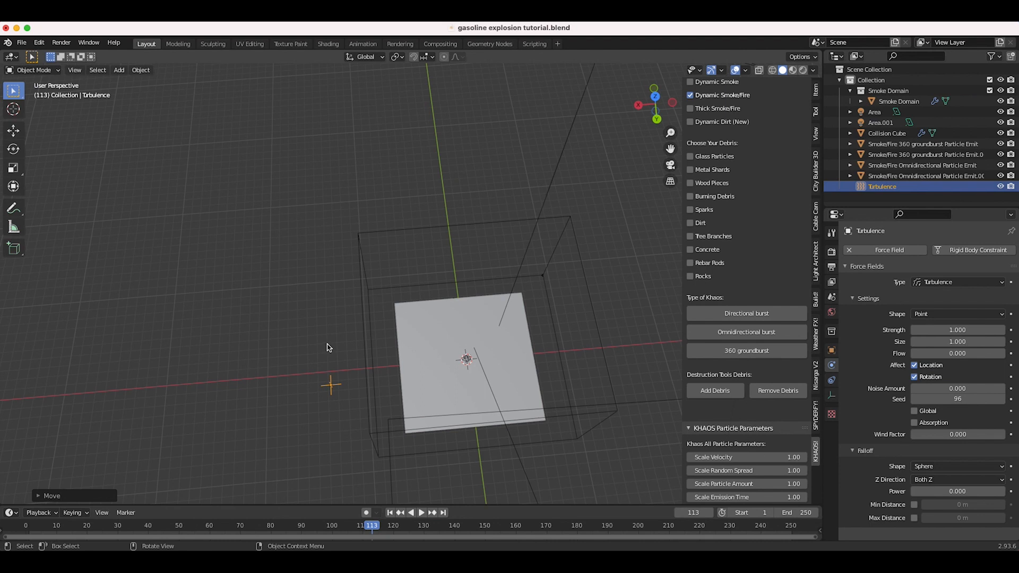
pyautogui.scroll(5, 328, 347)
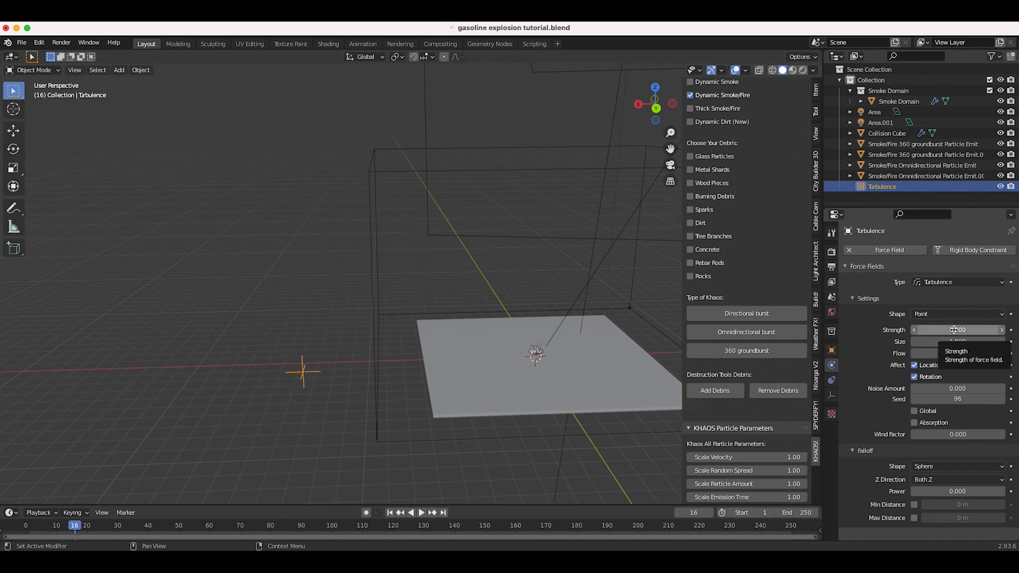
# - Set the turbulence force field's strength to 1000 and keyframe it at frame 22
pyautogui.moveTo(77, 527); pyautogui.dragTo(93, 531)
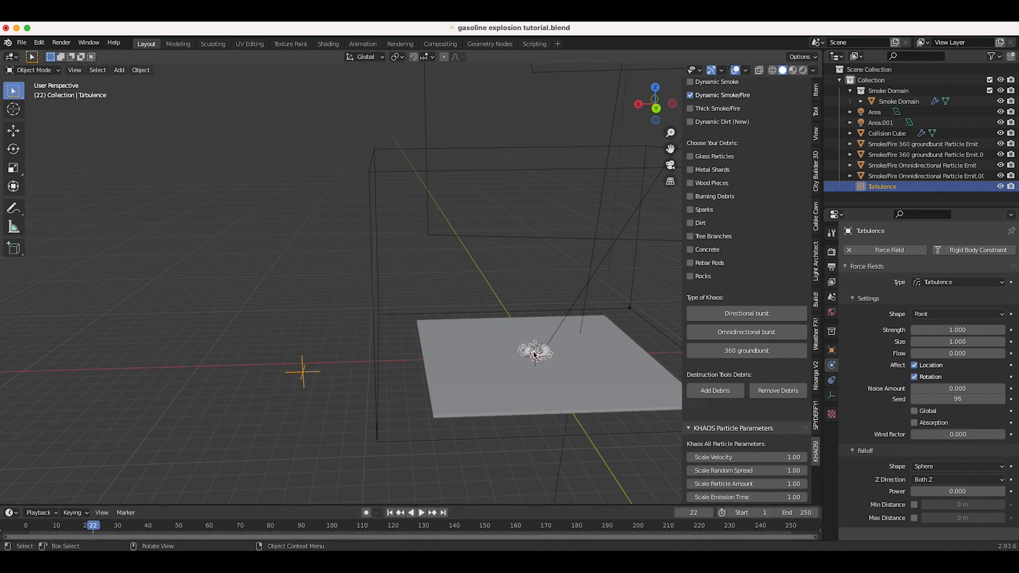
pyautogui.click(950, 330)
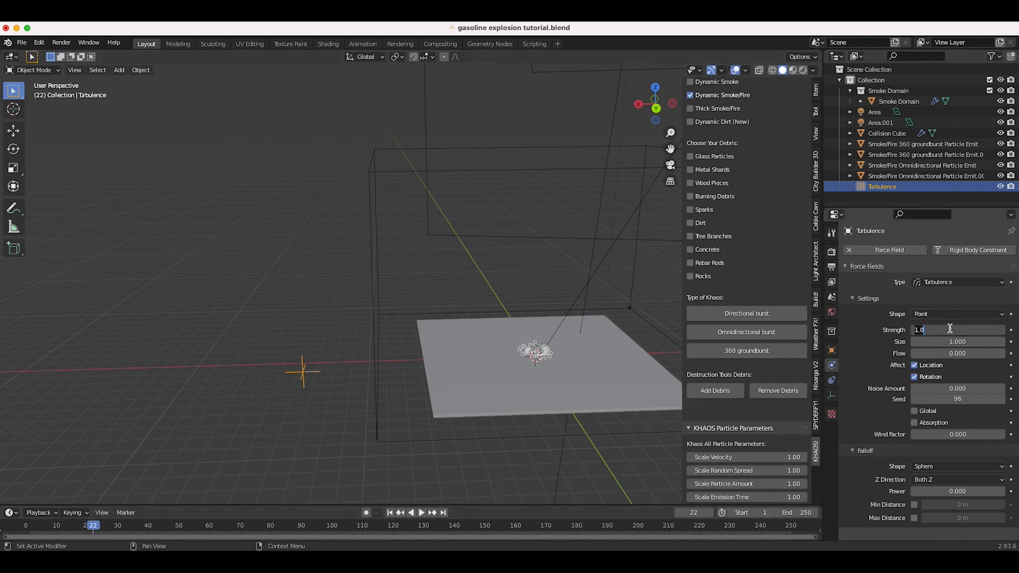
pyautogui.write('100')
pyautogui.press('Return')
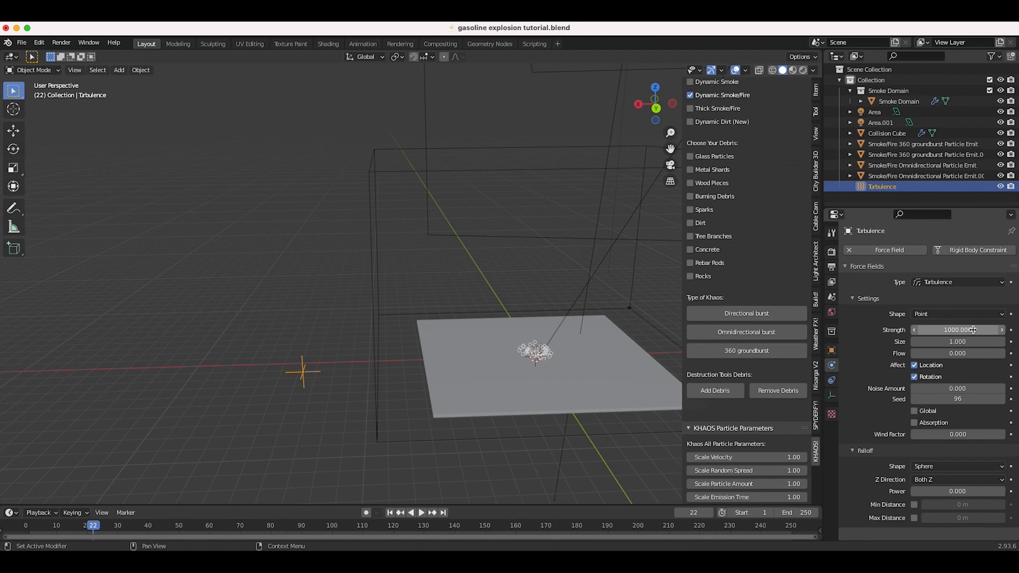
pyautogui.press('i')
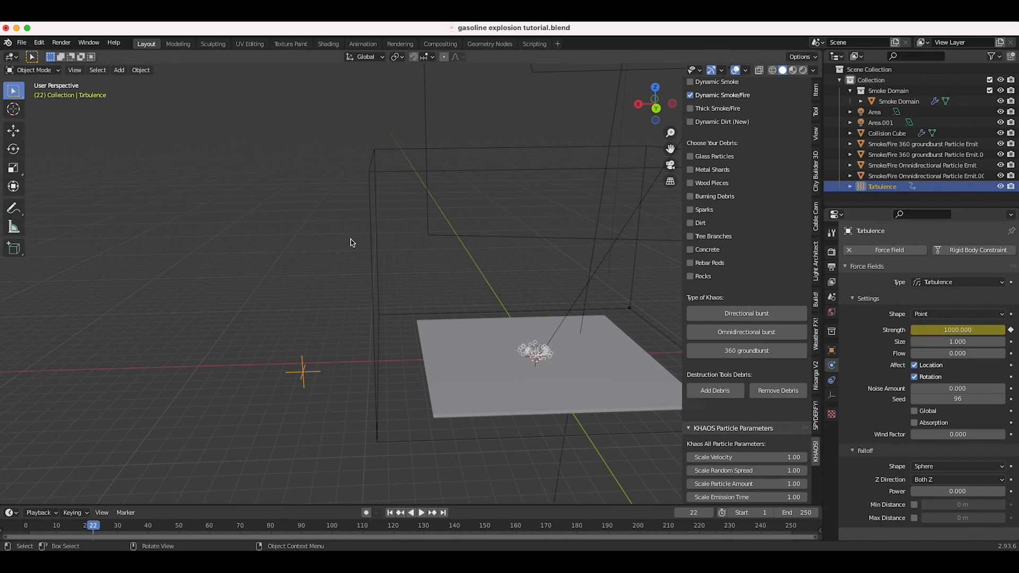
# - Keyframe the turbulence force field's strength at 0 on frame 32 and check the fade between the two keyframes
pyautogui.press('space')
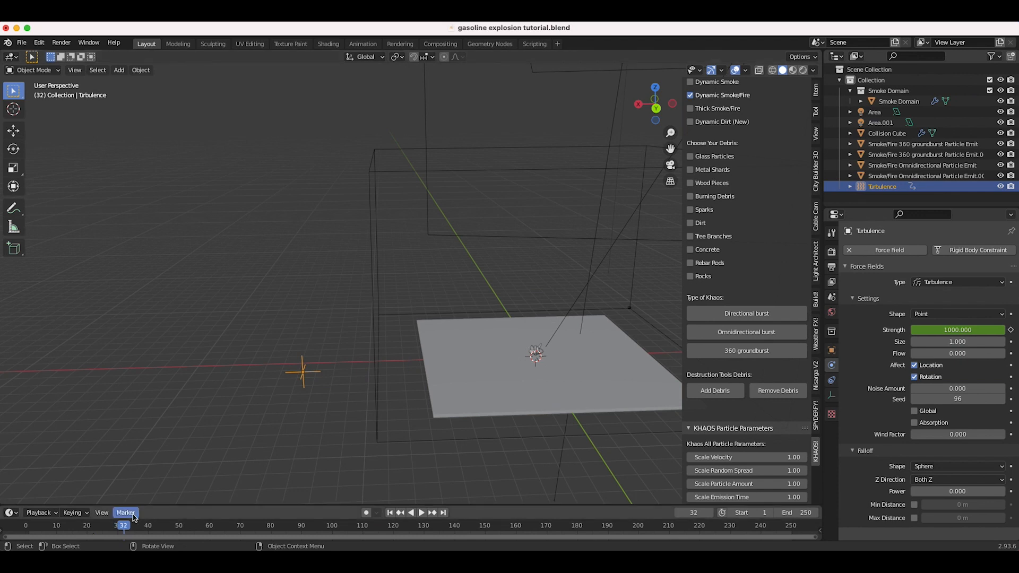
pyautogui.moveTo(139, 505); pyautogui.dragTo(147, 489)
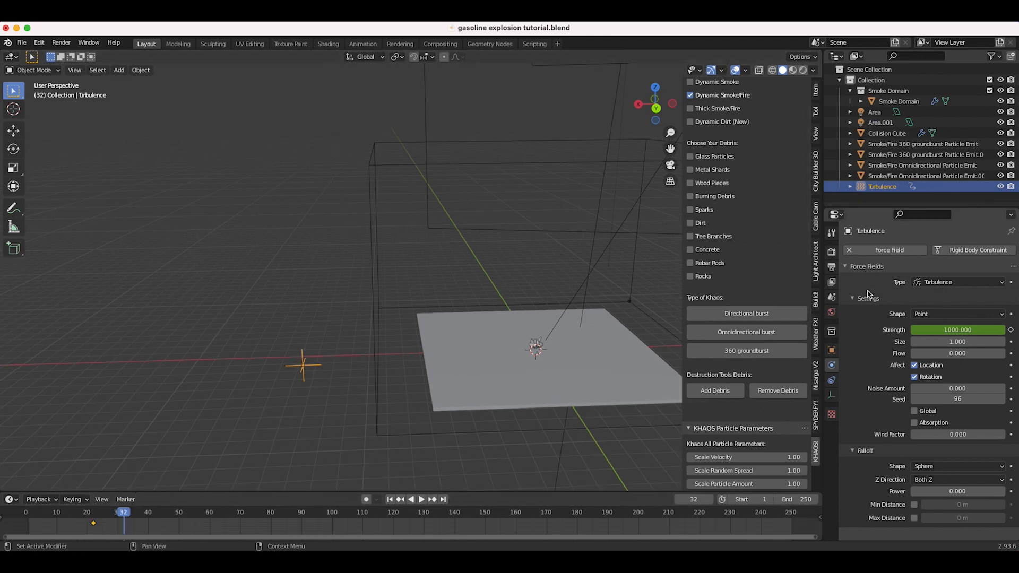
pyautogui.click(944, 330)
pyautogui.write('0')
pyautogui.press('Return')
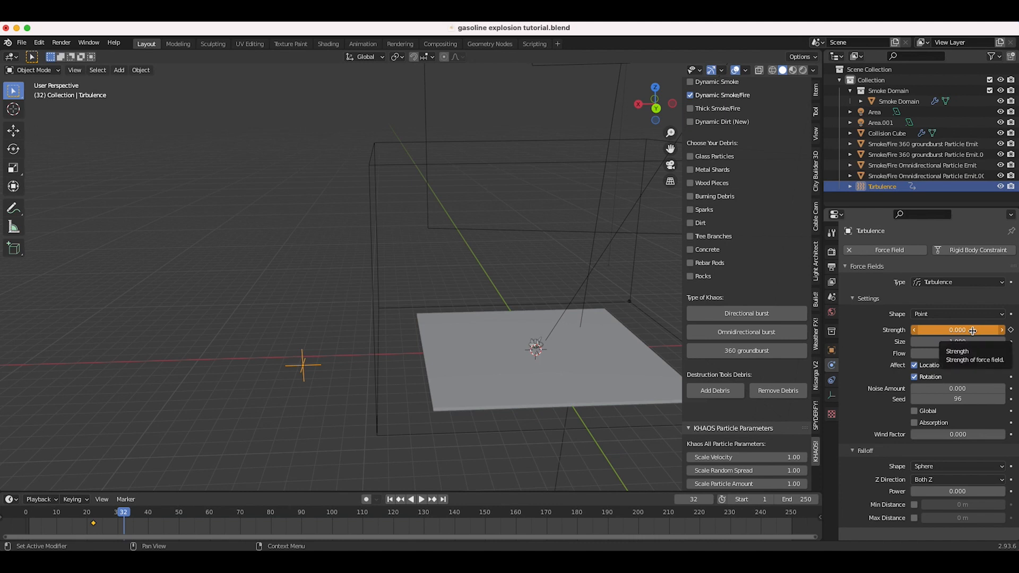
pyautogui.press('i')
pyautogui.click(84, 519)
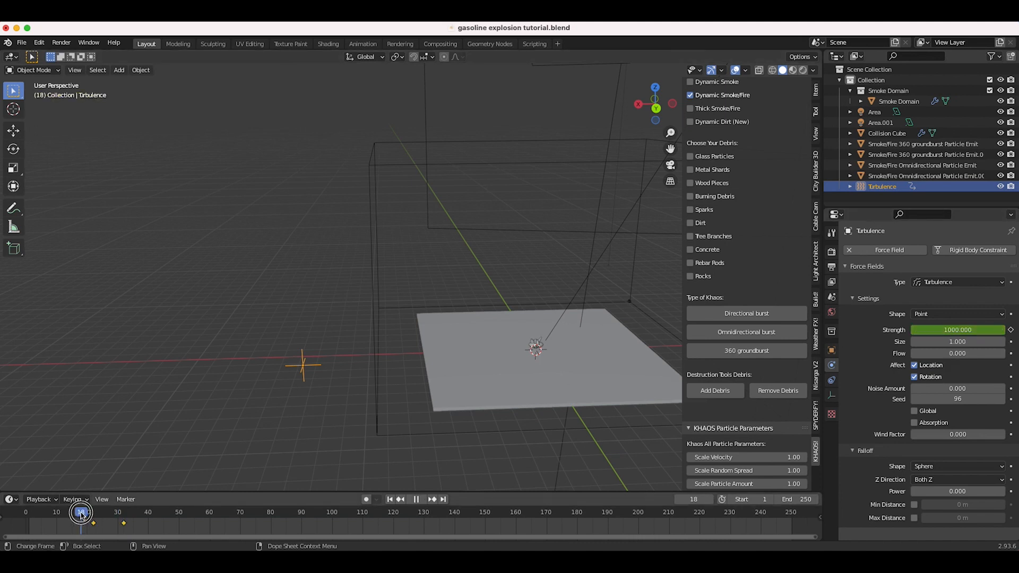
pyautogui.moveTo(83, 523); pyautogui.dragTo(124, 531)
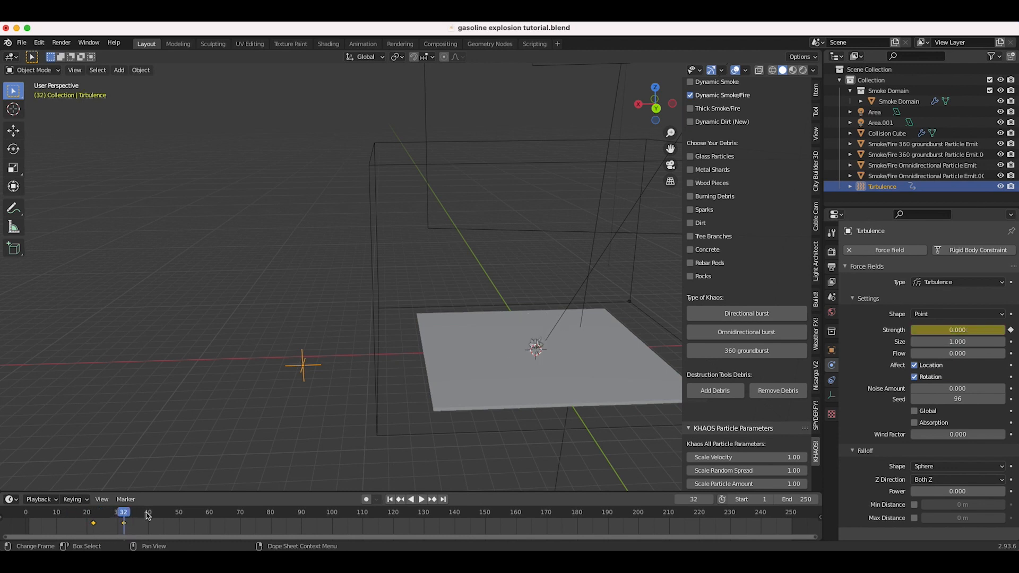
# - Duplicate the turbulence force field and place the copy beside the original, closer to the smoke domain
pyautogui.moveTo(403, 382); pyautogui.dragTo(240, 370, button='middle')
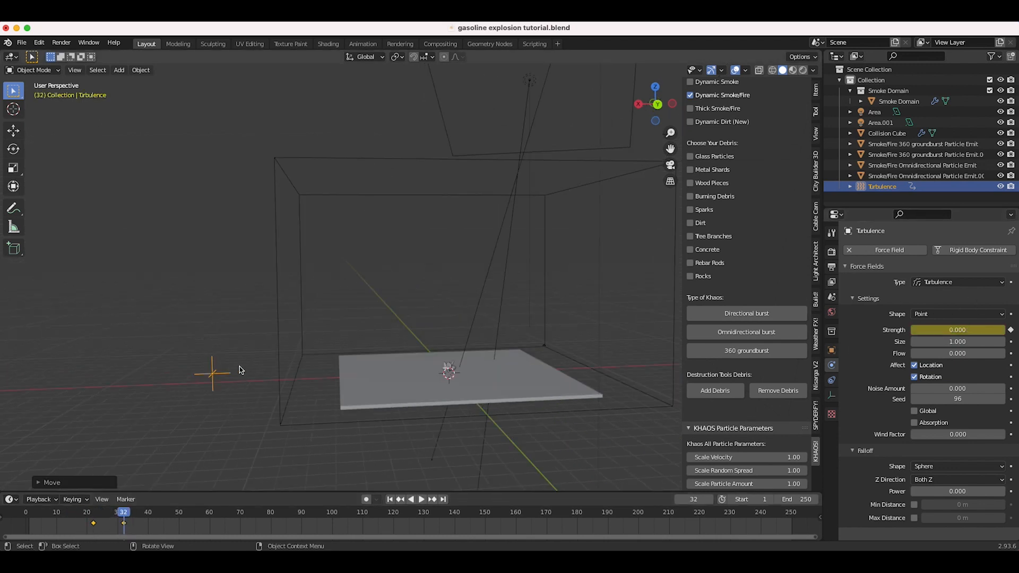
pyautogui.press('g')
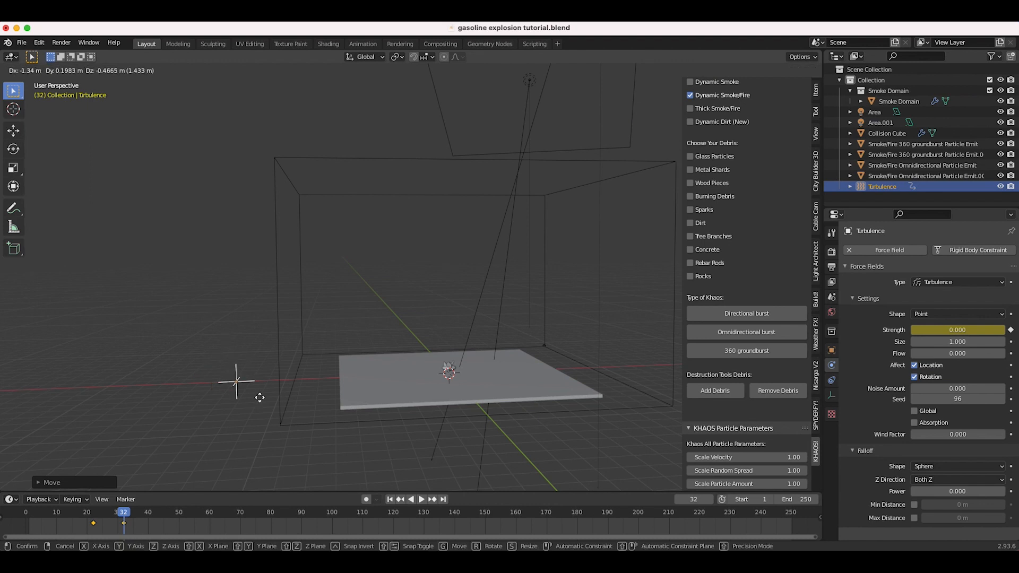
pyautogui.click(256, 369)
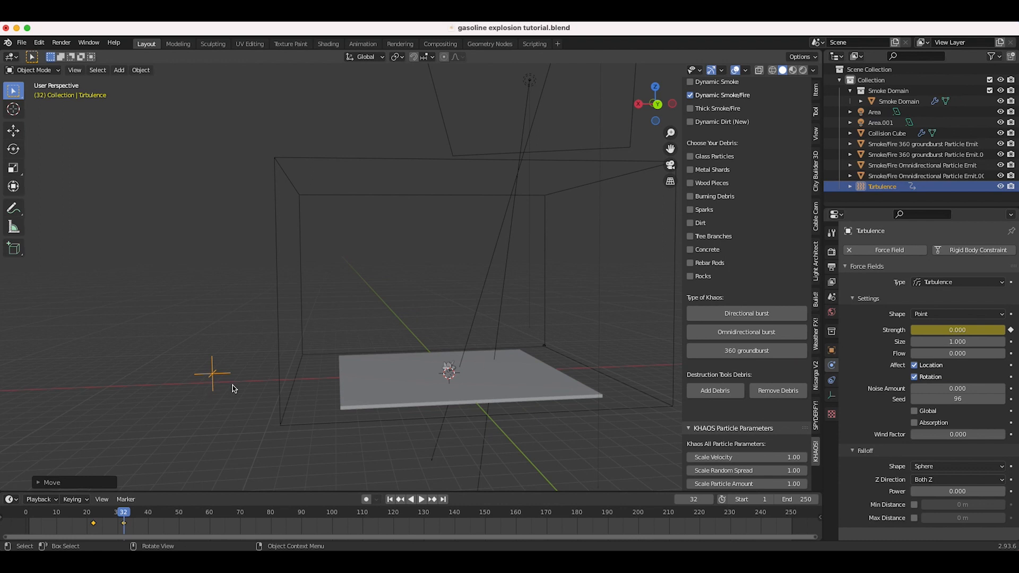
pyautogui.hotkey('shift', 'd')
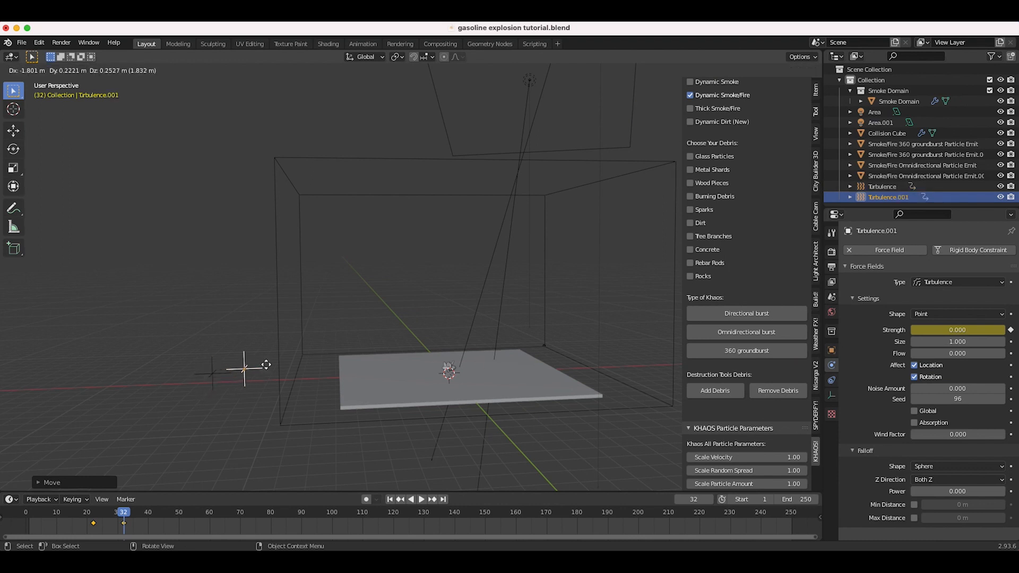
pyautogui.click(290, 363)
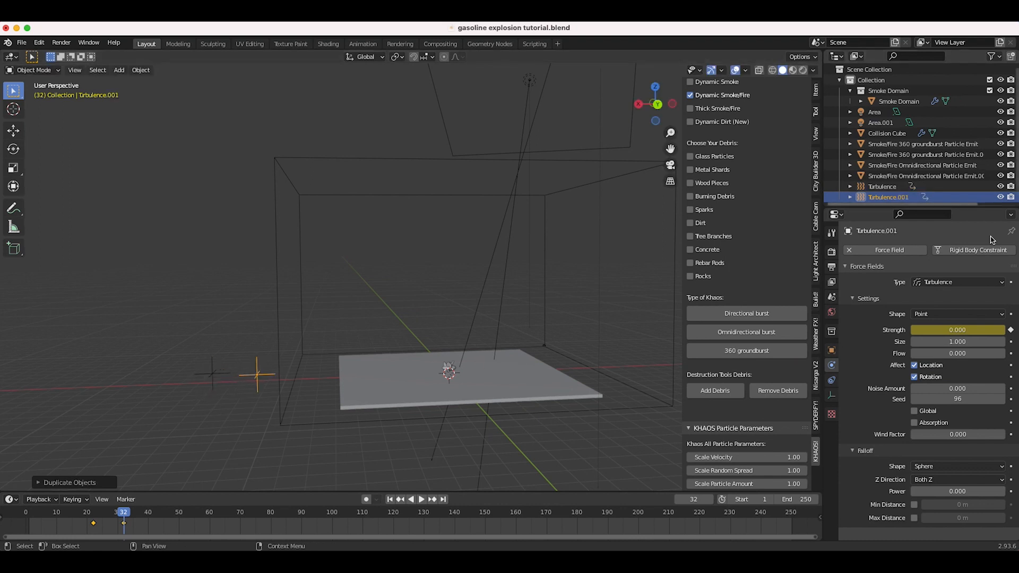
# - Set the duplicated turbulence force field's size to 0.2
pyautogui.click(951, 343)
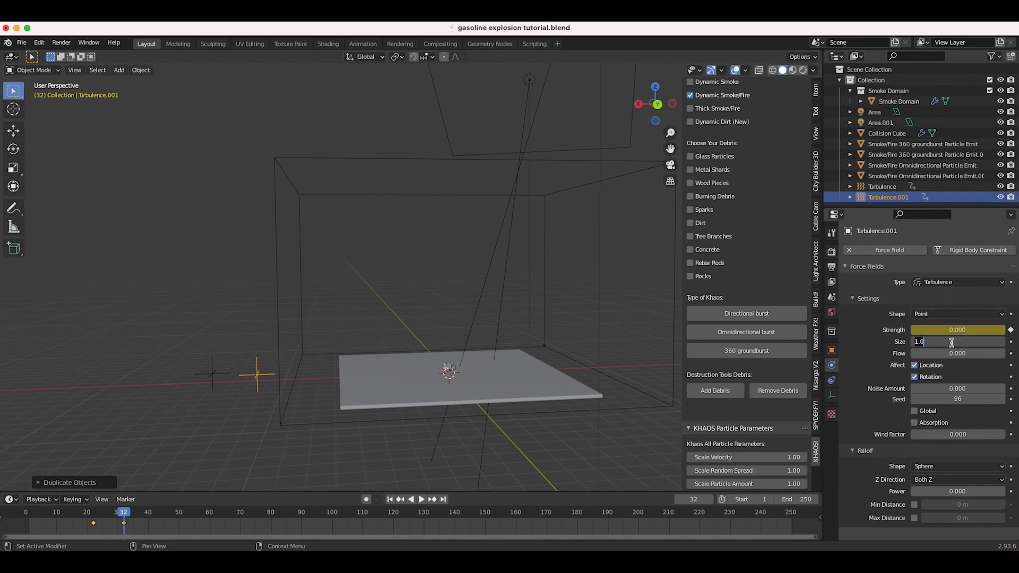
pyautogui.write('.2')
pyautogui.press('Return')
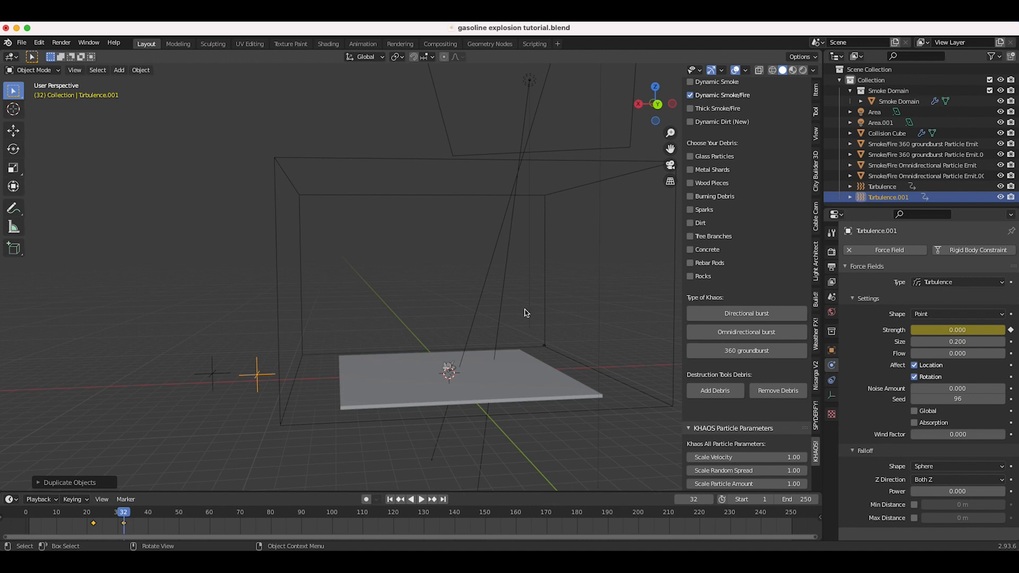
# - Shift the duplicated turbulence's zero-strength keyframe to frame 38 so its strength fades out over a longer time
pyautogui.moveTo(525, 313); pyautogui.dragTo(504, 314, button='middle')
pyautogui.moveTo(77, 512); pyautogui.dragTo(90, 512)
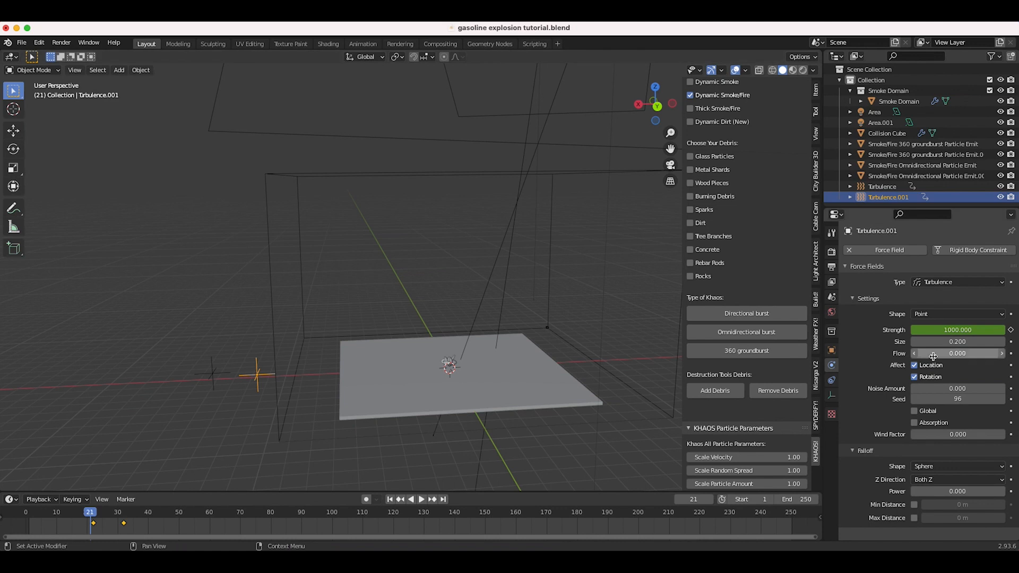
pyautogui.moveTo(79, 512); pyautogui.dragTo(120, 512)
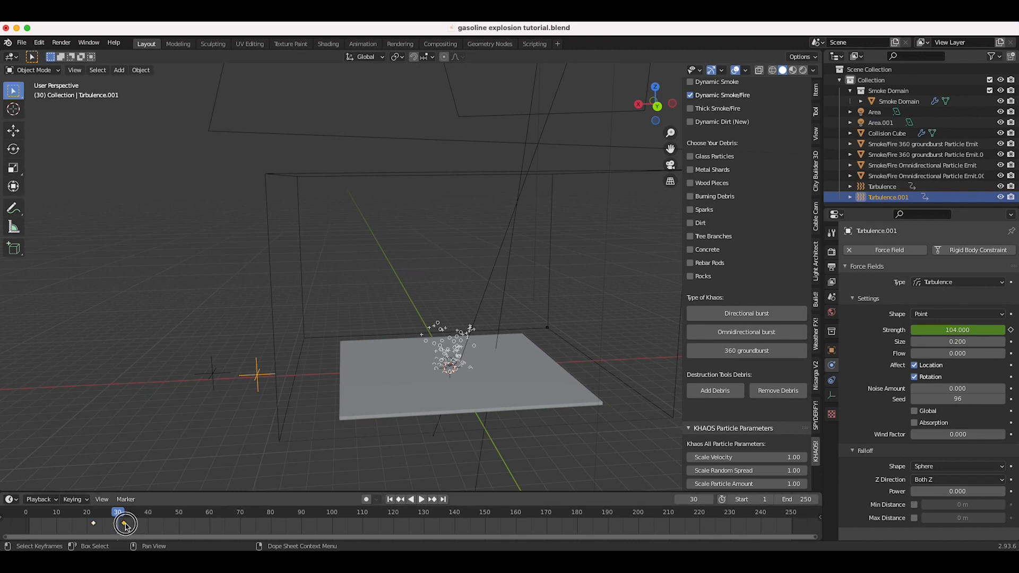
pyautogui.moveTo(125, 526); pyautogui.dragTo(145, 517)
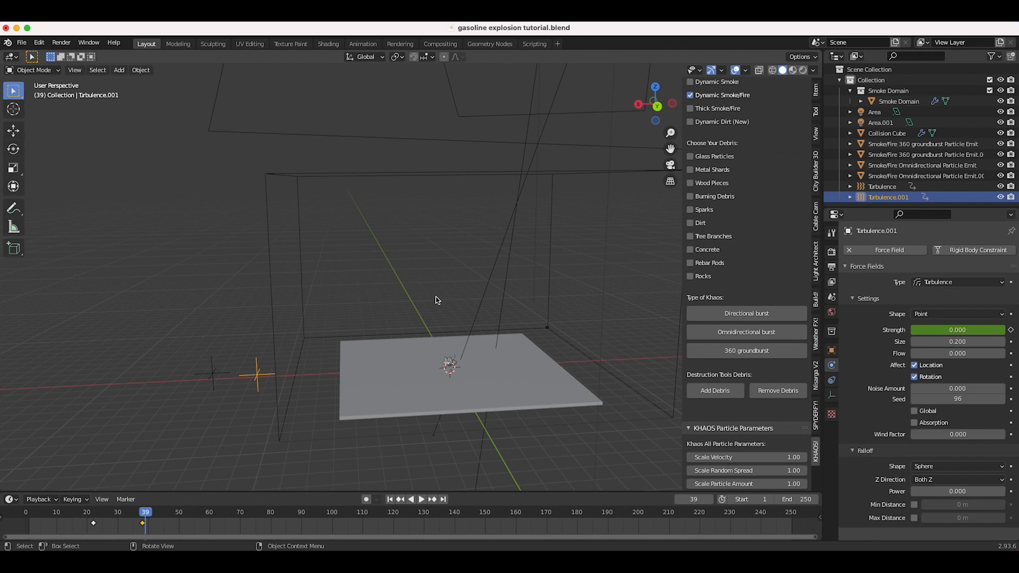
# - Select the smoke domain and bake its fluid data
pyautogui.click(272, 284)
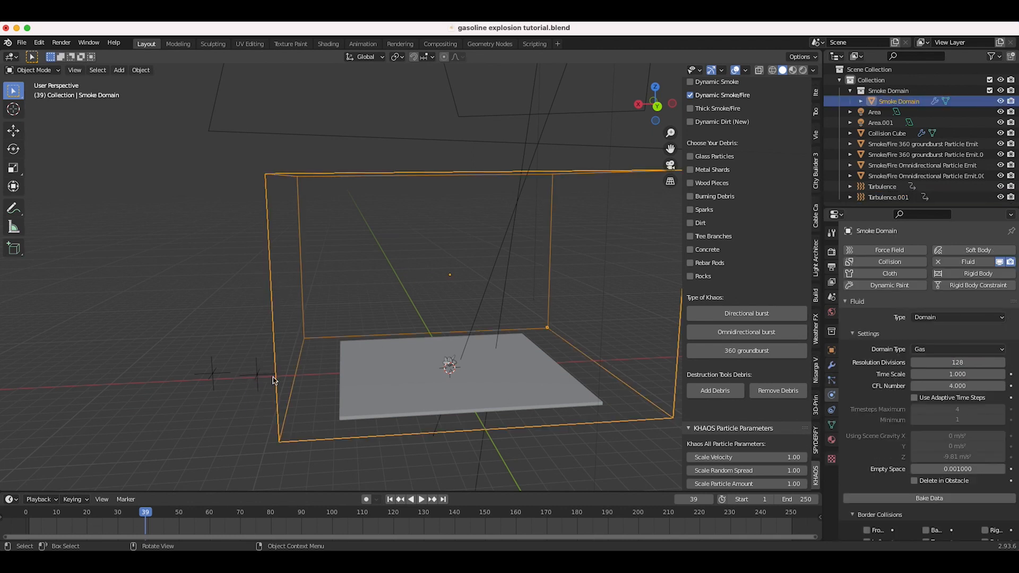
pyautogui.scroll(10, 332, 363)
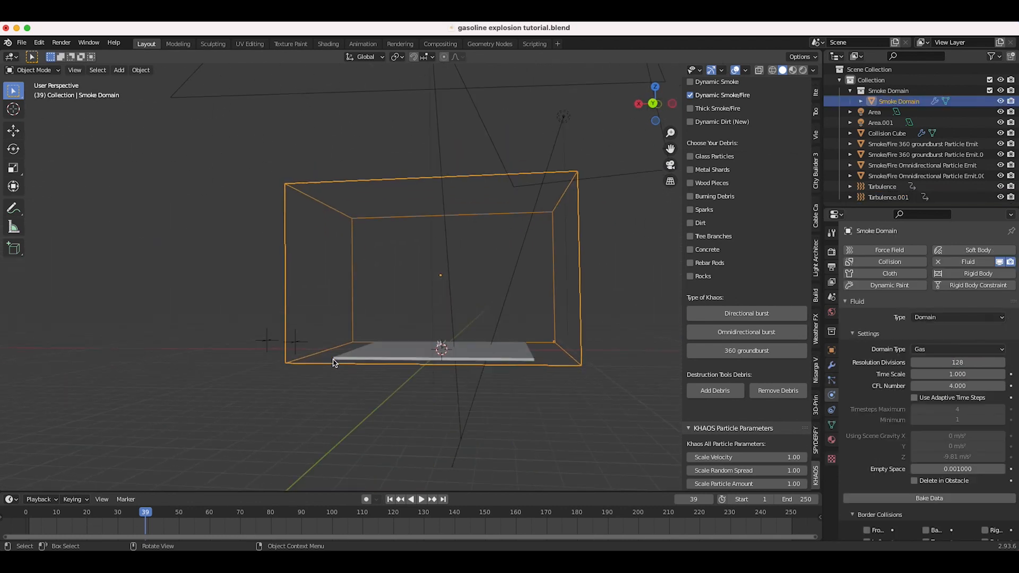
pyautogui.scroll(-5, 333, 363)
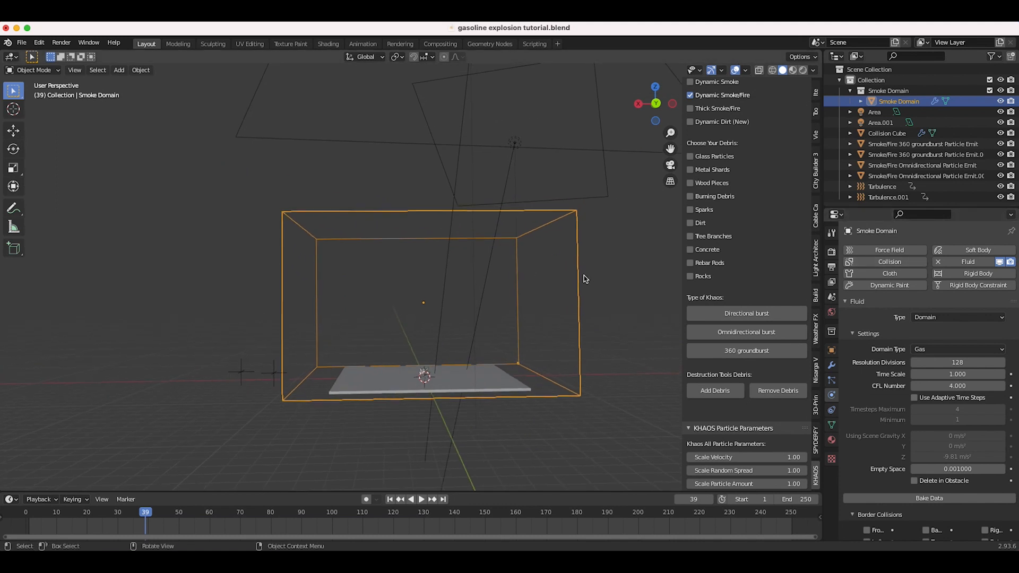
pyautogui.scroll(-3, 873, 420)
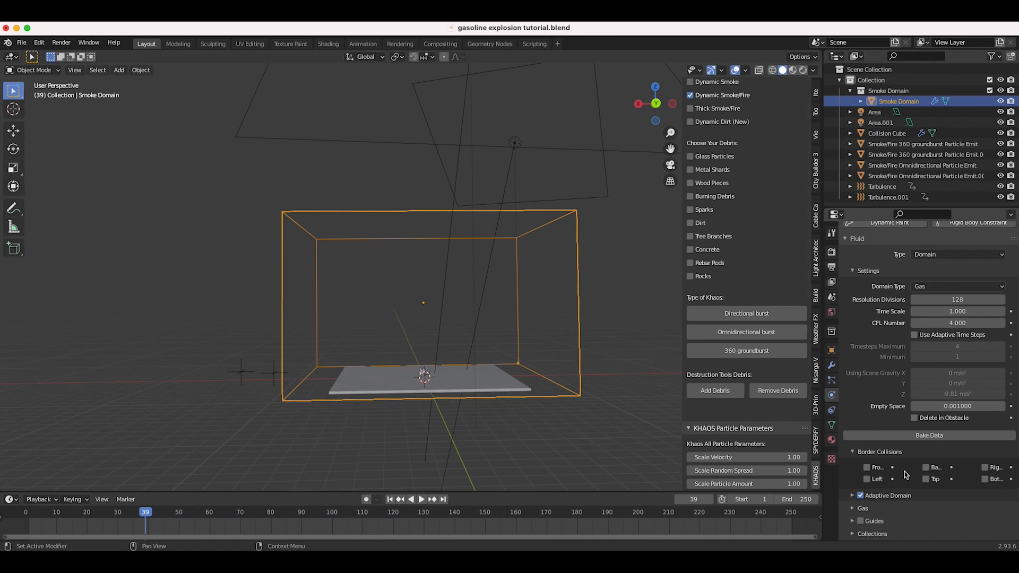
pyautogui.scroll(2, 930, 398)
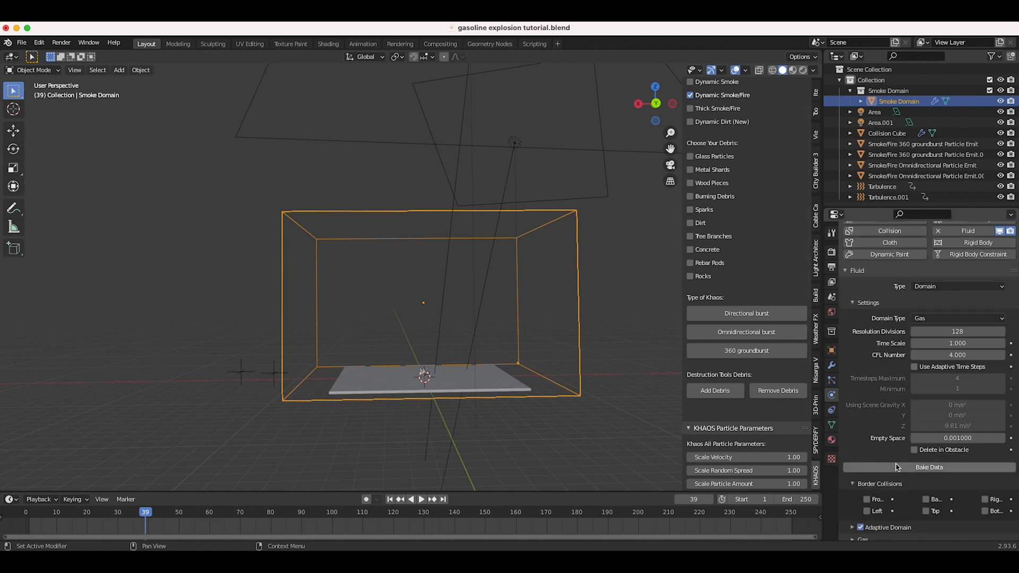
pyautogui.click(928, 467)
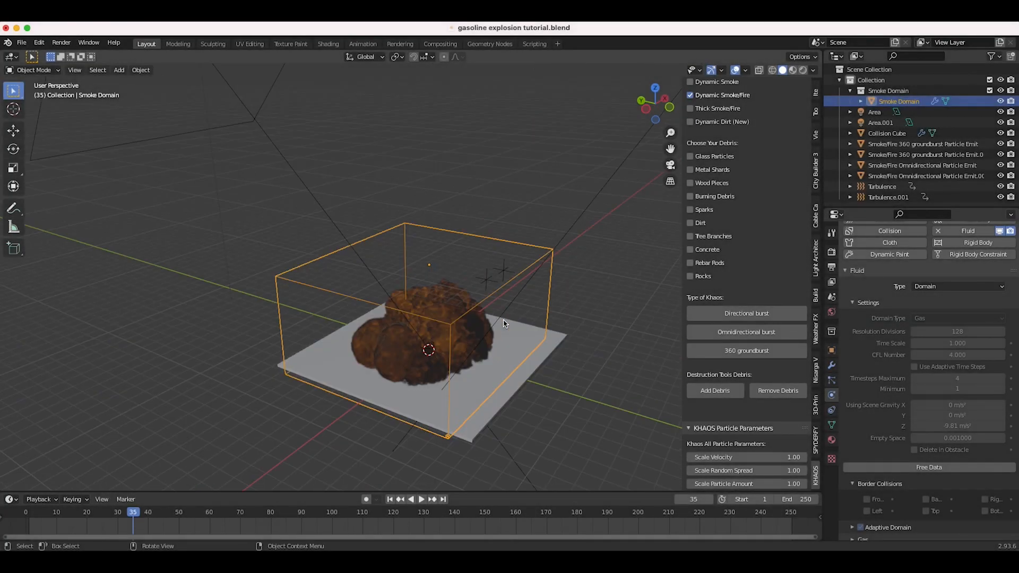
# - Scrub and play through the baked simulation and examine from several angles how the turbulence shapes the explosion
pyautogui.moveTo(503, 324); pyautogui.dragTo(355, 378, button='middle')
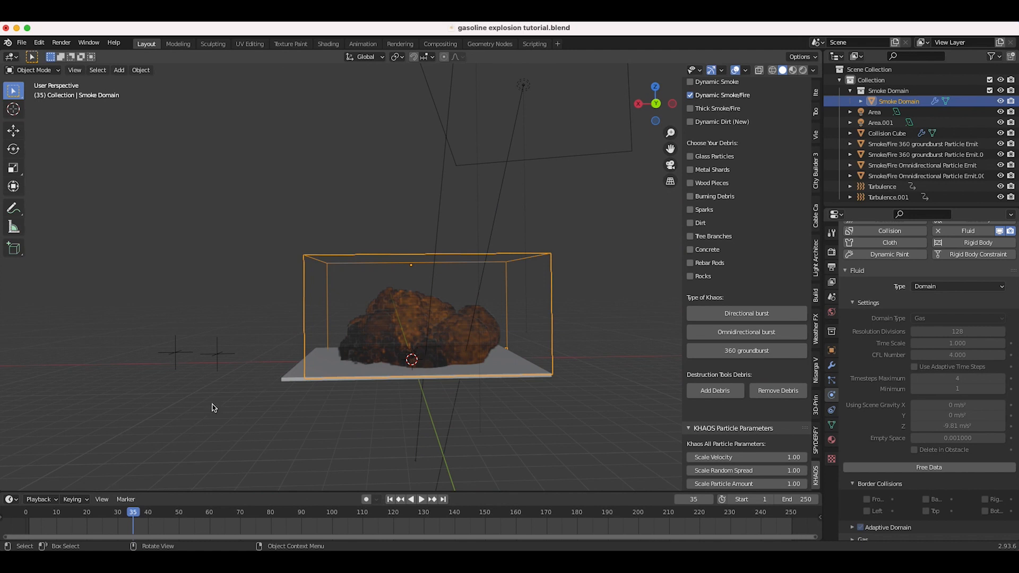
pyautogui.moveTo(111, 514); pyautogui.dragTo(205, 504)
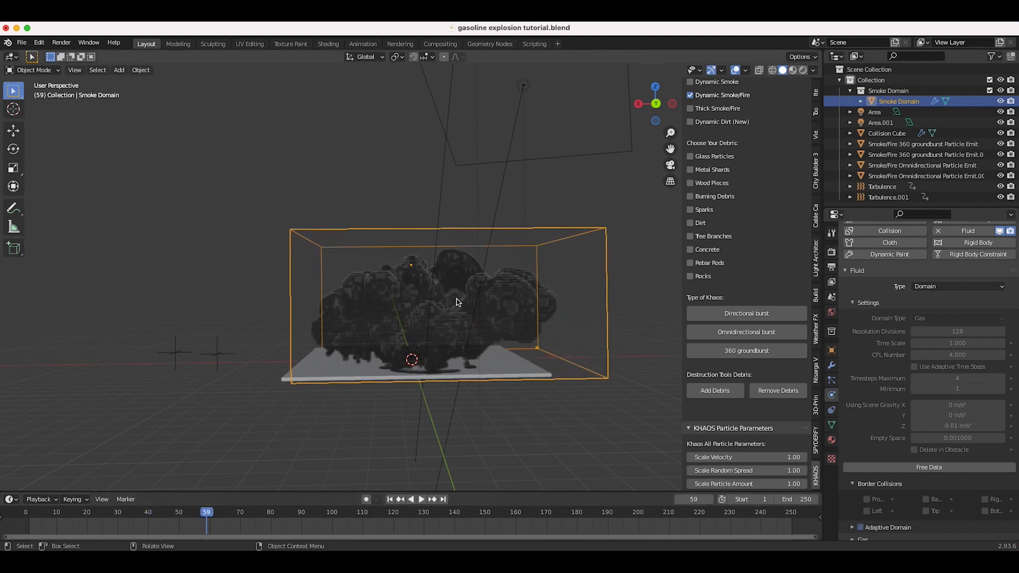
pyautogui.hscroll(-10, 583, 235)
pyautogui.hscroll(-10, 583, 237)
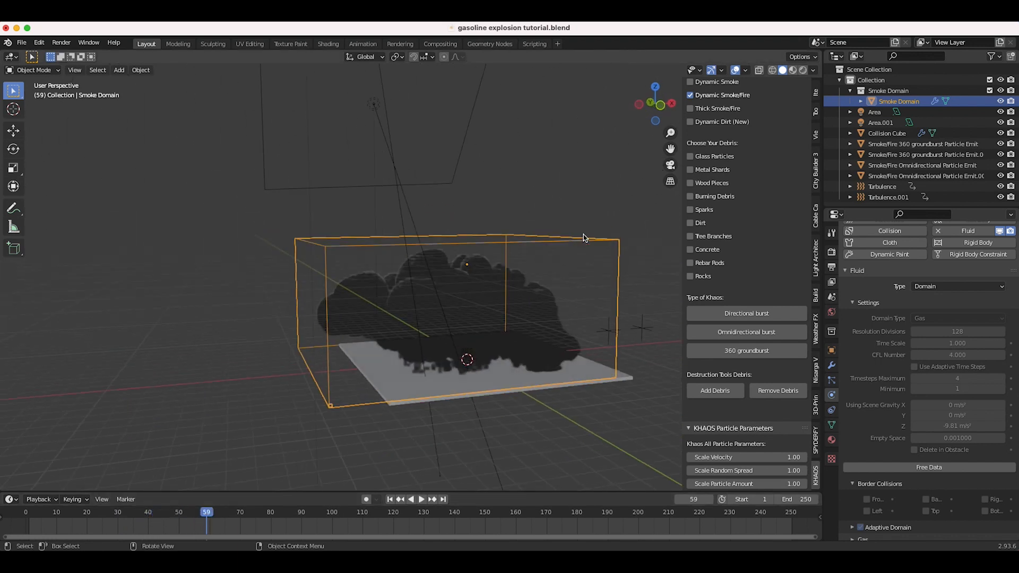
pyautogui.scroll(-3, 467, 303)
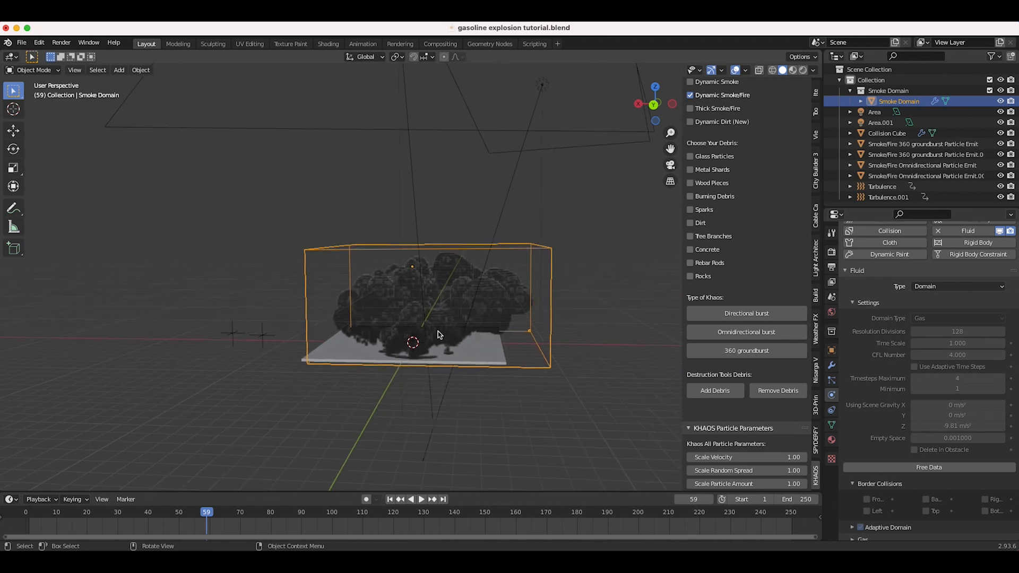
pyautogui.press('space')
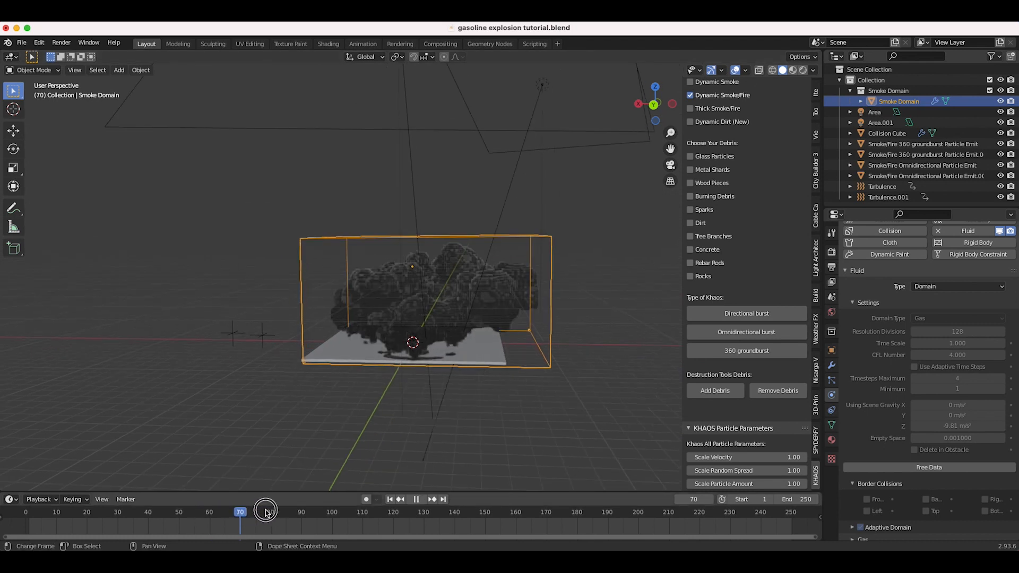
pyautogui.press('space')
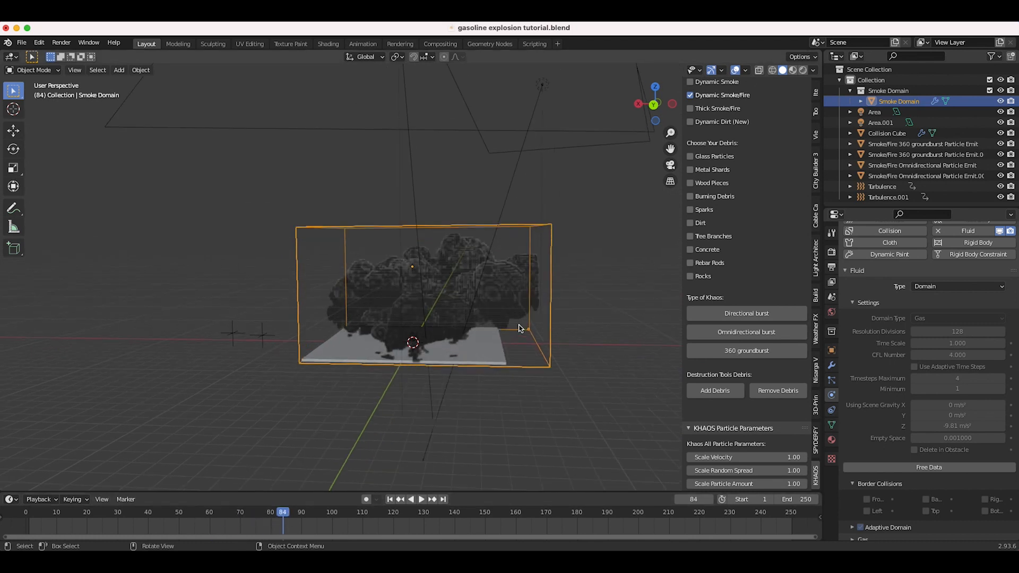
pyautogui.hscroll(-3, 542, 282)
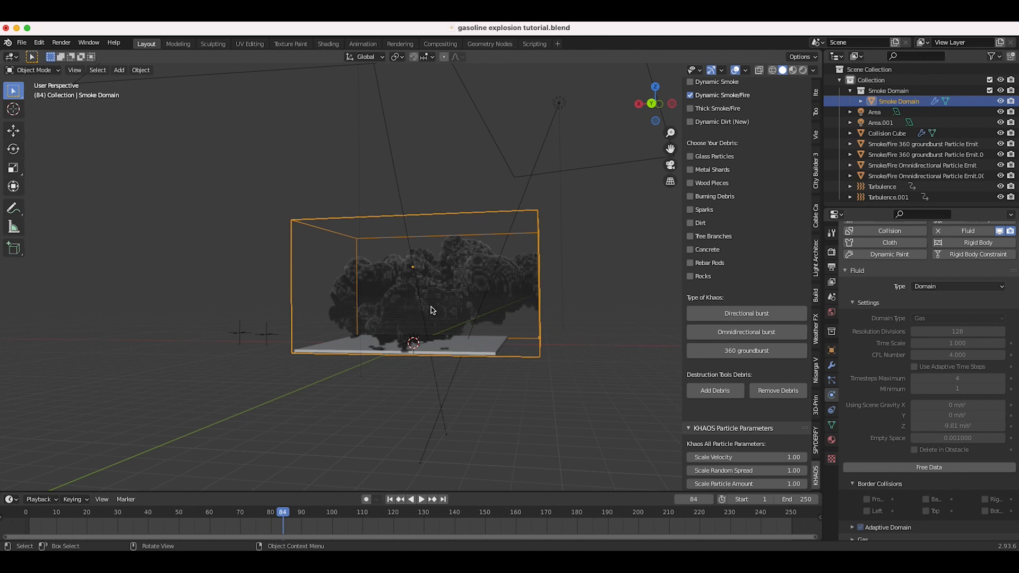
pyautogui.hscroll(-10, 431, 307)
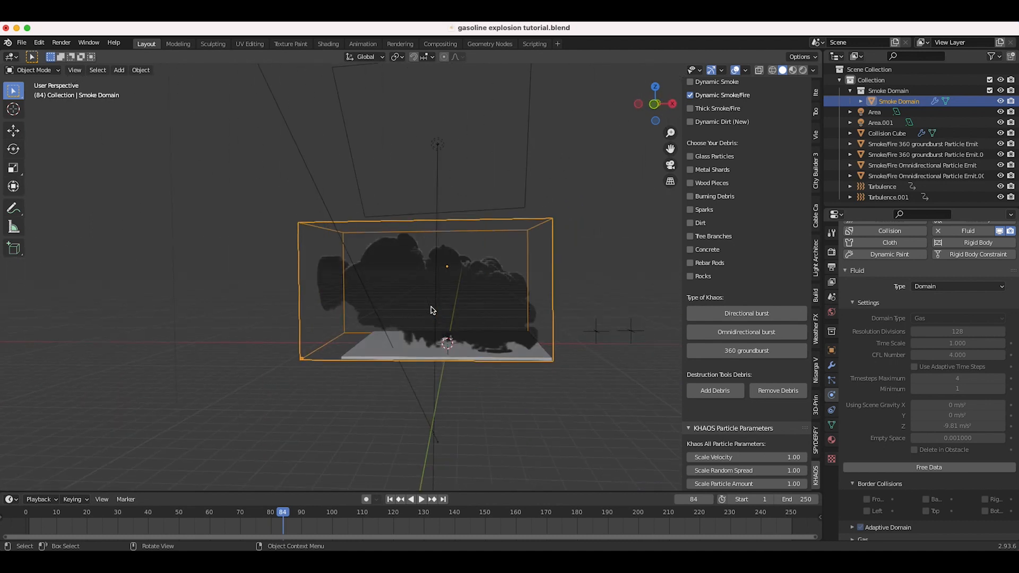
pyautogui.click(100, 513)
pyautogui.click(141, 519)
pyautogui.hscroll(-10, 402, 344)
pyautogui.hscroll(-10, 402, 344)
pyautogui.scroll(5, 402, 345)
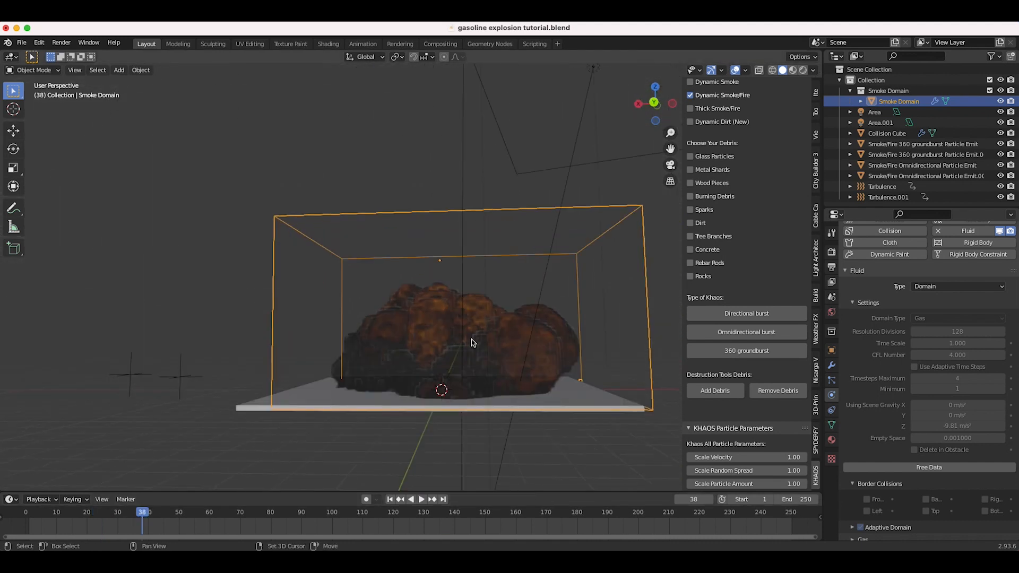
# - Examine the baked explosion from another angle and review the domain's gas, noise and fire settings
pyautogui.keyDown('shift'); pyautogui.hscroll(5, 477, 340); pyautogui.keyUp('shift')
pyautogui.keyDown('shift'); pyautogui.scroll(3, 478, 341); pyautogui.keyUp('shift')
pyautogui.scroll(5, 400, 339)
pyautogui.scroll(-2, 400, 339)
pyautogui.scroll(-10, 852, 476)
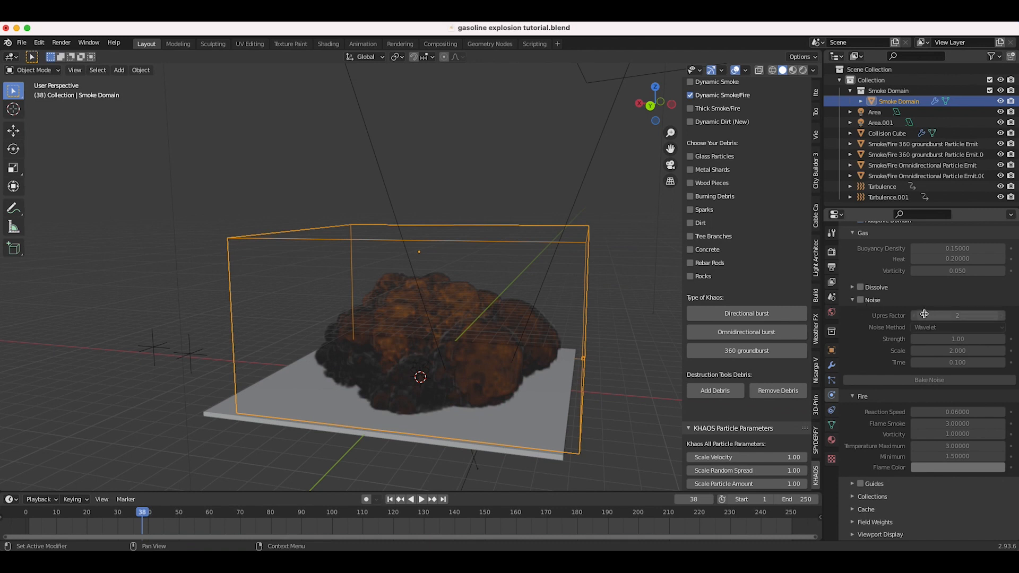
# - Hide the viewport sidebar and set the output resolution scale to 60%
pyautogui.moveTo(424, 397); pyautogui.dragTo(518, 325, button='middle')
pyautogui.press('n')
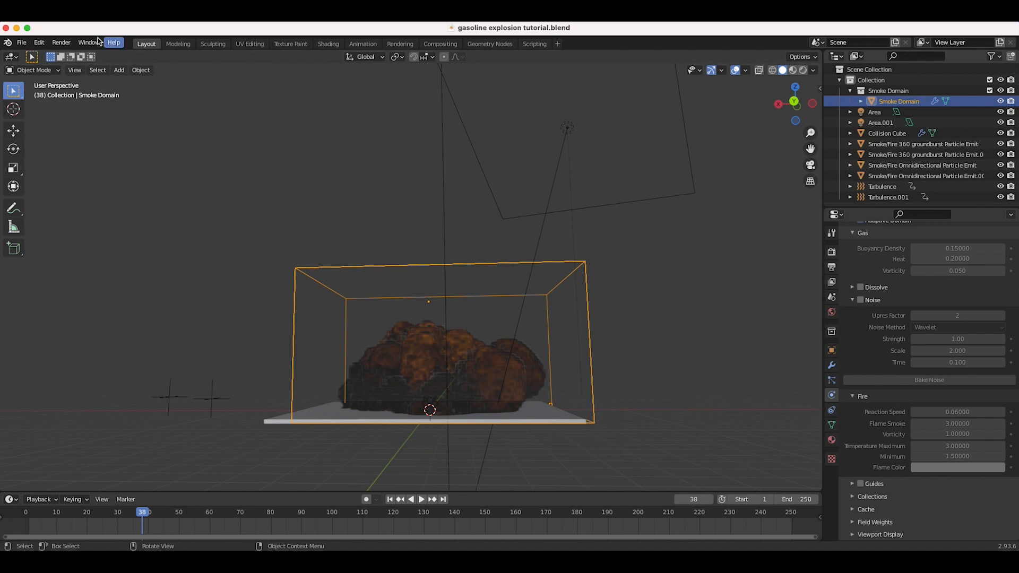
pyautogui.click(74, 70)
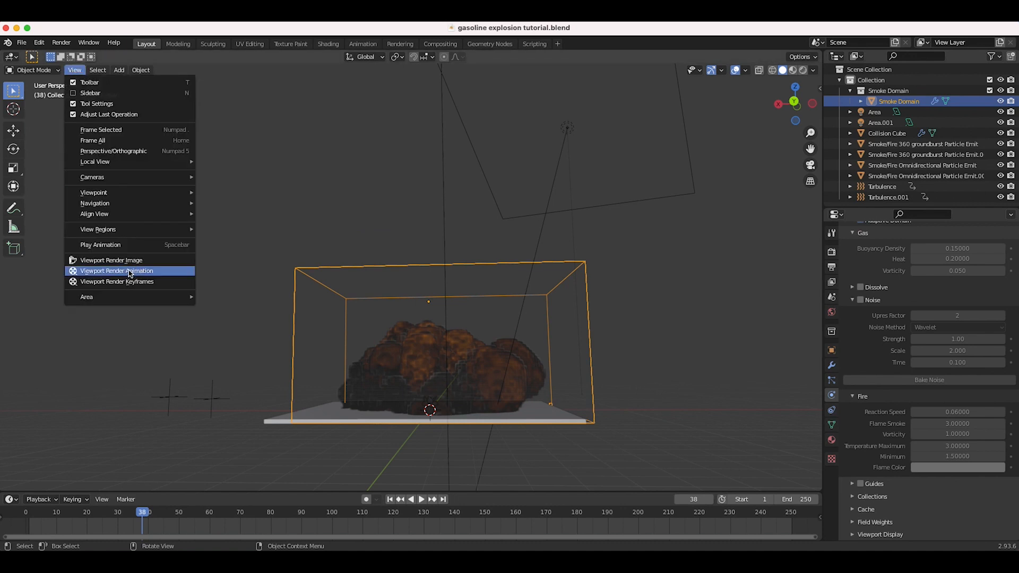
pyautogui.click(831, 252)
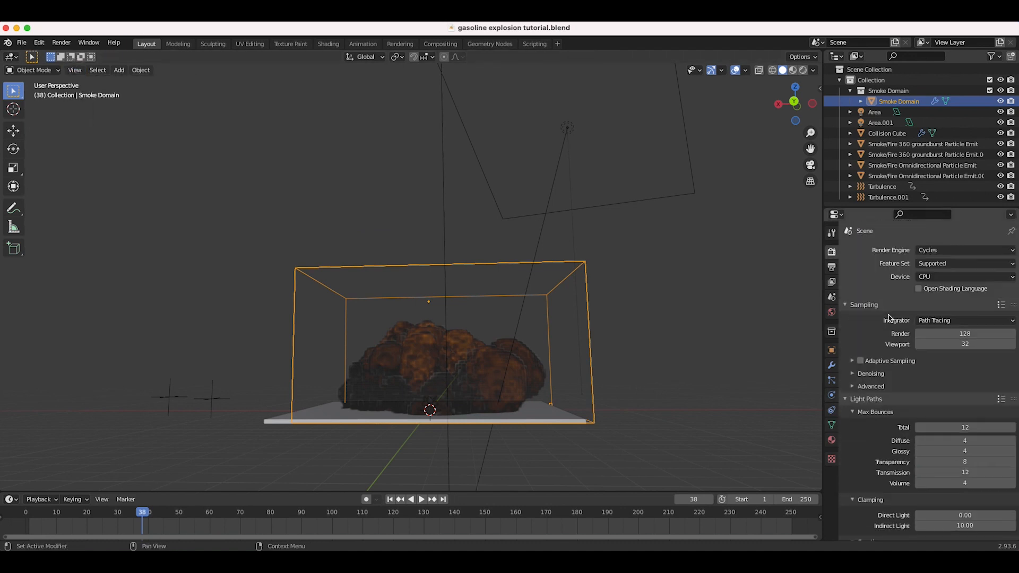
pyautogui.click(831, 266)
pyautogui.click(968, 284)
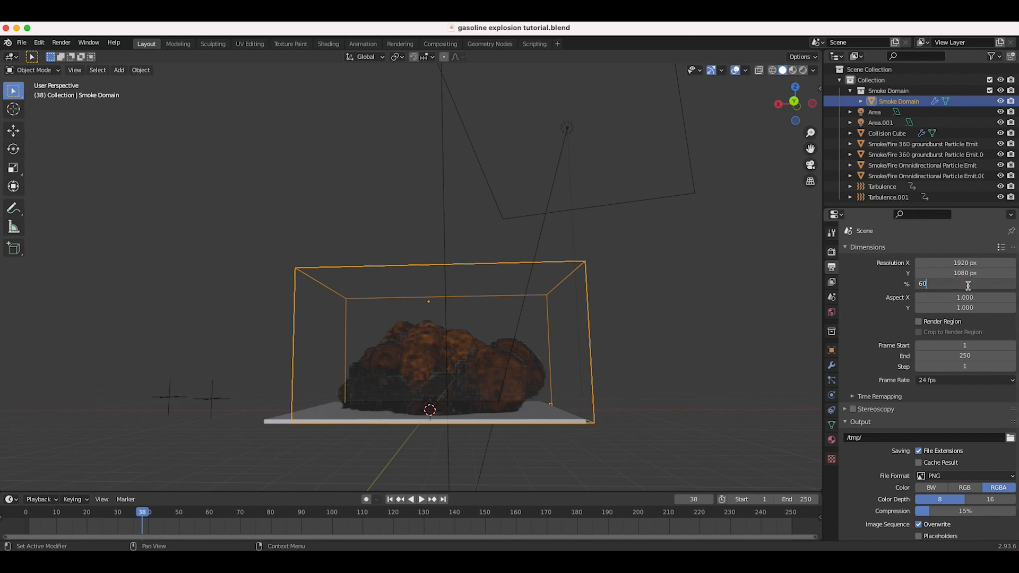
pyautogui.press('Return')
pyautogui.click(175, 154)
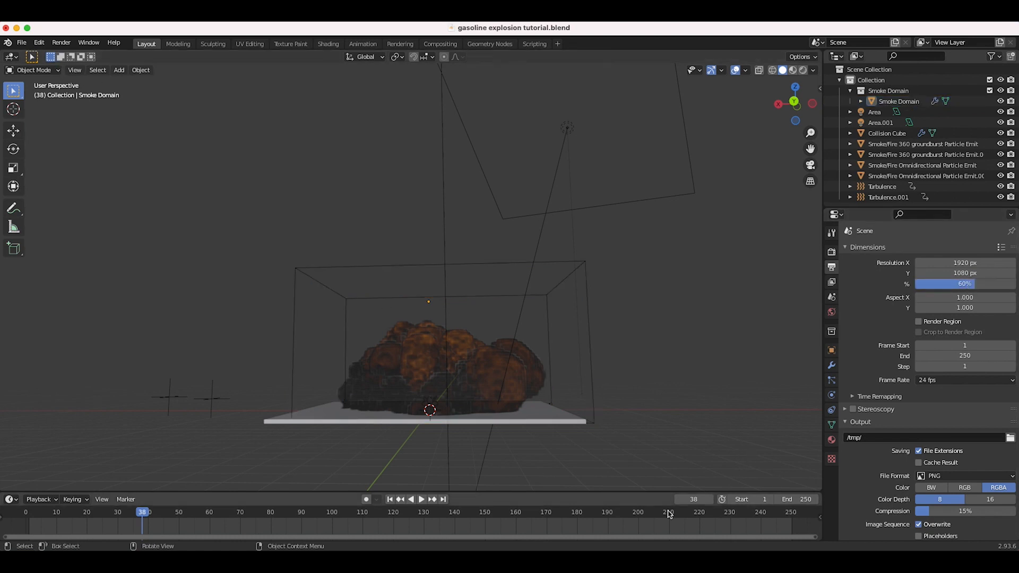
# - Set the animation's end frame to 130
pyautogui.click(797, 499)
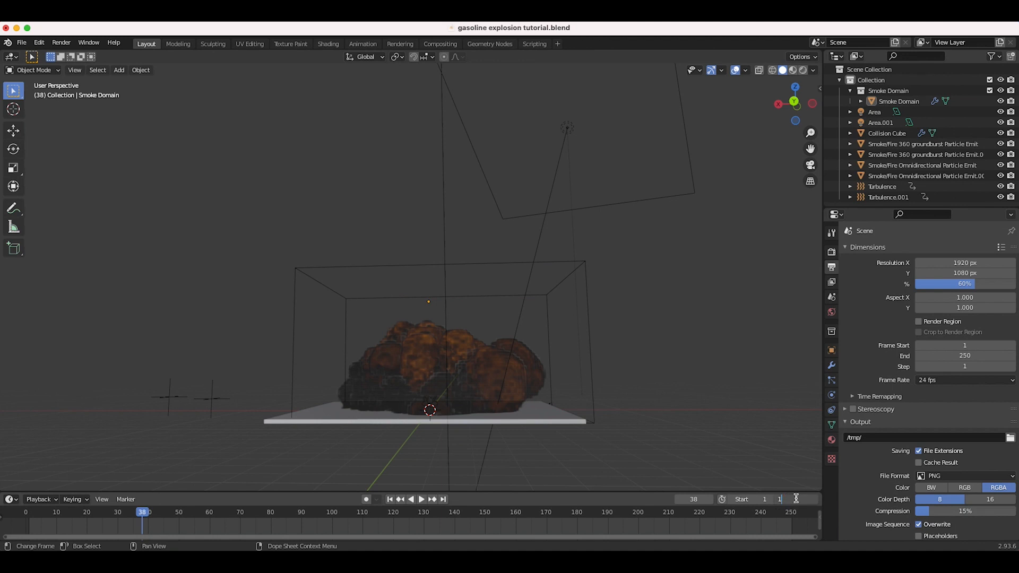
pyautogui.write('130')
pyautogui.press('Return')
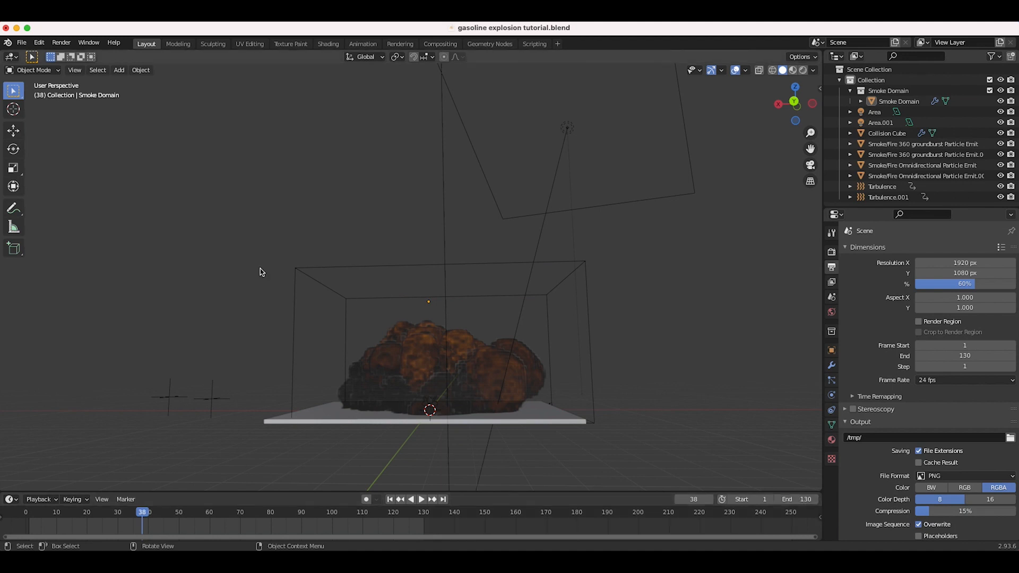
# - Run a viewport render of the animation and close the render window
pyautogui.click(75, 71)
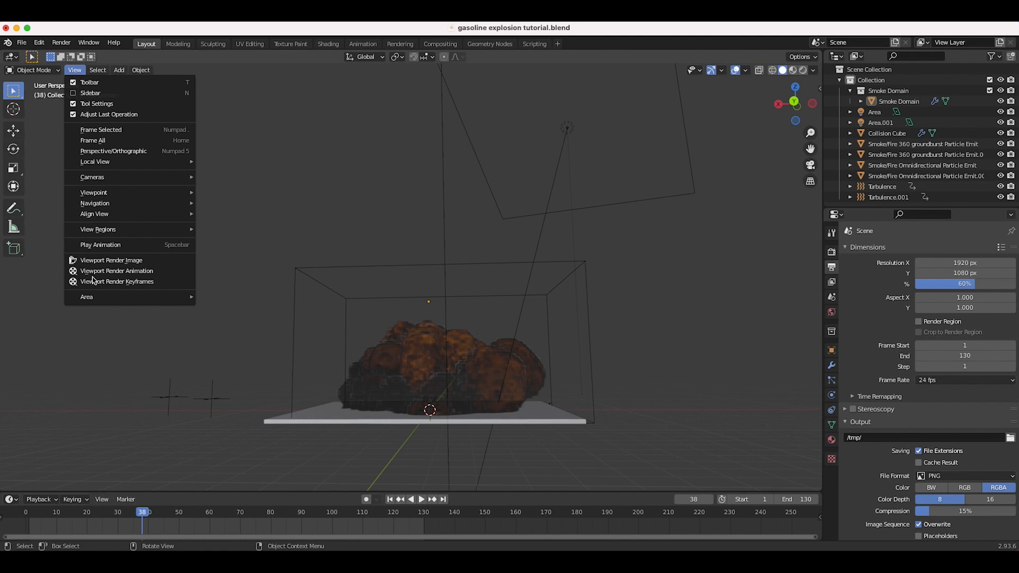
pyautogui.click(114, 269)
pyautogui.moveTo(279, 197); pyautogui.dragTo(411, 106)
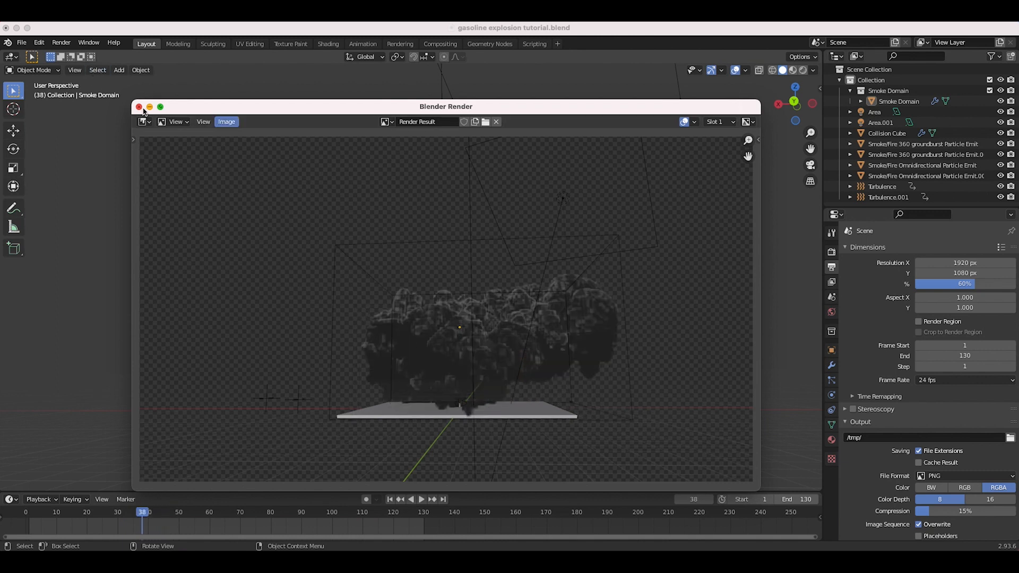
pyautogui.click(139, 107)
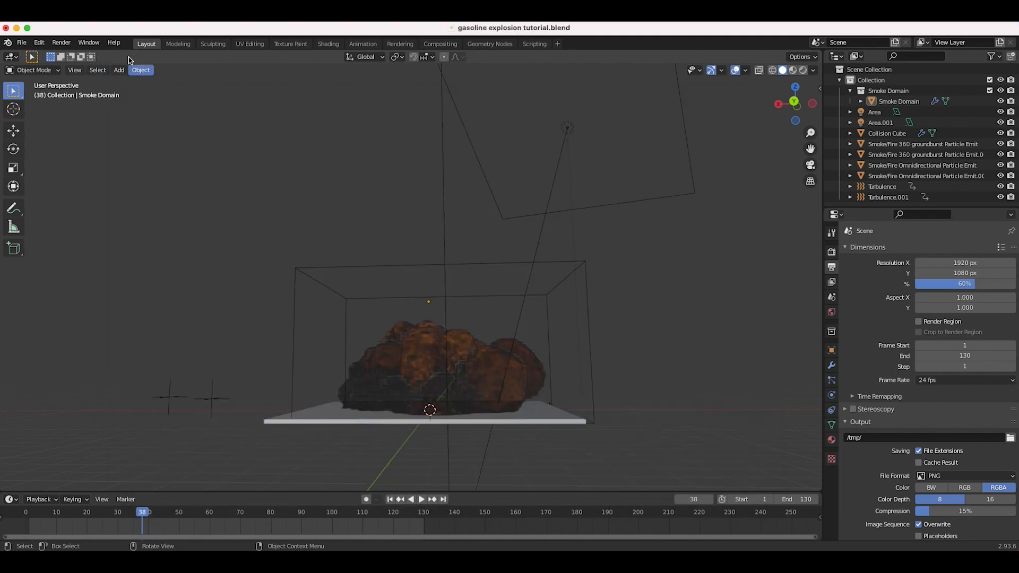
# - Play back the rendered preview animation to check the explosion's motion, and close the player
pyautogui.click(62, 44)
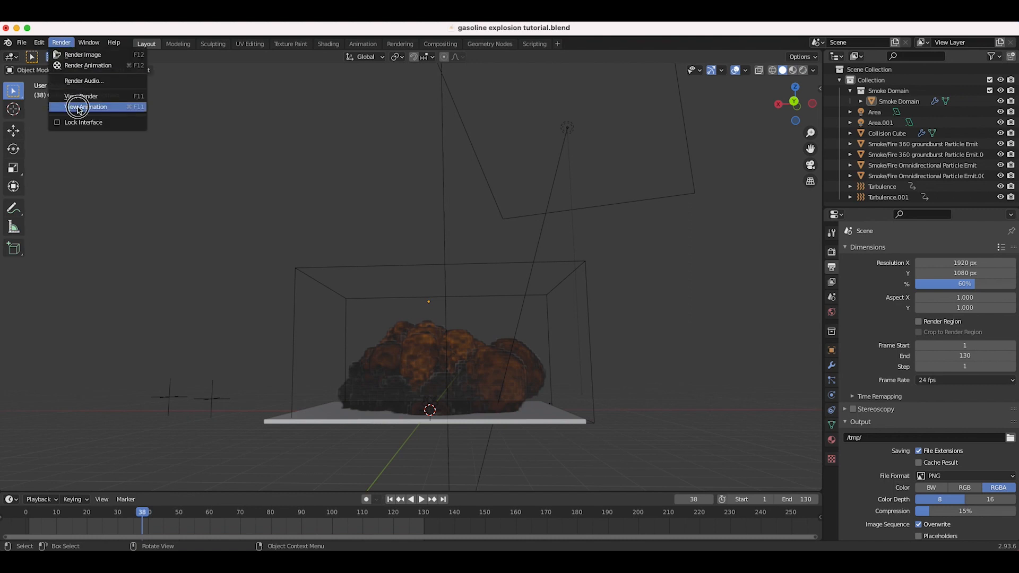
pyautogui.click(79, 109)
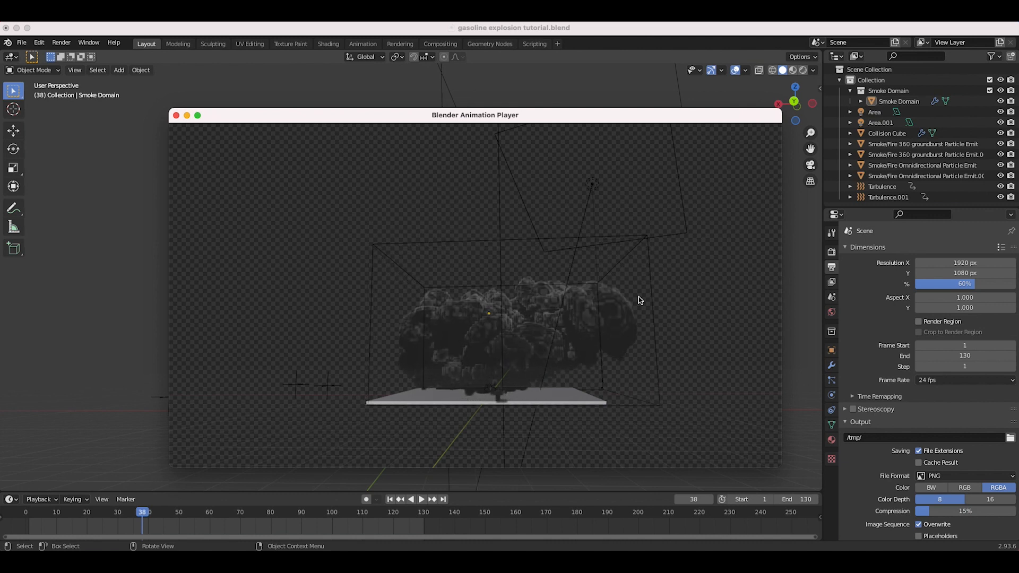
pyautogui.click(177, 116)
# - Select the smoke domain and free its baked fluid data
pyautogui.click(491, 370)
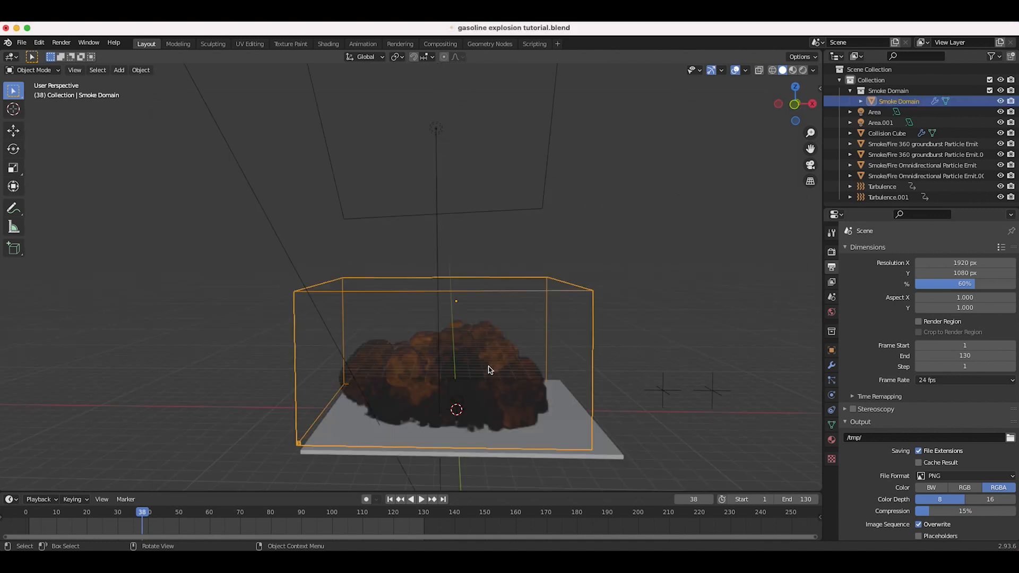
pyautogui.click(832, 395)
pyautogui.scroll(-7, 911, 287)
pyautogui.scroll(3, 911, 287)
pyautogui.click(908, 396)
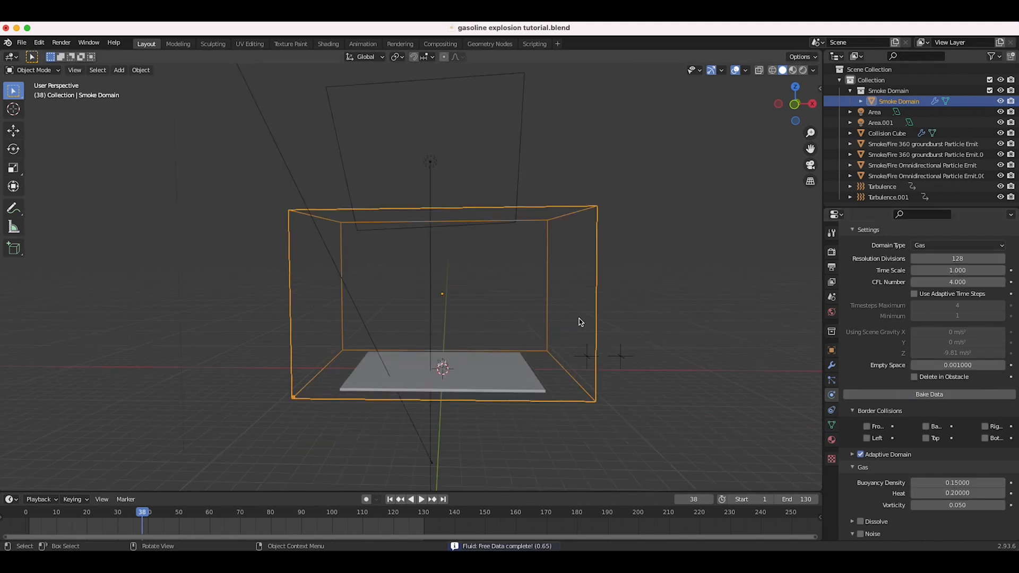
# - Scale the smoke domain by 1.2 and raise it so its base lines up with the collision ground
pyautogui.press('s')
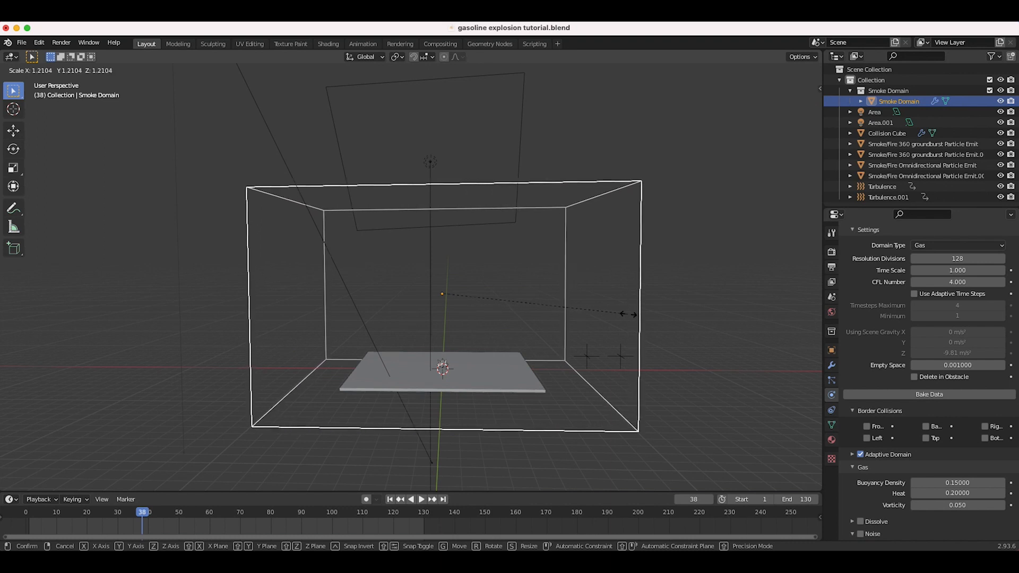
pyautogui.write('1.2')
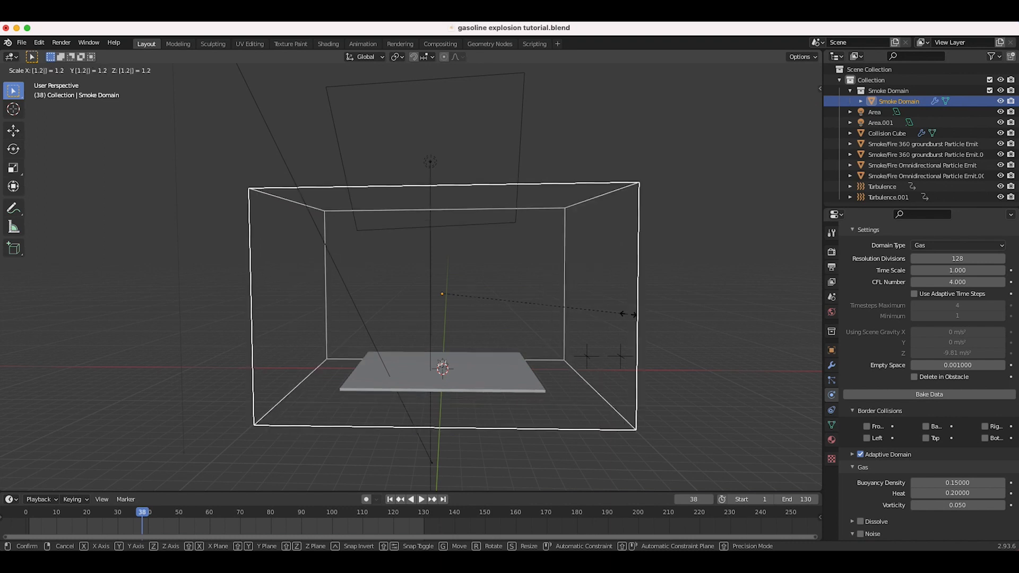
pyautogui.press('Return')
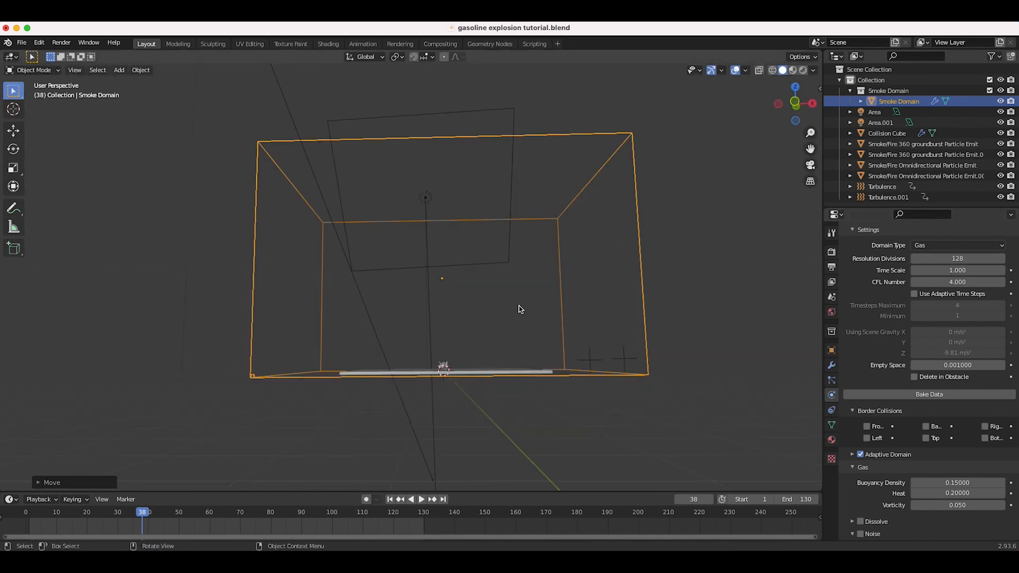
pyautogui.hscroll(-5, 405, 308)
pyautogui.hscroll(-2, 405, 308)
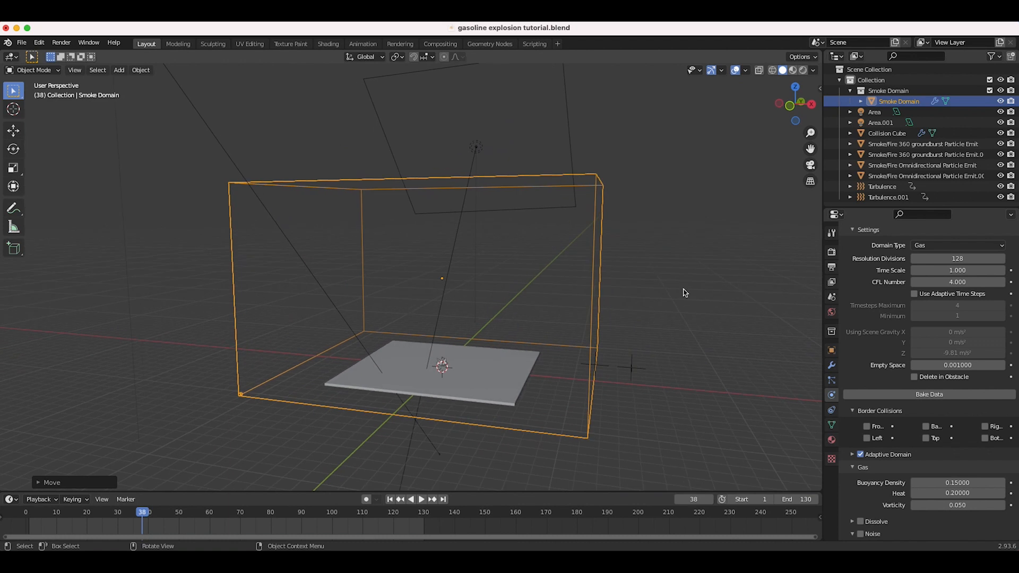
# - Set the smoke domain's resolution divisions to 154 and turn off Adaptive Domain
pyautogui.click(948, 257)
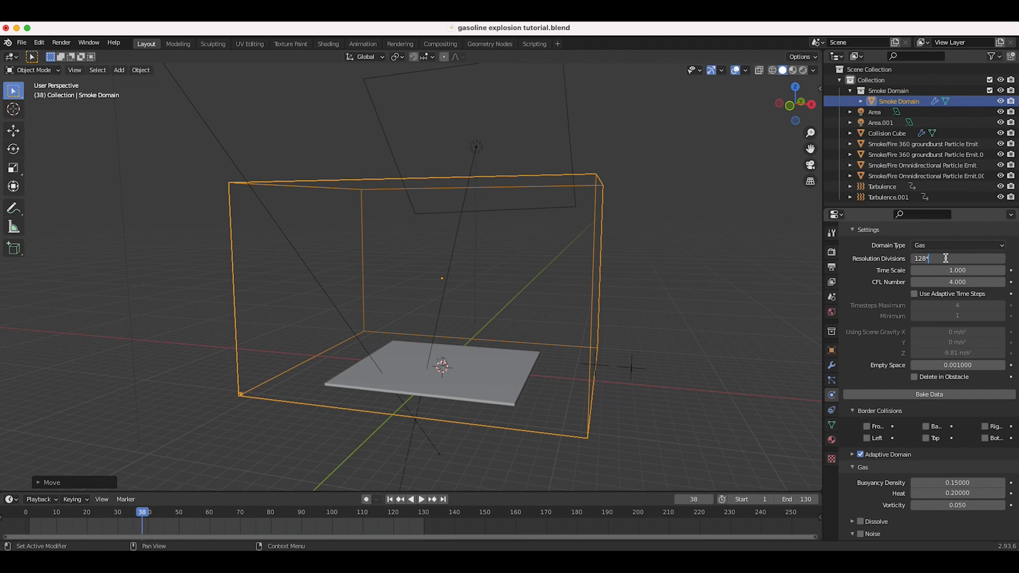
pyautogui.press('Return')
pyautogui.moveTo(513, 346); pyautogui.dragTo(510, 348, button='middle')
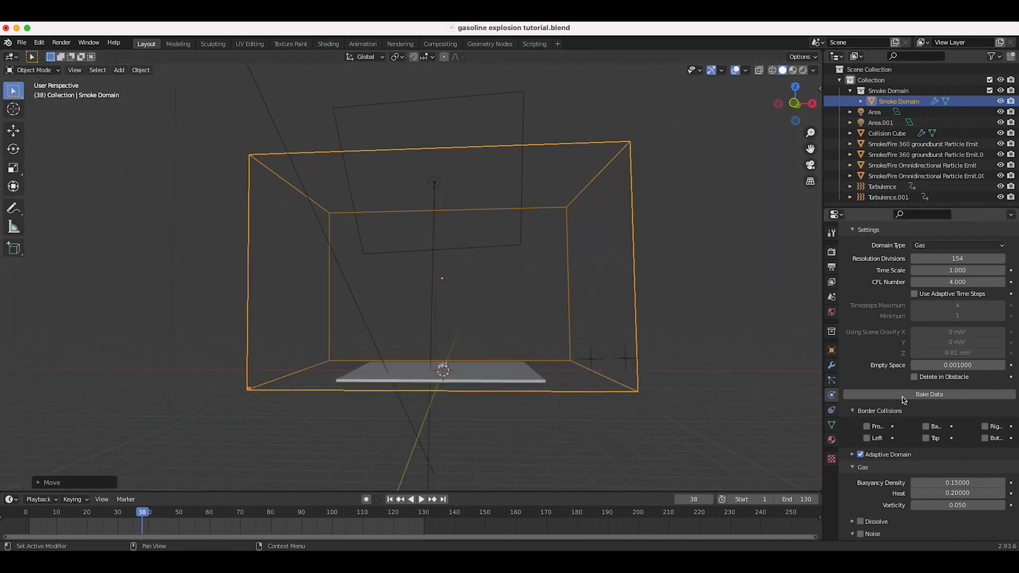
pyautogui.click(861, 454)
pyautogui.click(853, 468)
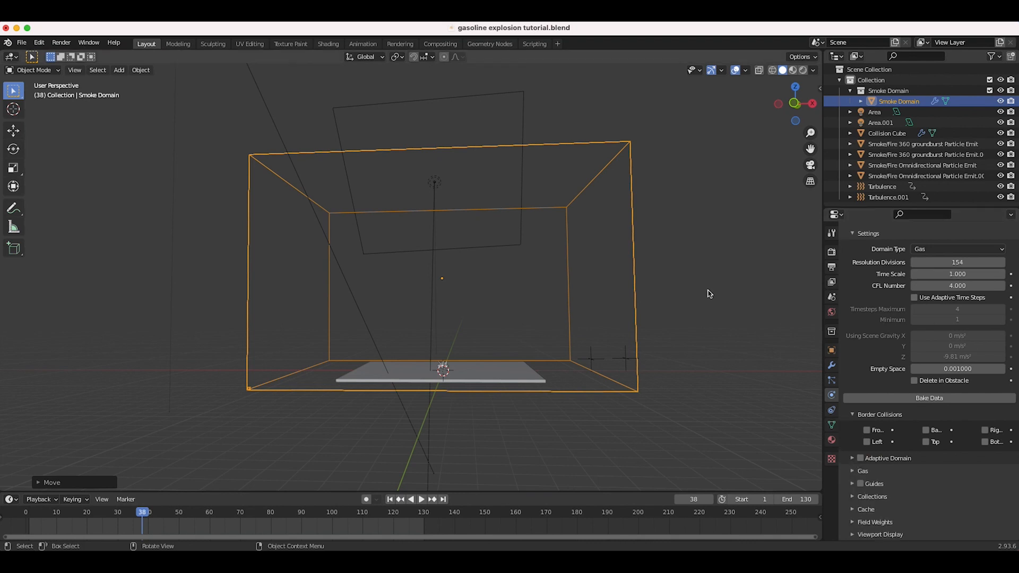
# - Save the file and bake the enlarged smoke domain's fluid data
pyautogui.click(21, 42)
pyautogui.click(37, 112)
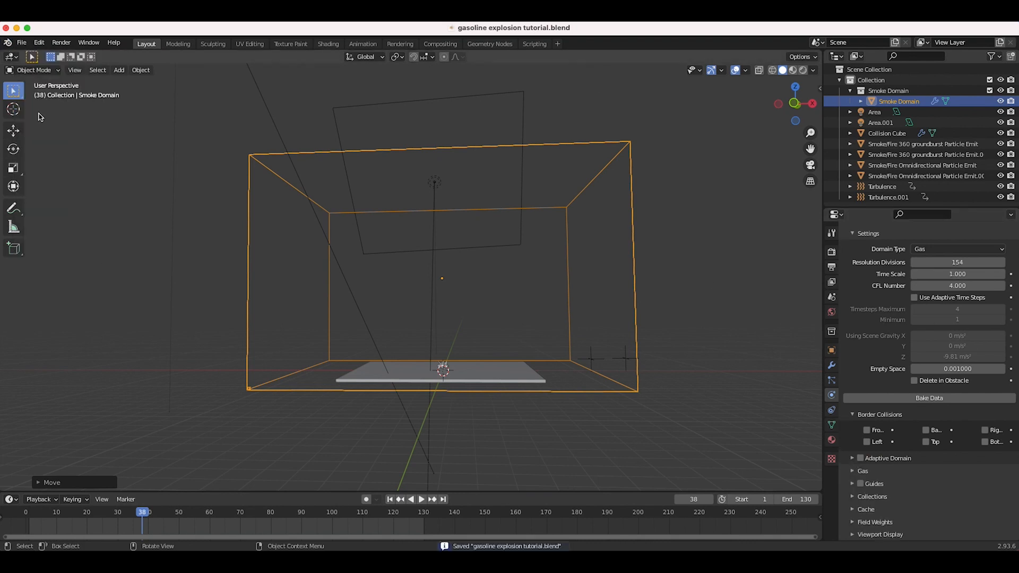
pyautogui.click(926, 398)
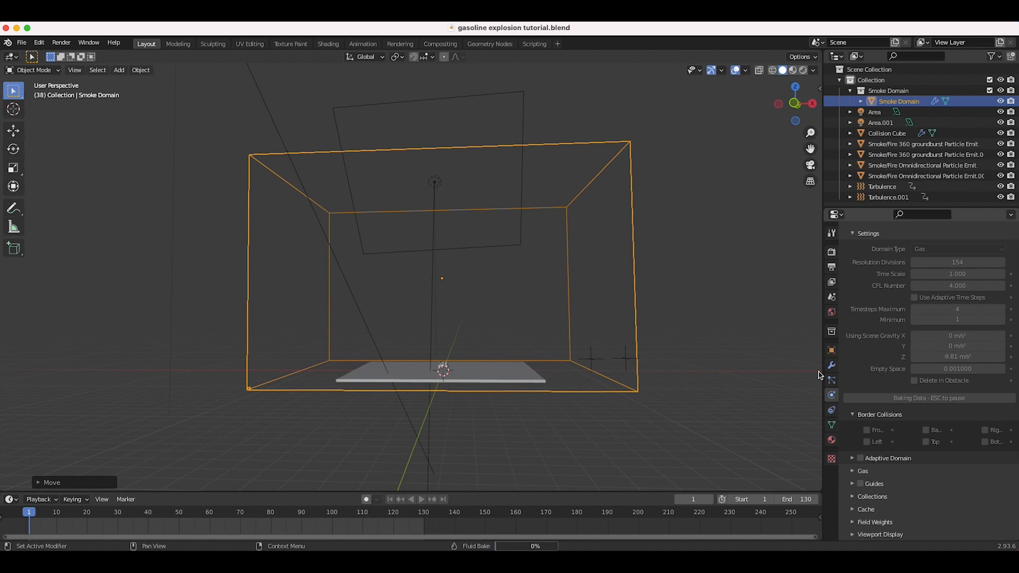
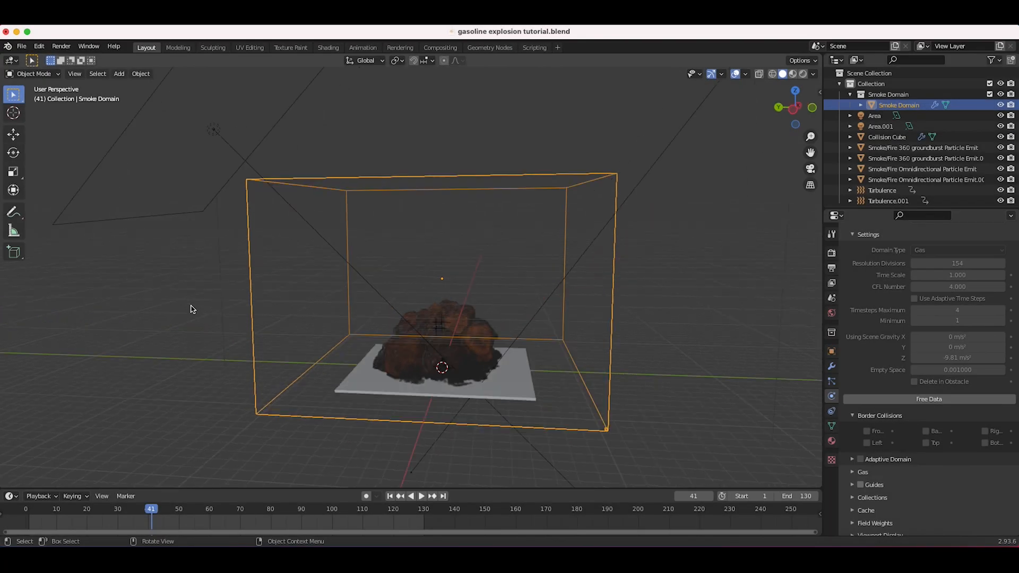
# - Move to frame 90 and examine from several angles how the smoke fills the enlarged domain
pyautogui.moveTo(238, 321); pyautogui.dragTo(235, 334, button='middle')
pyautogui.hscroll(-5, 235, 334)
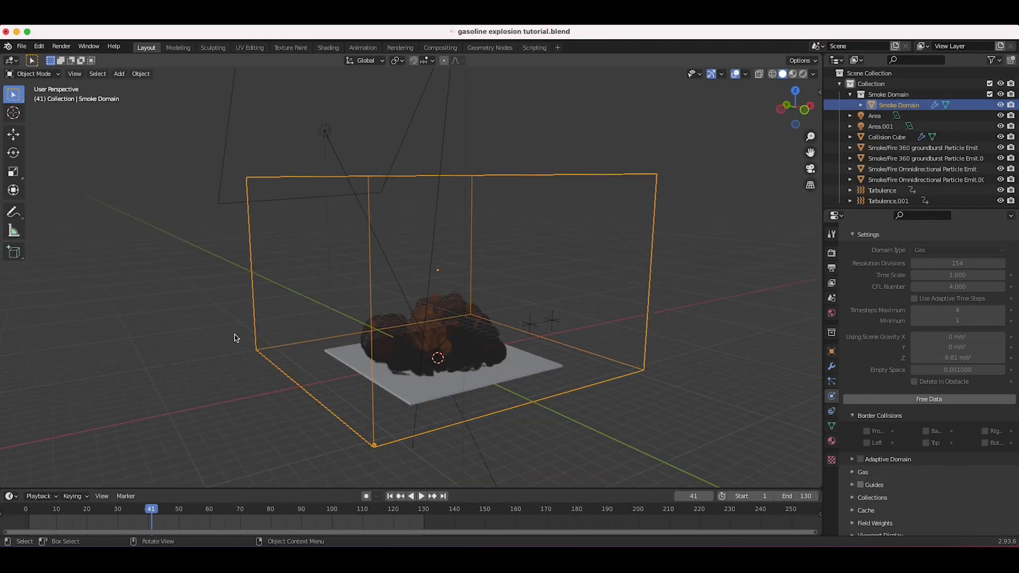
pyautogui.scroll(5, 234, 335)
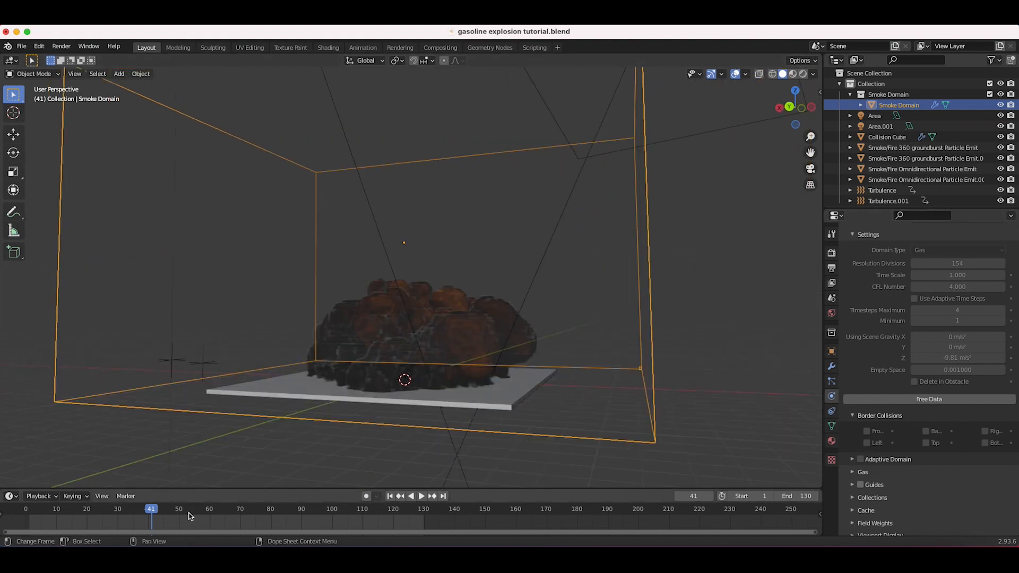
pyautogui.moveTo(178, 510); pyautogui.dragTo(301, 508)
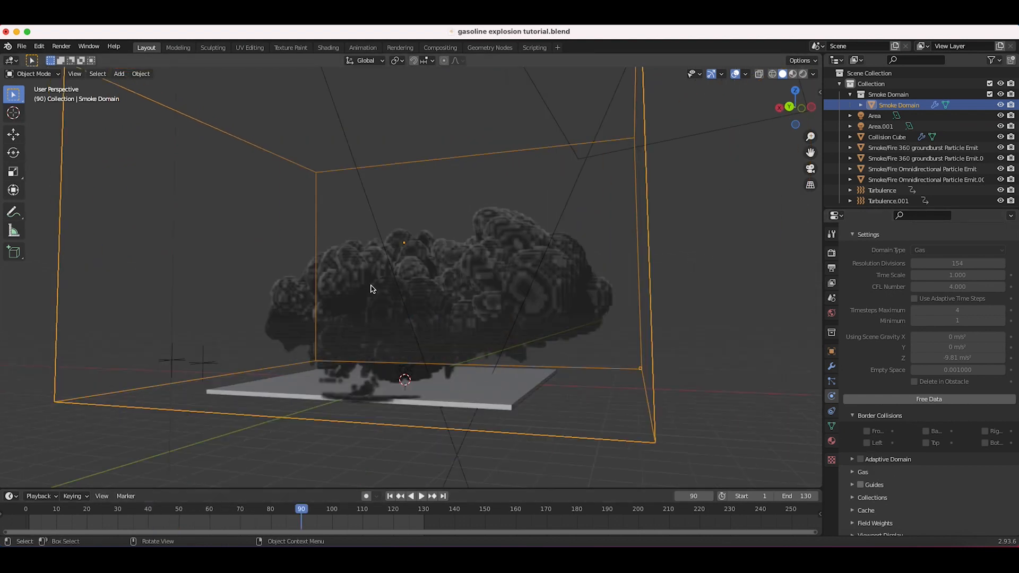
pyautogui.hscroll(10, 373, 289)
pyautogui.scroll(-5, 373, 289)
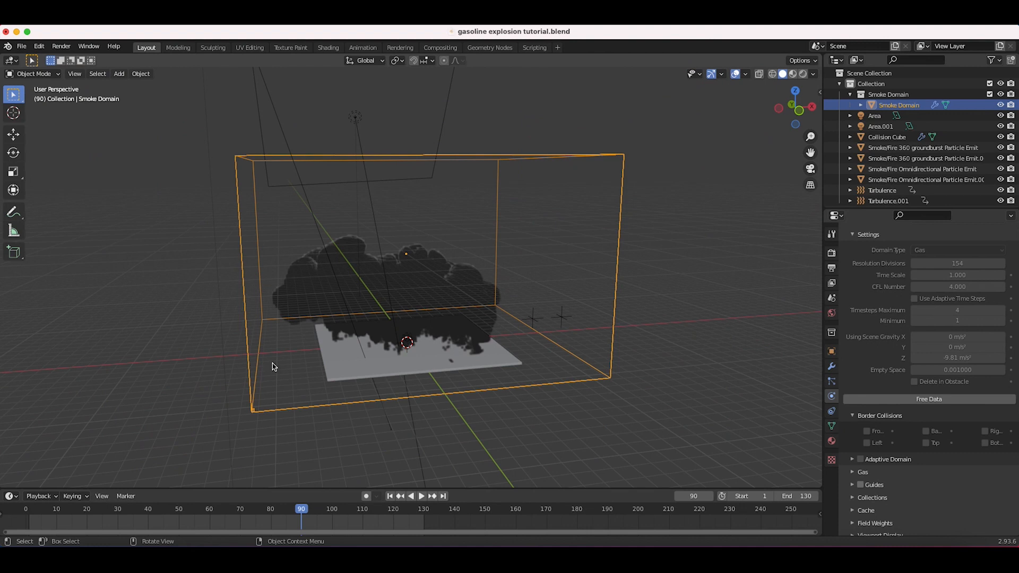
pyautogui.hscroll(-8, 272, 363)
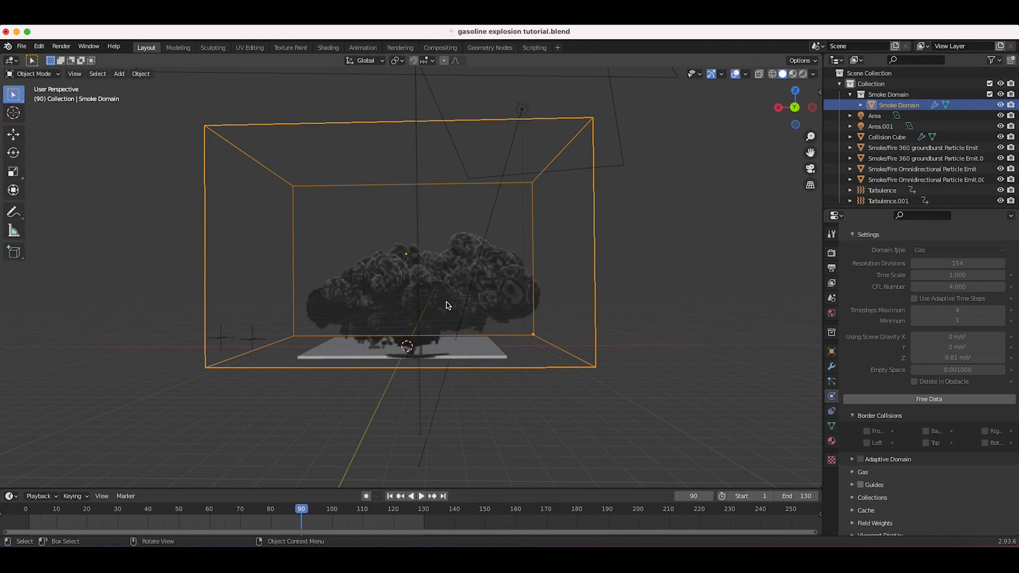
pyautogui.hscroll(10, 406, 298)
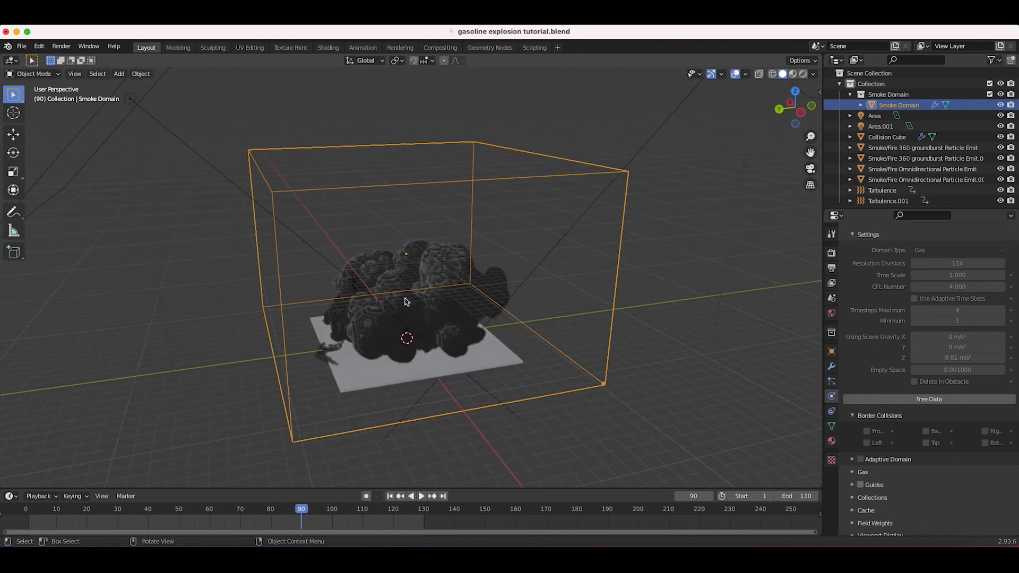
pyautogui.hscroll(-10, 419, 295)
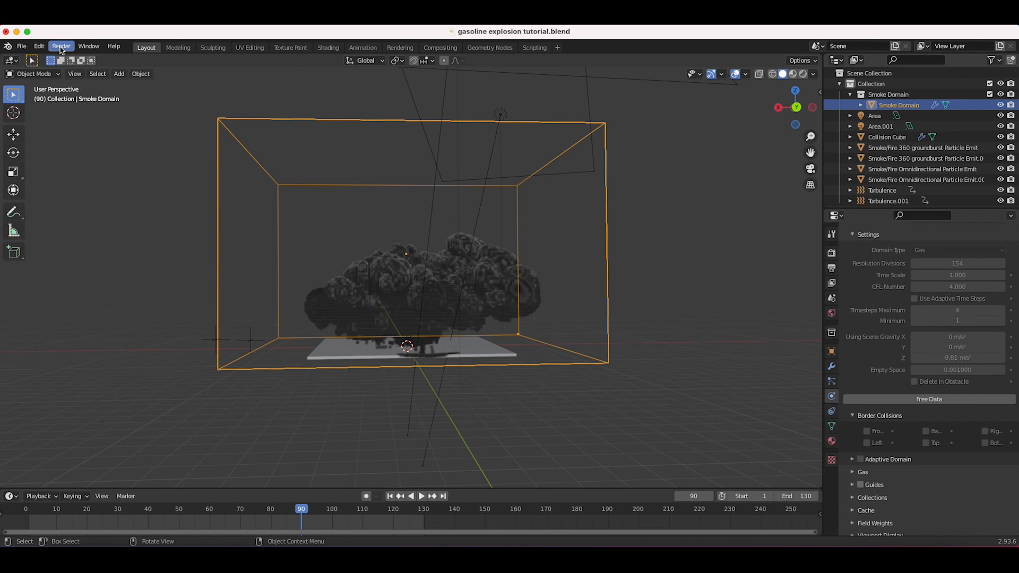
# - Save the file with the new bake
pyautogui.click(21, 46)
pyautogui.click(33, 116)
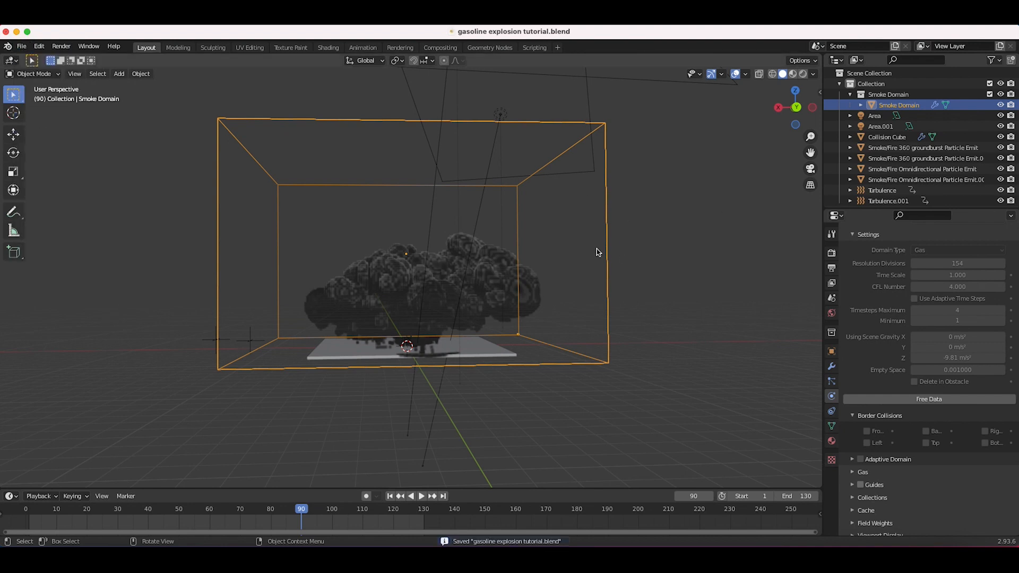
# - Expand the smoke domain's Gas and Noise settings and enable Noise
pyautogui.scroll(-1, 905, 338)
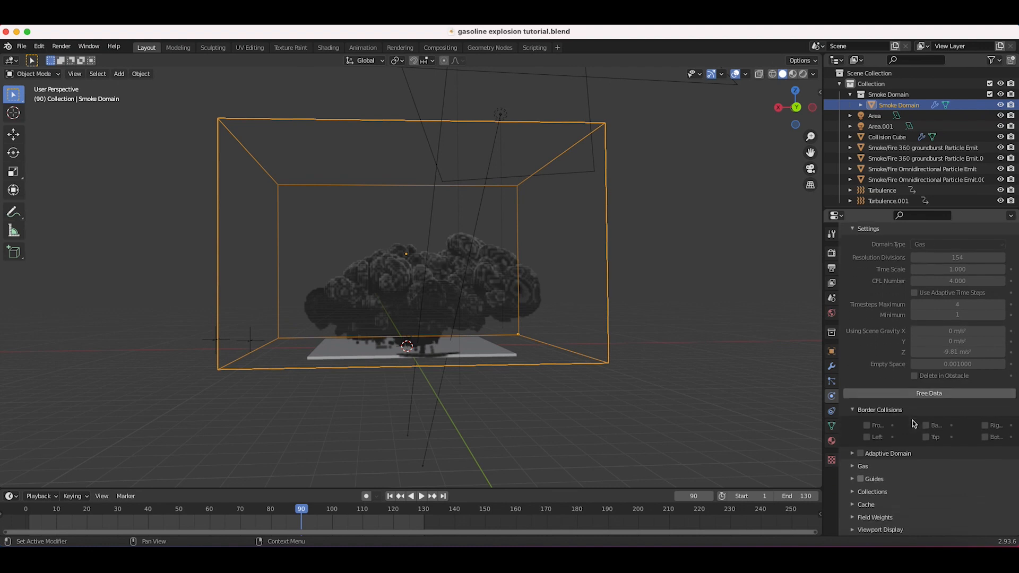
pyautogui.click(862, 466)
pyautogui.scroll(-6, 870, 424)
pyautogui.click(876, 393)
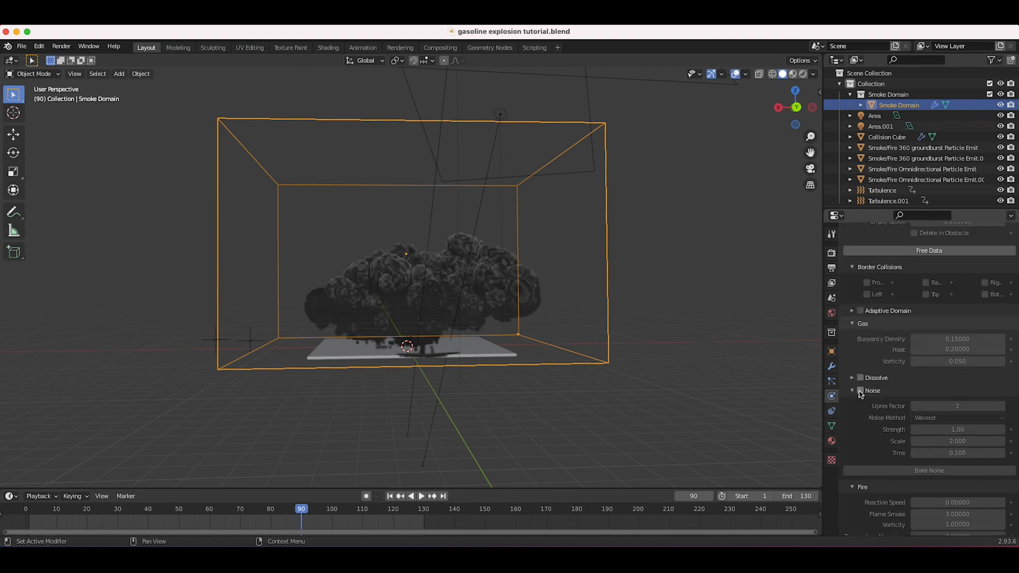
pyautogui.click(861, 392)
pyautogui.scroll(-1, 934, 395)
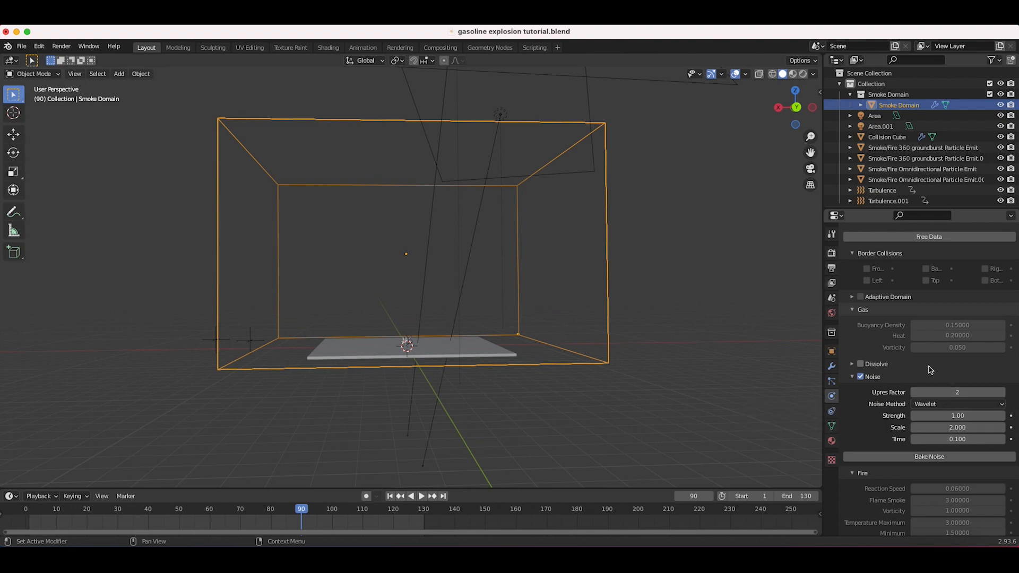
# - Raise the smoke domain's noise Upres Factor to 4 and bake the noise
pyautogui.scroll(10, 900, 318)
pyautogui.scroll(2, 900, 319)
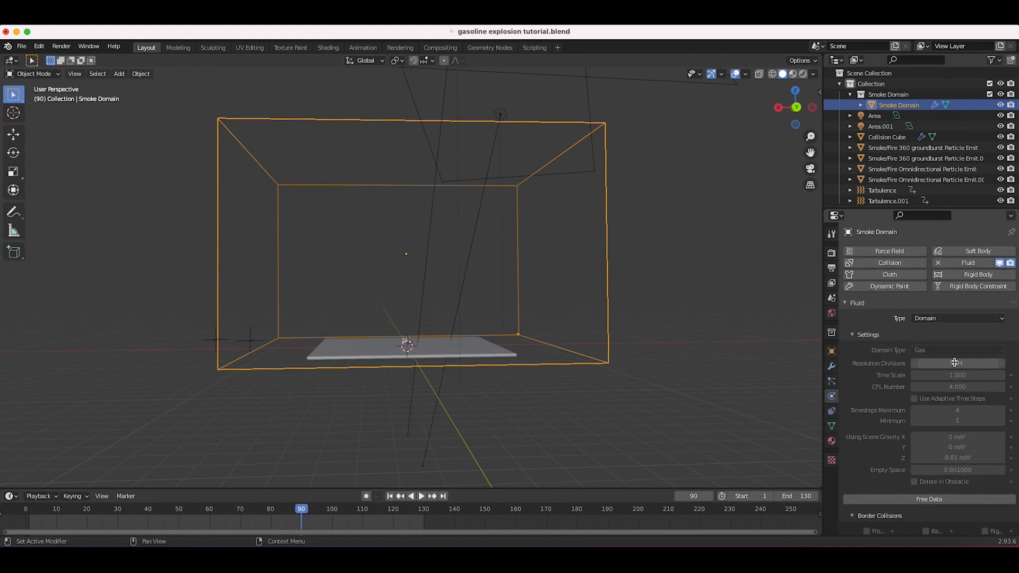
pyautogui.scroll(-12, 902, 398)
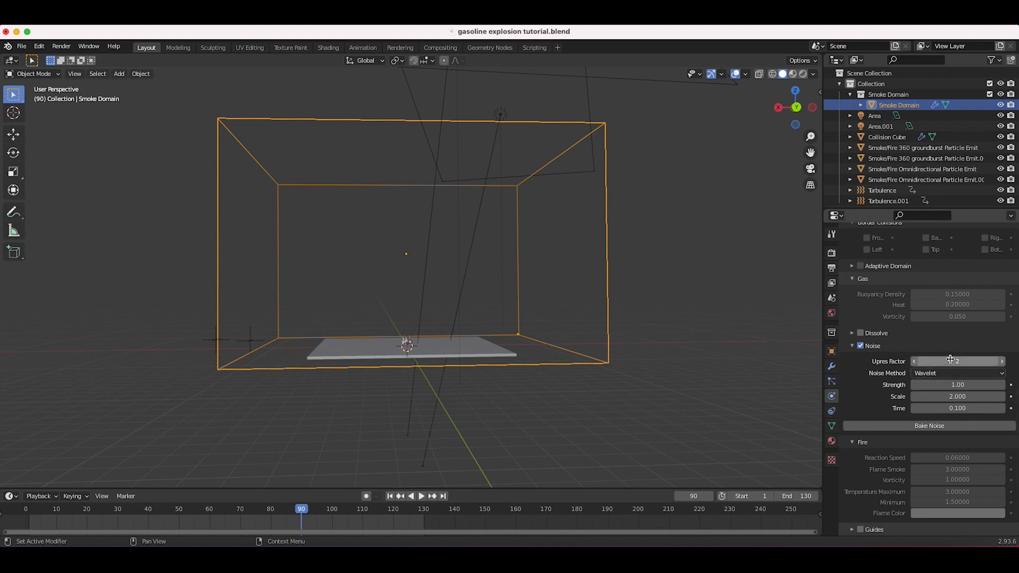
pyautogui.click(1002, 362)
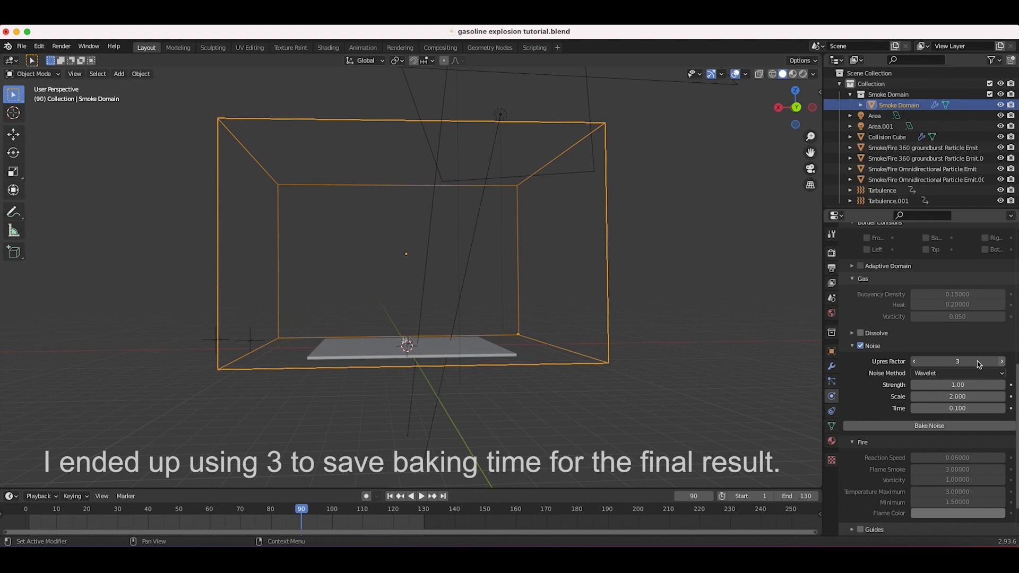
pyautogui.moveTo(979, 364); pyautogui.dragTo(977, 361)
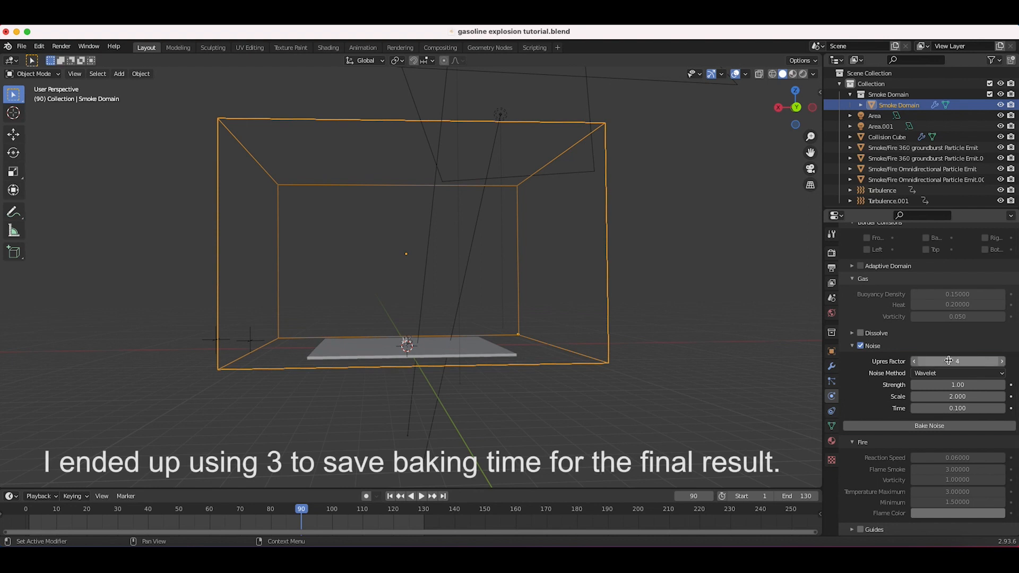
pyautogui.click(913, 426)
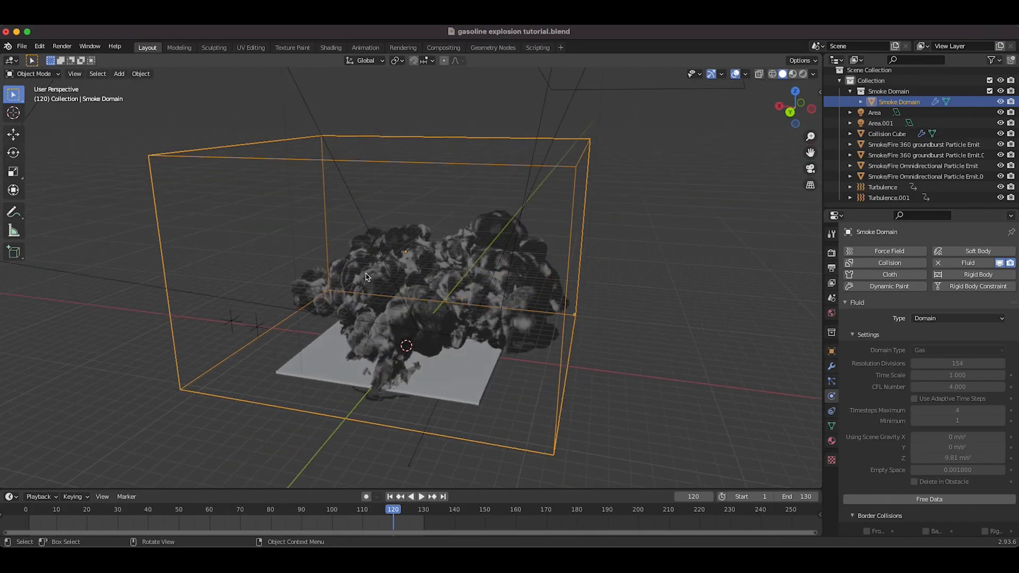
# - Examine the noise-baked smoke at frame 120 from several angles around the domain
pyautogui.hscroll(10, 366, 276)
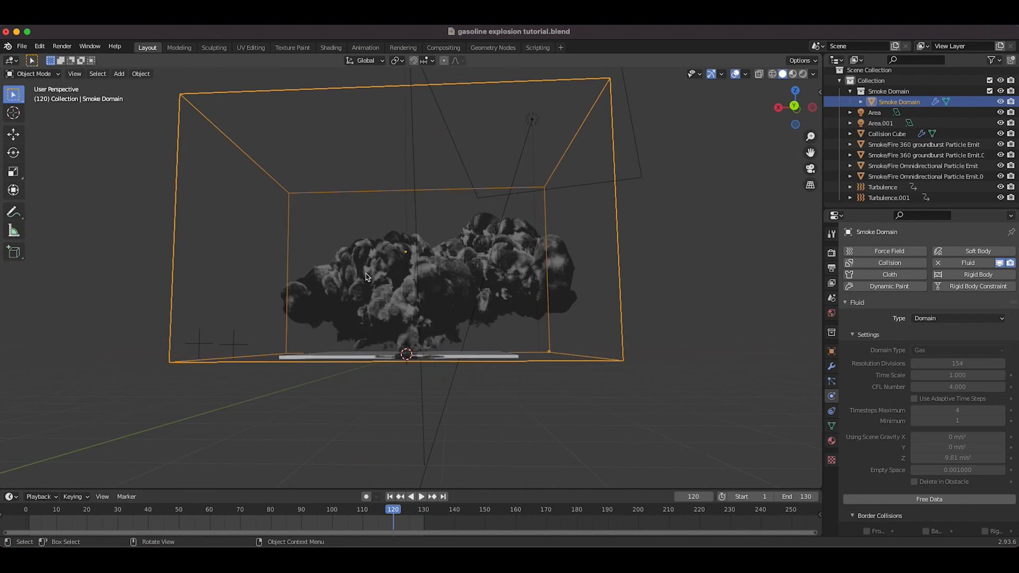
pyautogui.hscroll(5, 366, 276)
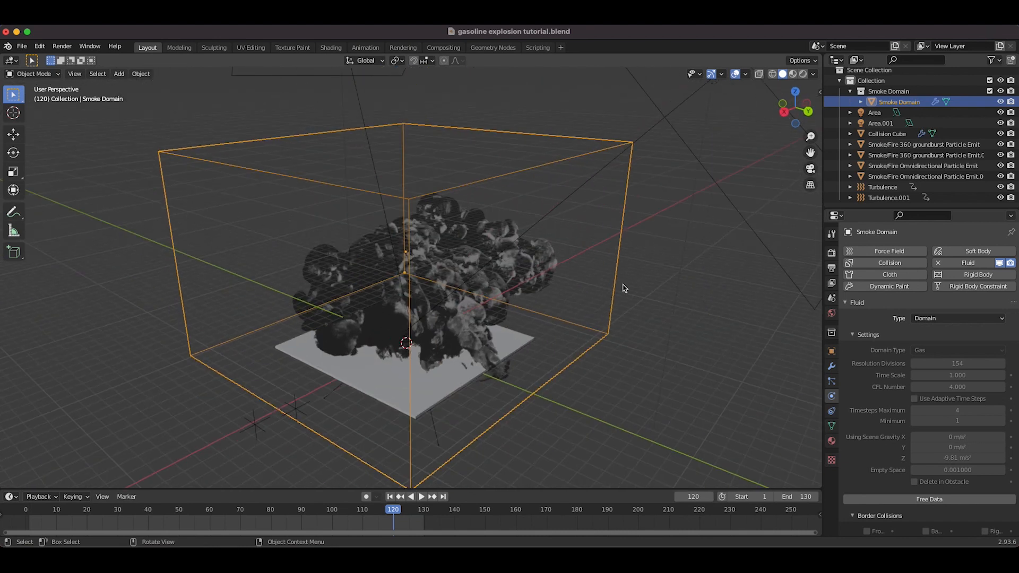
pyautogui.hscroll(8, 520, 297)
pyautogui.hscroll(8, 520, 298)
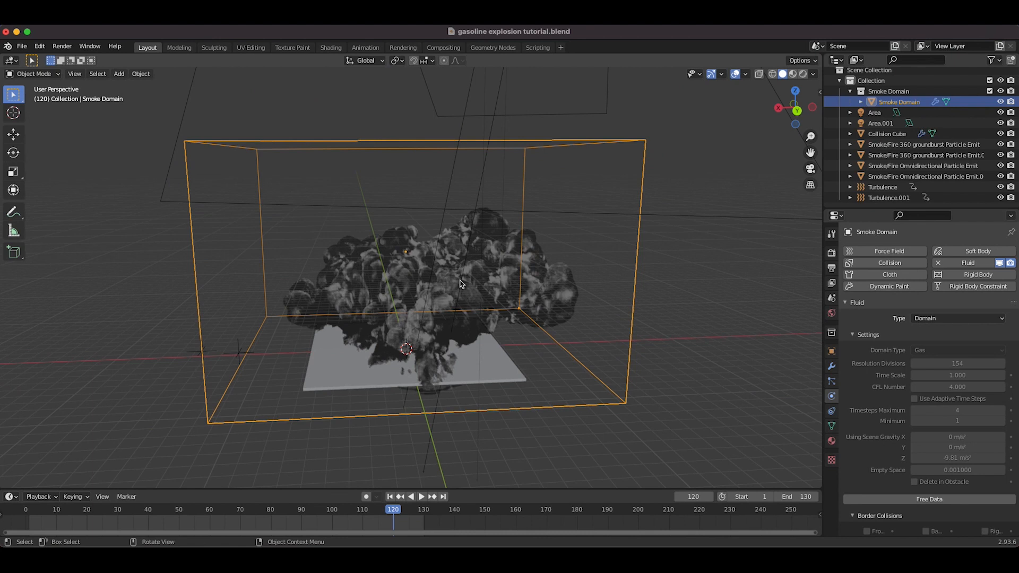
pyautogui.hscroll(10, 461, 283)
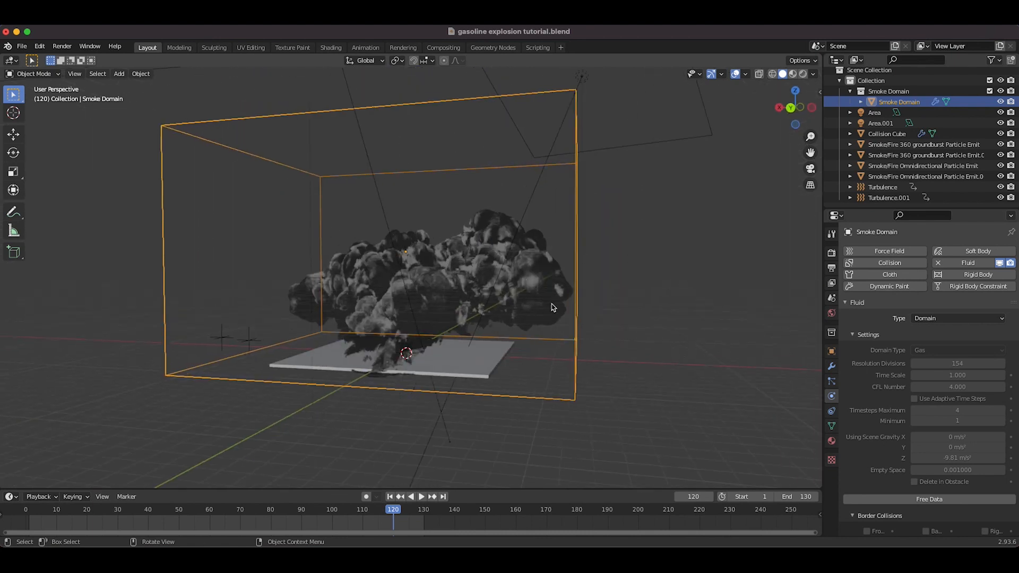
# - Open the Shading workspace, switch its 3D view to solid shading and view the smoke up close
pyautogui.click(334, 49)
pyautogui.press('z')
pyautogui.click(461, 212)
pyautogui.scroll(-6, 531, 218)
pyautogui.hscroll(10, 532, 218)
pyautogui.hscroll(-10, 531, 218)
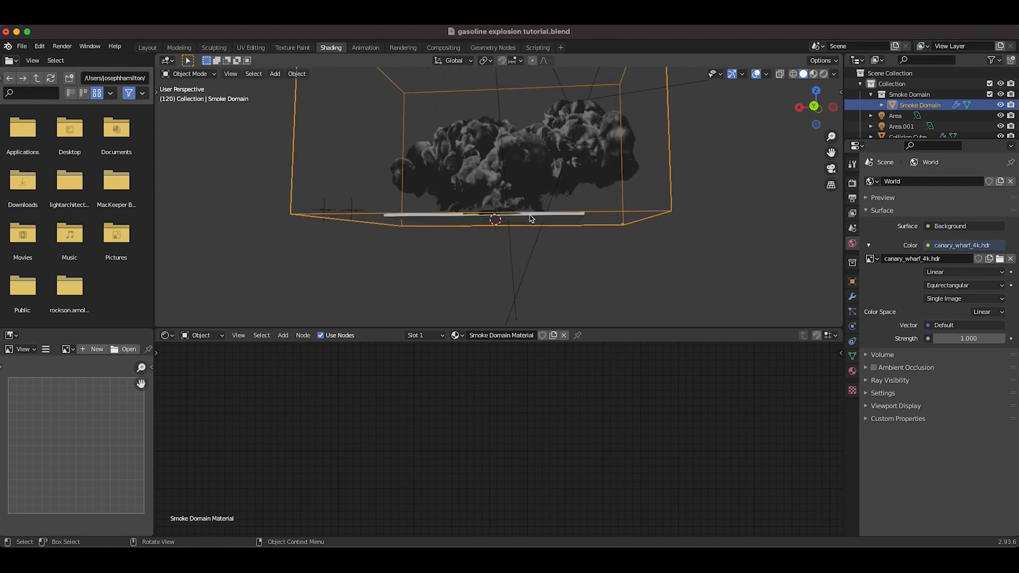
pyautogui.keyDown('shift'); pyautogui.scroll(5, 531, 218); pyautogui.keyUp('shift')
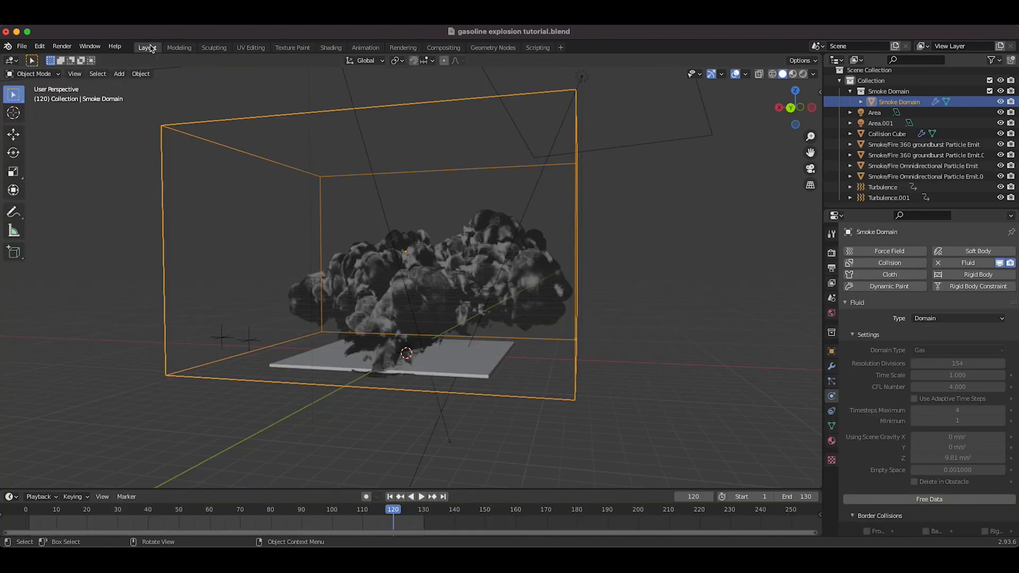
# - Return to the Layout workspace, move to frame 44 and view the explosion from the front
pyautogui.click(147, 47)
pyautogui.moveTo(118, 513); pyautogui.dragTo(142, 512)
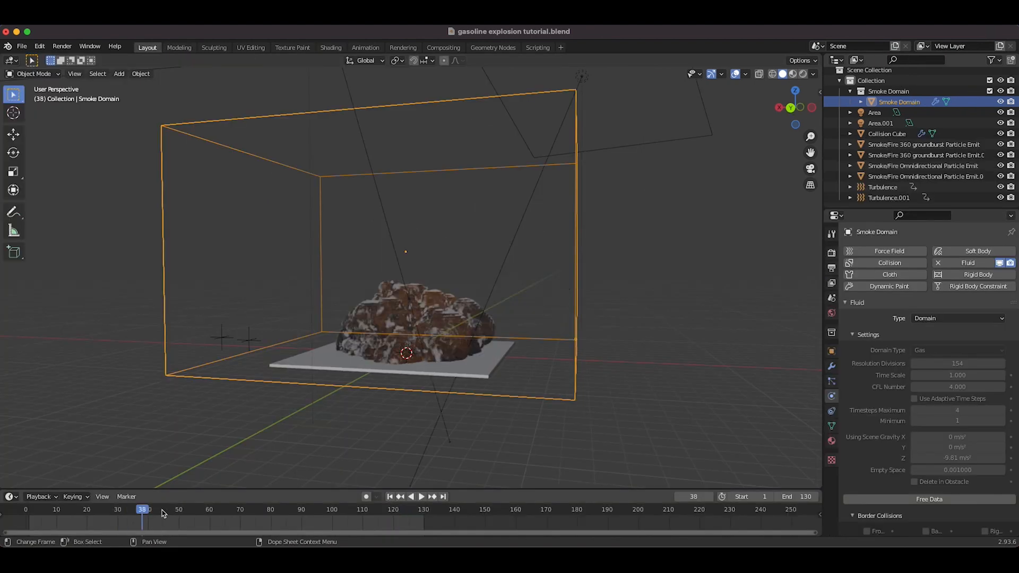
pyautogui.press('space')
pyautogui.moveTo(525, 316); pyautogui.dragTo(525, 313, button='middle')
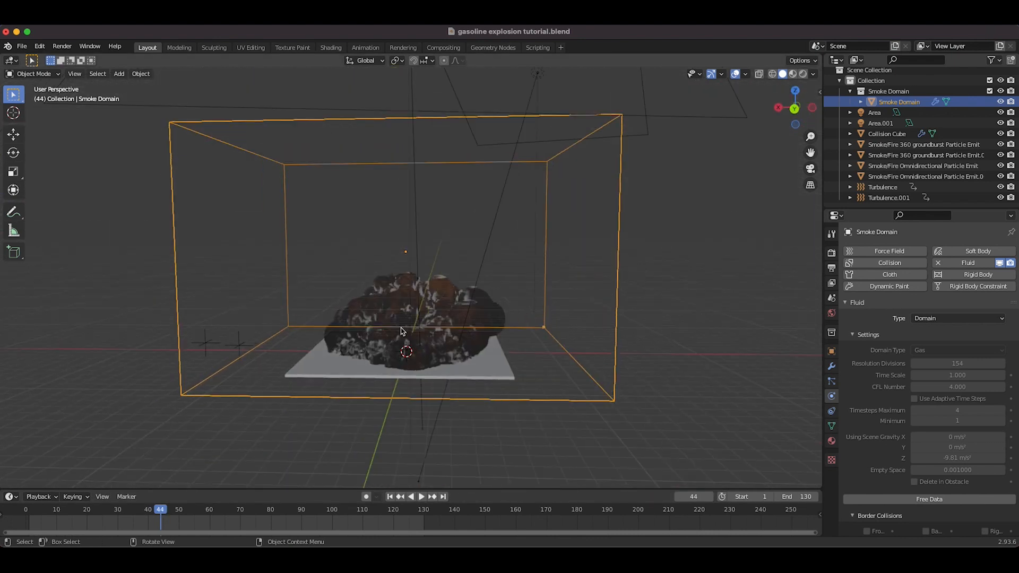
pyautogui.scroll(1, 403, 326)
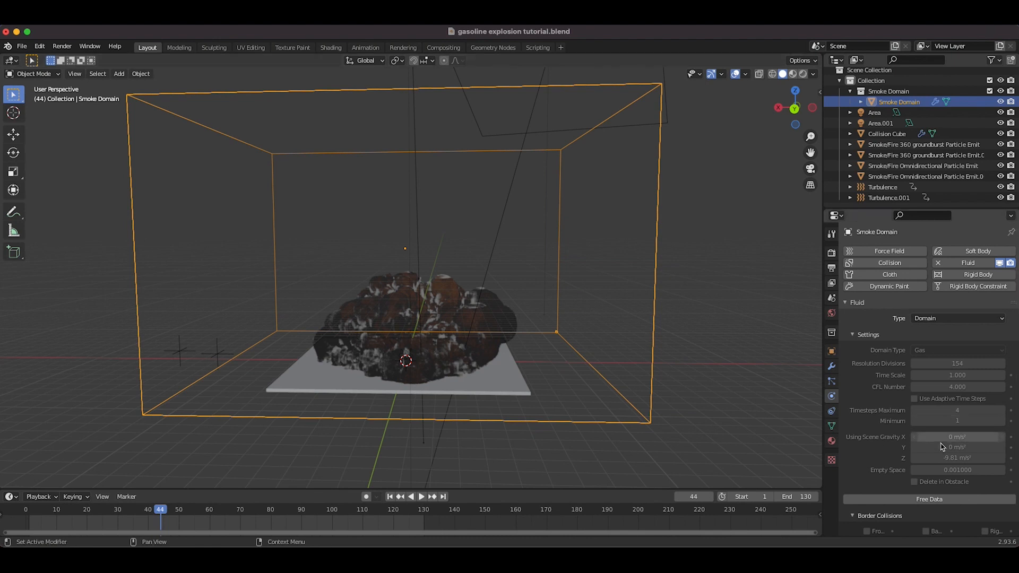
# - Set the smoke domain's Viewport Display thickness to 100 and view the fire from above
pyautogui.scroll(-12, 852, 535)
pyautogui.scroll(-4, 881, 483)
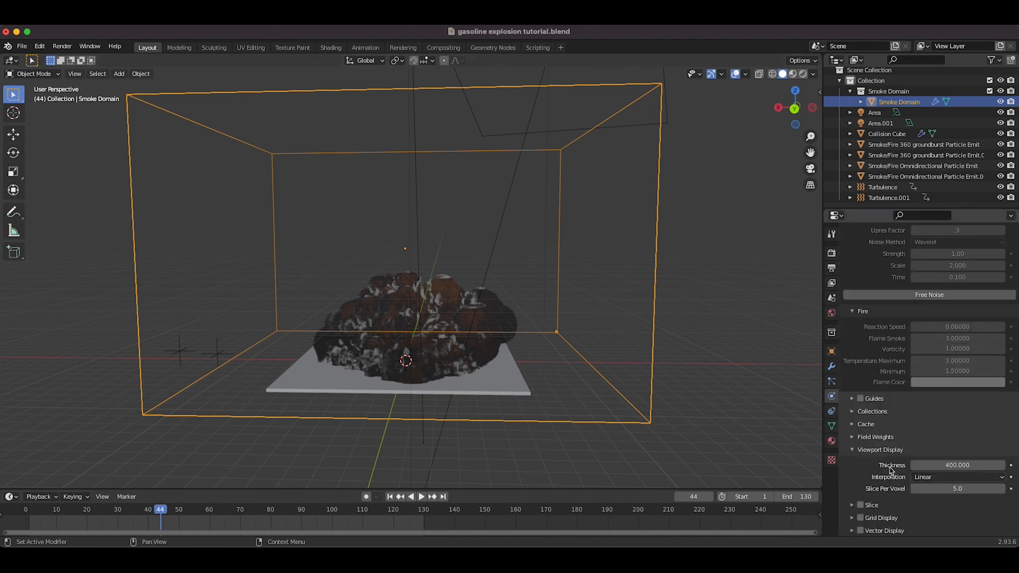
pyautogui.click(946, 465)
pyautogui.write('100')
pyautogui.press('Return')
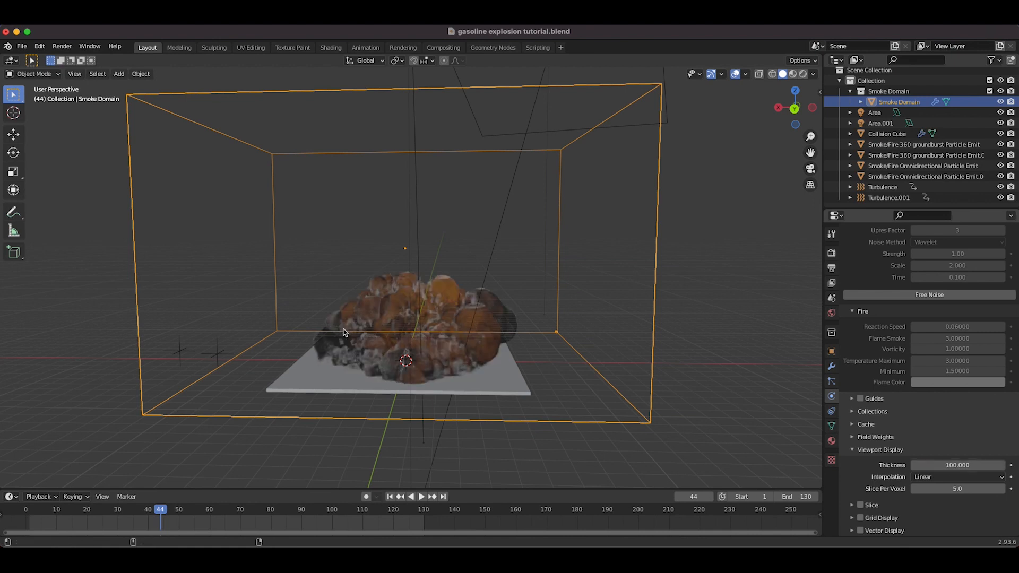
pyautogui.moveTo(417, 314); pyautogui.dragTo(440, 285, button='middle')
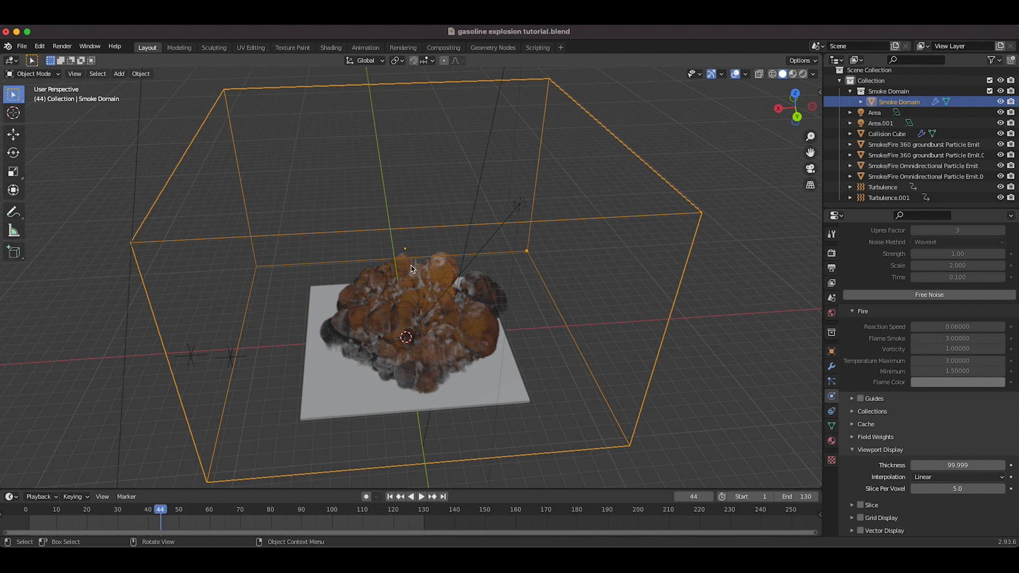
# - Open the Shading workspace and bring the Smoke Domain Material's nodes into view
pyautogui.click(331, 48)
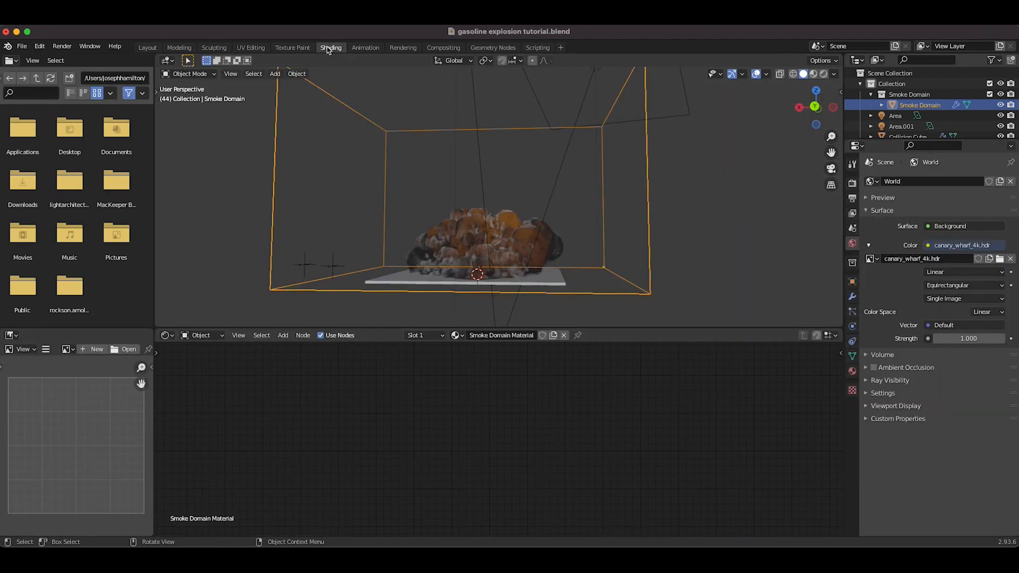
pyautogui.hscroll(10, 598, 449)
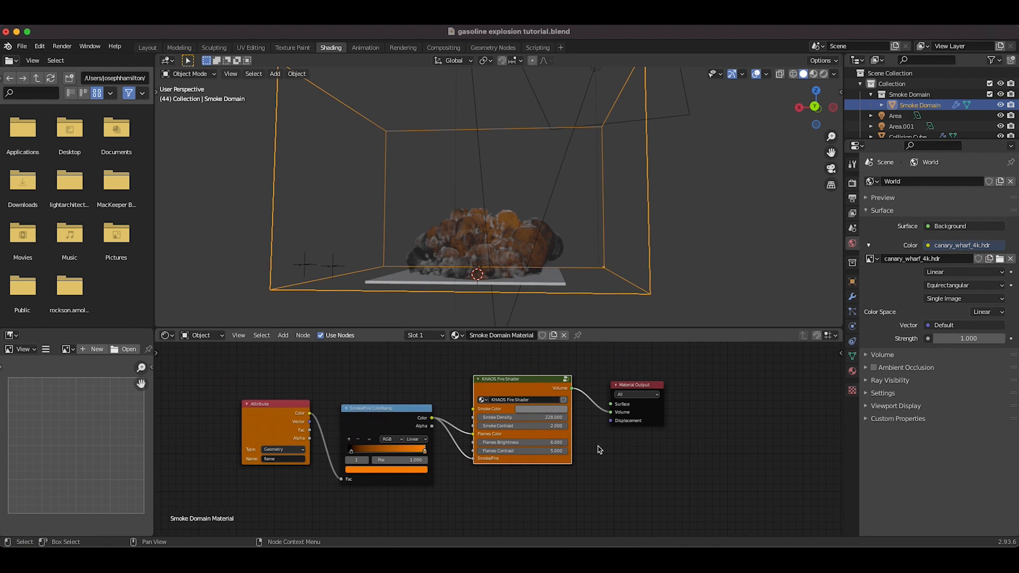
pyautogui.hscroll(-1, 598, 450)
pyautogui.scroll(2, 599, 450)
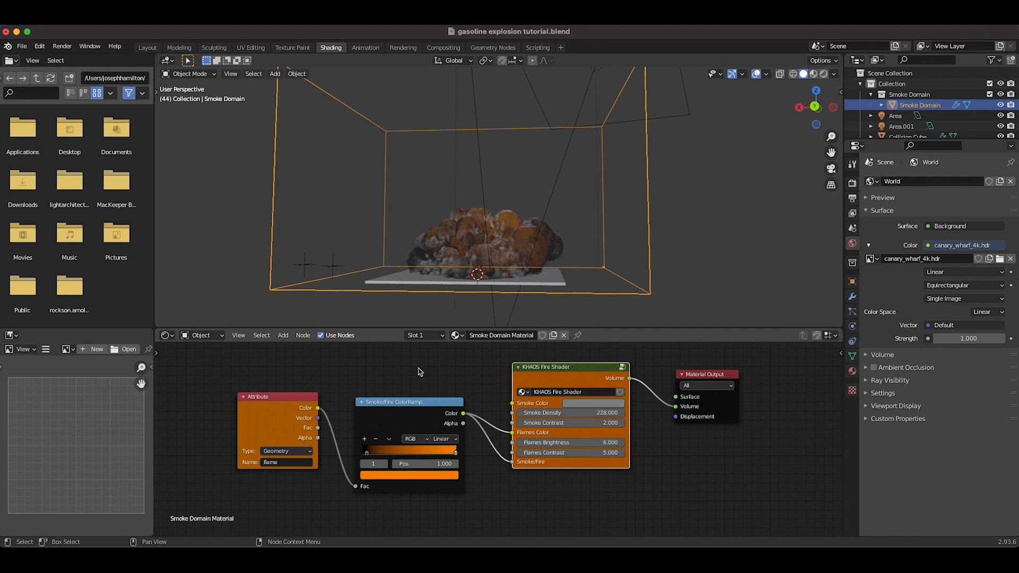
# - Adjust the black stop of the Smoke/Fire ColorRamp, leaving it at position 0.043
pyautogui.click(301, 402)
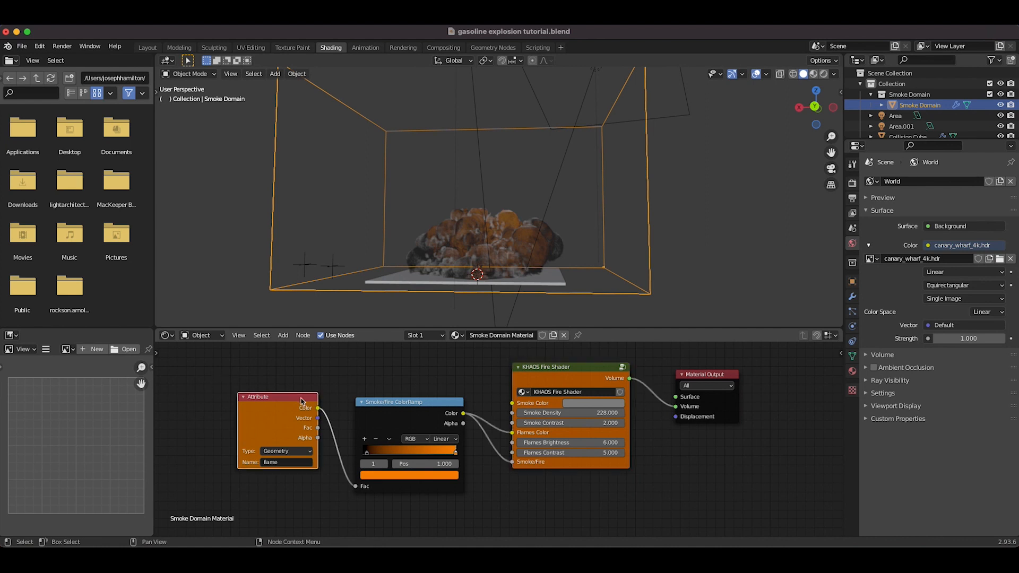
pyautogui.click(392, 430)
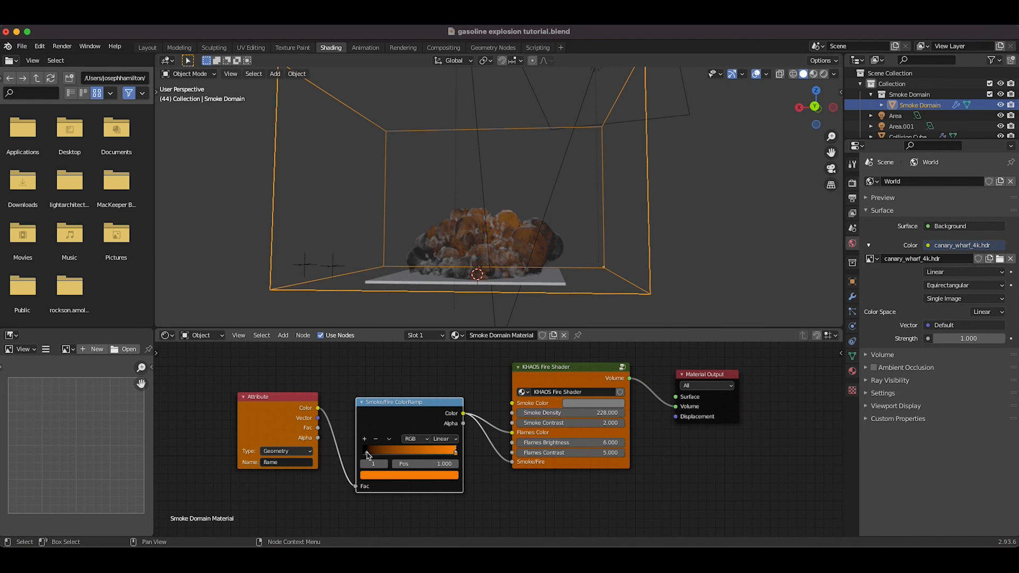
pyautogui.moveTo(367, 453); pyautogui.dragTo(395, 455)
pyautogui.moveTo(393, 455); pyautogui.dragTo(368, 455)
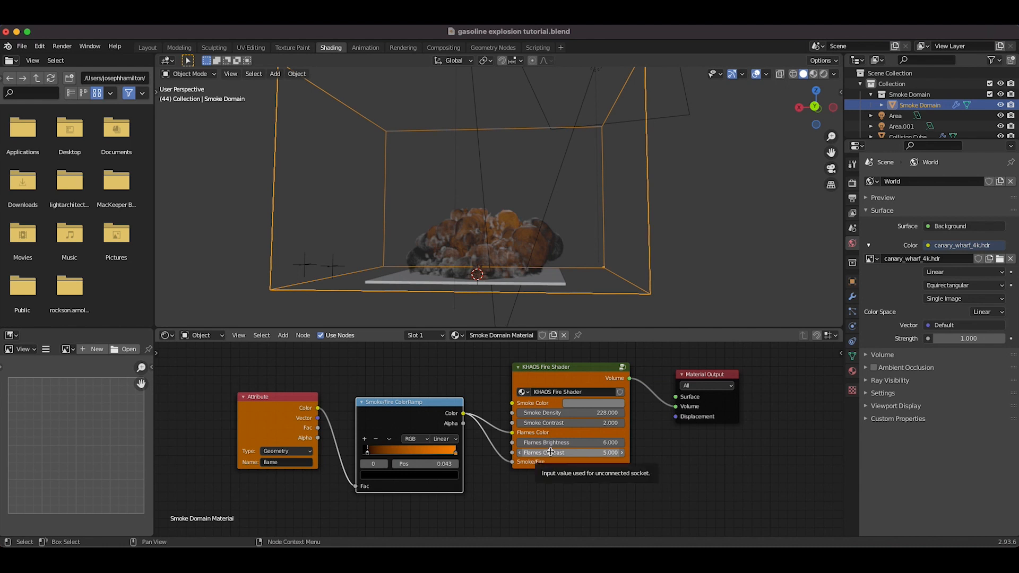
# - Switch the 3D view to rendered shading and examine the explosion from above and from the front
pyautogui.press('z')
pyautogui.click(349, 126)
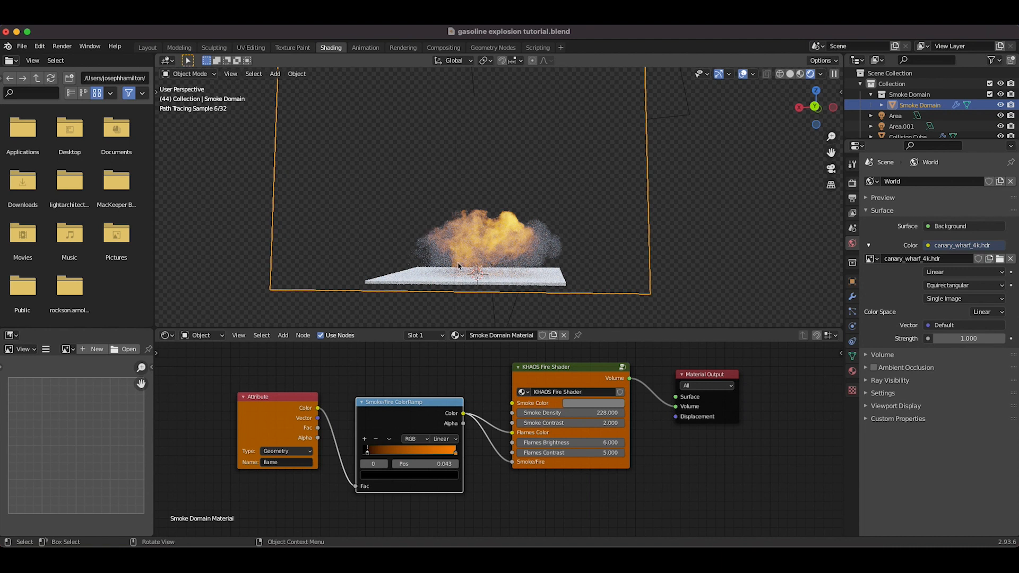
pyautogui.moveTo(458, 265); pyautogui.dragTo(539, 260, button='middle')
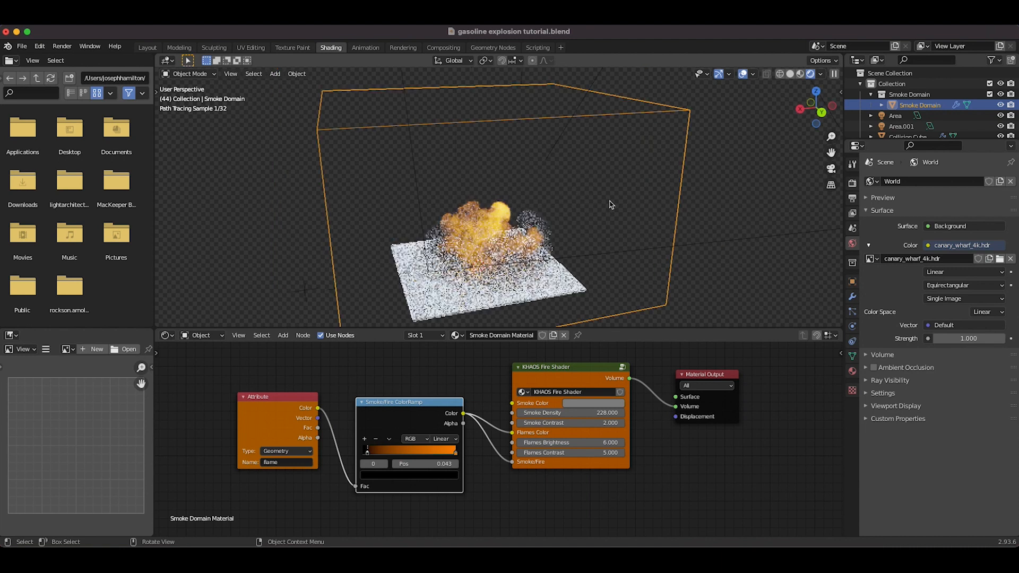
pyautogui.moveTo(684, 211); pyautogui.dragTo(575, 253, button='middle')
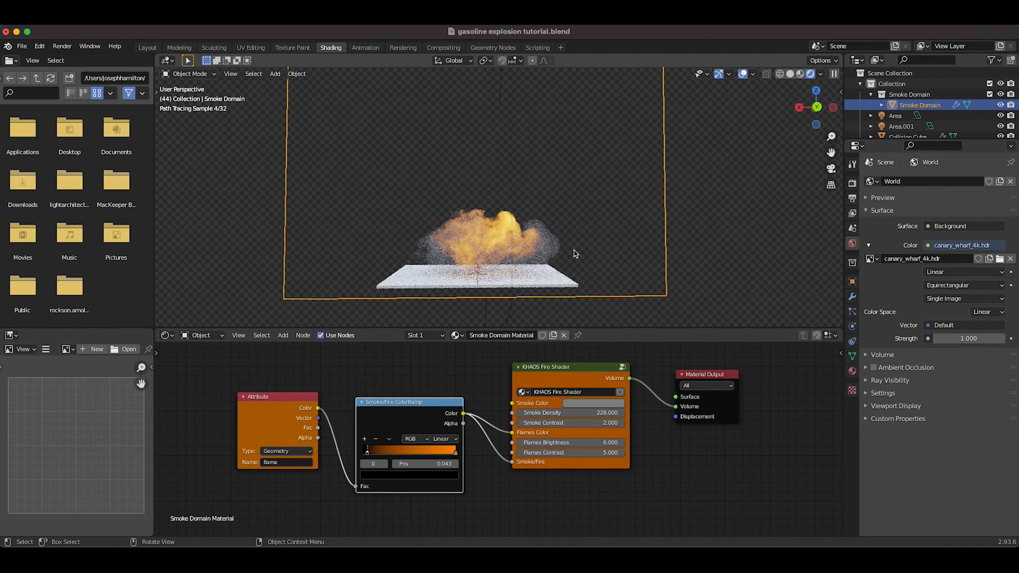
# - Give the Collision Cube a new material and darken its base color to a value of about 0.046
pyautogui.click(390, 288)
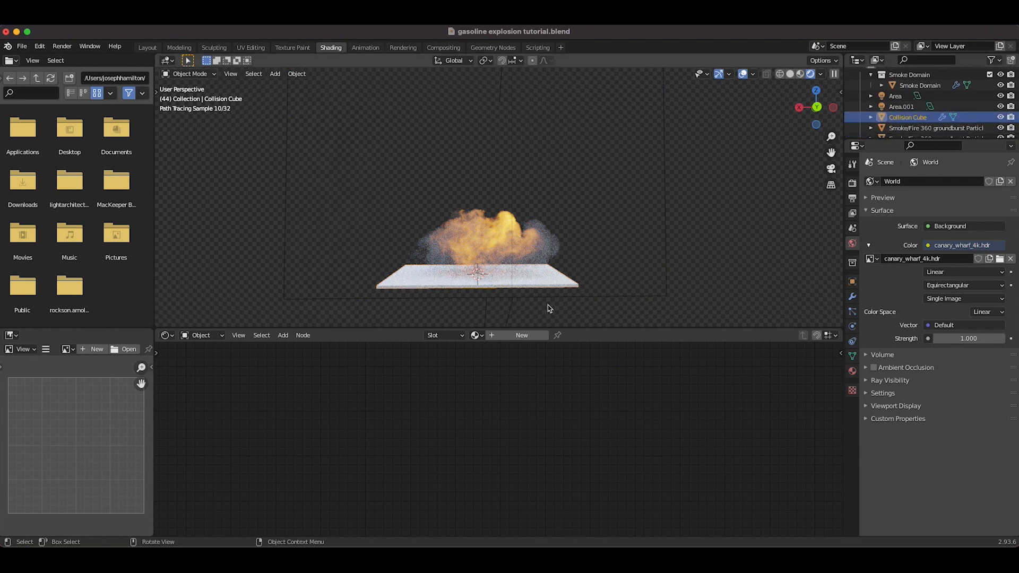
pyautogui.click(519, 337)
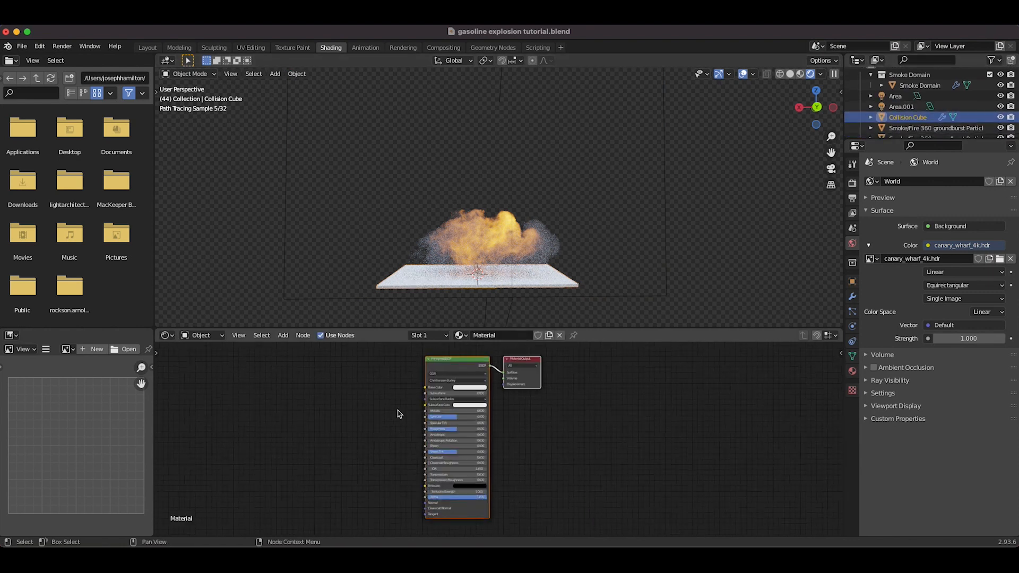
pyautogui.click(457, 396)
pyautogui.moveTo(497, 325); pyautogui.dragTo(496, 343)
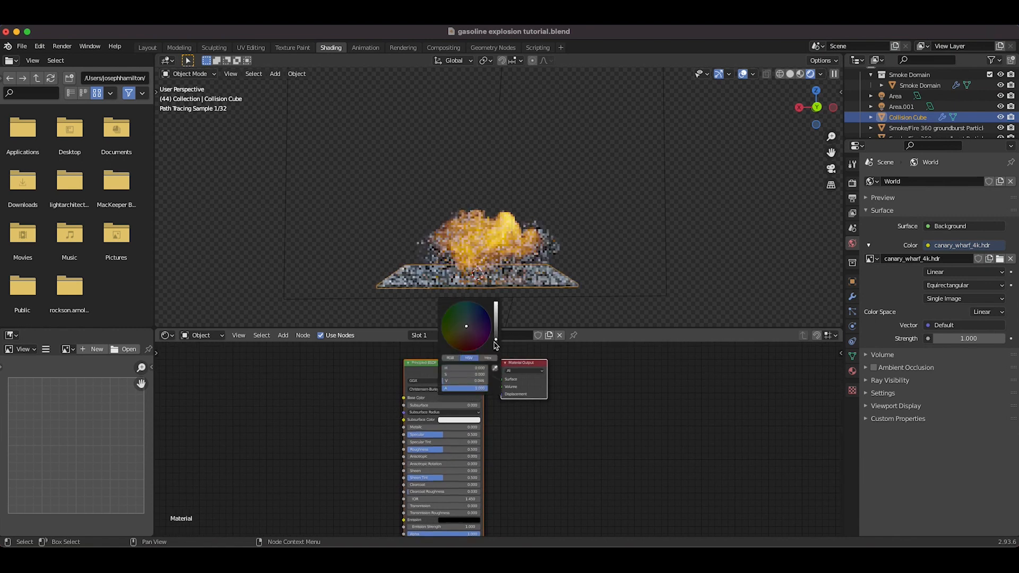
# - Darken the Smoke Color in the Smoke Domain's KHAOS Fire Shader and set its Smoke Density to 8000
pyautogui.click(666, 182)
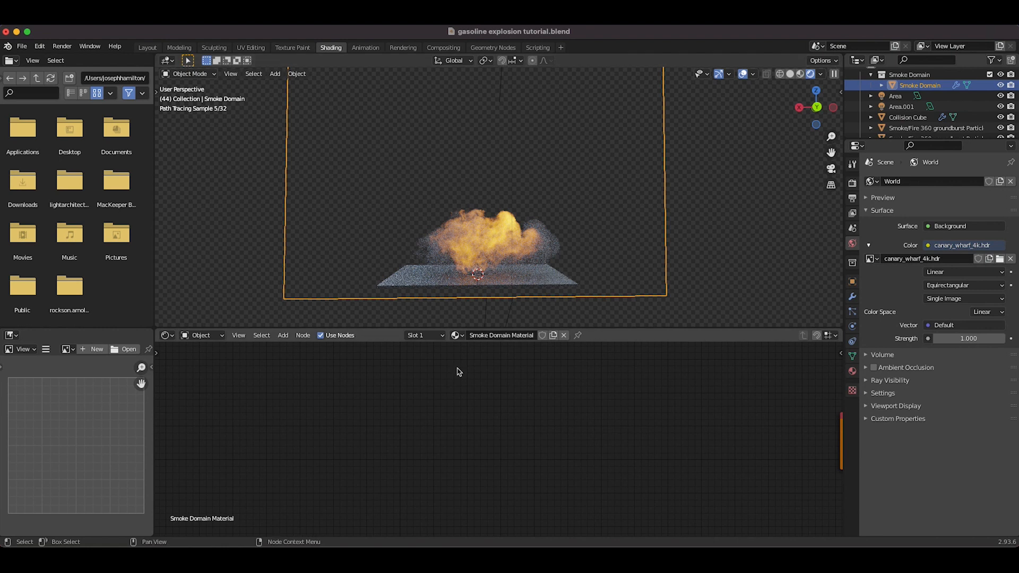
pyautogui.press('Home')
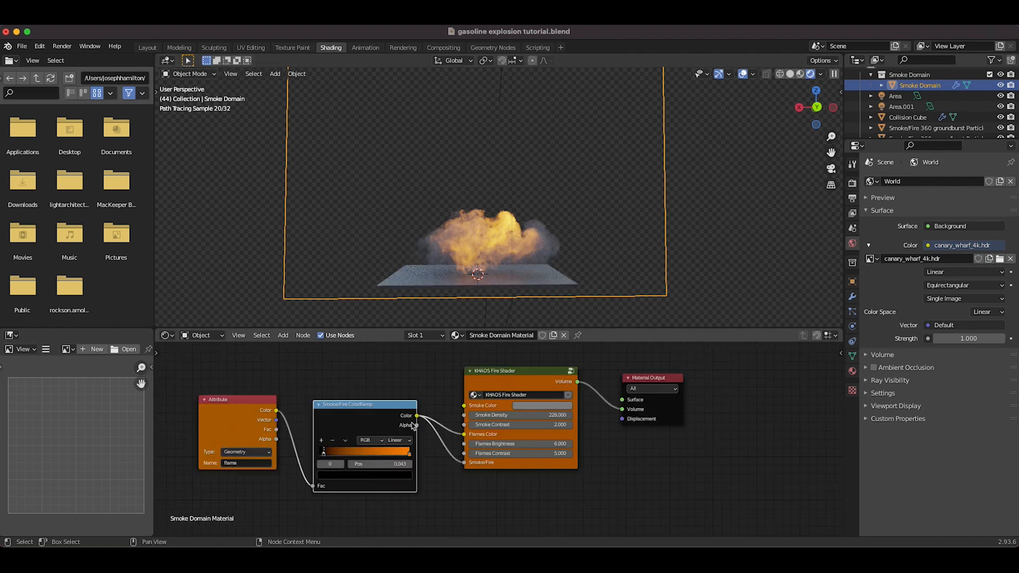
pyautogui.click(538, 406)
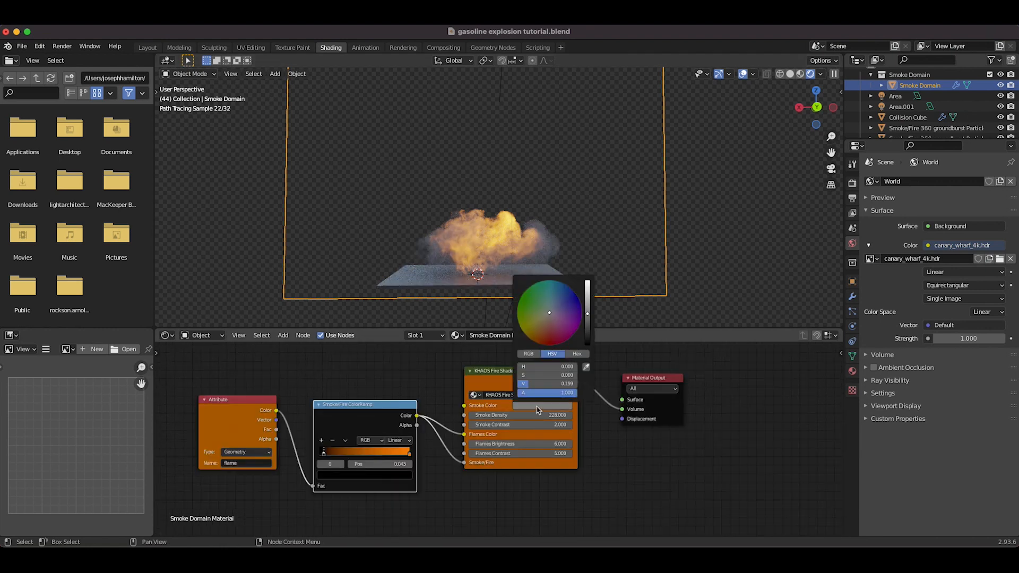
pyautogui.click(587, 330)
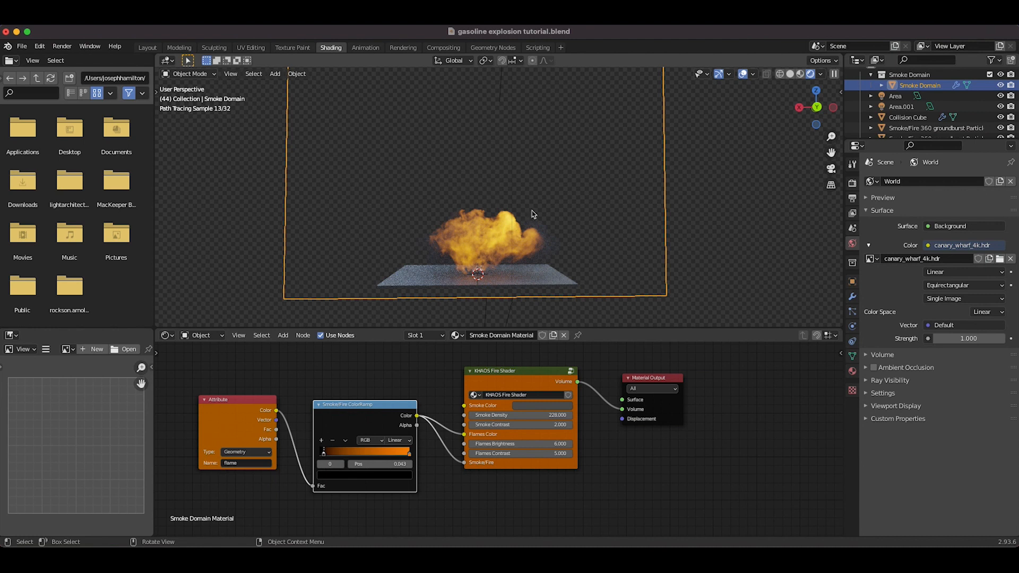
pyautogui.click(521, 414)
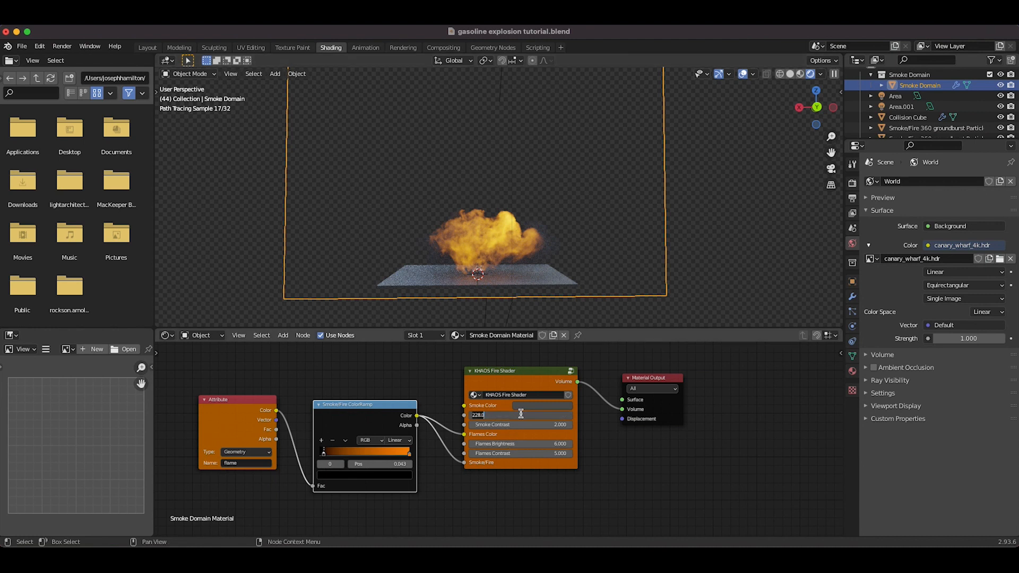
pyautogui.write('8000')
pyautogui.press('Return')
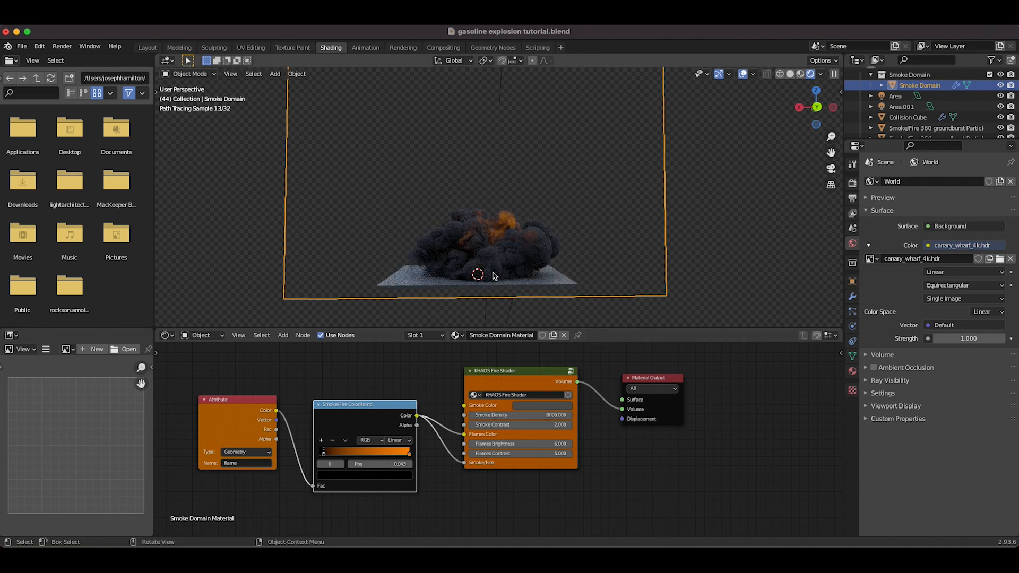
# - Set the KHAOS Fire Shader's Flames Brightness to 10 and Flames Contrast to 8
pyautogui.click(516, 444)
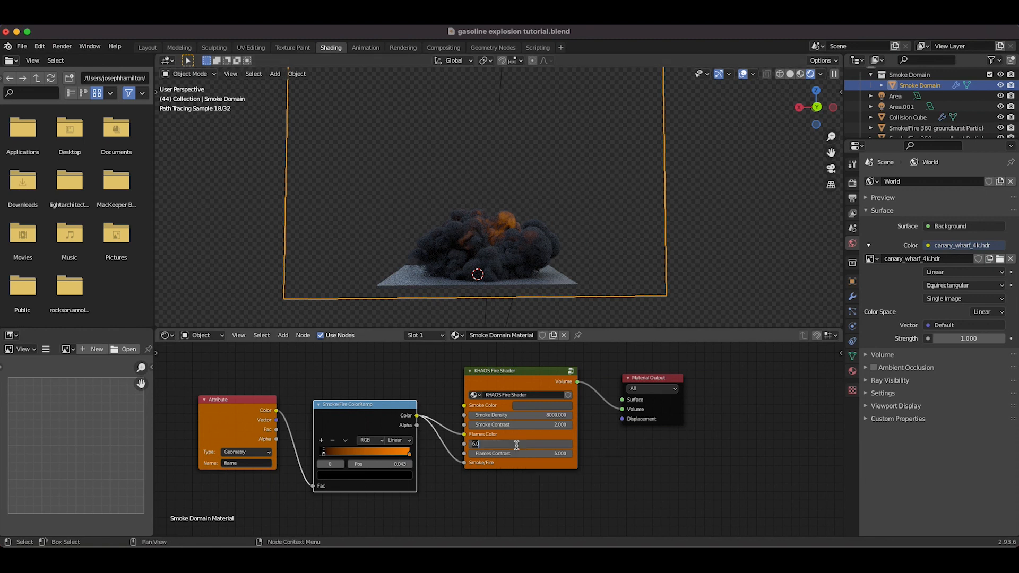
pyautogui.write('10')
pyautogui.press('Return')
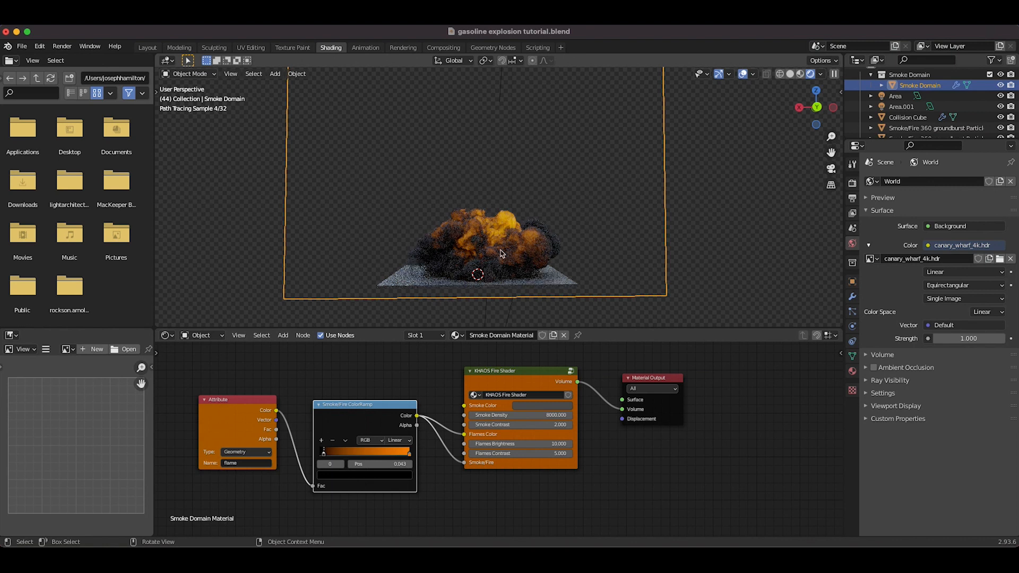
pyautogui.click(521, 452)
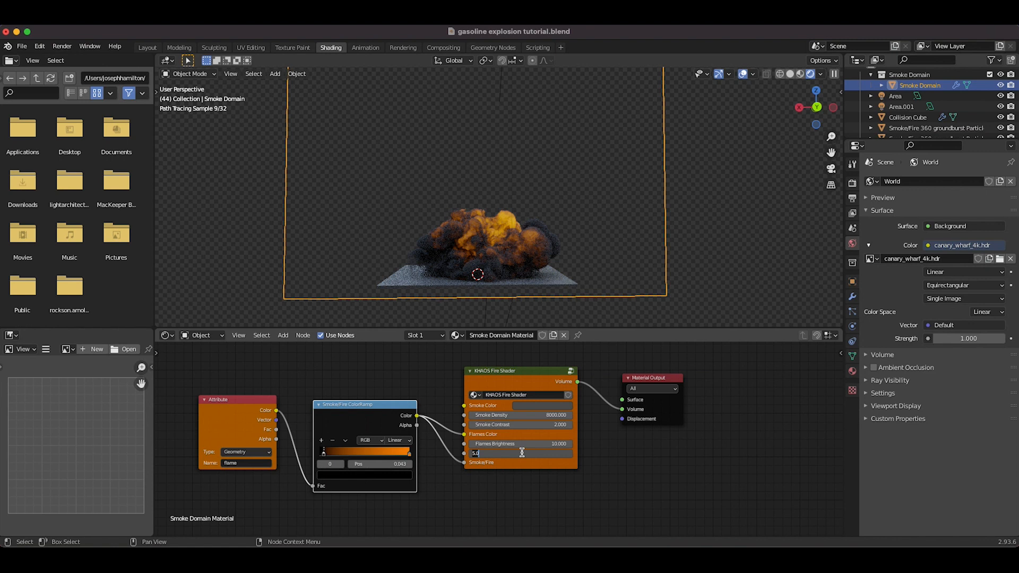
pyautogui.write('8')
pyautogui.press('Return')
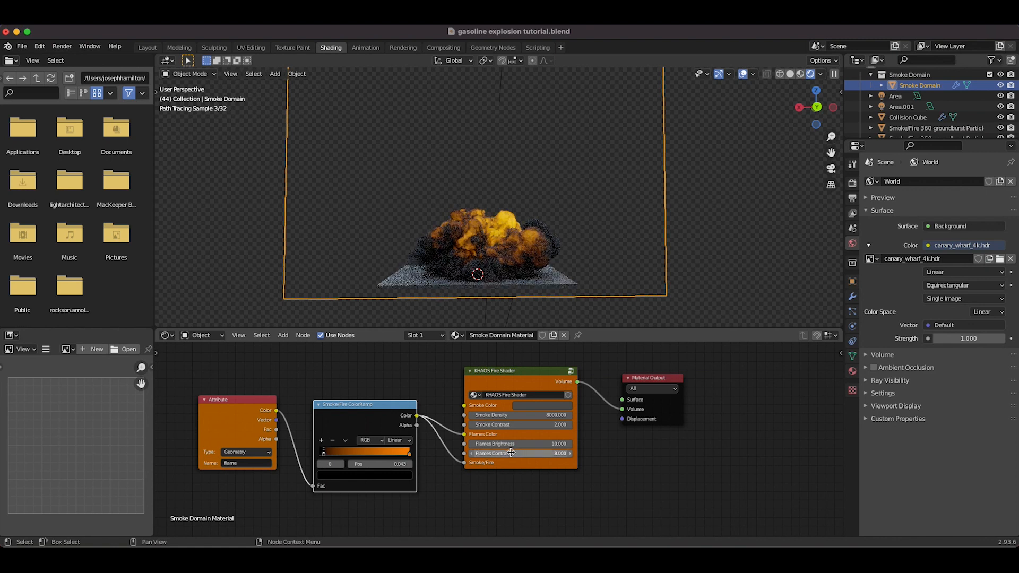
# - Raise the shader's Flames Contrast to 10 and Flames Brightness to 14
pyautogui.click(537, 454)
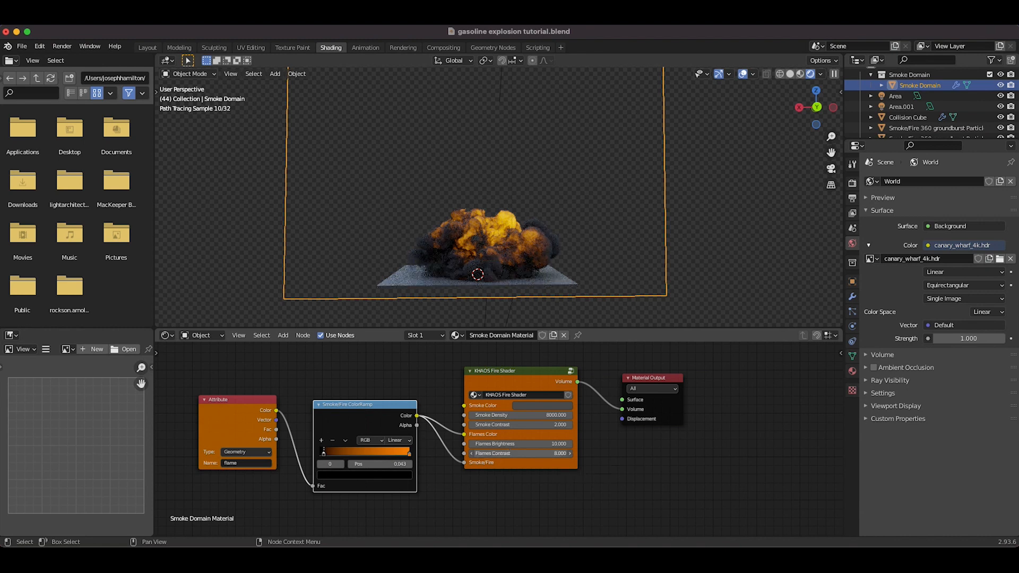
pyautogui.write('10')
pyautogui.press('Return')
pyautogui.click(536, 444)
pyautogui.write('14')
pyautogui.press('Return')
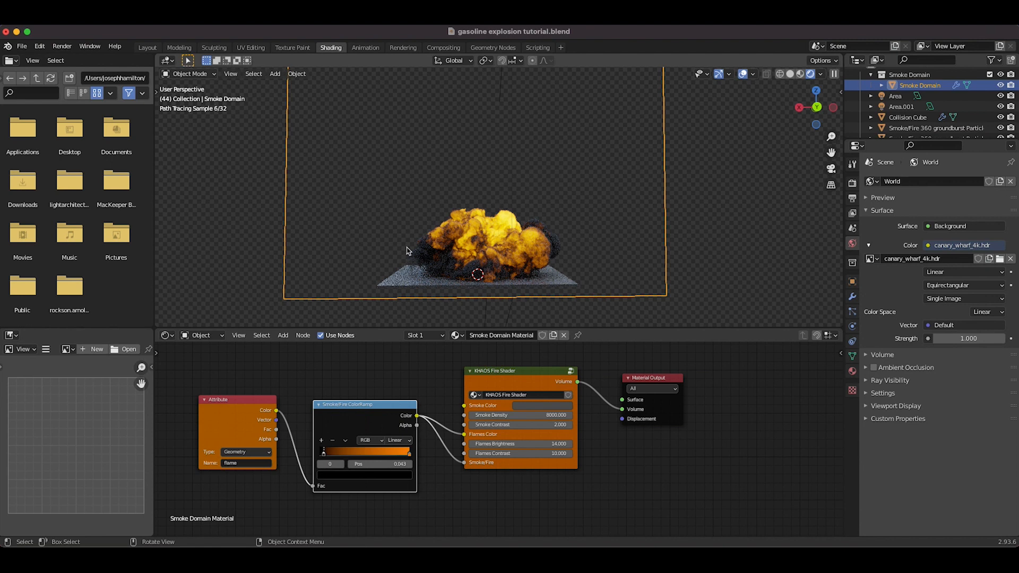
# - Try the Smoke/Fire ColorRamp's black stop at 0.125 and bring it back to 0.043
pyautogui.moveTo(460, 262); pyautogui.dragTo(387, 237, button='middle')
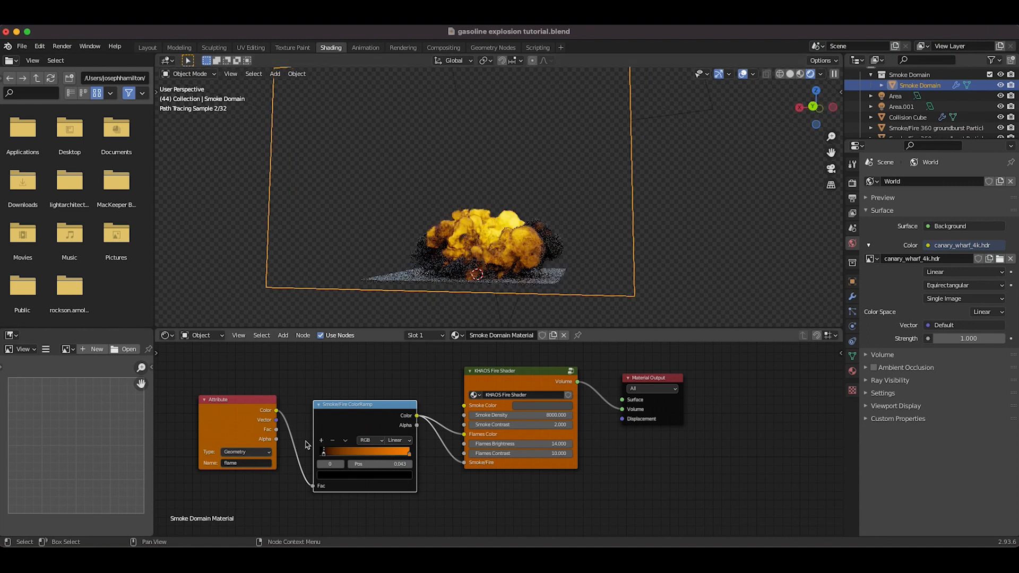
pyautogui.moveTo(324, 455); pyautogui.dragTo(332, 457)
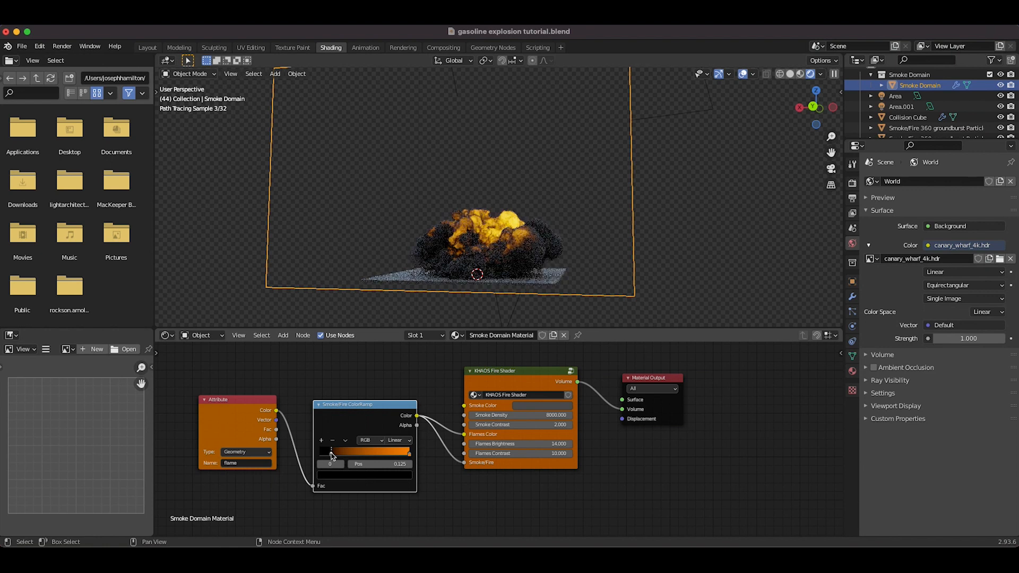
pyautogui.moveTo(328, 456); pyautogui.dragTo(325, 456)
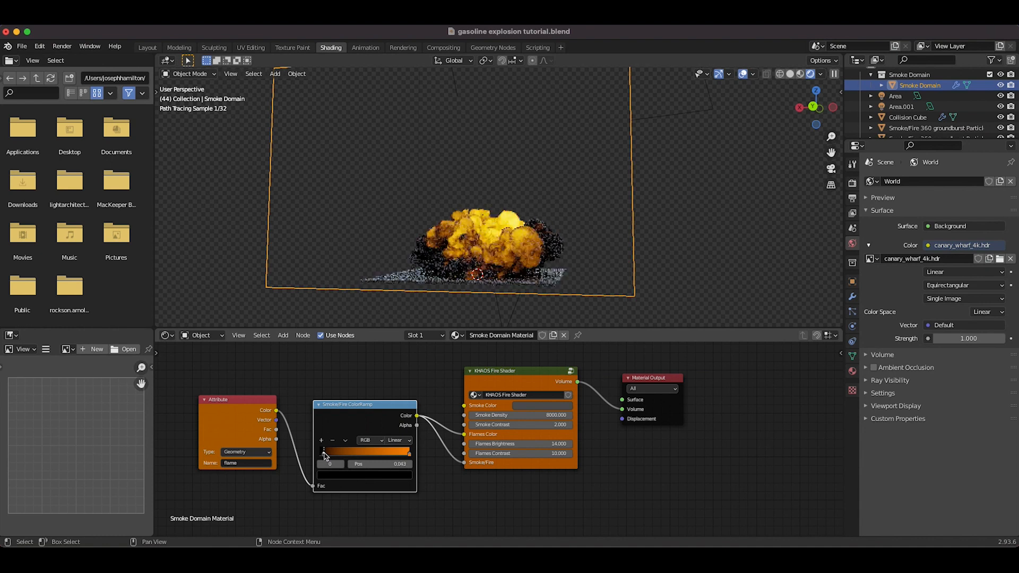
# - Set the KHAOS Fire Shader's Flames Brightness to 8 and Flames Contrast to 20
pyautogui.doubleClick(483, 443)
pyautogui.write('8.0')
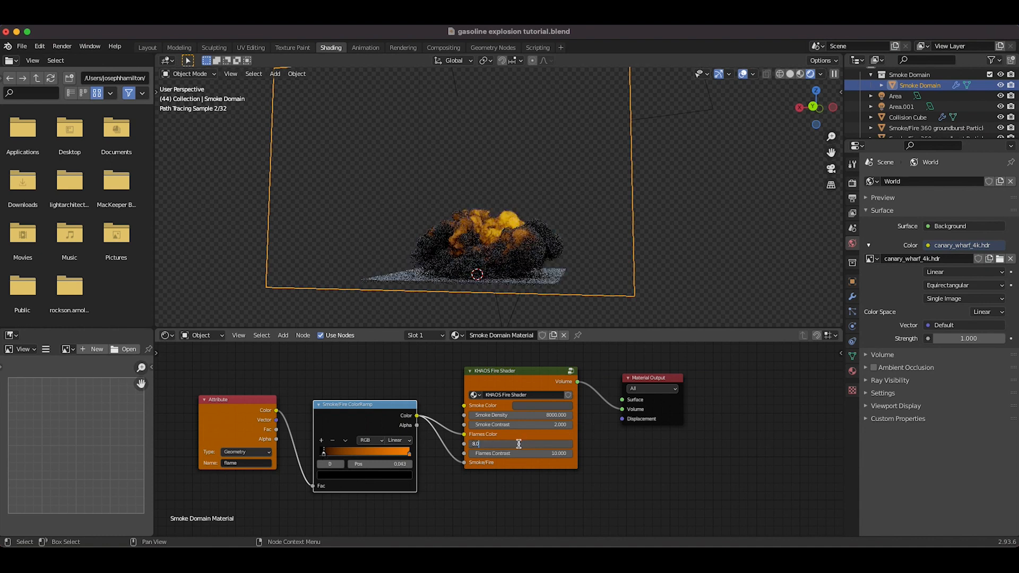
pyautogui.press('Return')
pyautogui.doubleClick(539, 454)
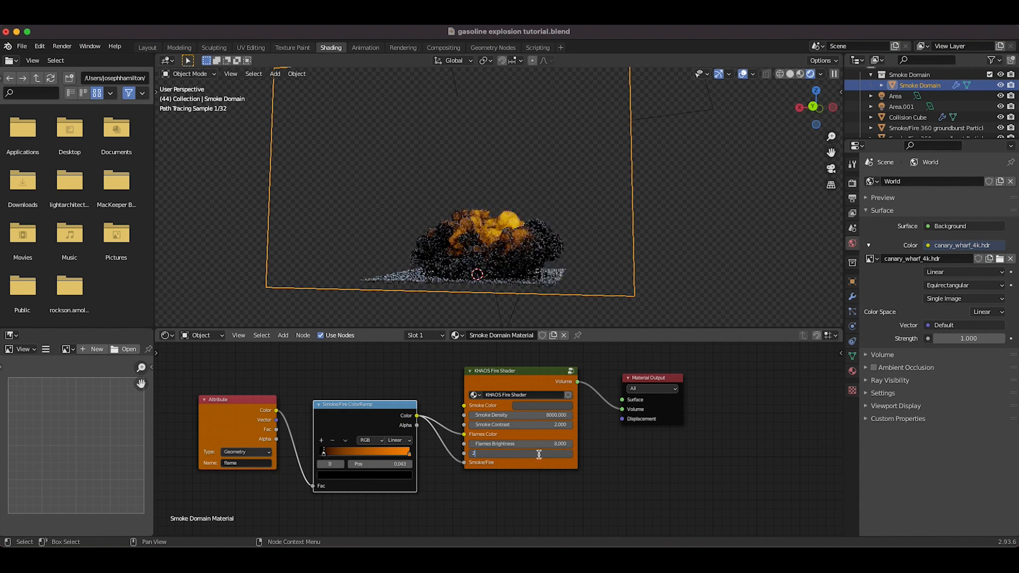
pyautogui.press('Return')
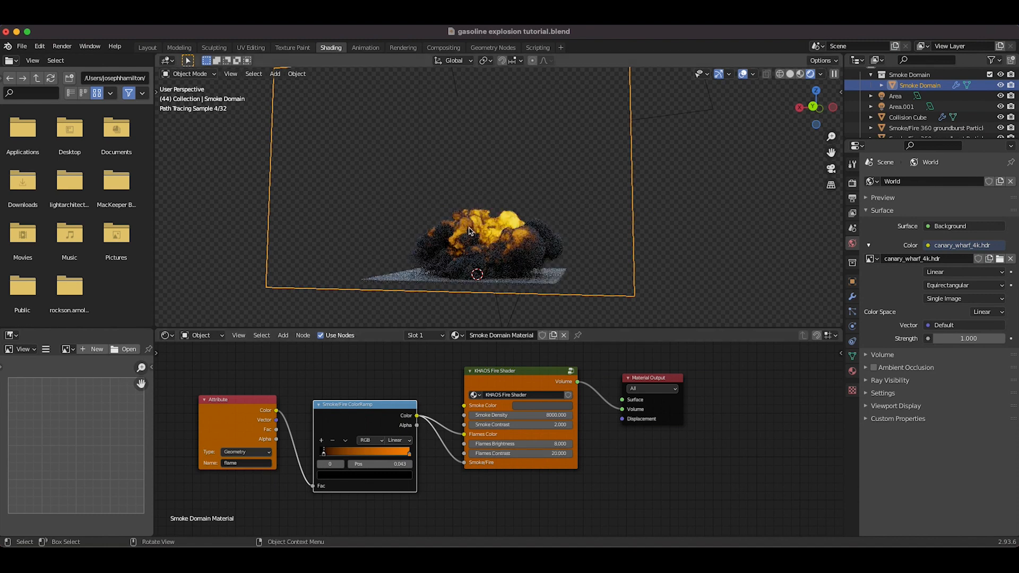
# - Try a Smoke Contrast of 0 in the KHAOS Fire Shader and check the explosion from another side
pyautogui.click(530, 425)
pyautogui.write('0.0')
pyautogui.press('Return')
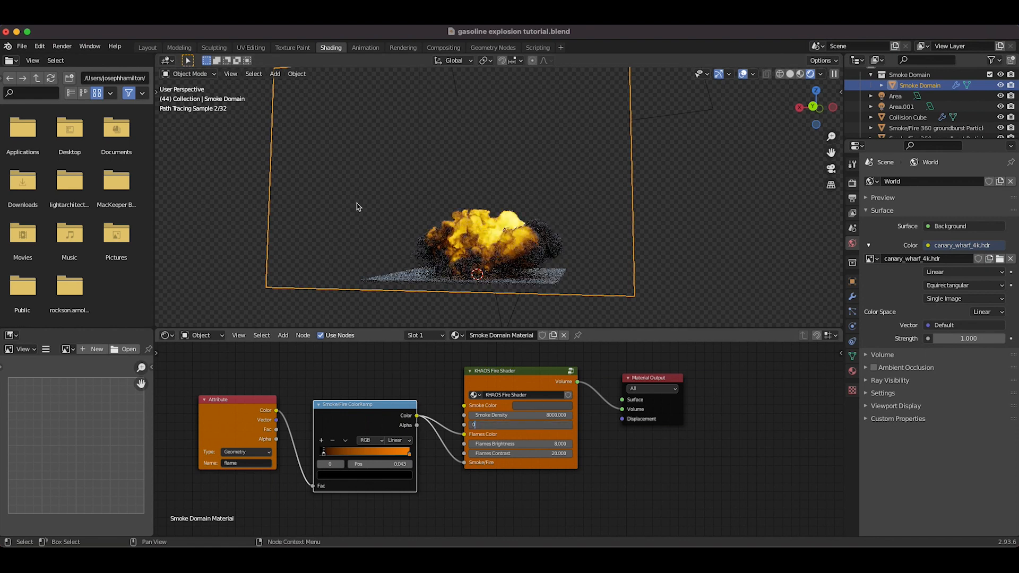
pyautogui.moveTo(357, 206); pyautogui.dragTo(422, 269, button='middle')
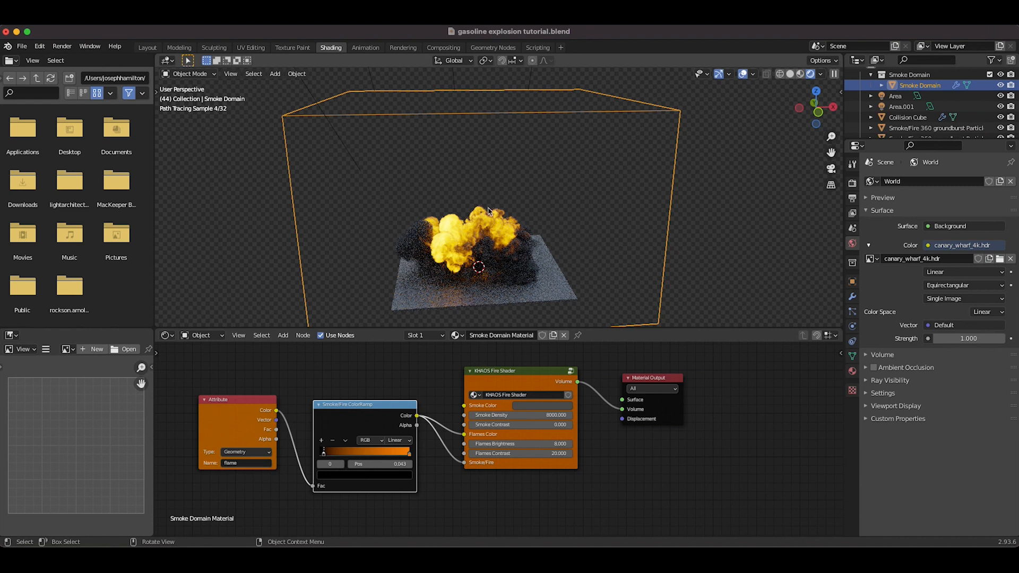
pyautogui.moveTo(429, 190); pyautogui.dragTo(433, 217, button='middle')
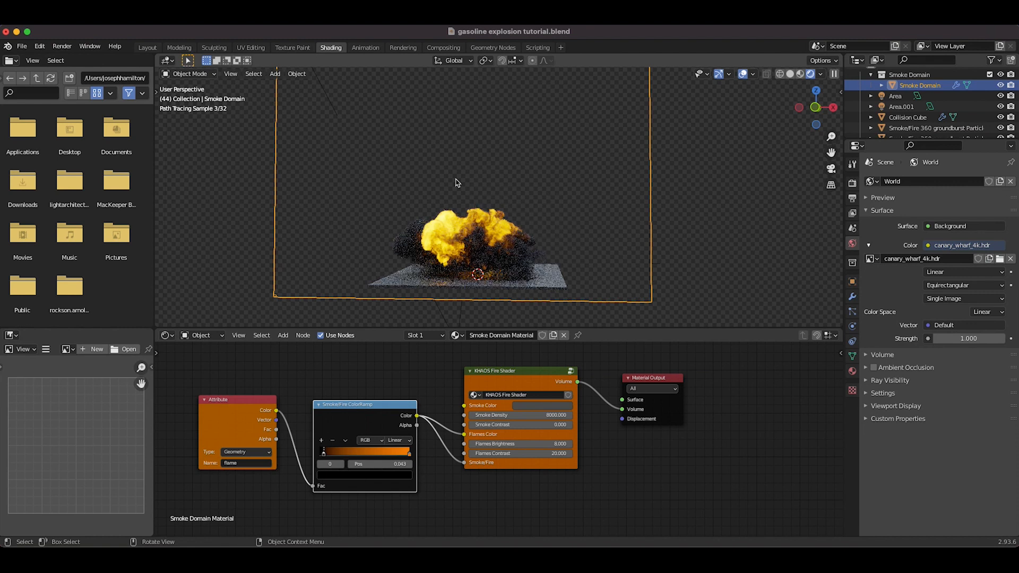
# - Set the KHAOS Fire Shader's Smoke Contrast to 20
pyautogui.moveTo(533, 422); pyautogui.dragTo(545, 427, button='middle')
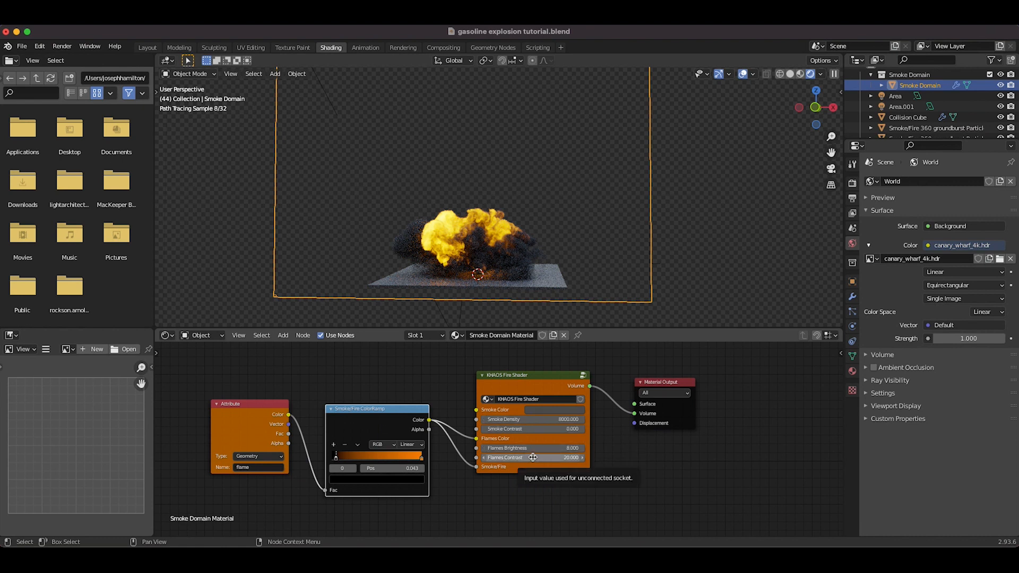
pyautogui.click(538, 430)
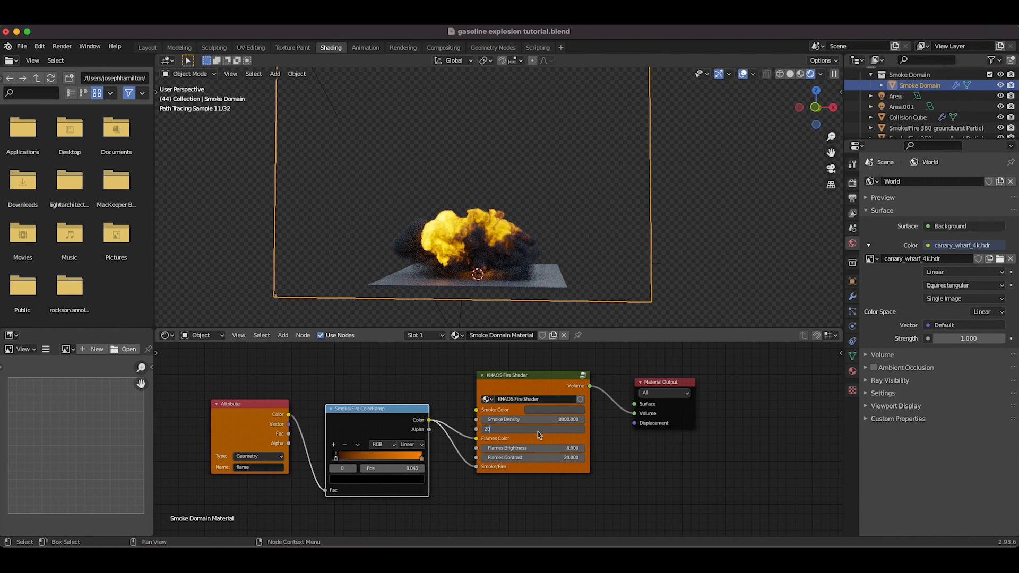
pyautogui.press('Return')
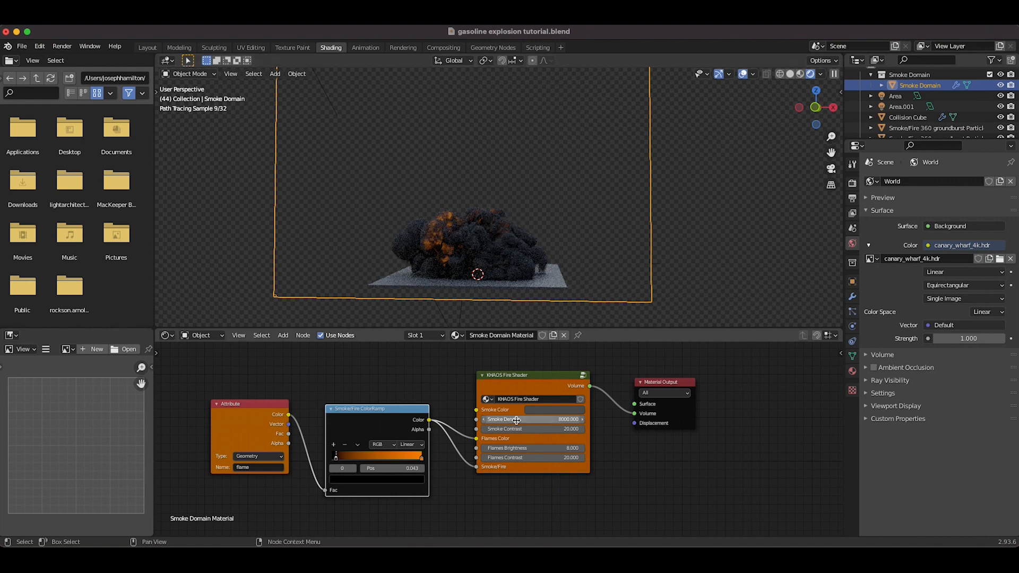
# - Raise the shader's Smoke Contrast to 30 and lower its Smoke Density to 4000
pyautogui.click(546, 430)
pyautogui.write('30')
pyautogui.press('Return')
pyautogui.click(542, 419)
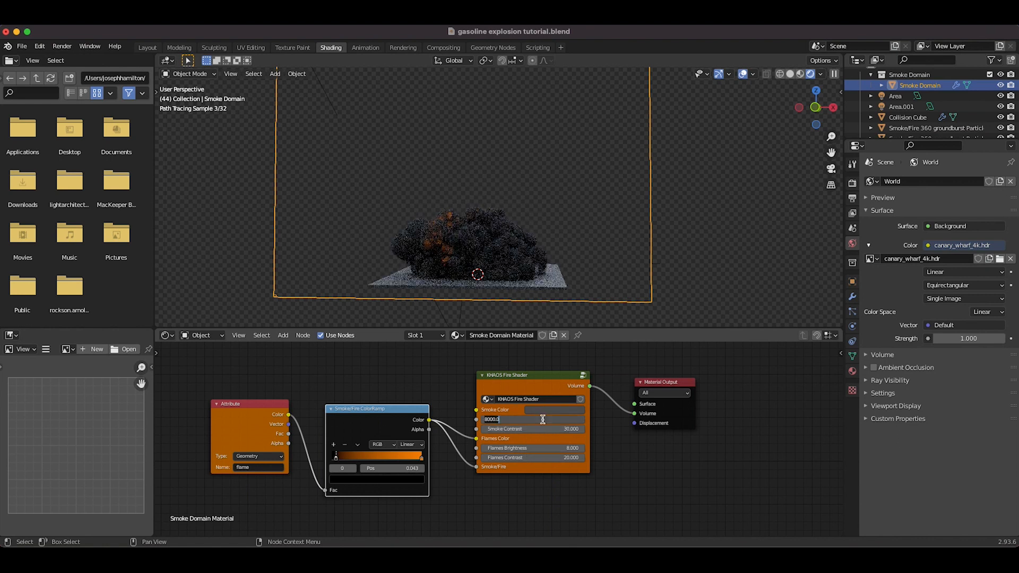
pyautogui.write('4000')
pyautogui.press('Return')
# - Set the KHAOS Fire Shader's Flames Brightness to 12 and Flames Contrast to 40
pyautogui.click(533, 449)
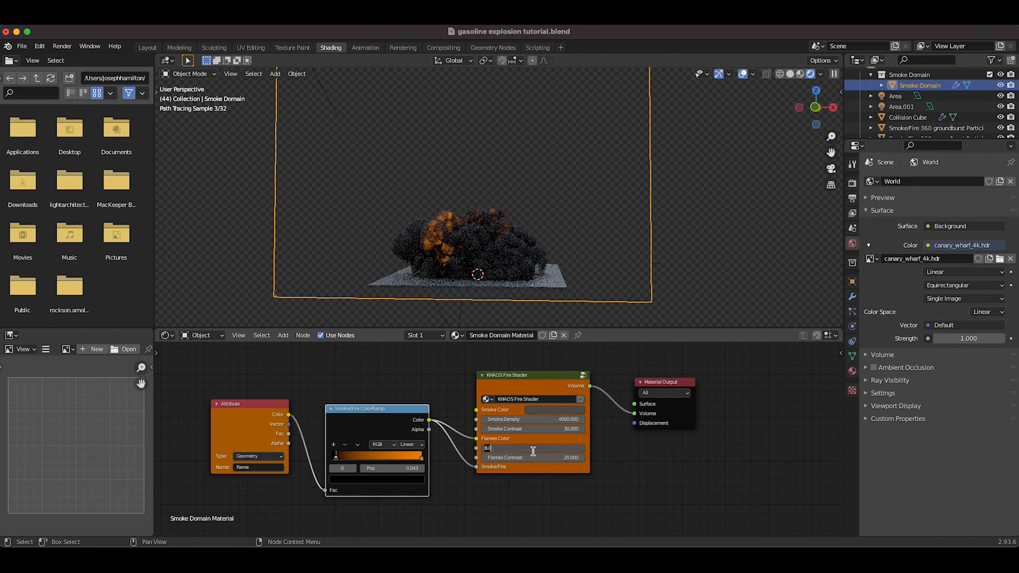
pyautogui.write('12')
pyautogui.press('Return')
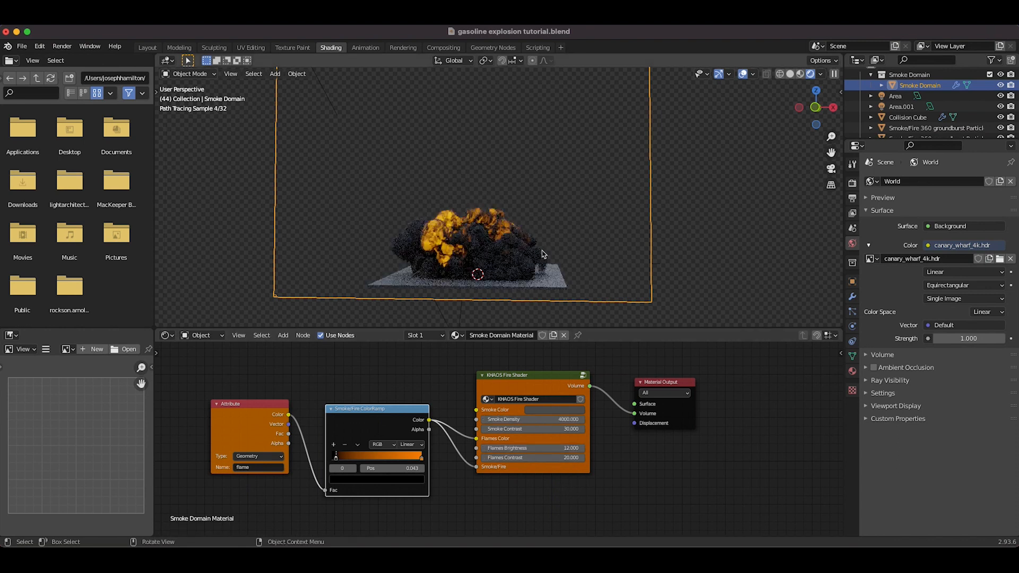
pyautogui.click(541, 458)
pyautogui.write('40')
pyautogui.press('Return')
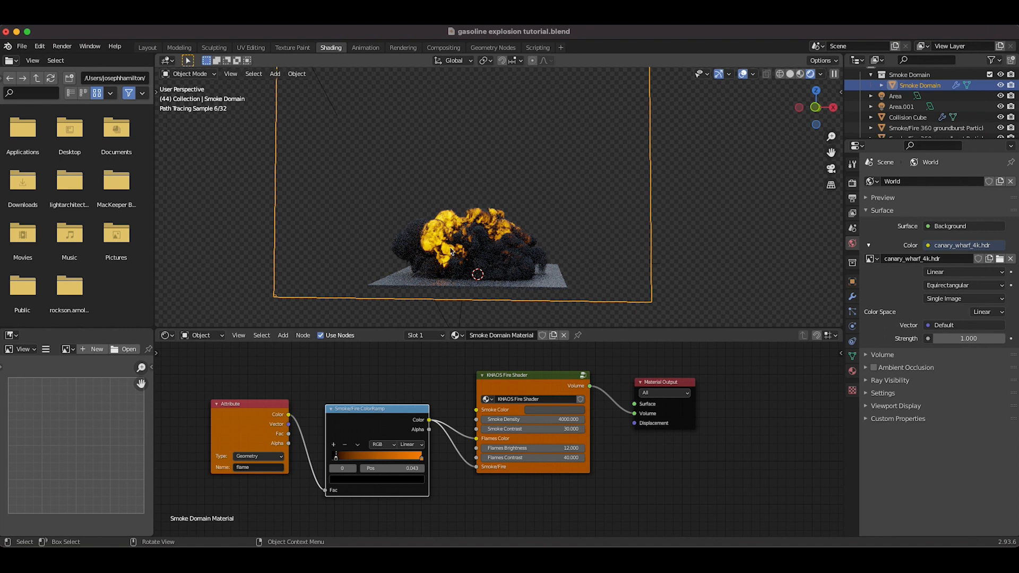
# - Examine the rendered explosion from several angles and step through frames of the simulation
pyautogui.moveTo(508, 235); pyautogui.dragTo(451, 189, button='middle')
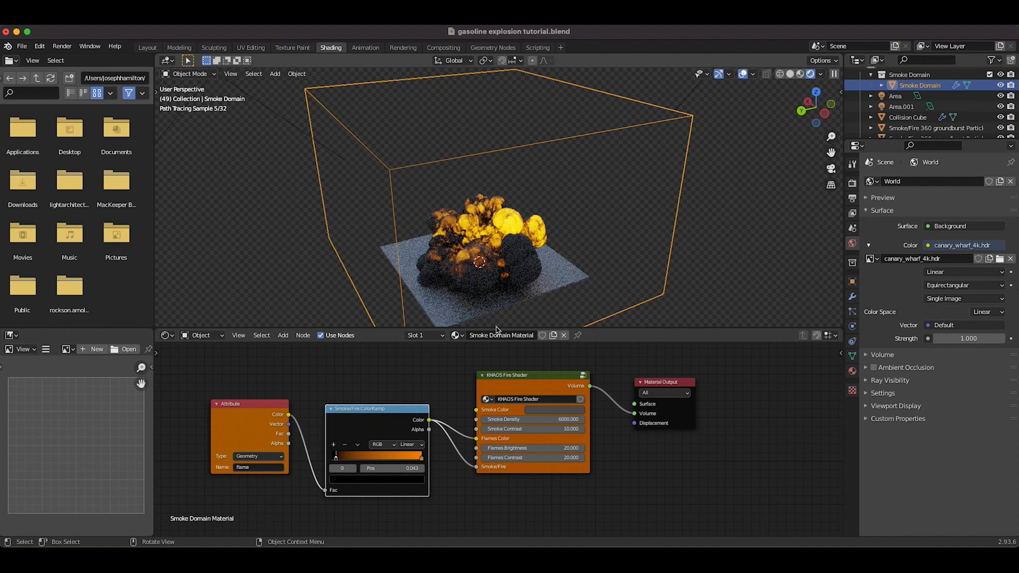
pyautogui.press('Right')
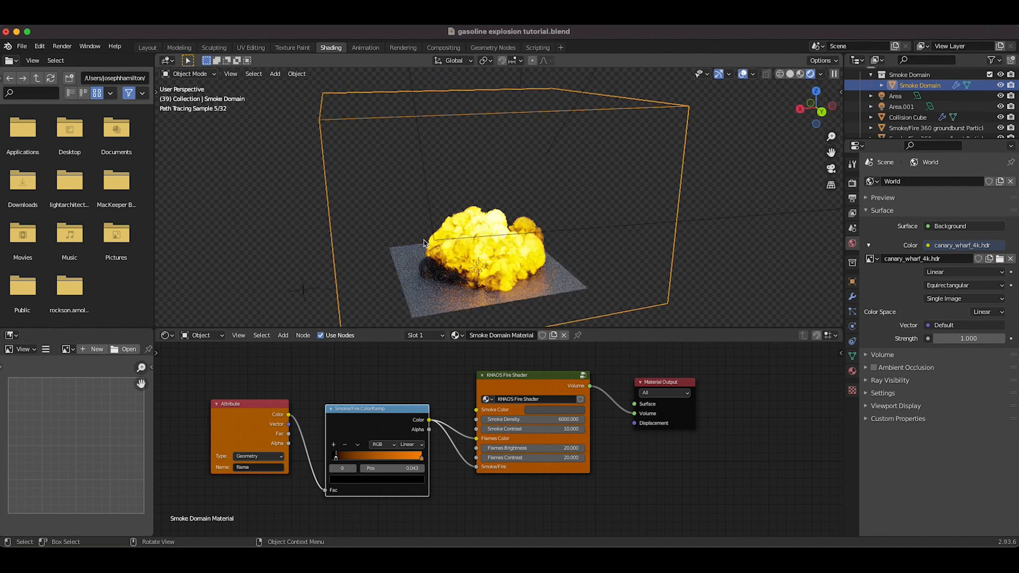
pyautogui.moveTo(547, 251); pyautogui.dragTo(578, 263, button='middle')
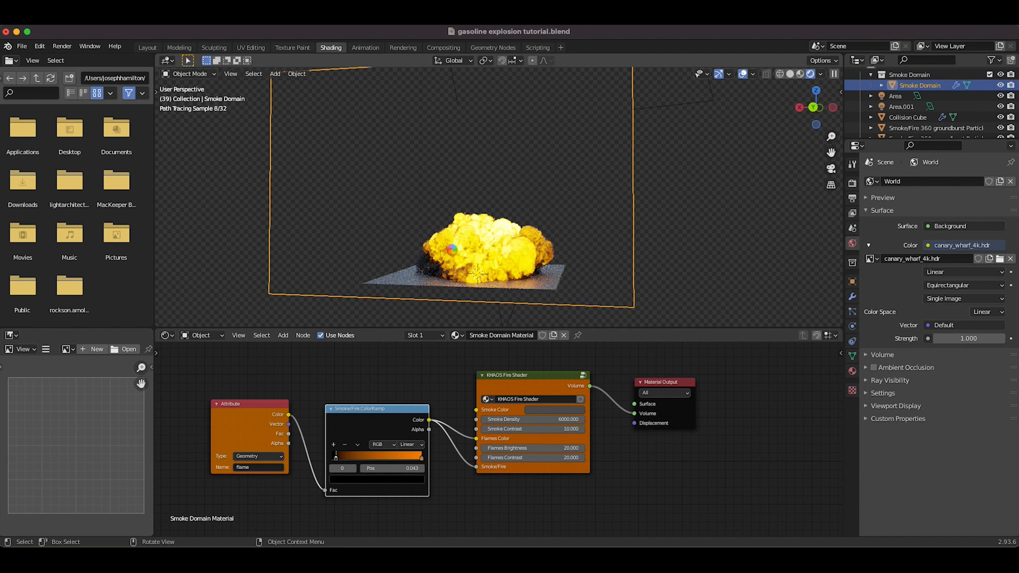
pyautogui.press('Right')
pyautogui.press('Right')
pyautogui.press('Right')
pyautogui.press('Right')
pyautogui.press('Right')
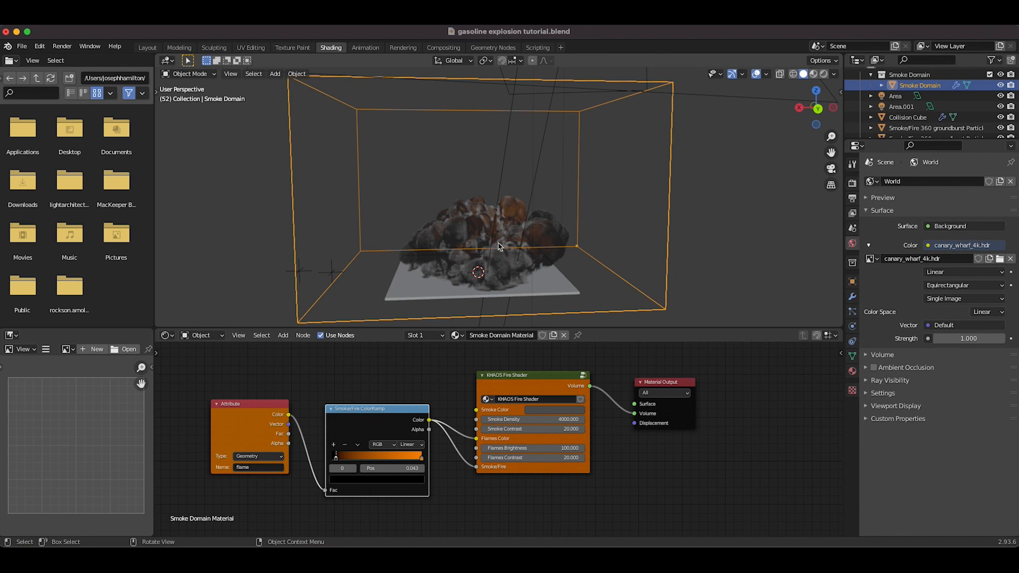
# - Add a camera to the layout scene and move it about 20 m back from the explosion
pyautogui.click(150, 49)
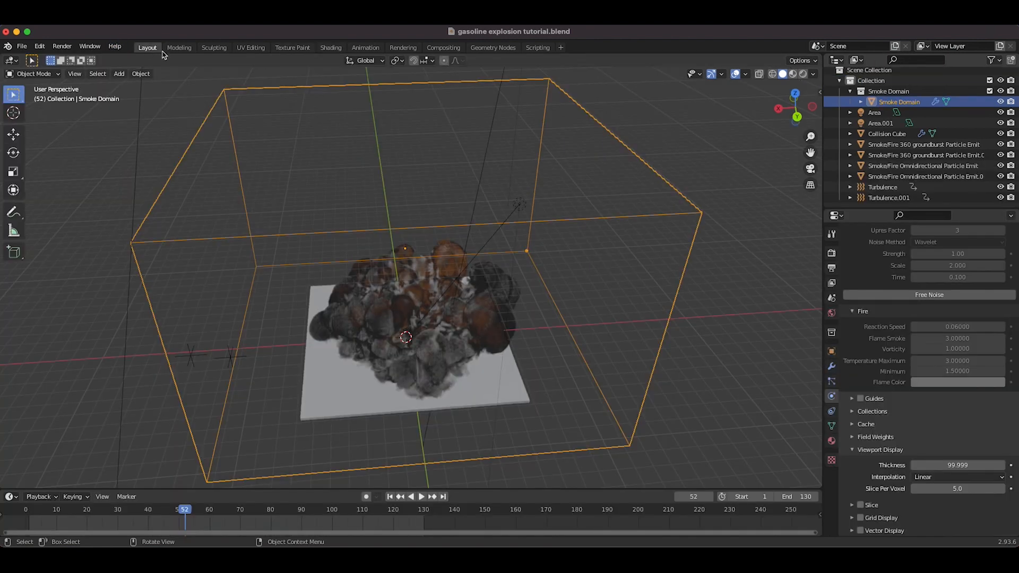
pyautogui.scroll(-3, 382, 319)
pyautogui.hotkey('shift', 'a')
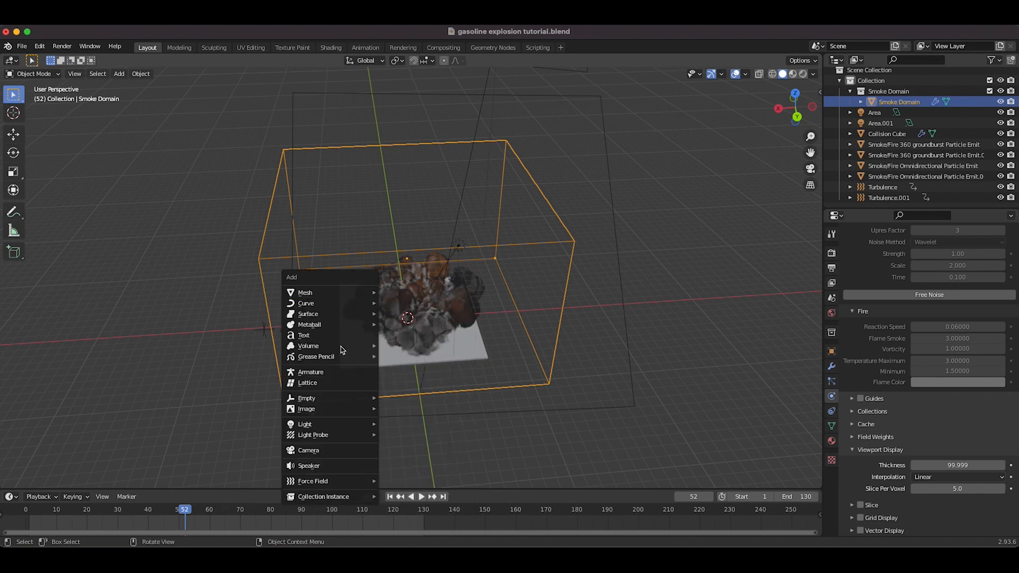
pyautogui.click(313, 451)
pyautogui.moveTo(312, 454); pyautogui.dragTo(296, 300, button='middle')
pyautogui.press('g')
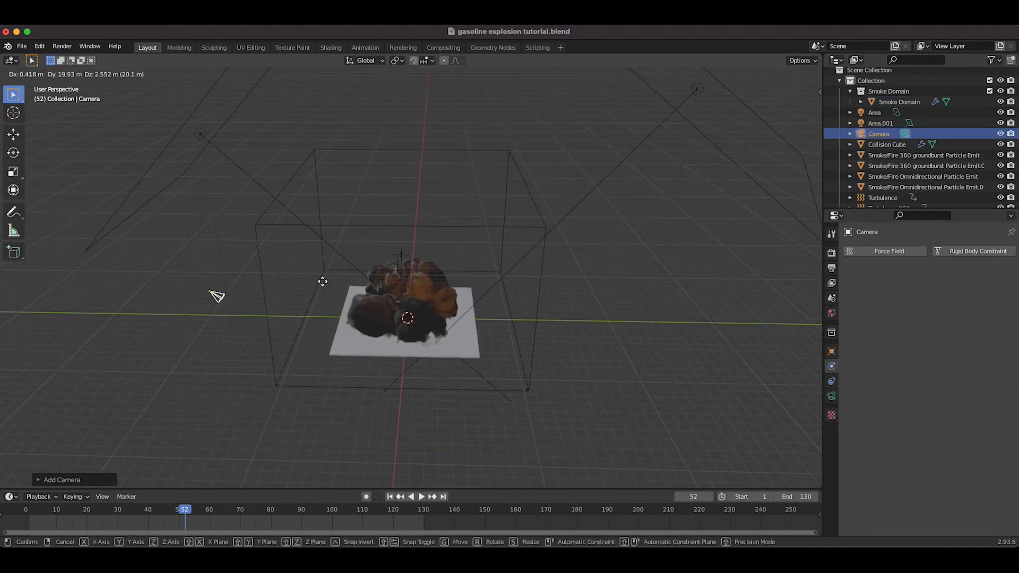
pyautogui.click(284, 252)
# - Look through the camera and rotate it freely until the explosion sits inside the frame
pyautogui.click(75, 75)
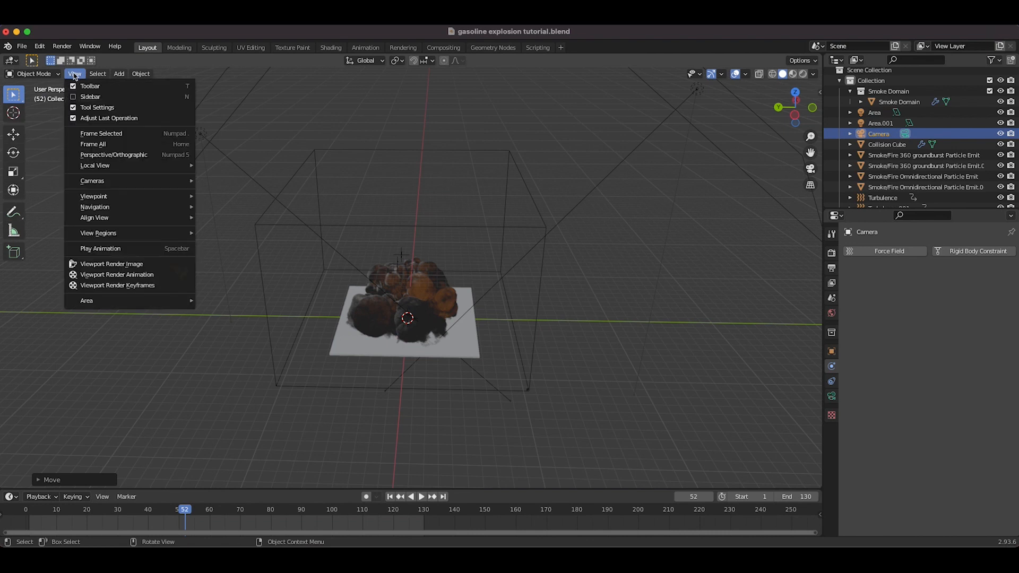
pyautogui.moveTo(105, 196)
pyautogui.click(234, 191)
pyautogui.press('r')
pyautogui.press('r')
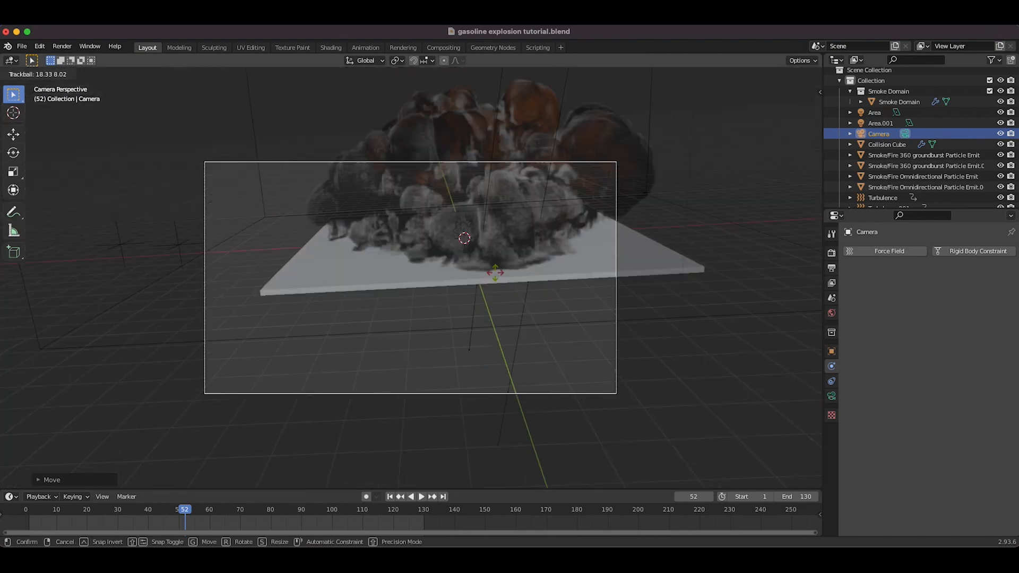
pyautogui.click(489, 278)
# - Shorten the camera's focal length, then rotate and move the camera to centre the whole explosion
pyautogui.click(831, 396)
pyautogui.click(947, 299)
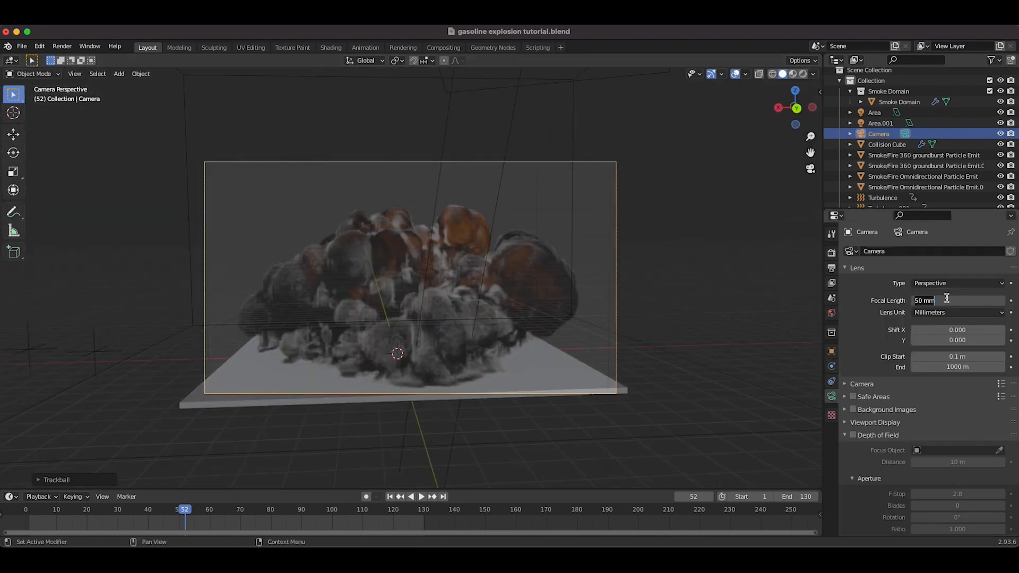
pyautogui.write('3')
pyautogui.press('Return')
pyautogui.press('r')
pyautogui.click(694, 313)
pyautogui.press('g')
pyautogui.click(526, 353)
# - Make the Collision Cube ground plane a Shadow Catcher in its object visibility settings
pyautogui.click(510, 349)
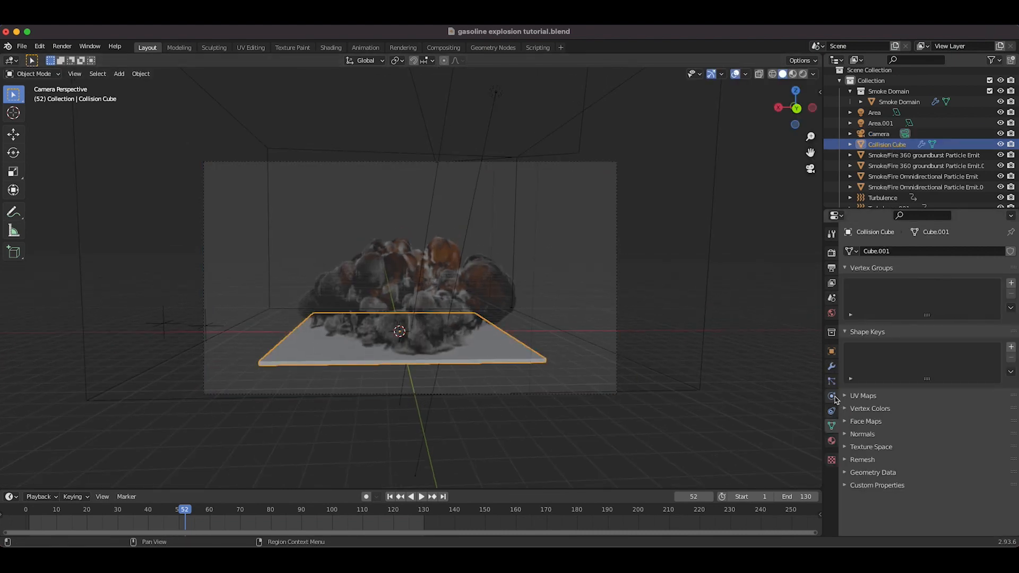
pyautogui.click(832, 284)
pyautogui.click(831, 351)
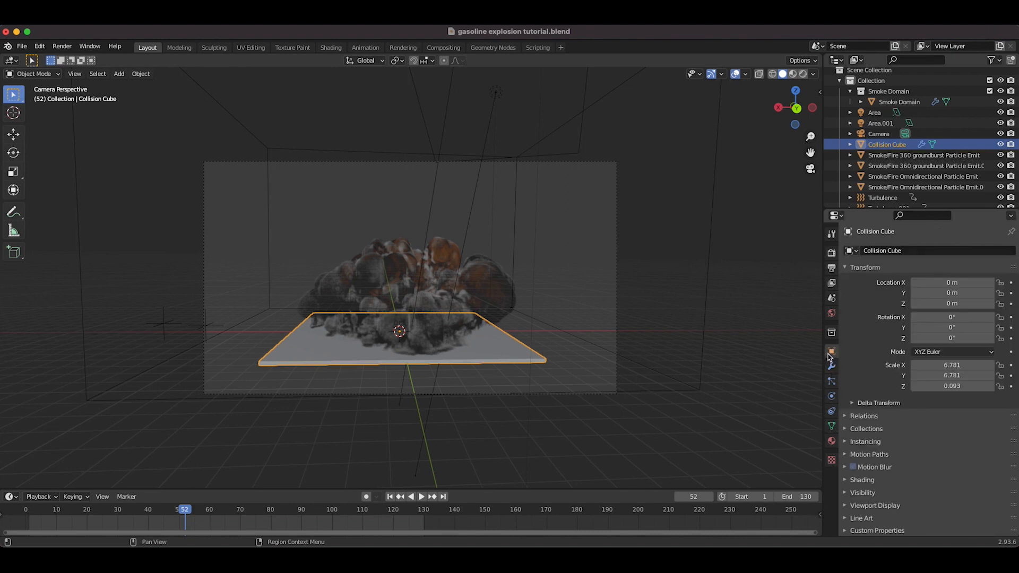
pyautogui.click(860, 492)
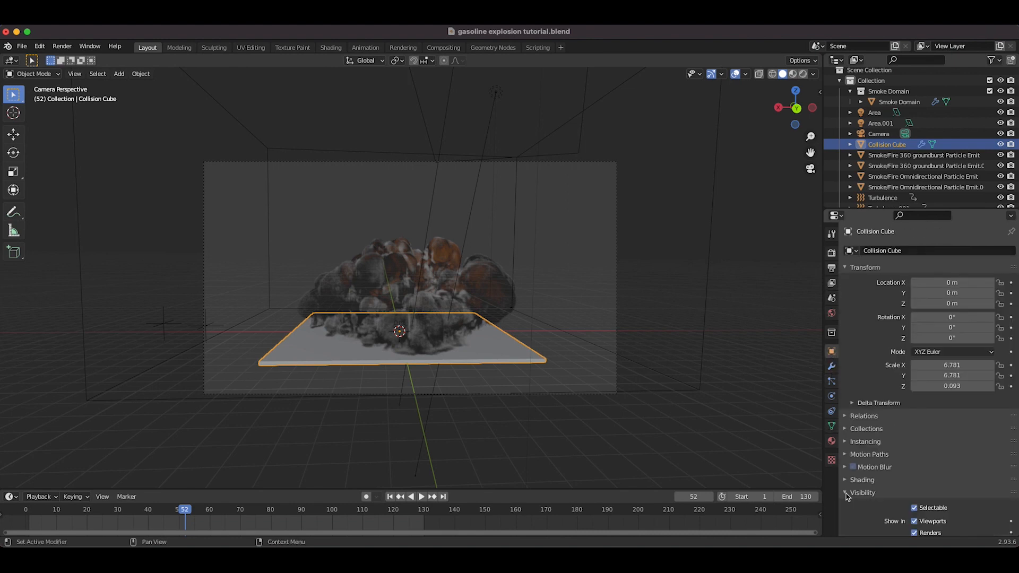
pyautogui.scroll(-6, 849, 496)
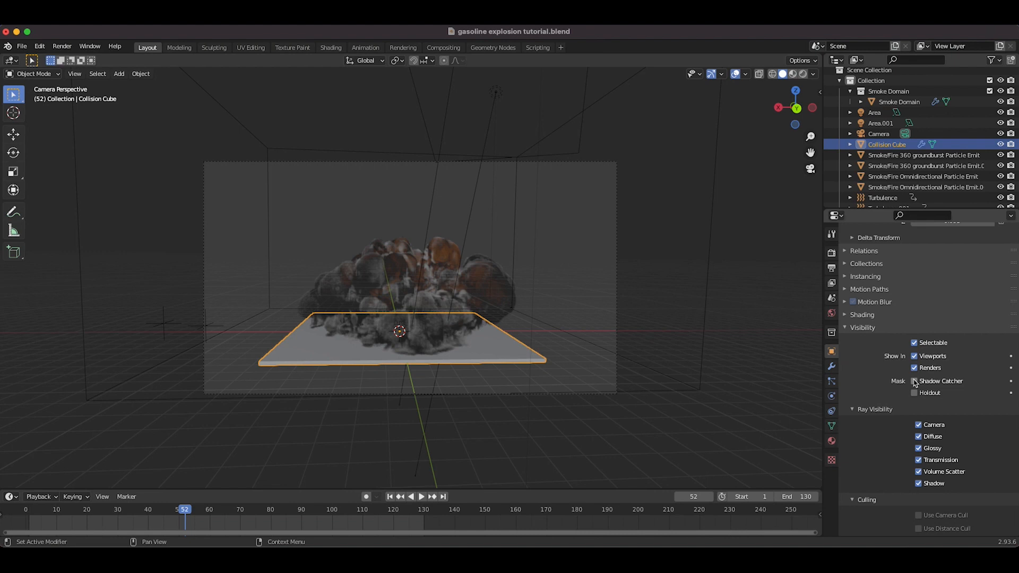
# - Set the Cycles render samples to 32 and enable Adaptive Sampling
pyautogui.click(831, 256)
pyautogui.scroll(6, 892, 276)
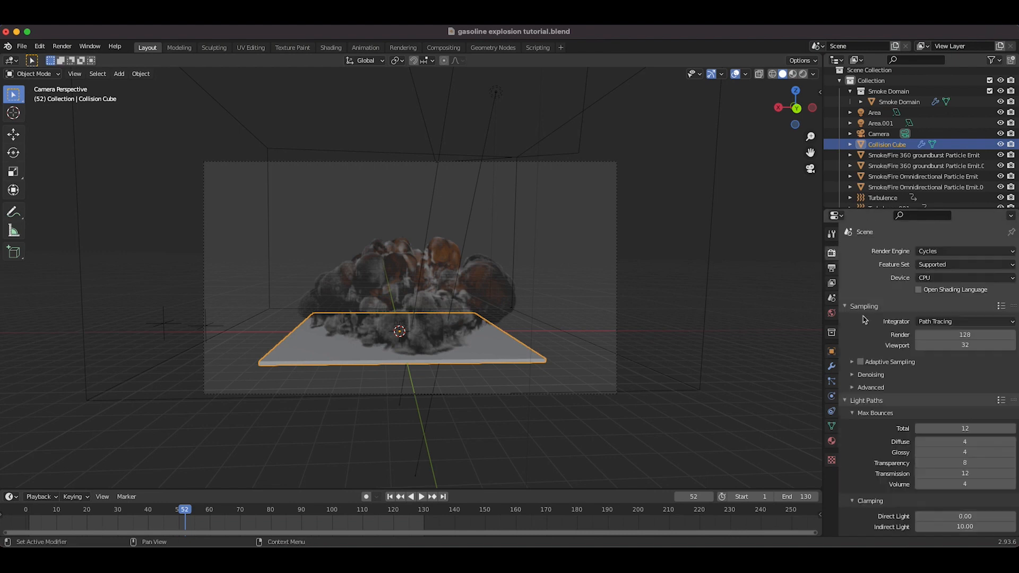
pyautogui.click(959, 335)
pyautogui.write('32')
pyautogui.press('Return')
pyautogui.click(860, 362)
pyautogui.scroll(-3, 858, 430)
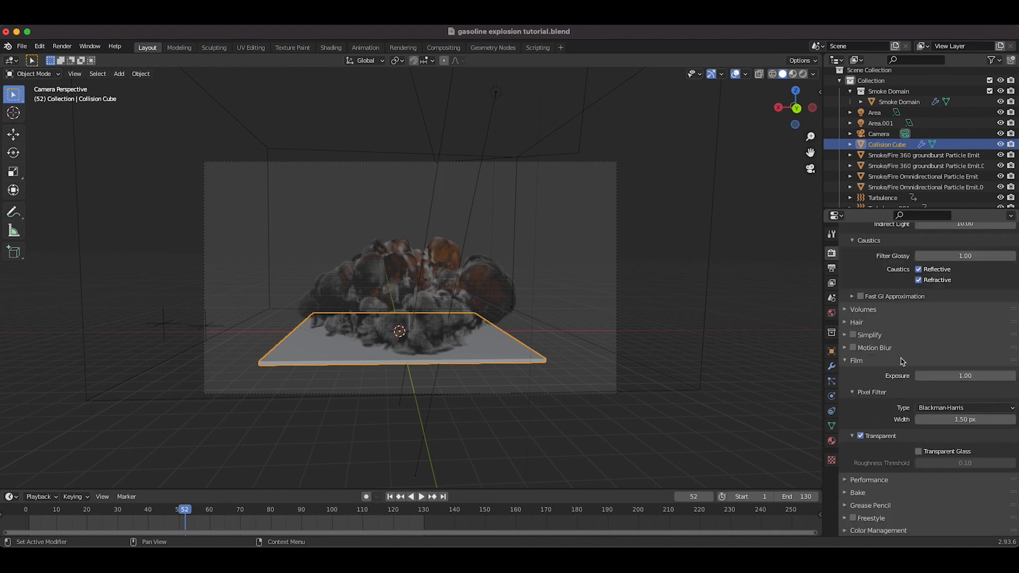
# - Set the output resolution scale to 100% and create an output folder named gasoline explosion render
pyautogui.click(831, 268)
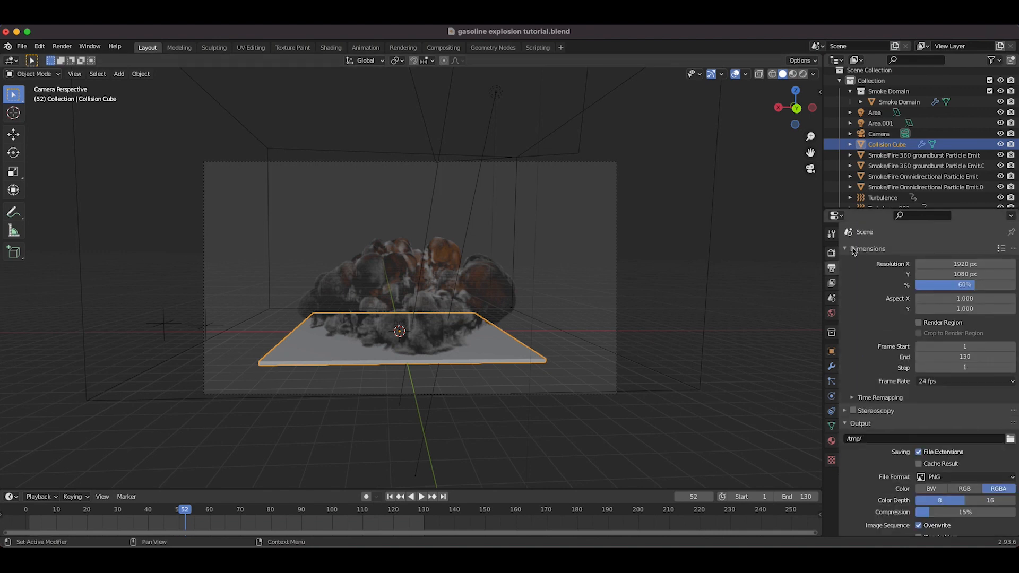
pyautogui.moveTo(952, 285); pyautogui.dragTo(1014, 285)
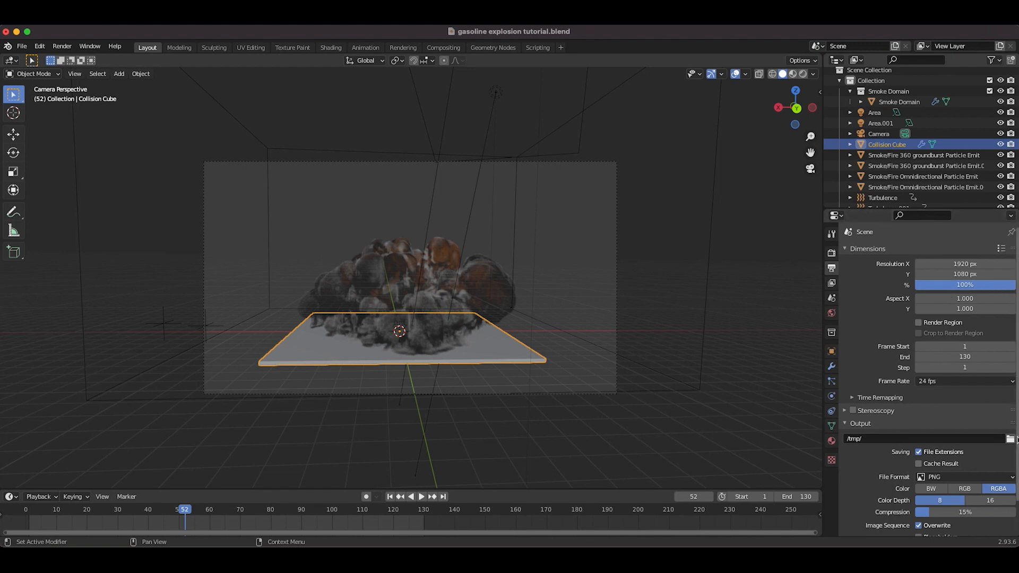
pyautogui.moveTo(1010, 439); pyautogui.dragTo(1010, 405, button='middle')
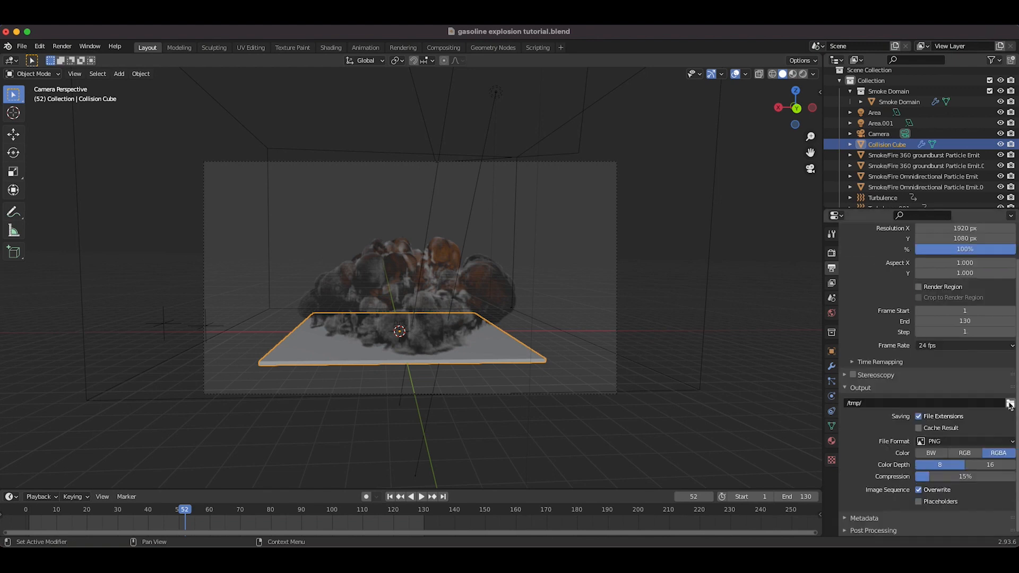
pyautogui.click(1010, 403)
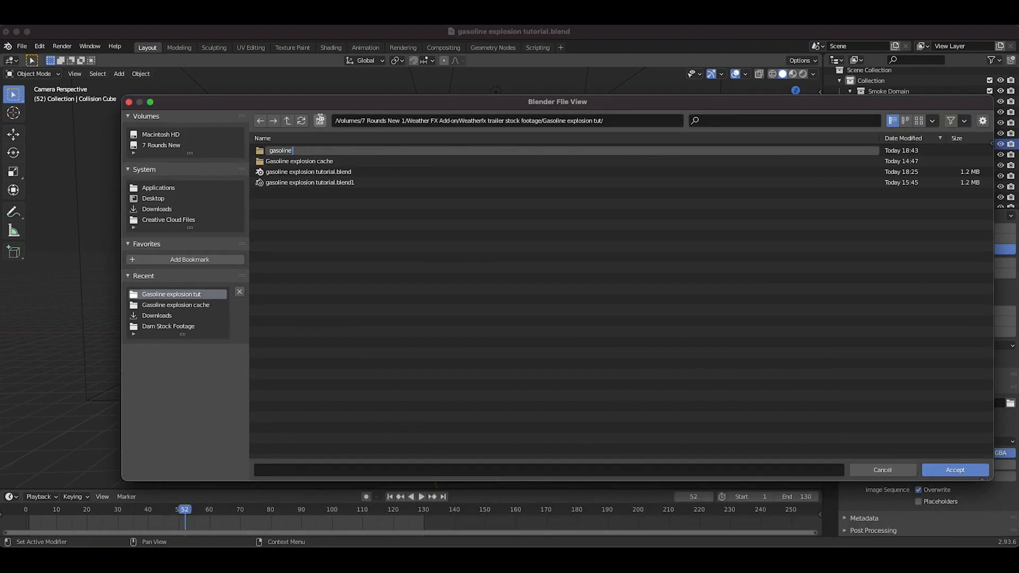
pyautogui.write('on render')
pyautogui.press('Return')
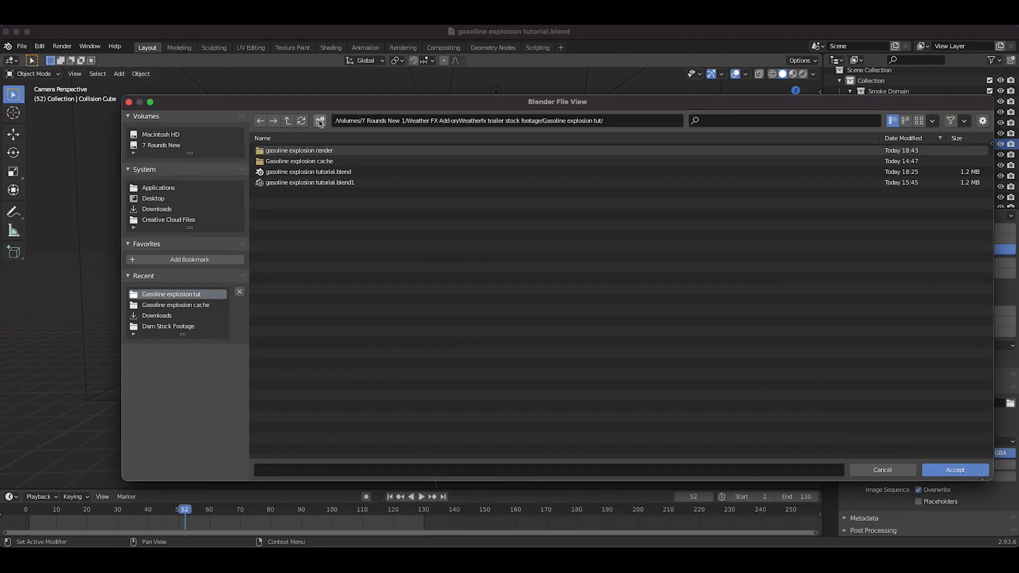
# - Set the render output path to the new folder with the file name gasoline explosion render
pyautogui.doubleClick(295, 152)
pyautogui.click(342, 470)
pyautogui.write('ga')
pyautogui.press('Return')
pyautogui.click(951, 472)
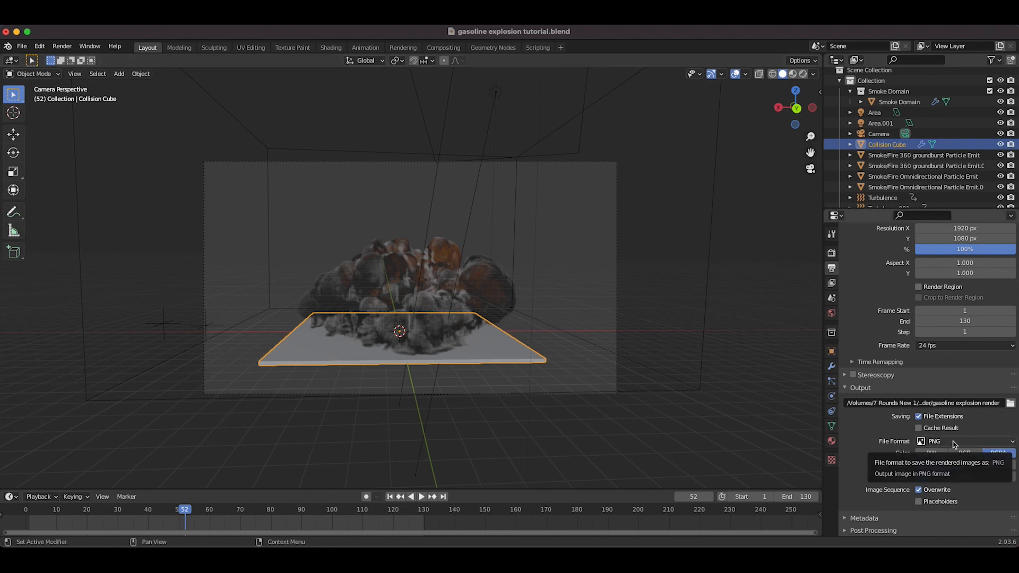
pyautogui.scroll(3, 954, 444)
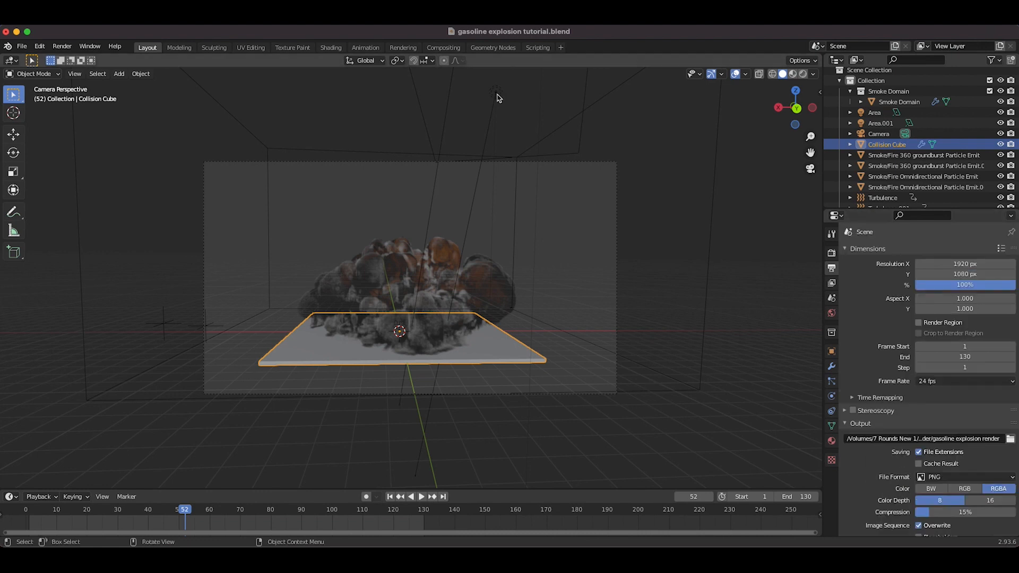
# - Move the Area.001 light farther from the explosion and rotate it to aim back at the fireball
pyautogui.click(493, 98)
pyautogui.scroll(-3, 435, 263)
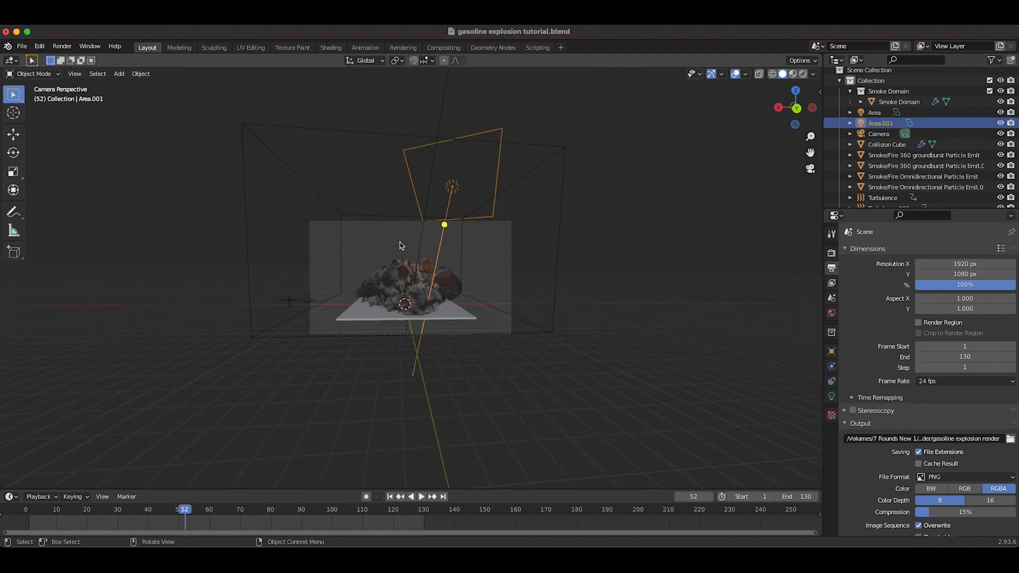
pyautogui.moveTo(410, 243); pyautogui.dragTo(582, 225, button='middle')
pyautogui.press('g')
pyautogui.click(576, 200)
pyautogui.press('r')
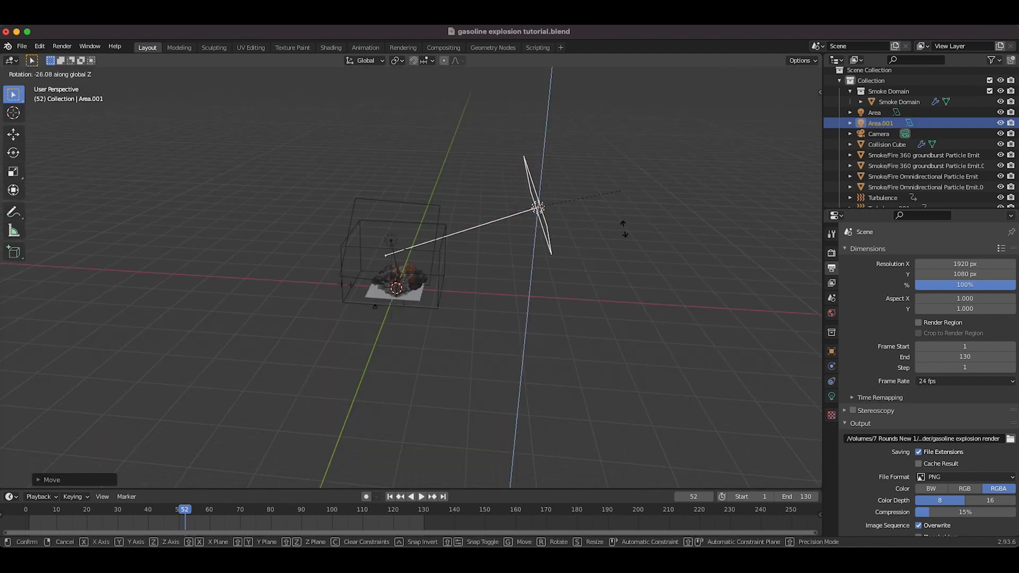
pyautogui.click(591, 243)
pyautogui.hscroll(-5, 592, 243)
pyautogui.hscroll(-1, 593, 243)
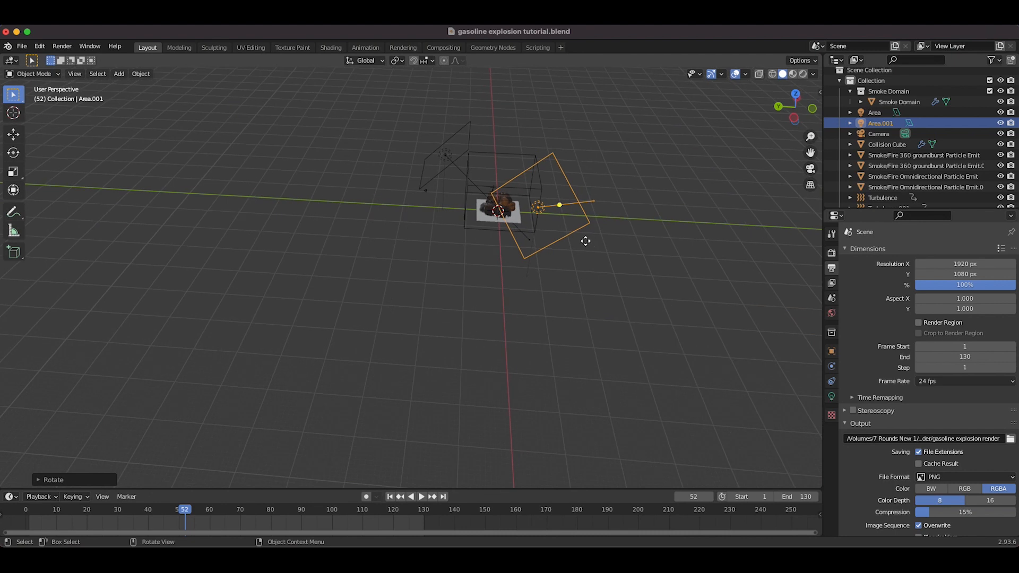
# - Rotate and reposition the Area light so it points at the explosion from the opposite side
pyautogui.press('r')
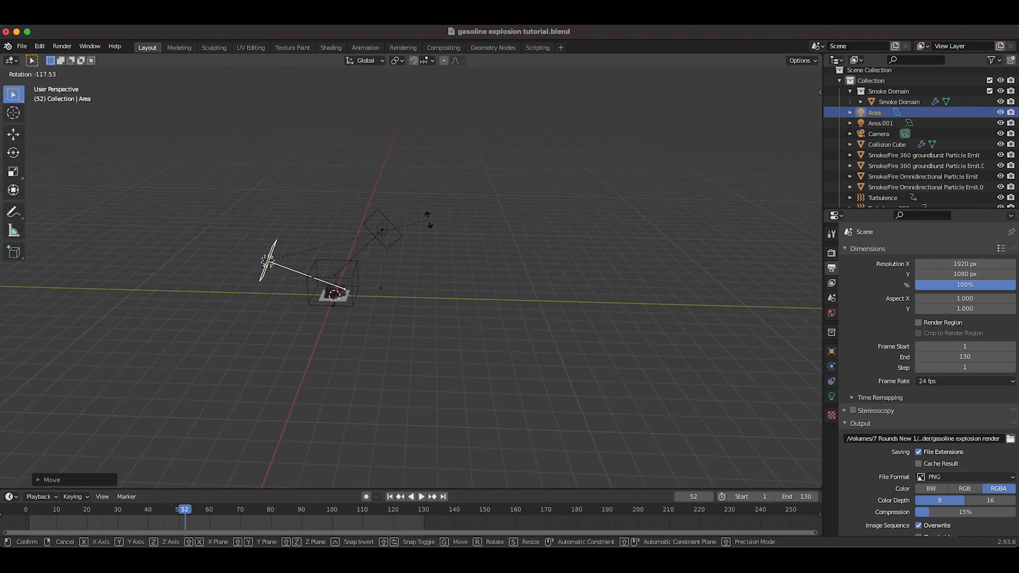
pyautogui.click(429, 221)
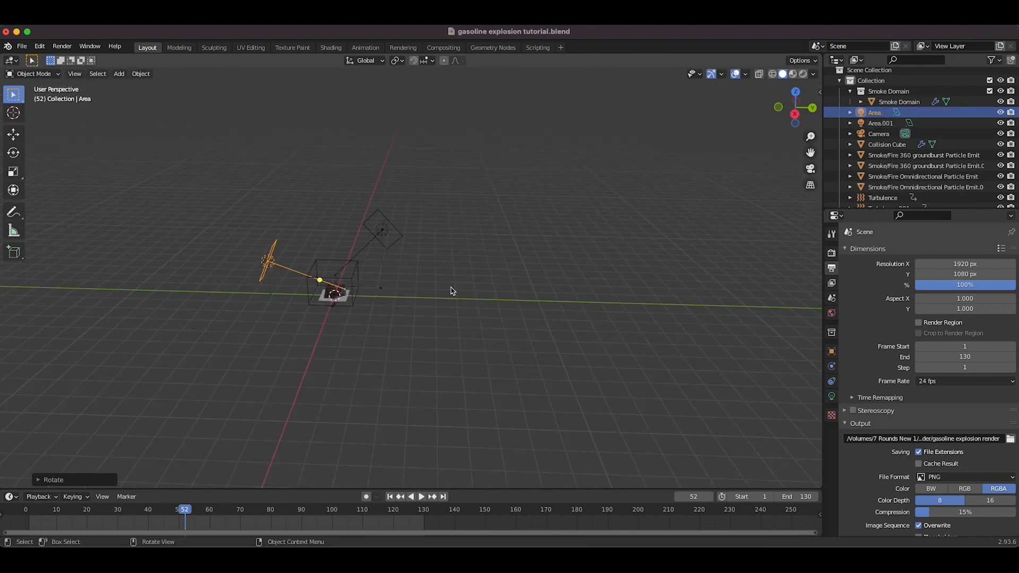
pyautogui.hscroll(-8, 458, 304)
pyautogui.press('g')
pyautogui.click(297, 282)
# - Set the Area light's power to 3000 W and adjust the power of the Area.001 light
pyautogui.click(831, 396)
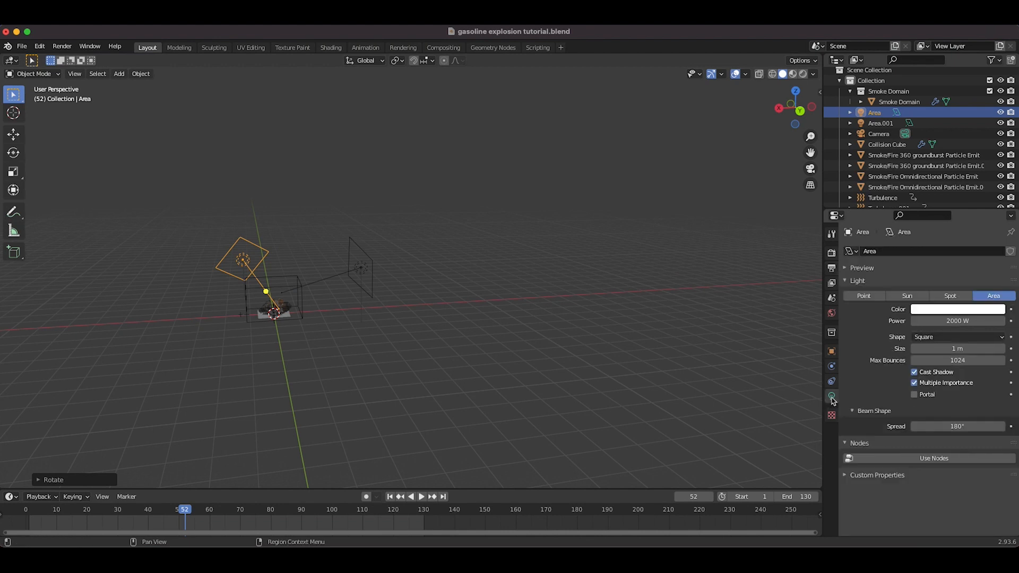
pyautogui.doubleClick(951, 320)
pyautogui.write('30')
pyautogui.press('Return')
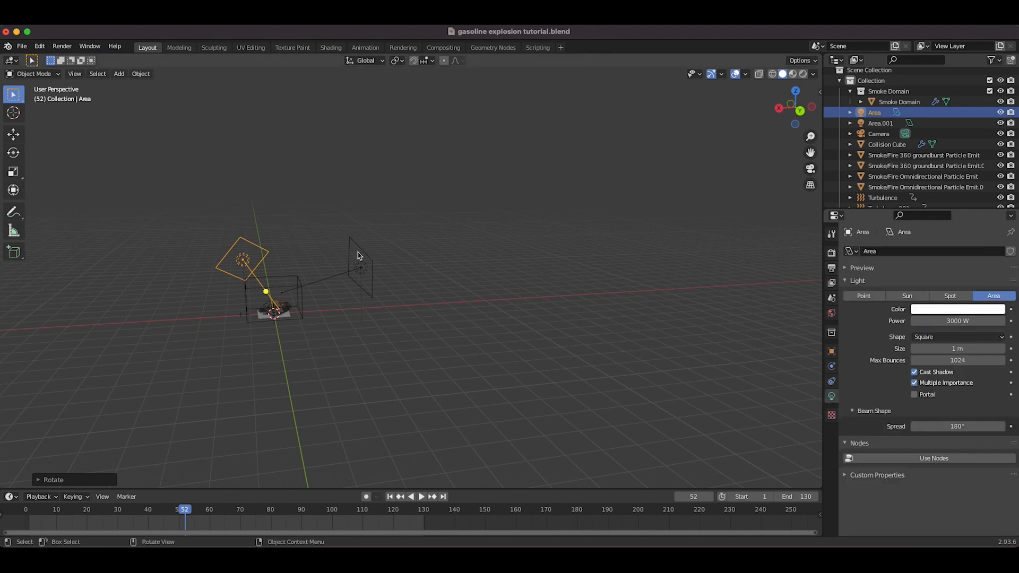
pyautogui.click(361, 268)
pyautogui.doubleClick(952, 321)
pyautogui.press('Return')
# - Return to the camera view and enlarge the Collision Cube ground plane until it extends past the frame's sides
pyautogui.click(74, 73)
pyautogui.moveTo(201, 195)
pyautogui.click(233, 195)
pyautogui.click(348, 164)
# - Save the file and render frame 52 as a still image
pyautogui.click(27, 45)
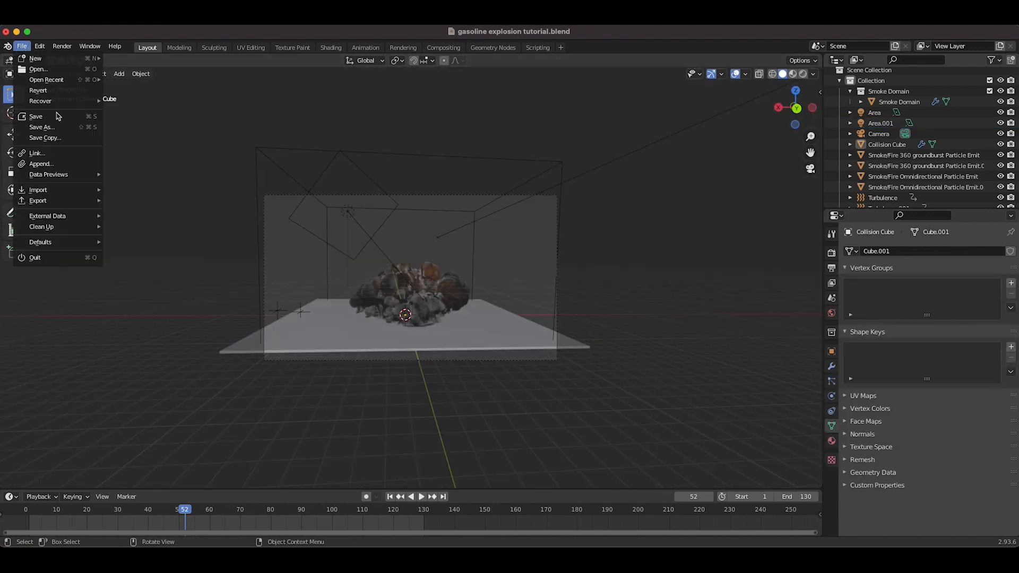
pyautogui.click(36, 117)
pyautogui.click(62, 46)
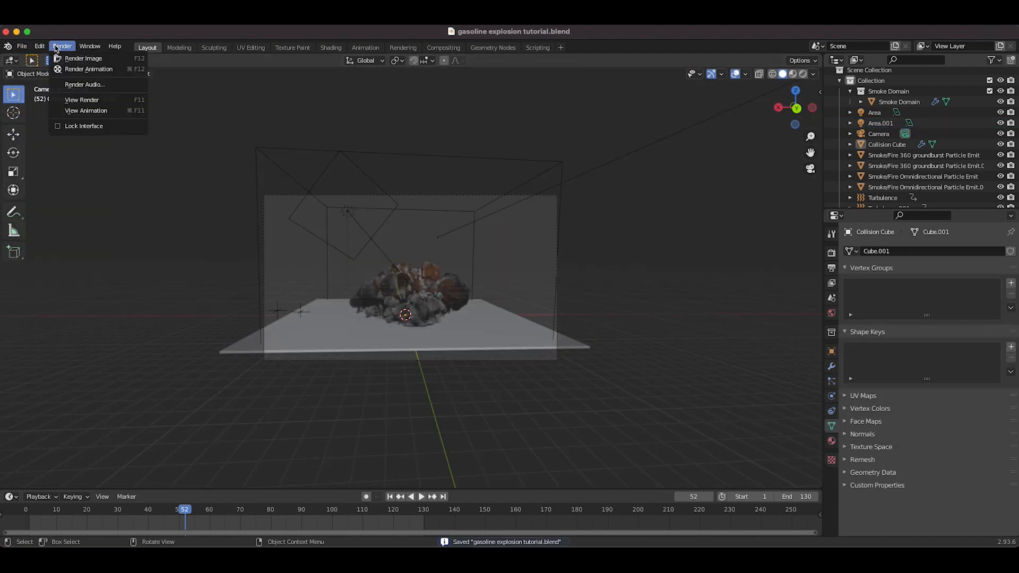
pyautogui.click(76, 60)
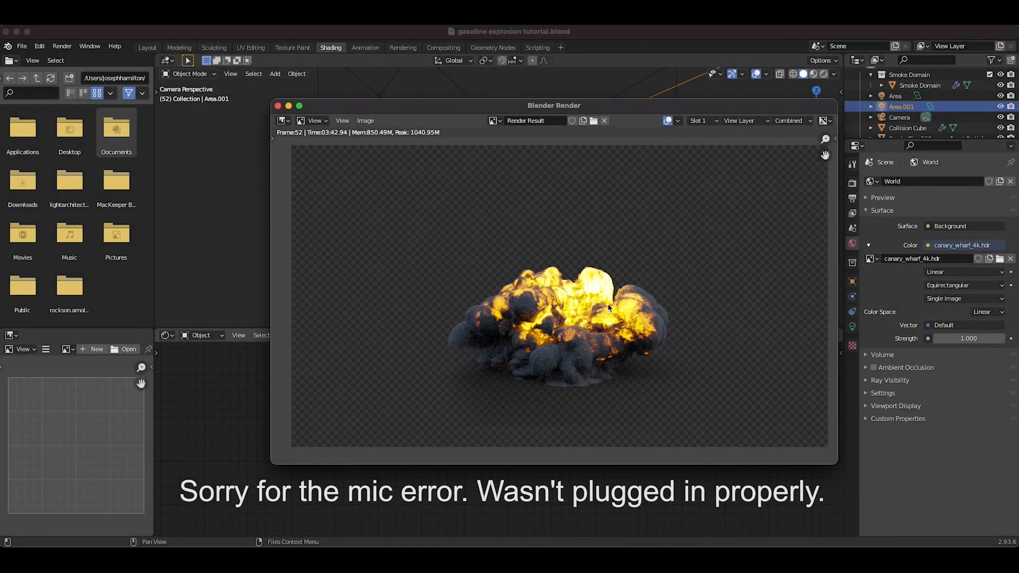
# - Examine the smoke and fire detail in the rendered image, then close the render window
pyautogui.scroll(2, 628, 333)
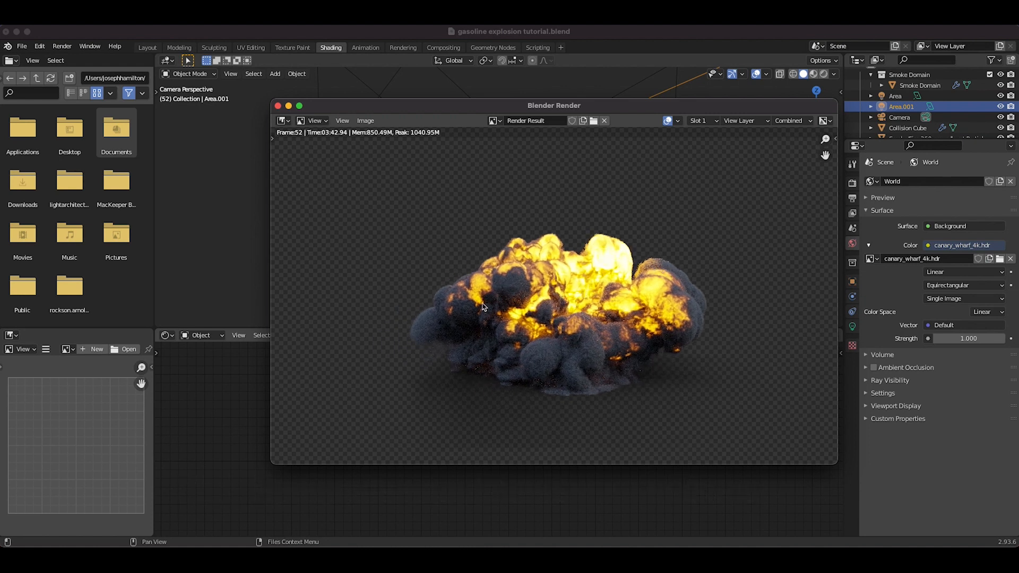
pyautogui.scroll(-1, 593, 322)
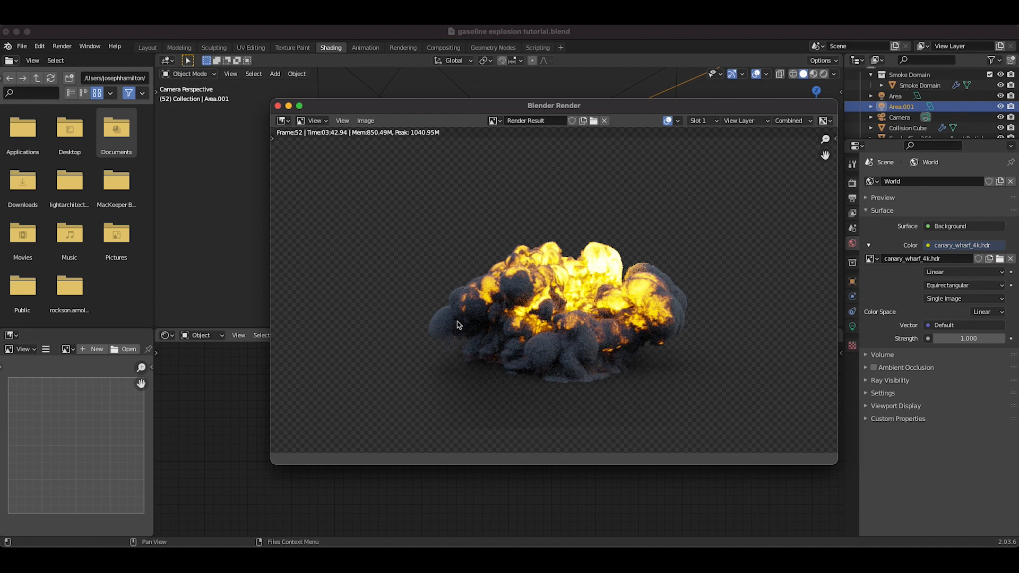
pyautogui.click(277, 106)
# - Enable compositing nodes for the scene and spread the Render Layers and Composite nodes apart
pyautogui.click(442, 48)
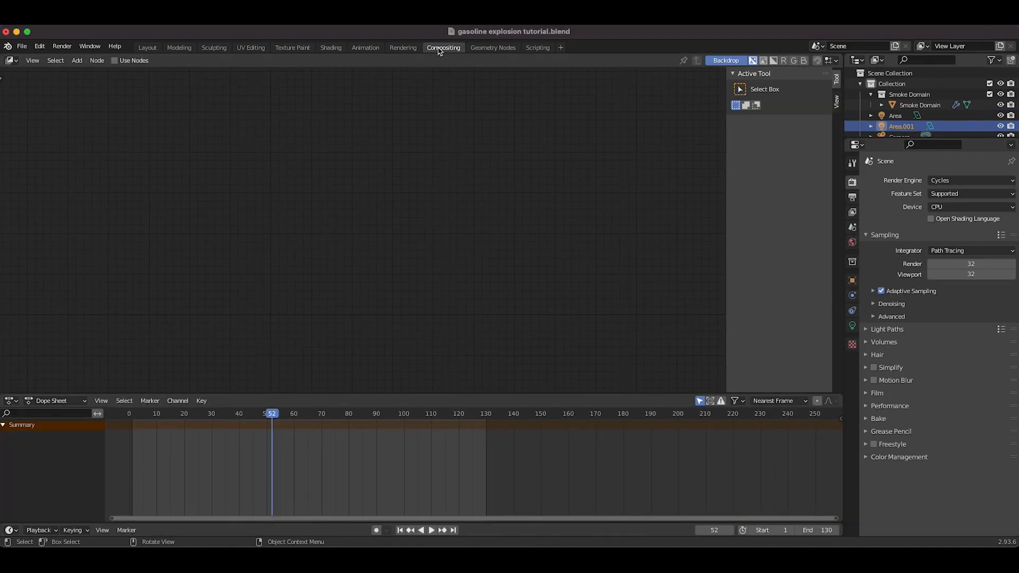
pyautogui.click(115, 60)
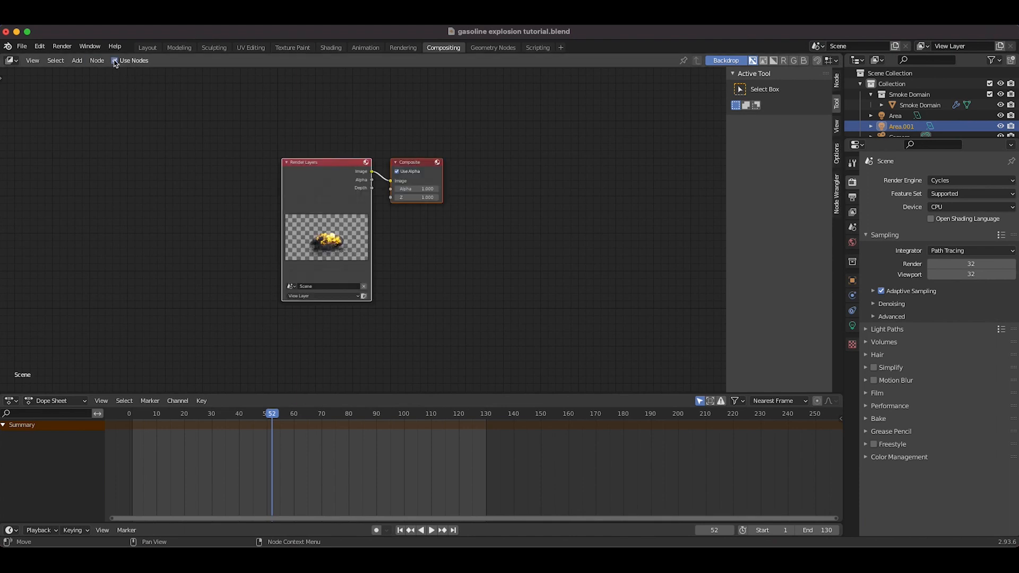
pyautogui.moveTo(312, 162); pyautogui.dragTo(145, 180)
pyautogui.moveTo(417, 166); pyautogui.dragTo(591, 175)
# - Add a Viewer node and place it just below the Composite node
pyautogui.hotkey('shift', 'a')
pyautogui.moveTo(403, 320)
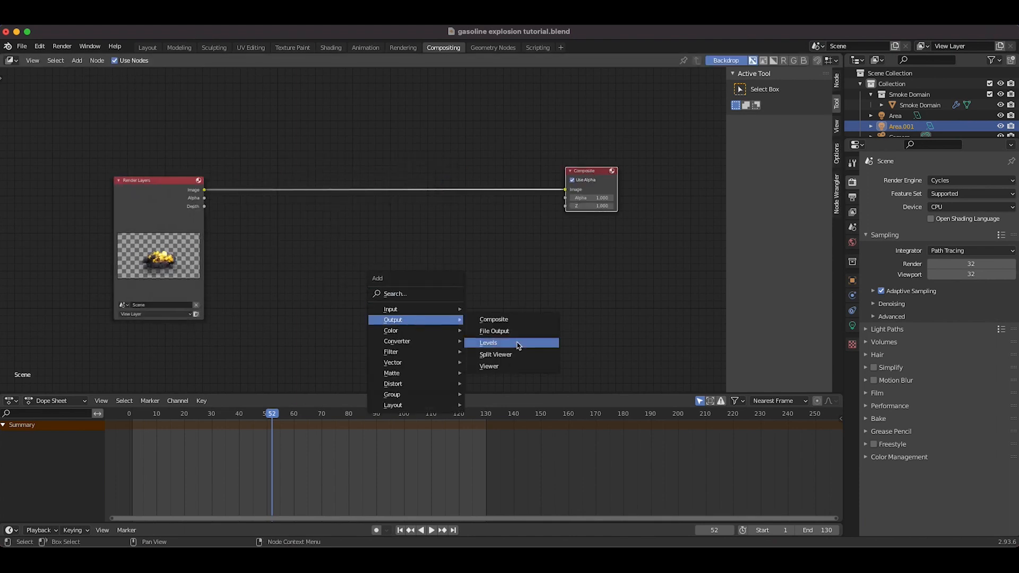
pyautogui.click(489, 366)
pyautogui.click(535, 222)
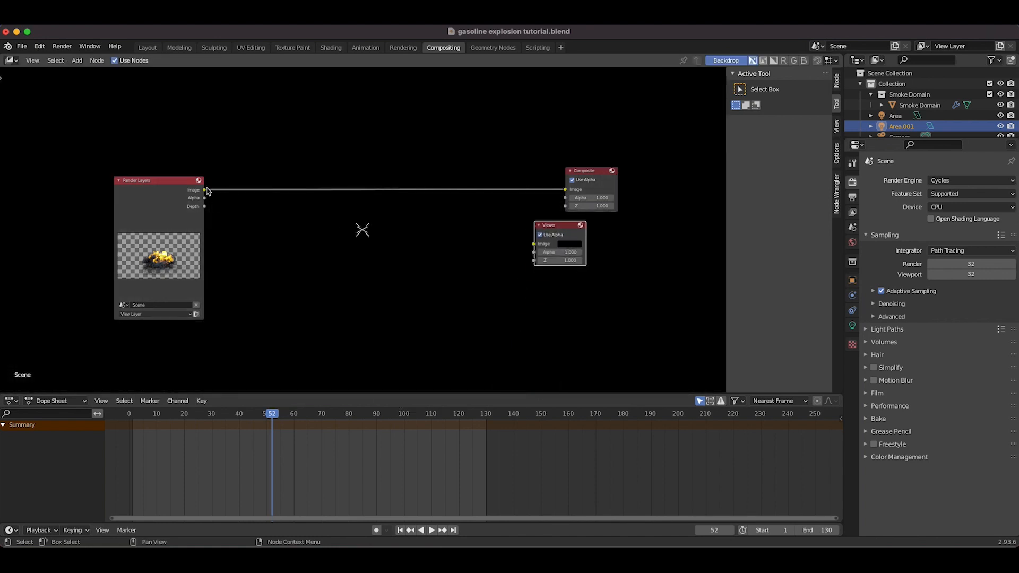
# - Feed the Render Layers image into the Viewer node and shrink the backdrop until the whole frame fits in the node editor
pyautogui.moveTo(205, 190); pyautogui.dragTo(534, 243)
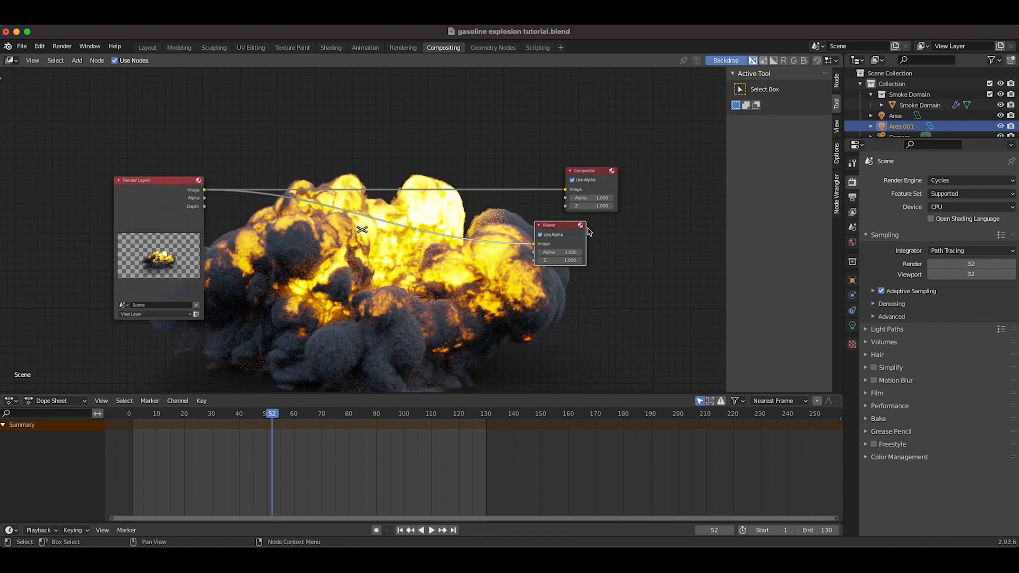
pyautogui.press('v')
pyautogui.press('v')
pyautogui.press('v')
pyautogui.press('v')
pyautogui.hscroll(3, 375, 314)
pyautogui.hscroll(-5, 375, 315)
pyautogui.hscroll(4, 375, 314)
pyautogui.scroll(-5, 375, 314)
pyautogui.scroll(3, 375, 314)
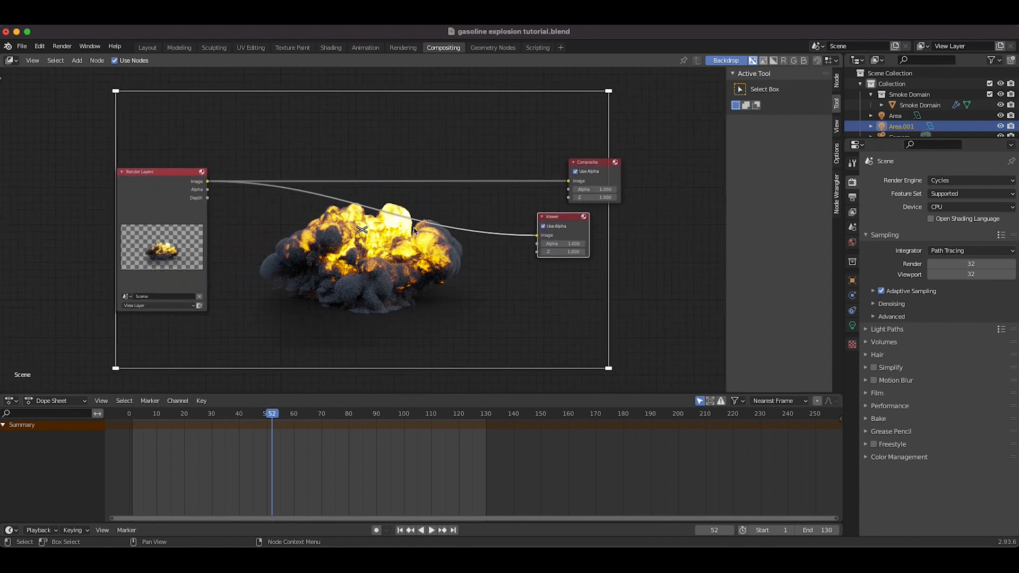
pyautogui.scroll(-4, 414, 230)
pyautogui.hscroll(5, 415, 231)
pyautogui.hscroll(-5, 415, 230)
pyautogui.scroll(4, 415, 231)
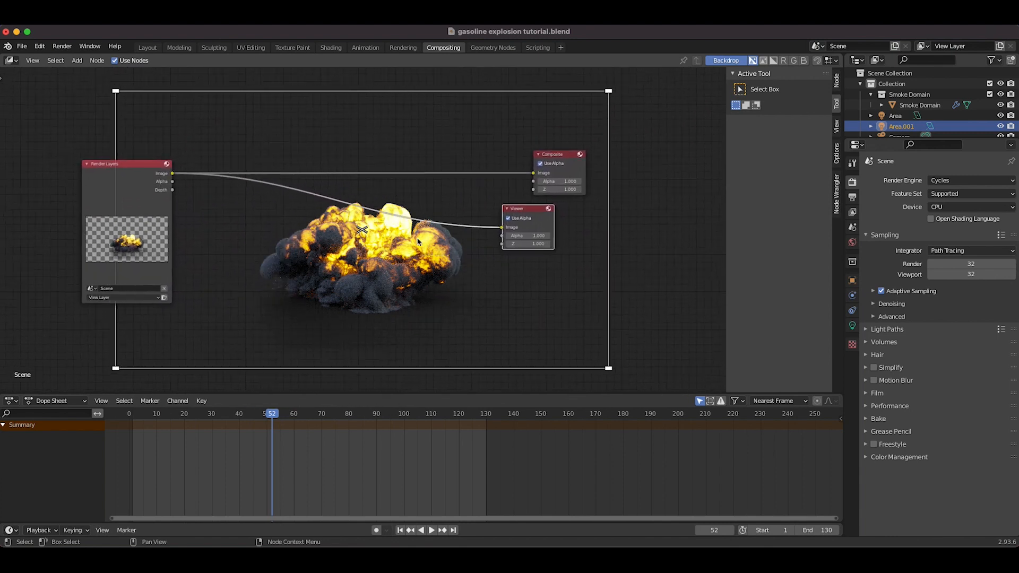
# - Add an RGB input node just below the Render Layers node
pyautogui.hotkey('shift', 'a')
pyautogui.press('Escape')
pyautogui.hotkey('shift', 'a')
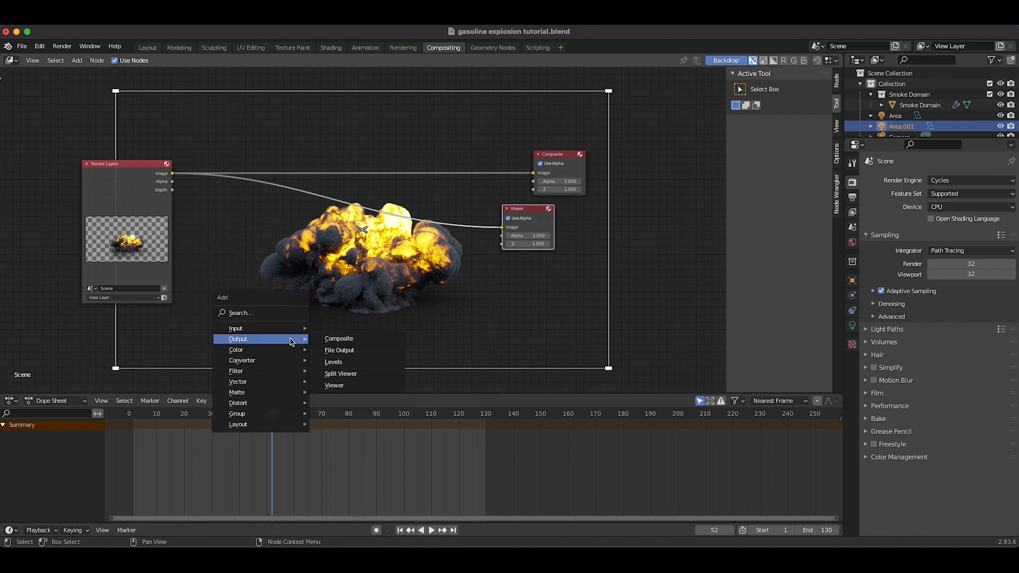
pyautogui.moveTo(260, 325)
pyautogui.click(330, 412)
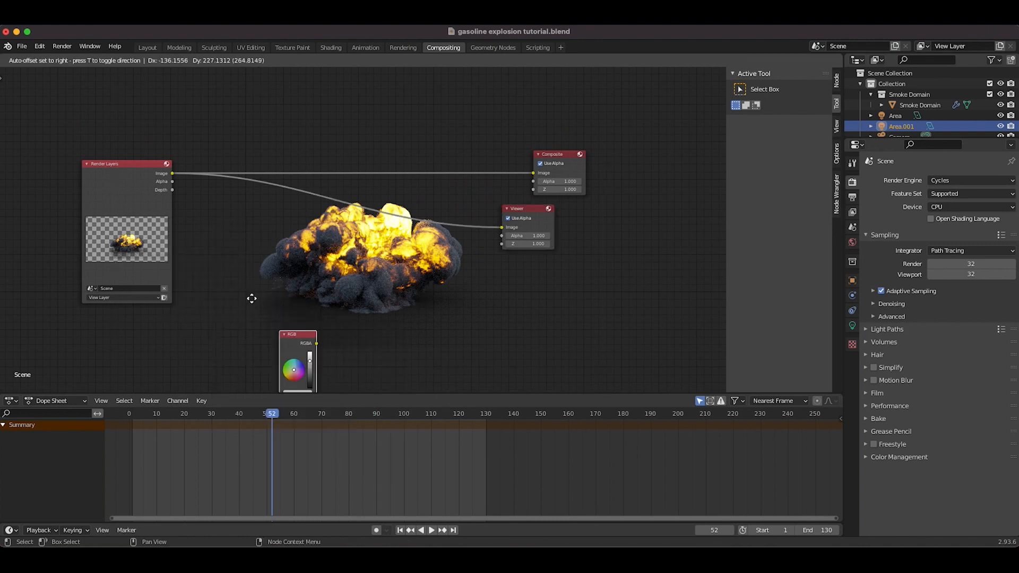
pyautogui.click(176, 325)
# - Insert an Alpha Over node before the Viewer and connect the RGB colour as the background beneath the rendered image
pyautogui.hotkey('shift', 'a')
pyautogui.press('Escape')
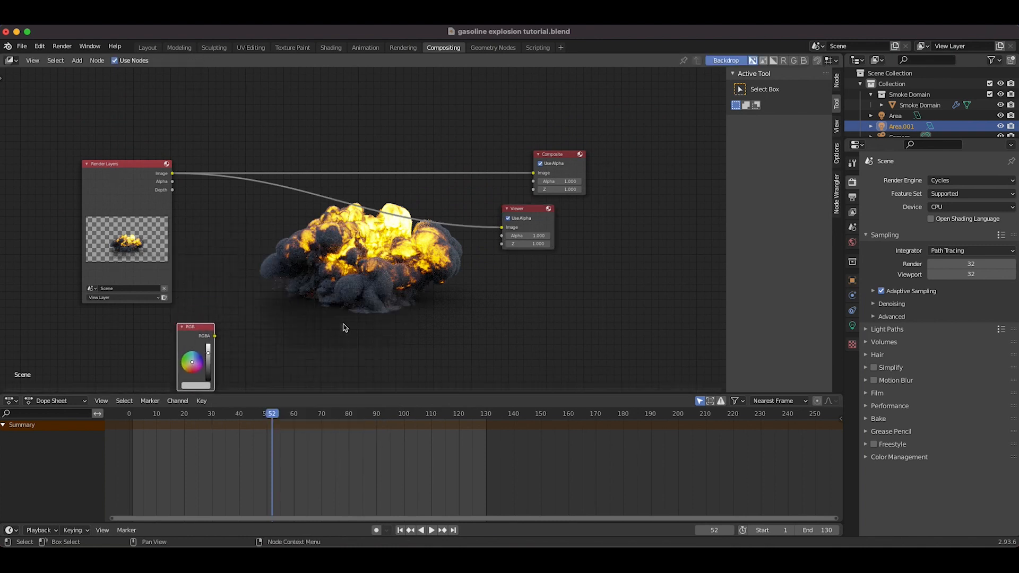
pyautogui.hotkey('shift', 'a')
pyautogui.moveTo(289, 326)
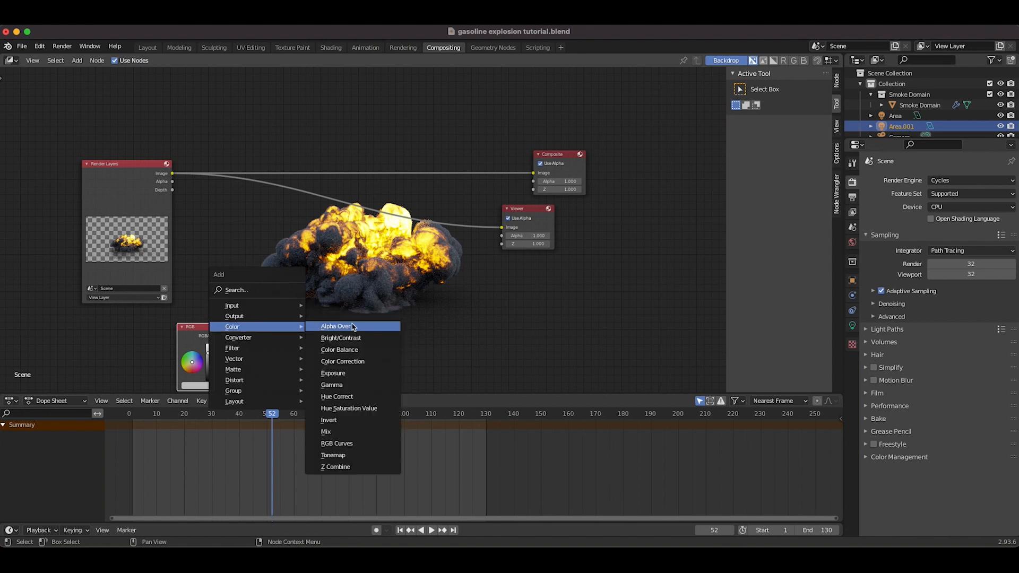
pyautogui.click(340, 326)
pyautogui.click(389, 207)
pyautogui.moveTo(215, 336); pyautogui.dragTo(393, 263)
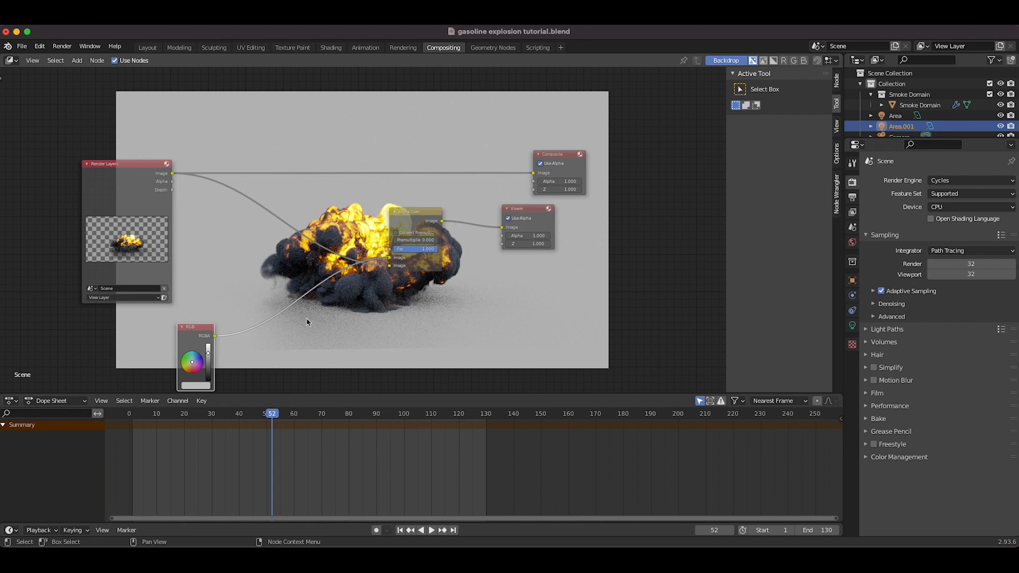
# - Darken the RGB node's colour to a dark grey for the background behind the explosion
pyautogui.hscroll(-5, 306, 321)
pyautogui.scroll(-2, 306, 320)
pyautogui.click(253, 360)
pyautogui.moveTo(302, 280); pyautogui.dragTo(302, 286)
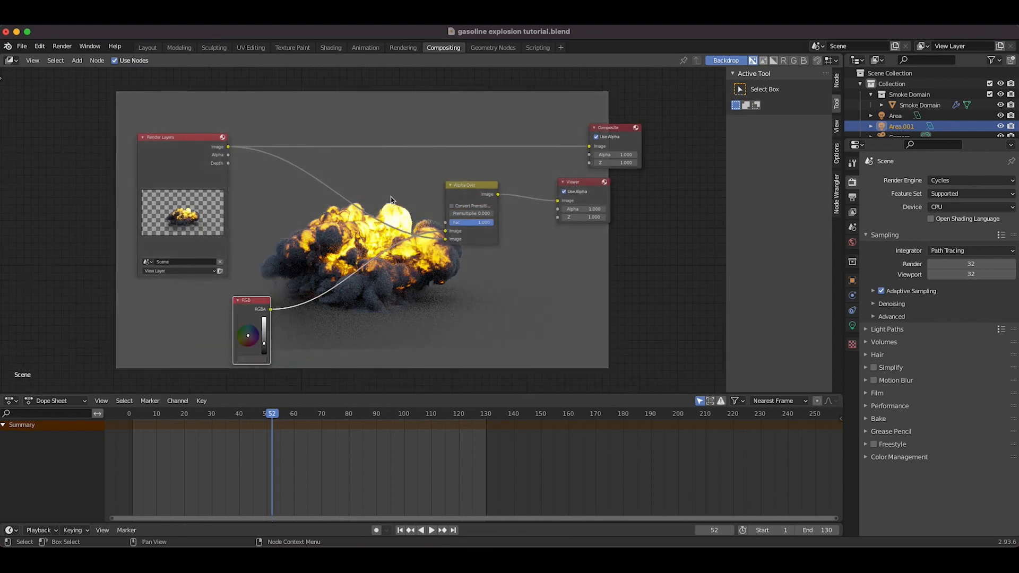
pyautogui.scroll(10, 391, 200)
pyautogui.hscroll(4, 391, 200)
pyautogui.scroll(-10, 391, 200)
pyautogui.hscroll(-3, 391, 201)
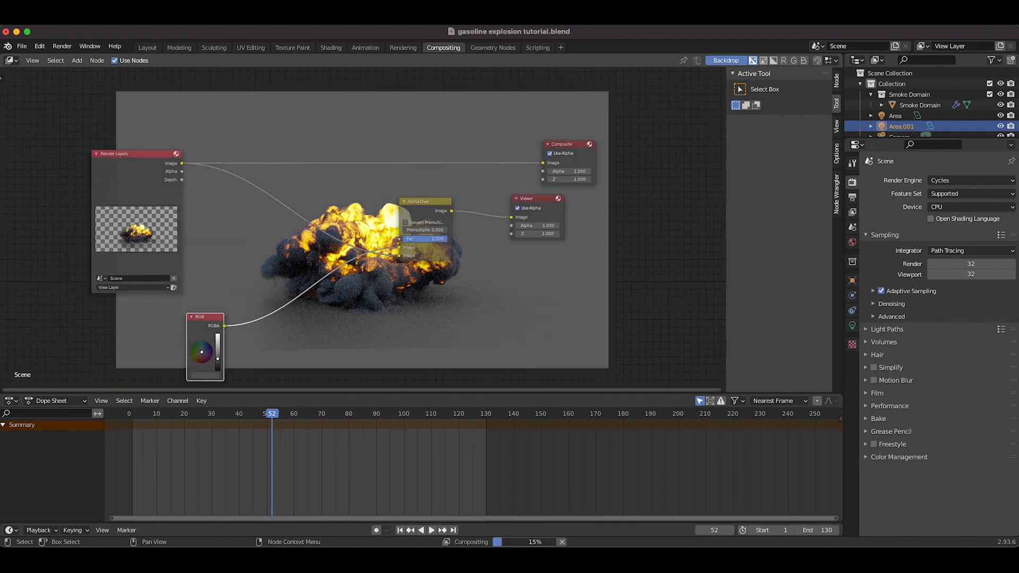
pyautogui.scroll(10, 404, 230)
pyautogui.hscroll(4, 404, 229)
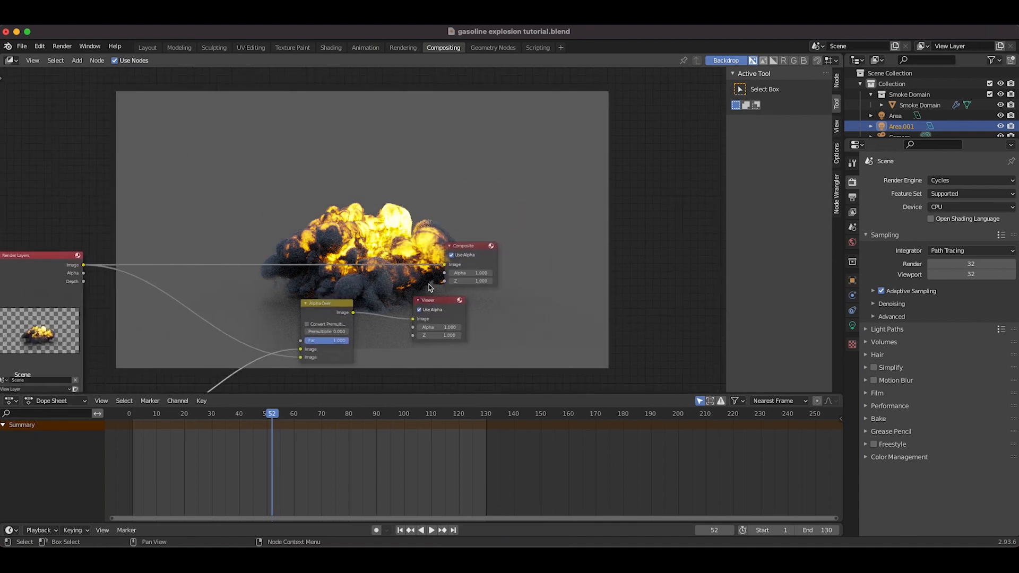
# - Move the Viewer and Alpha Over nodes farther from the Render Layers node to make room between them
pyautogui.moveTo(436, 303); pyautogui.dragTo(582, 303)
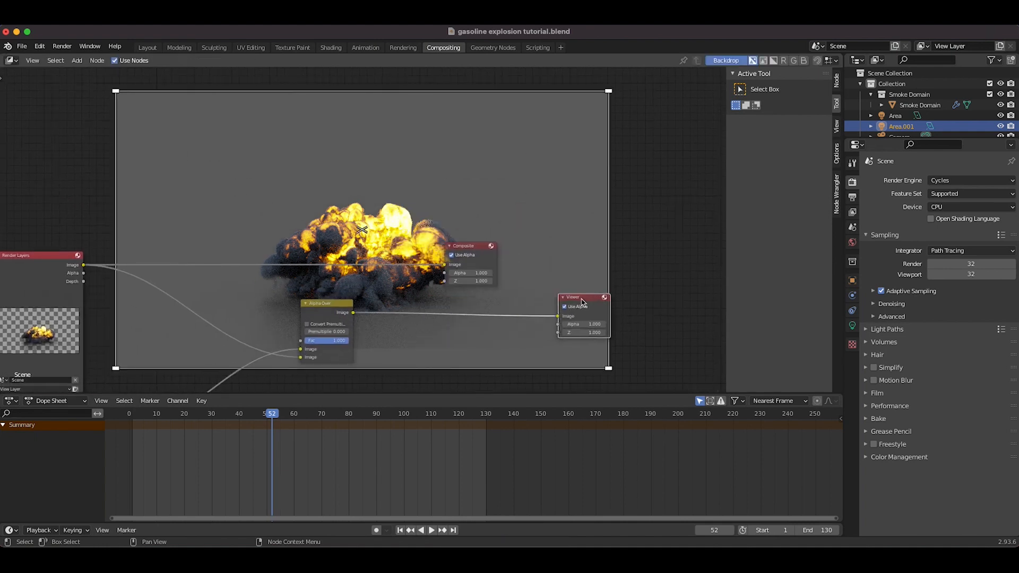
pyautogui.click(313, 308)
pyautogui.hscroll(-4, 329, 307)
pyautogui.scroll(-2, 329, 307)
# - Insert a Glare filter node on the link between the Render Layers node and the Alpha Over node
pyautogui.hotkey('shift', 'a')
pyautogui.moveTo(345, 306)
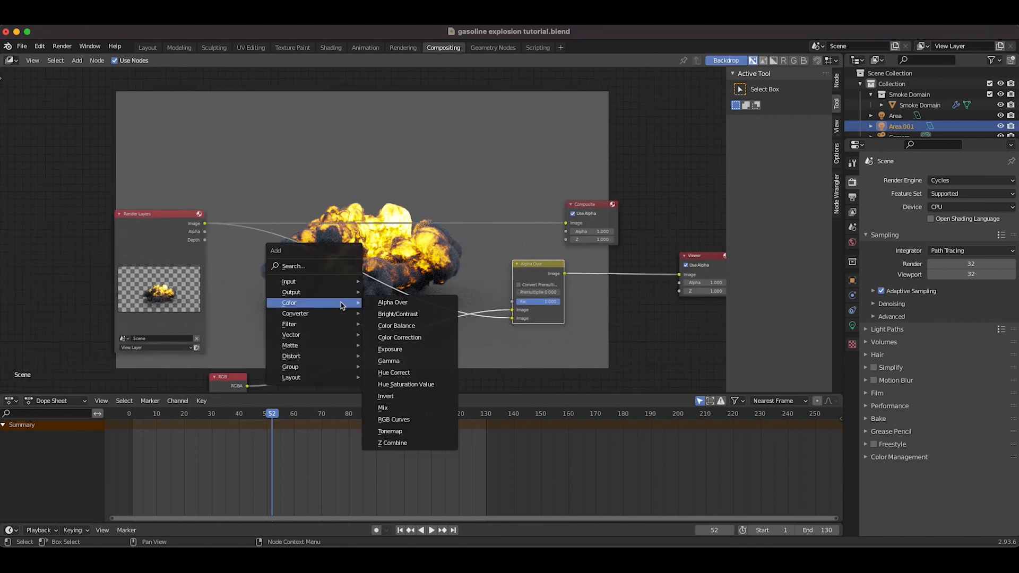
pyautogui.moveTo(318, 325)
pyautogui.click(382, 440)
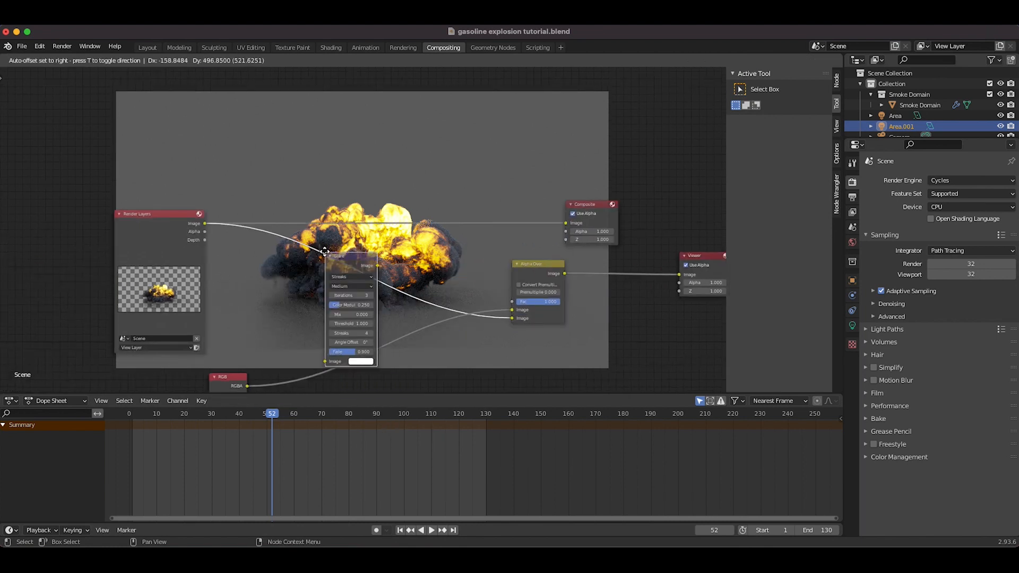
pyautogui.click(315, 242)
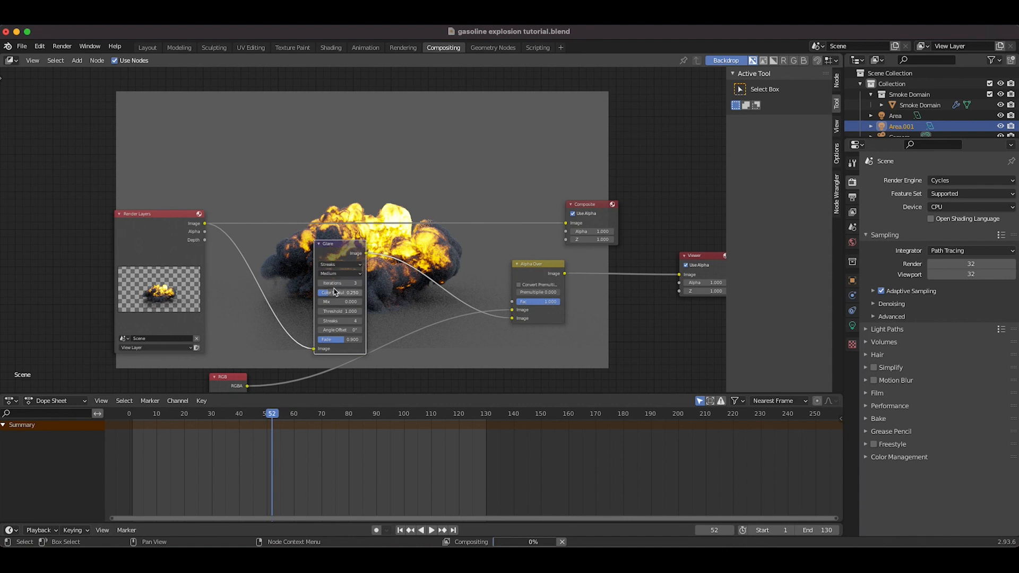
# - Change the Glare node's type to Fog Glow and check the glow around the explosion
pyautogui.hscroll(-4, 334, 292)
pyautogui.scroll(2, 427, 306)
pyautogui.click(400, 301)
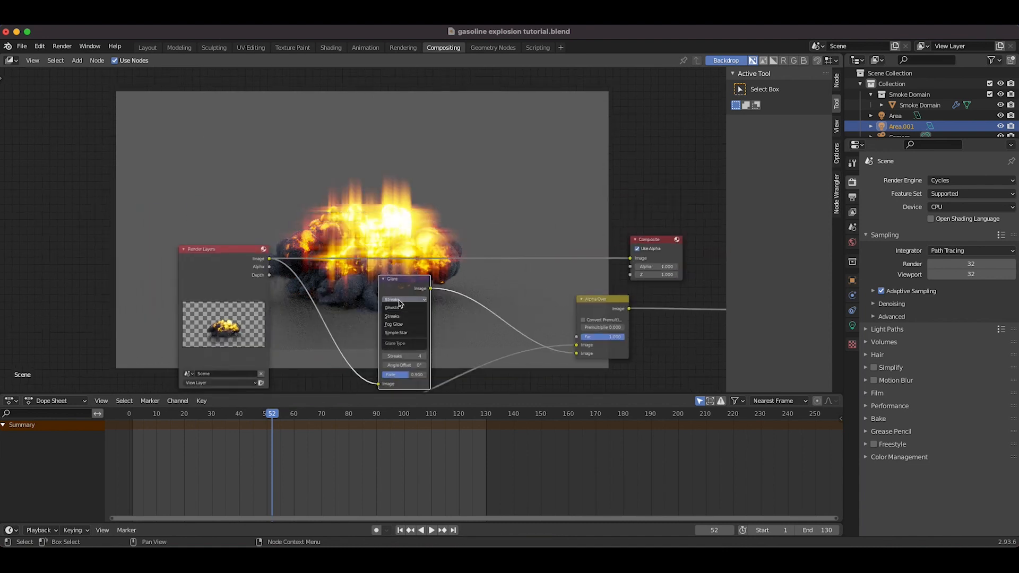
pyautogui.click(388, 326)
pyautogui.scroll(-4, 323, 344)
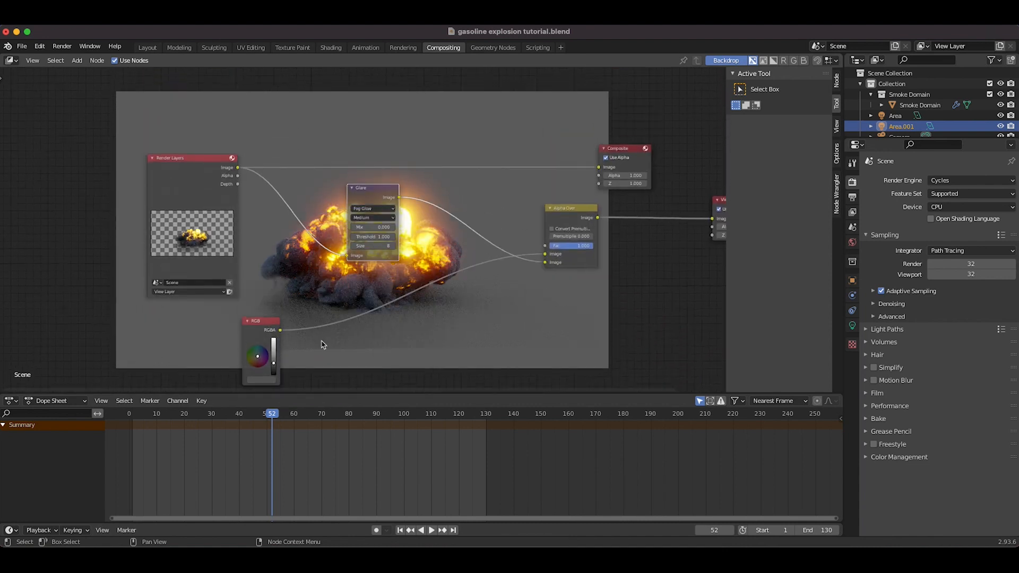
pyautogui.scroll(8, 323, 345)
pyautogui.scroll(-5, 407, 259)
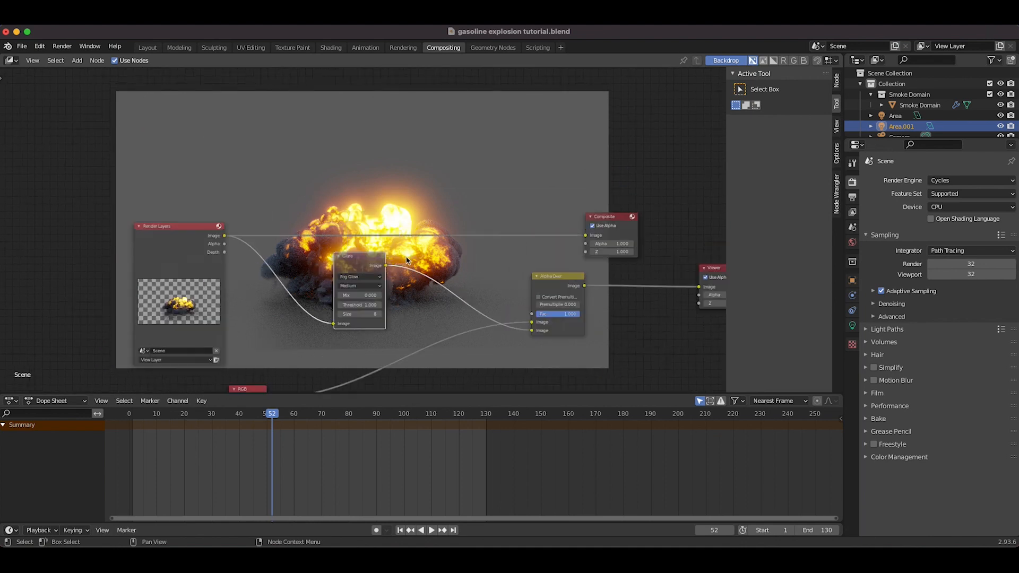
# - Set the Glare node's quality to High and its size to 6
pyautogui.scroll(3, 407, 259)
pyautogui.hscroll(-5, 407, 261)
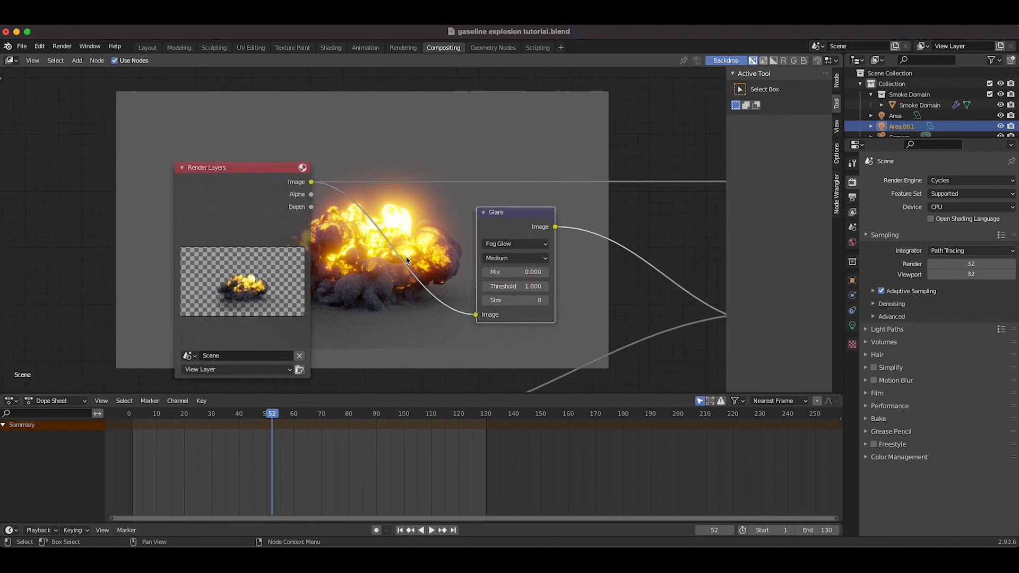
pyautogui.click(510, 259)
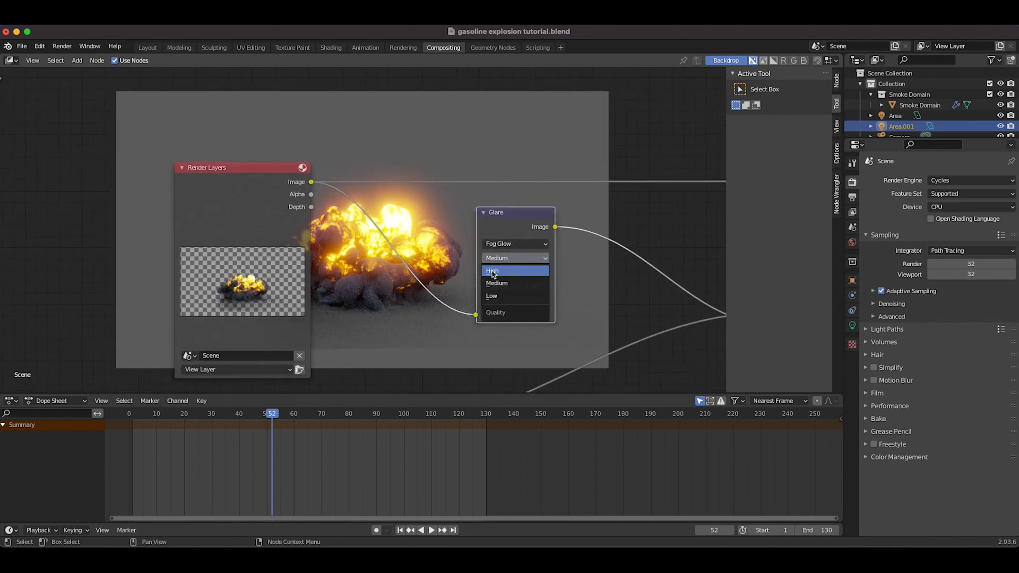
pyautogui.click(493, 272)
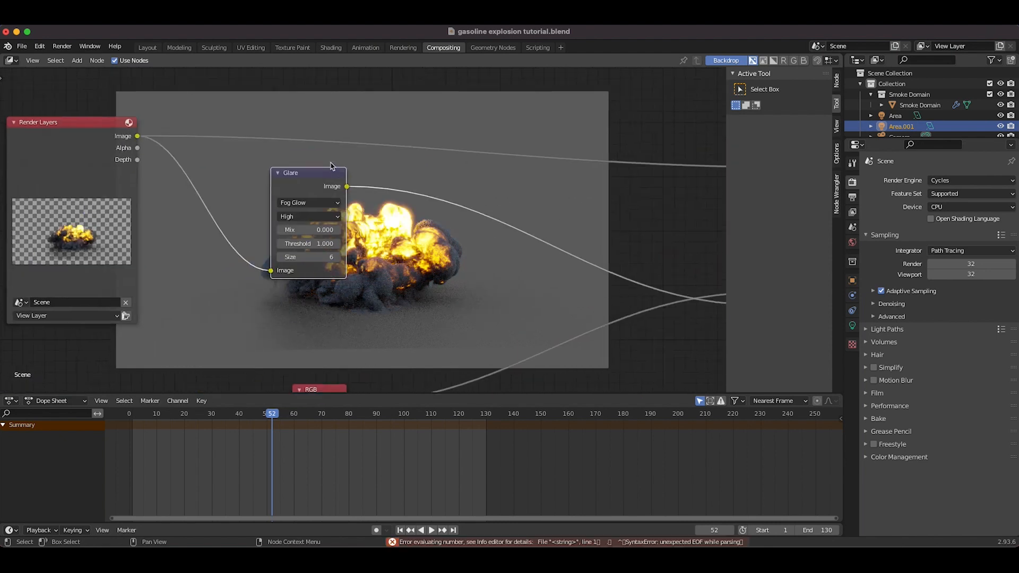
pyautogui.hscroll(4, 331, 166)
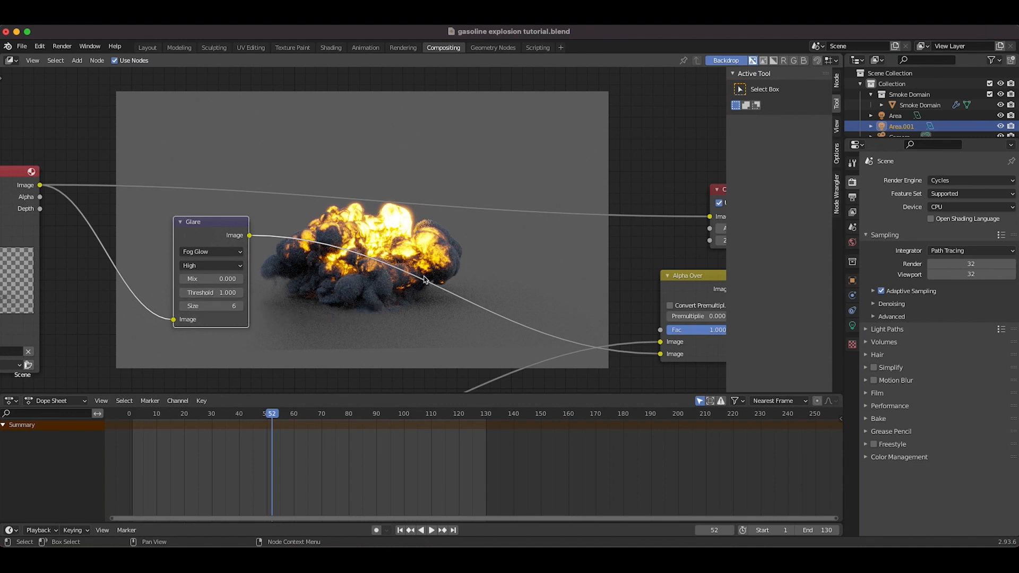
# - Set the Glare node's threshold to 0.2
pyautogui.click(206, 293)
pyautogui.write('0.2')
pyautogui.press('Return')
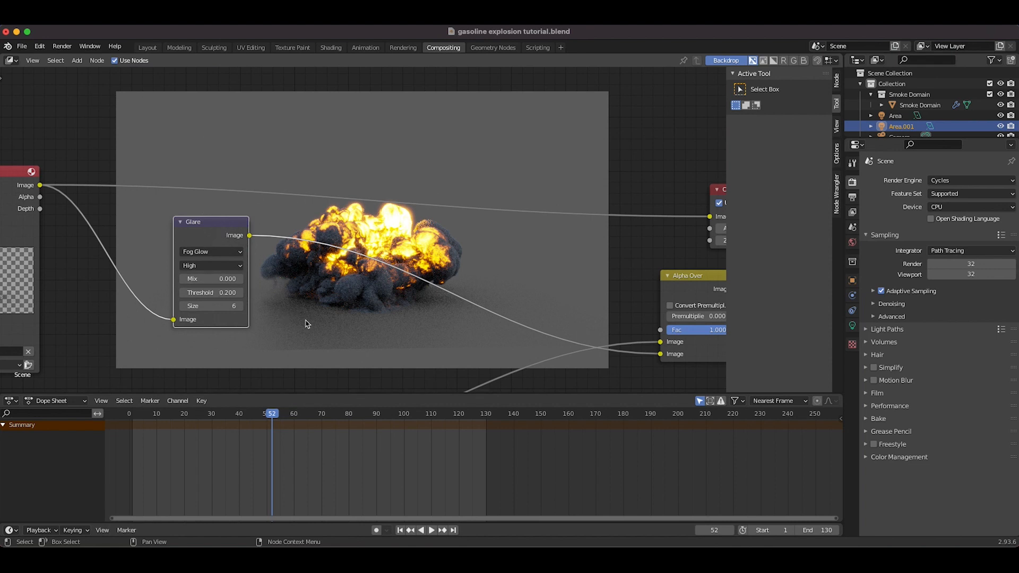
# - Duplicate the Glare node onto the link after the first one and set the copy's size to 7
pyautogui.hotkey('shift', 'a')
pyautogui.hotkey('shift', 'd')
pyautogui.click(337, 188)
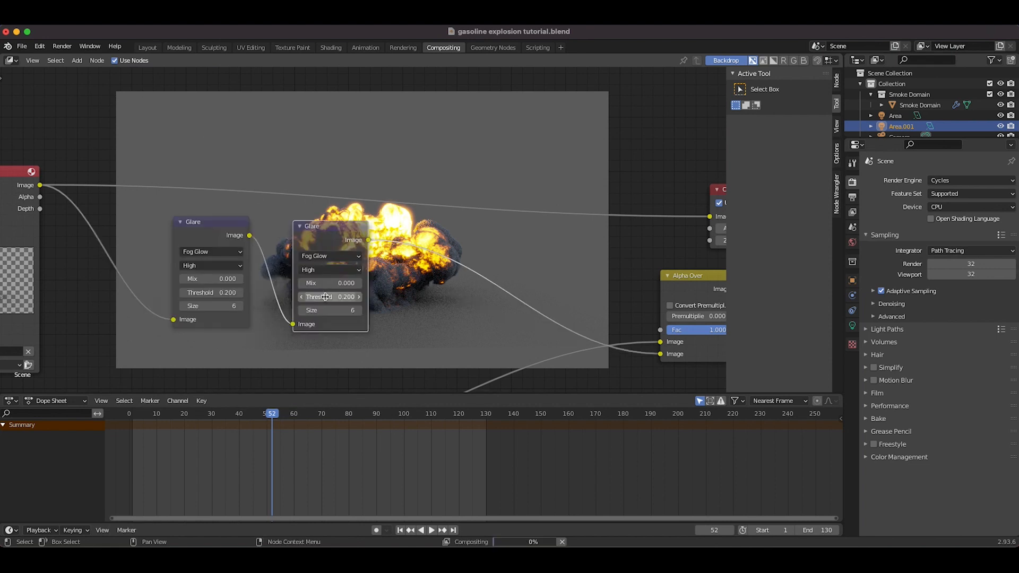
pyautogui.click(359, 313)
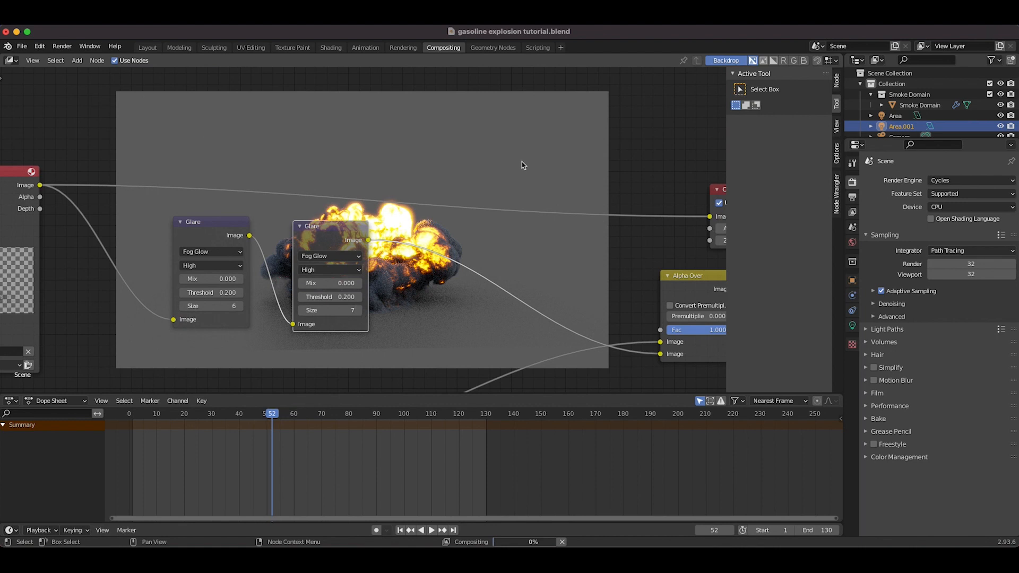
pyautogui.scroll(4, 519, 246)
pyautogui.hscroll(3, 519, 246)
pyautogui.scroll(-4, 519, 246)
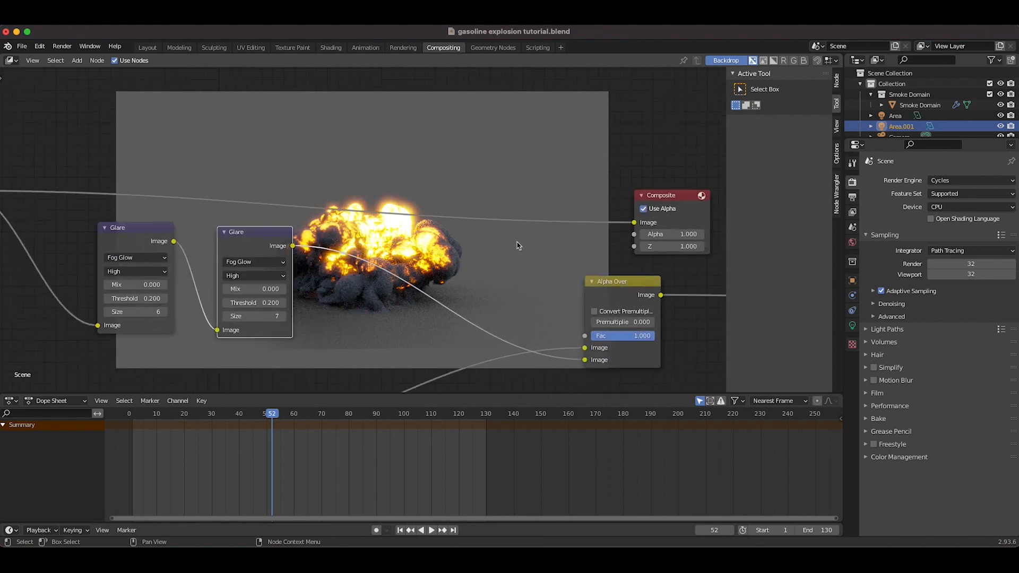
# - Lower the second Glare node's threshold to 0.1, then duplicate it into the chain with the copy's size set to 9
pyautogui.click(225, 304)
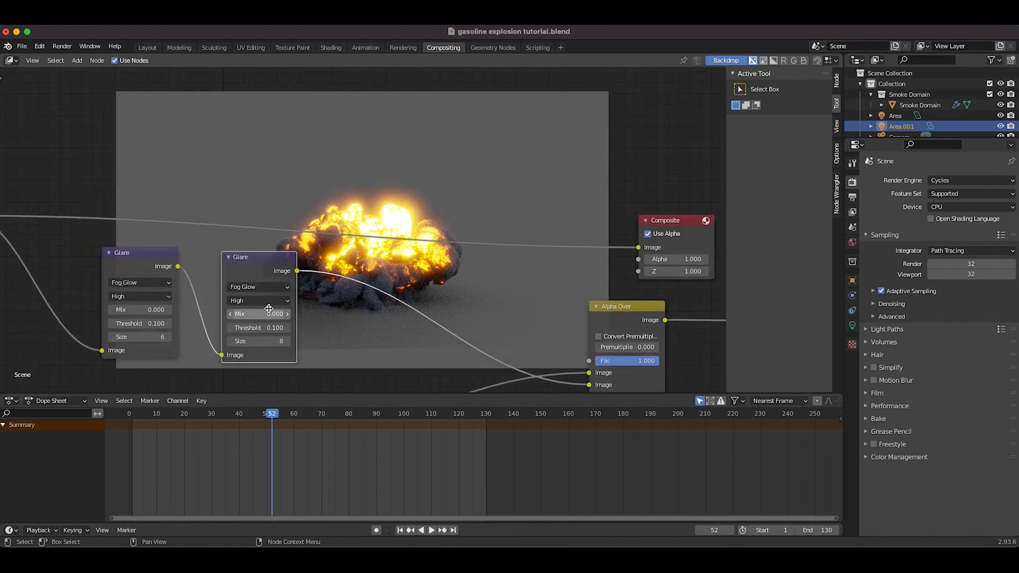
pyautogui.hotkey('shift', 'd')
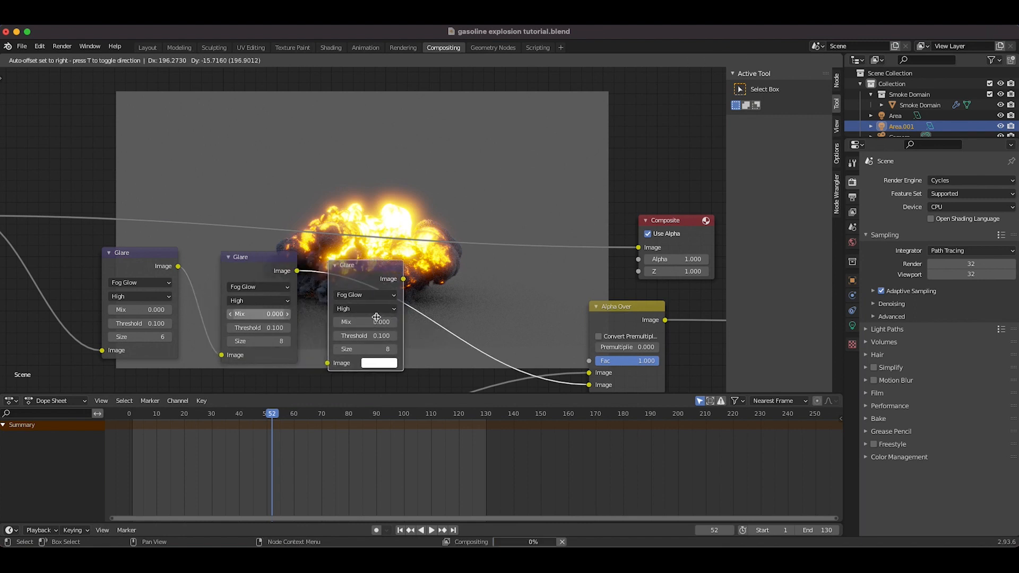
pyautogui.click(388, 315)
pyautogui.click(395, 346)
pyautogui.write('9')
pyautogui.press('Return')
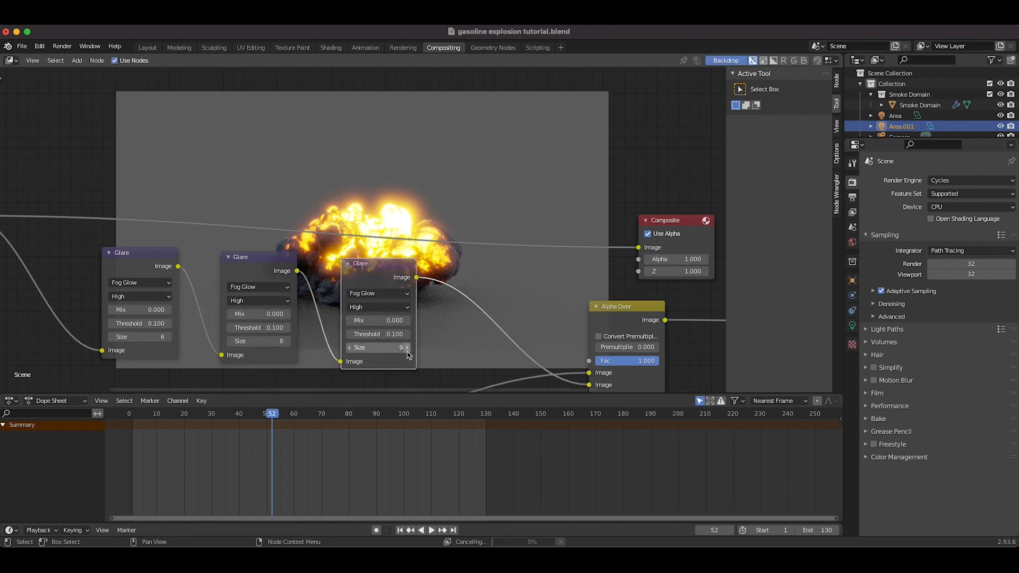
pyautogui.scroll(6, 492, 224)
pyautogui.scroll(-6, 492, 225)
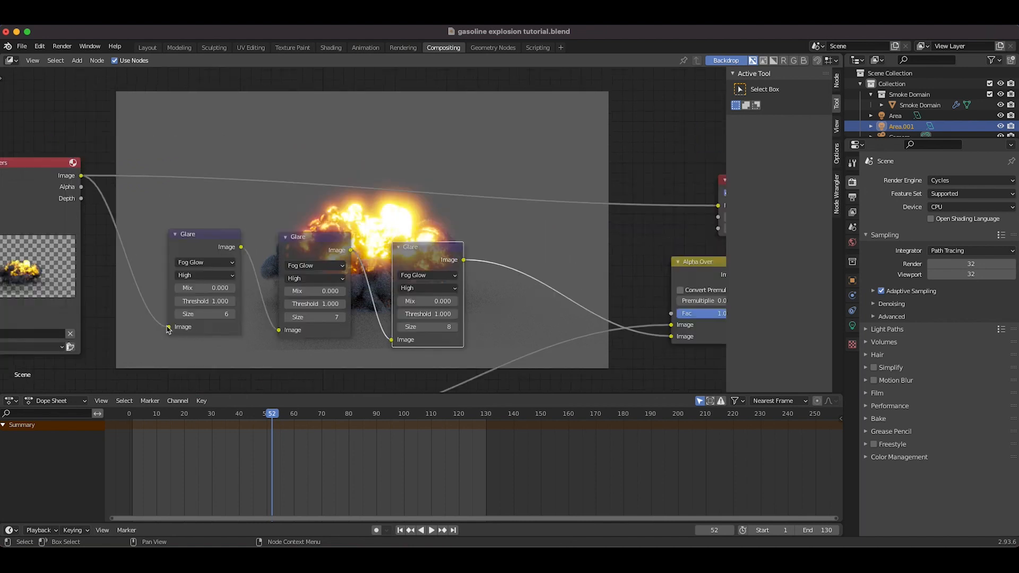
# - Reroute the Render Layers image directly into the third Glare node, bypassing the first two, to inspect its glow alone
pyautogui.moveTo(169, 327); pyautogui.dragTo(390, 340)
pyautogui.scroll(6, 488, 208)
pyautogui.hscroll(8, 489, 208)
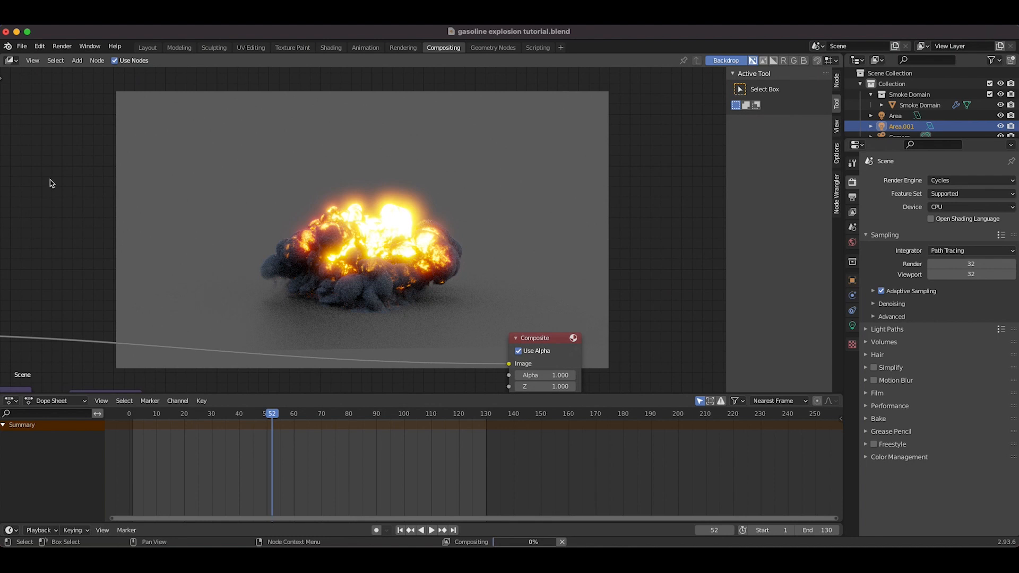
pyautogui.scroll(-8, 194, 305)
pyautogui.hscroll(-6, 195, 304)
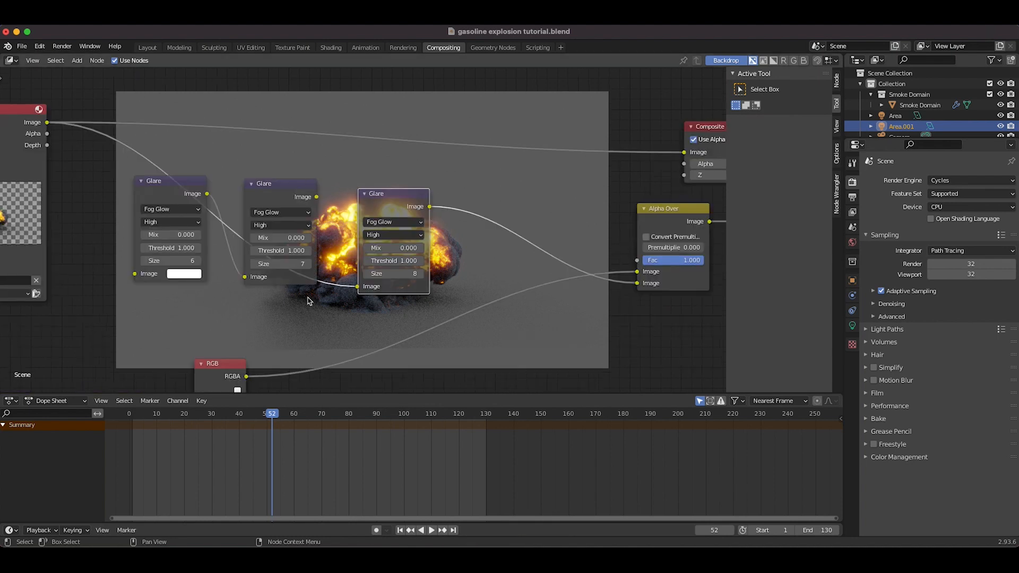
pyautogui.scroll(-9, 435, 236)
pyautogui.hscroll(-3, 434, 237)
pyautogui.scroll(8, 434, 237)
pyautogui.hscroll(5, 434, 236)
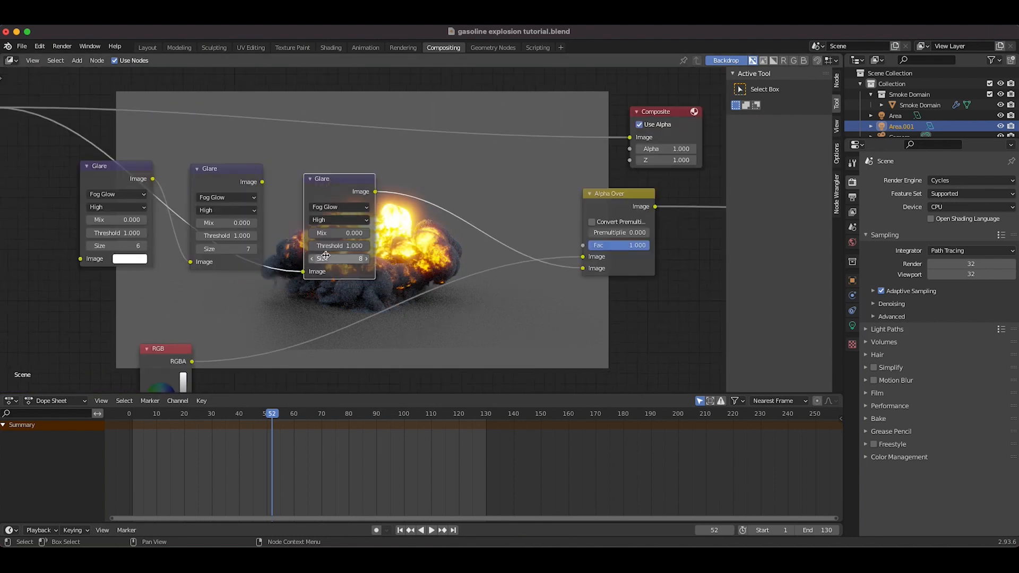
# - Set the third Glare node's size to 9 and check the wider glow on the explosion
pyautogui.scroll(4, 340, 244)
pyautogui.click(373, 303)
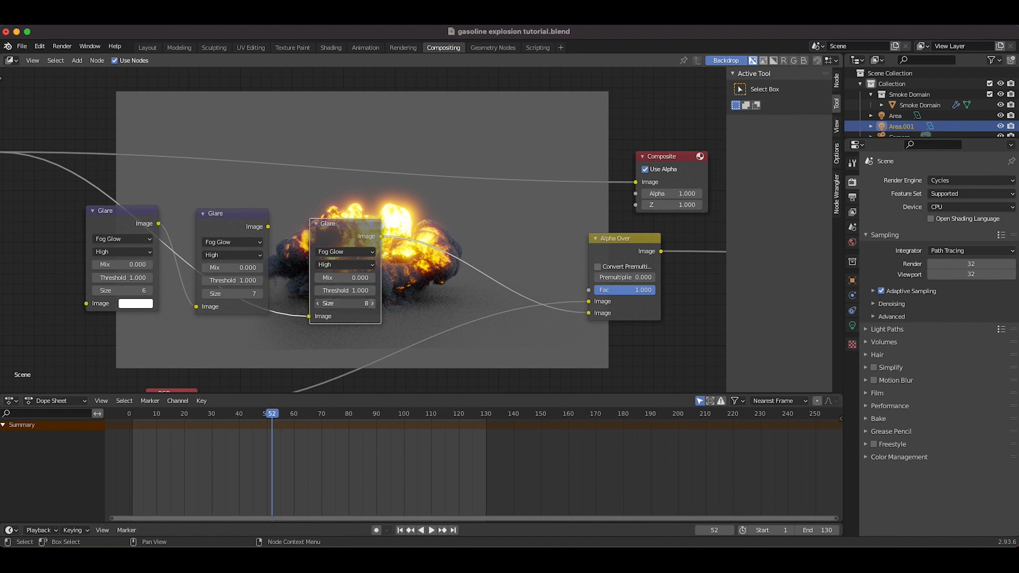
pyautogui.scroll(12, 460, 235)
pyautogui.hscroll(5, 459, 235)
pyautogui.scroll(-10, 460, 235)
pyautogui.hscroll(-7, 460, 235)
pyautogui.hscroll(-4, 319, 270)
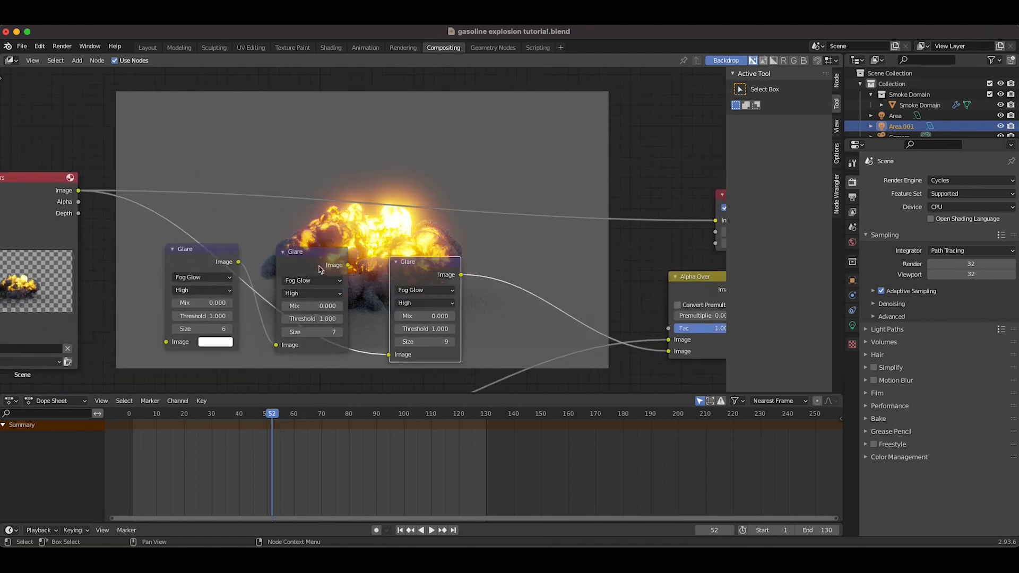
# - Examine the explosion's glow in the backdrop with a single Glare node feeding the Alpha Over node
pyautogui.scroll(-11, 319, 270)
pyautogui.scroll(8, 319, 269)
pyautogui.hscroll(7, 319, 270)
pyautogui.click(324, 278)
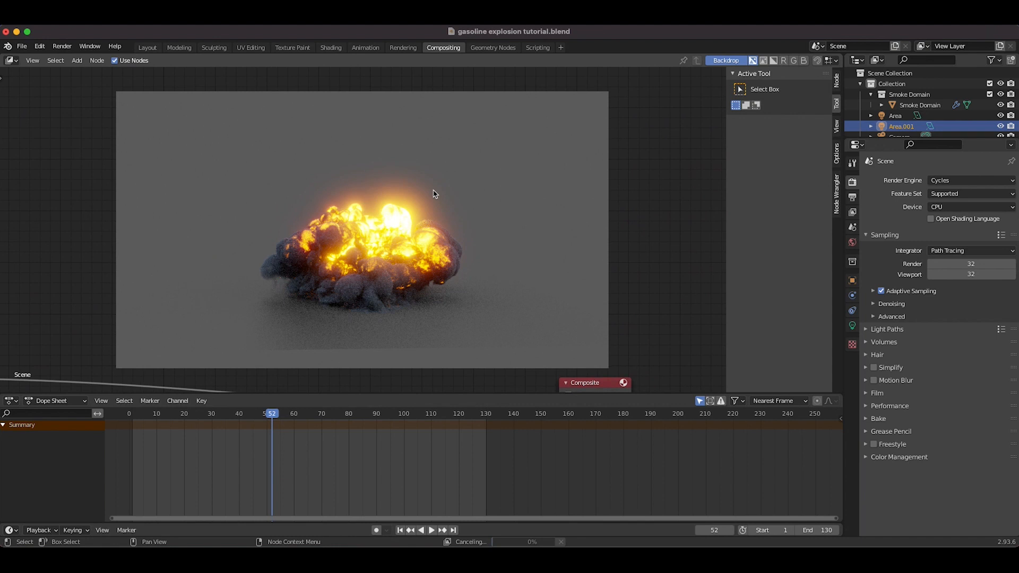
pyautogui.scroll(-10, 375, 253)
pyautogui.hscroll(-3, 375, 253)
pyautogui.scroll(9, 374, 254)
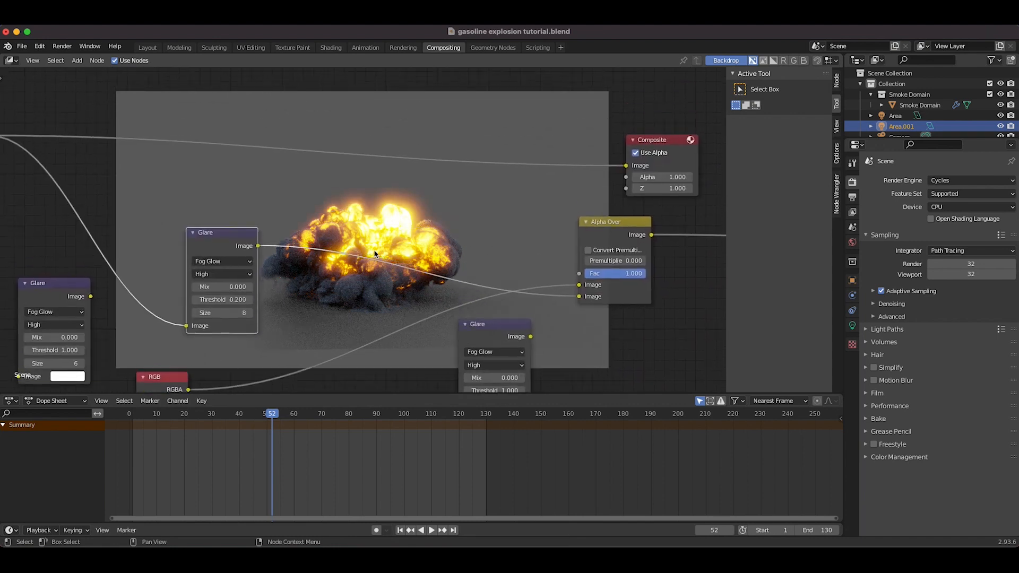
pyautogui.hscroll(-9, 204, 335)
pyautogui.scroll(-4, 205, 336)
pyautogui.hscroll(-6, 284, 287)
pyautogui.scroll(-4, 284, 287)
# - Set the second Glare node's size to 7 and check its glow on the explosion
pyautogui.click(236, 249)
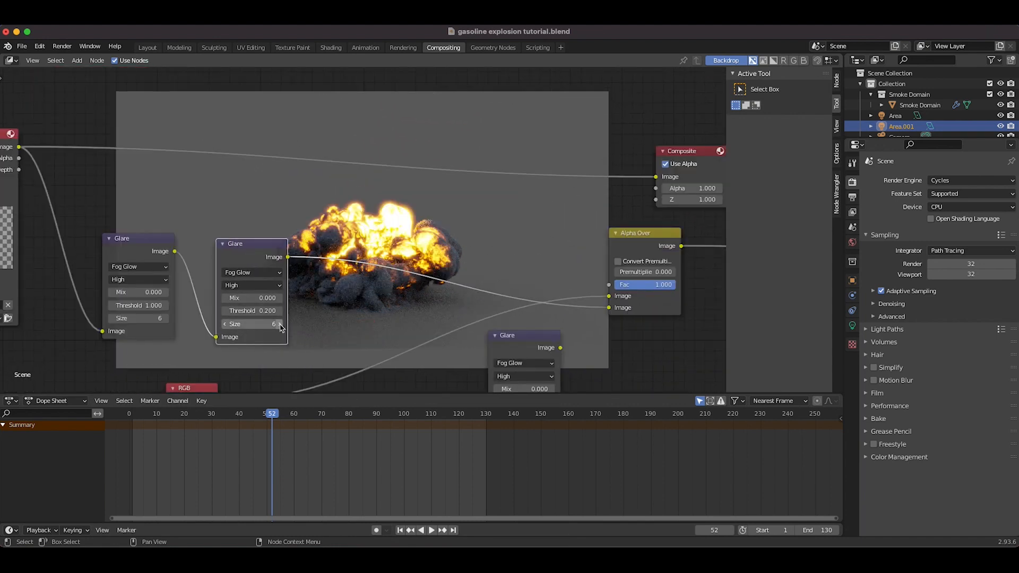
pyautogui.click(281, 324)
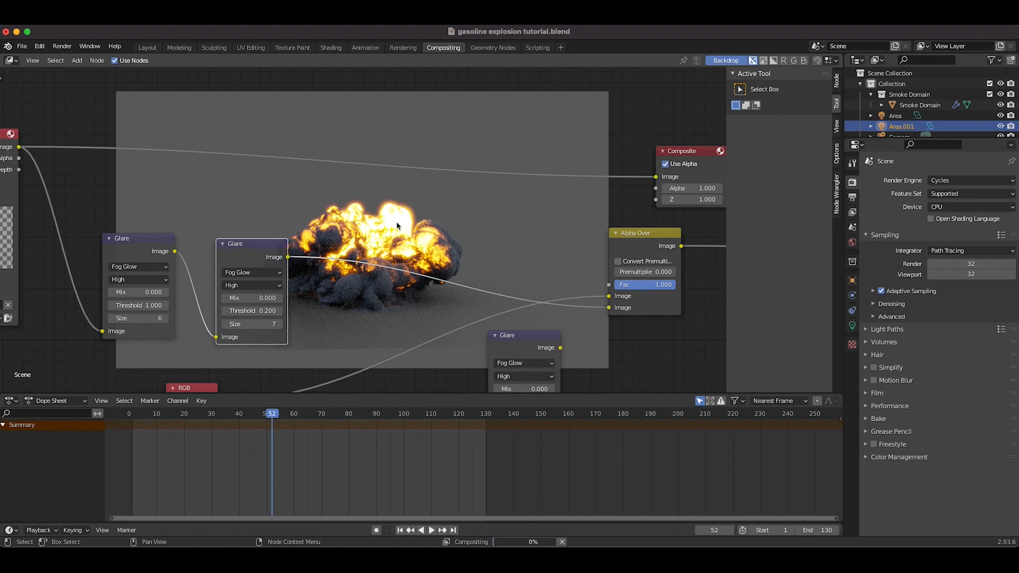
pyautogui.scroll(6, 466, 189)
pyautogui.hscroll(4, 465, 190)
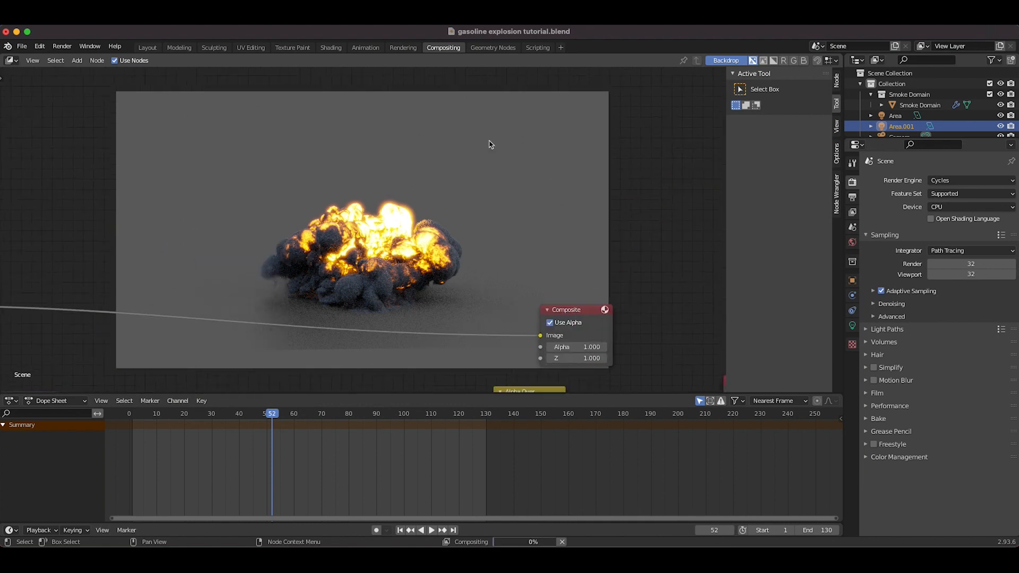
pyautogui.hscroll(-2, 319, 287)
pyautogui.scroll(1, 319, 287)
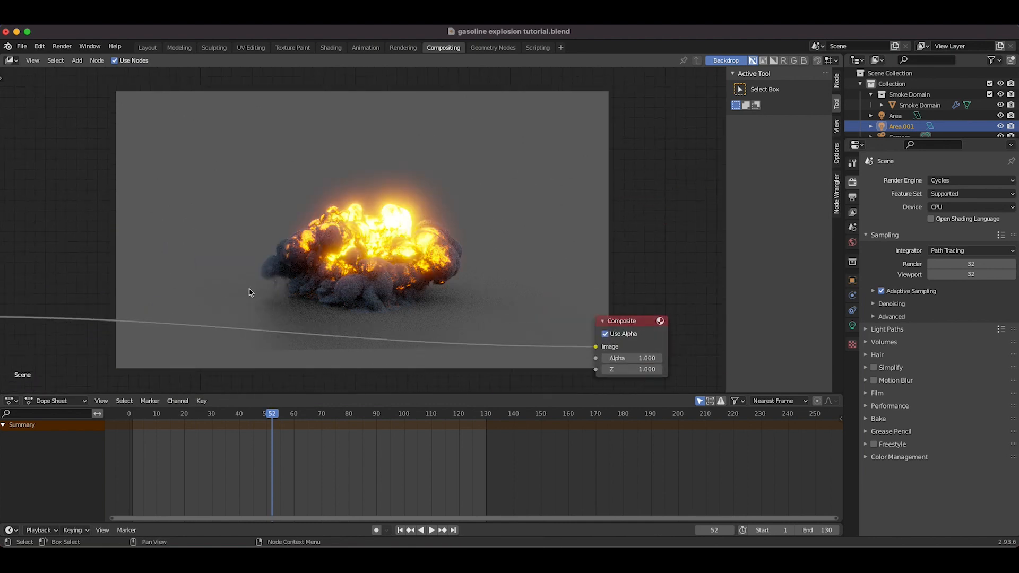
# - Move the Composite node clear above the Viewer node and feed it from the Alpha Over image output
pyautogui.scroll(-8, 405, 276)
pyautogui.hscroll(-6, 405, 276)
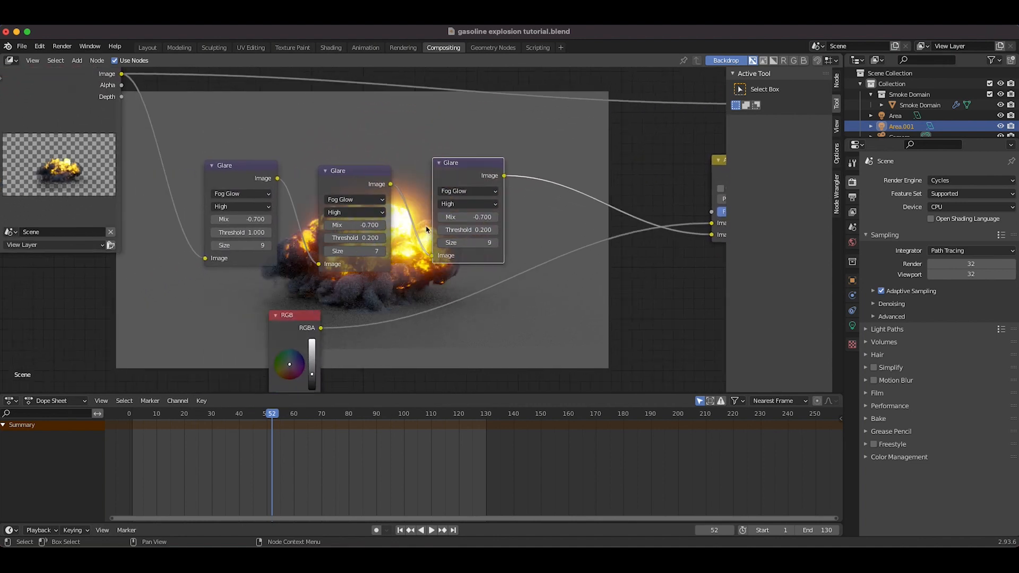
pyautogui.keyDown('ctrl'); pyautogui.scroll(-6, 295, 284); pyautogui.keyUp('ctrl')
pyautogui.hscroll(6, 574, 273)
pyautogui.scroll(1, 445, 255)
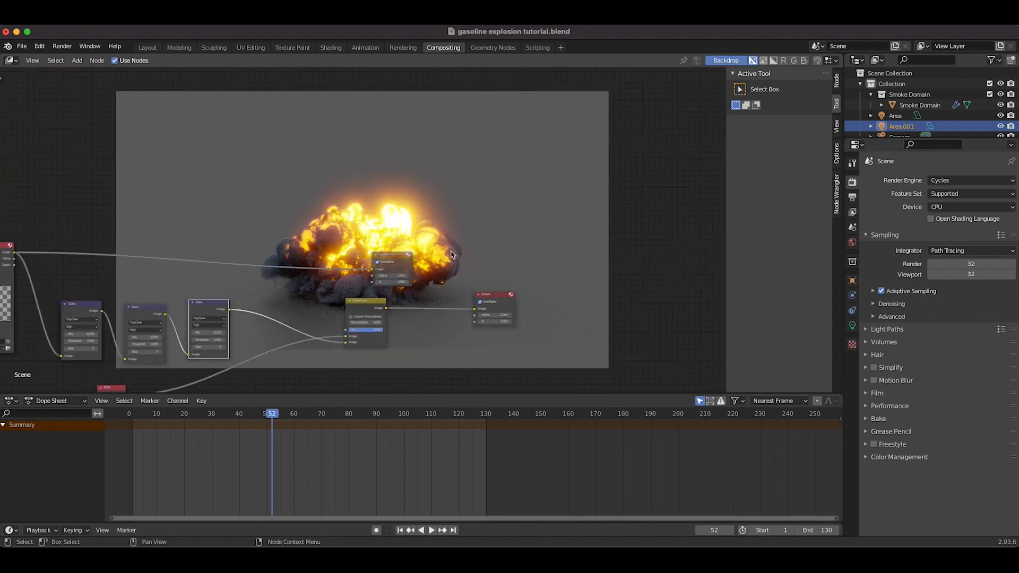
pyautogui.moveTo(406, 255); pyautogui.dragTo(513, 229)
pyautogui.click(386, 303)
pyautogui.hscroll(3, 443, 256)
pyautogui.scroll(1, 443, 256)
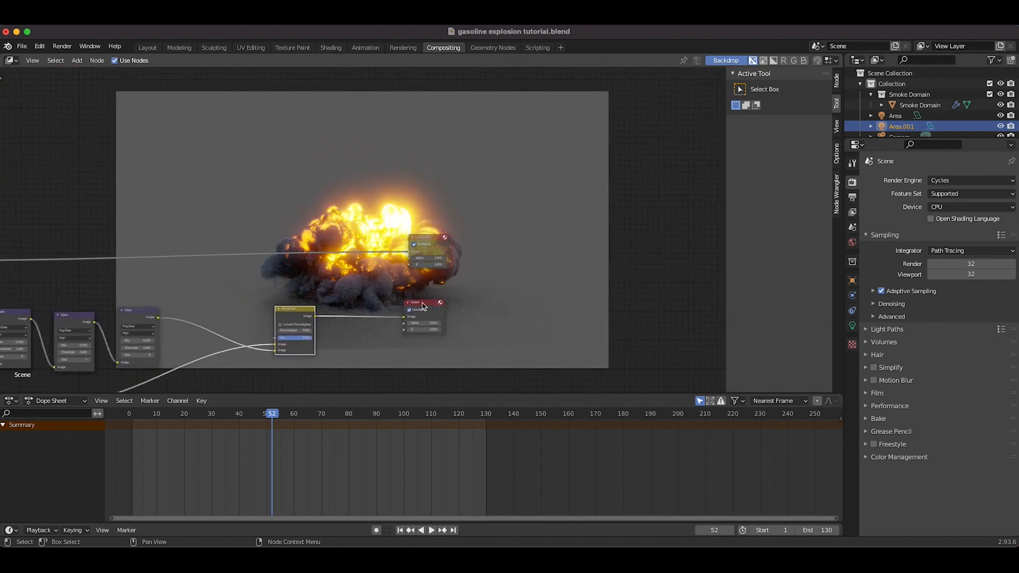
pyautogui.click(431, 302)
pyautogui.moveTo(316, 317); pyautogui.dragTo(424, 243)
pyautogui.click(423, 243)
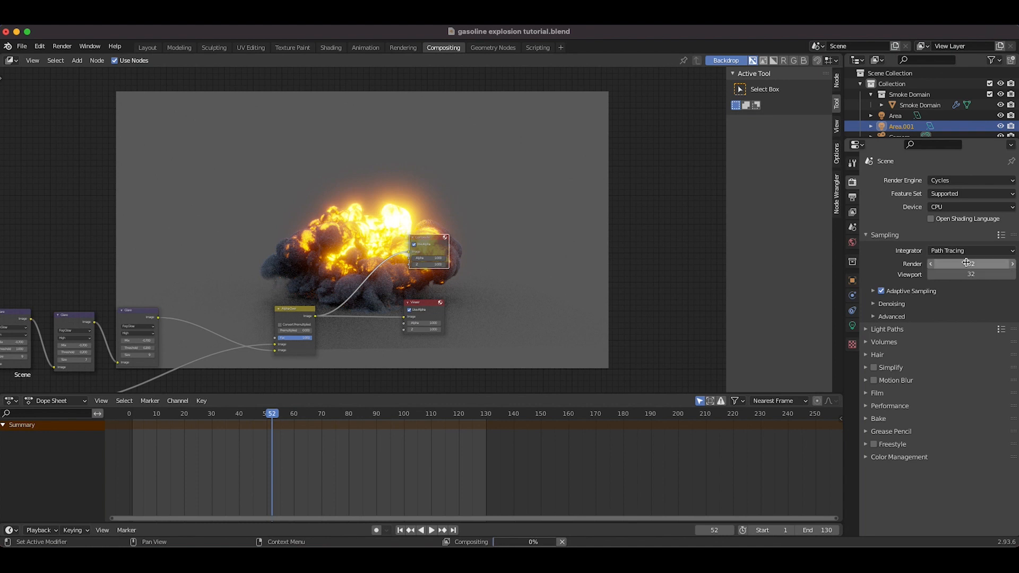
# - Start rendering the full explosion animation through the finished glare compositing setup
pyautogui.press('Home')
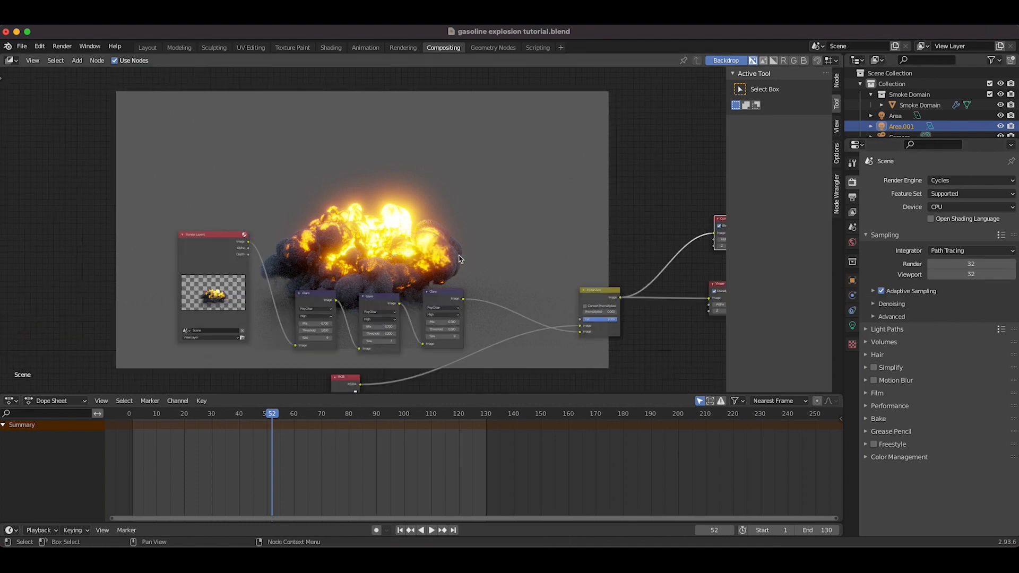
pyautogui.click(62, 47)
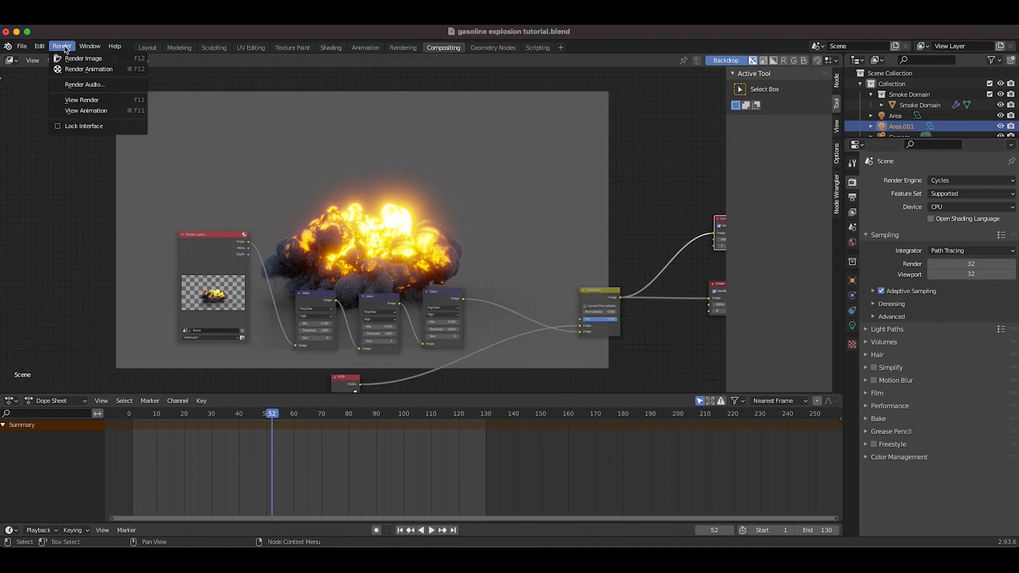
pyautogui.click(91, 73)
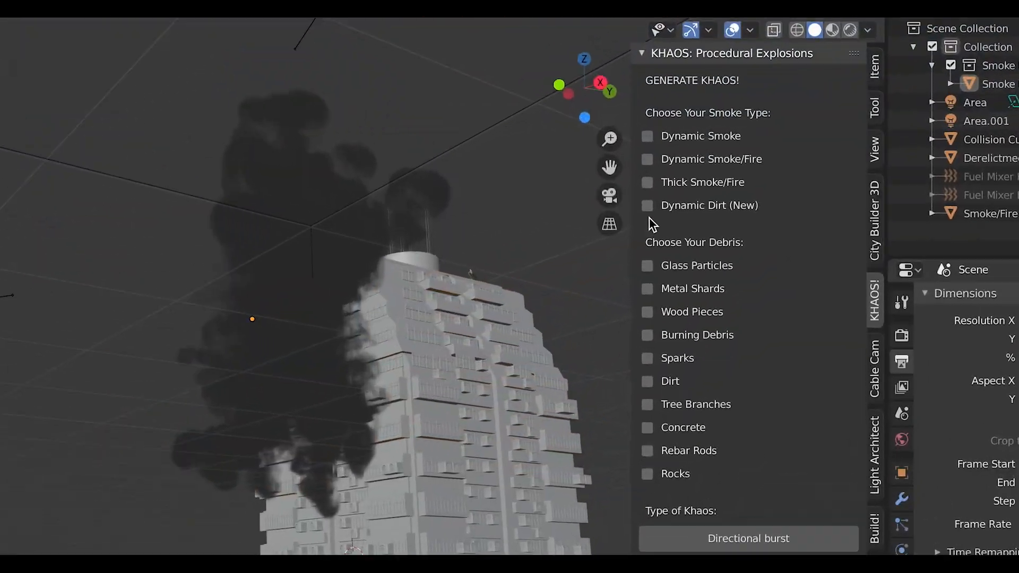
# - Choose Dynamic Dirt as the smoke type for a new KHAOS explosion
pyautogui.click(648, 205)
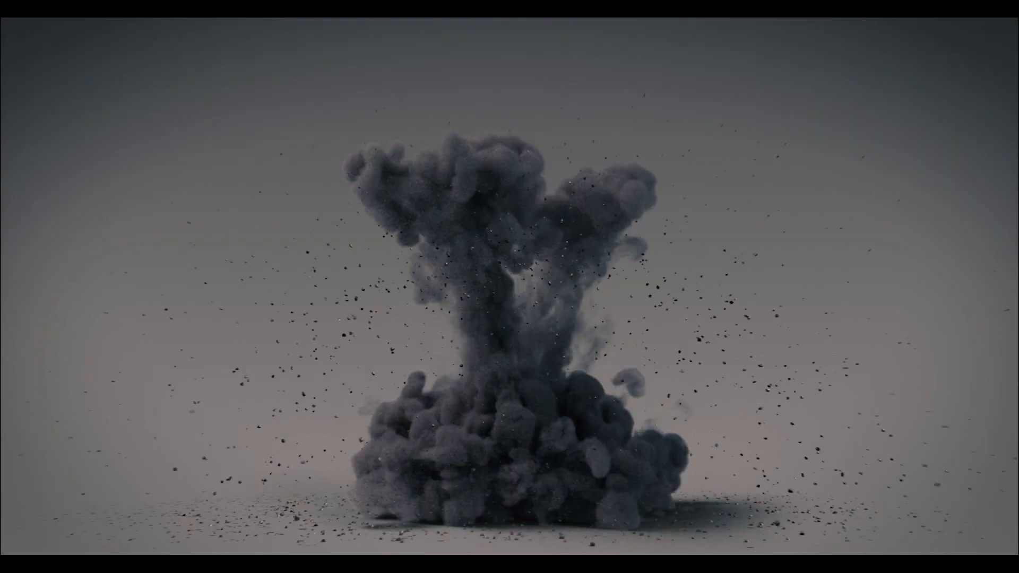